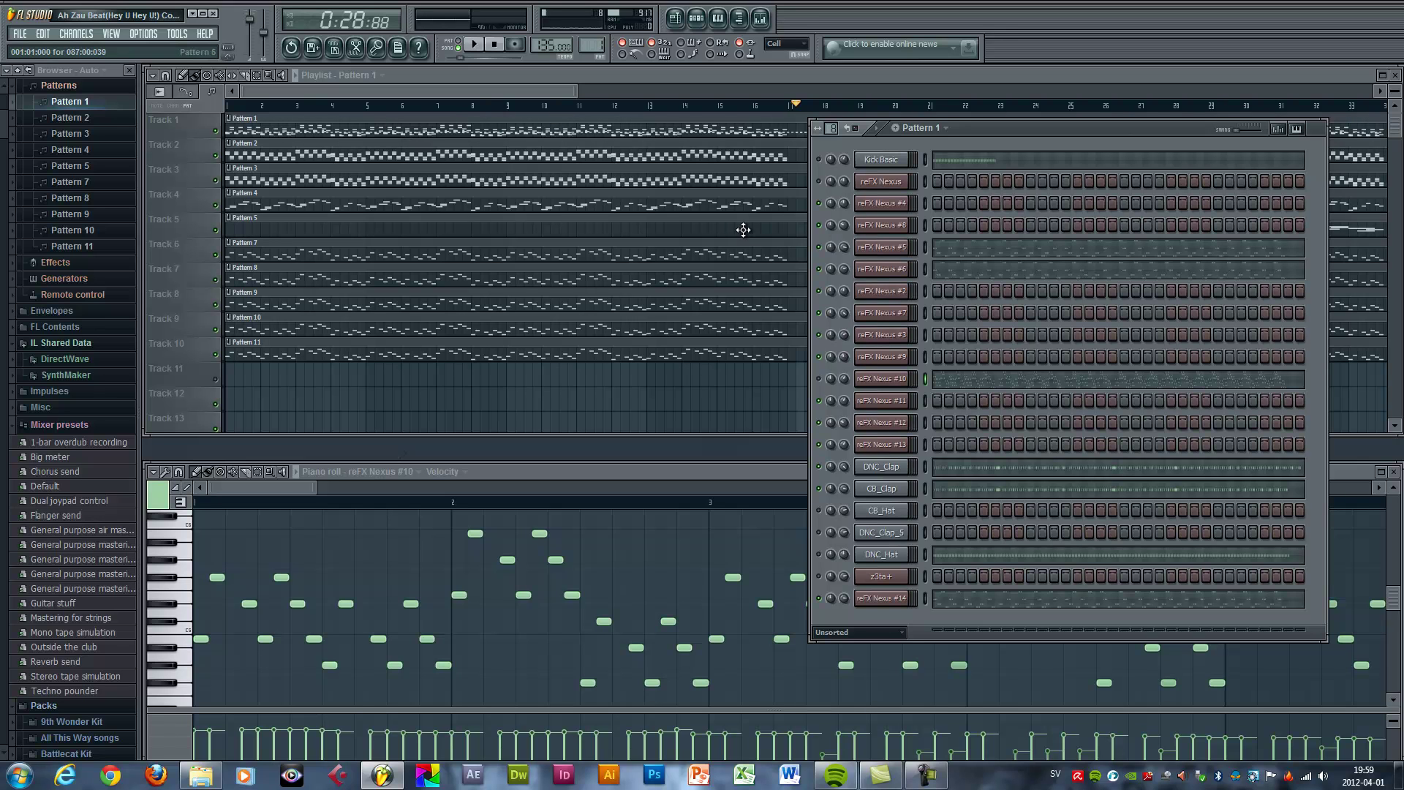
# Play back the full playlist arrangement from about bar 2 and stop it, moving the step sequencer aside.
pyautogui.click(278, 111)
pyautogui.press('space')
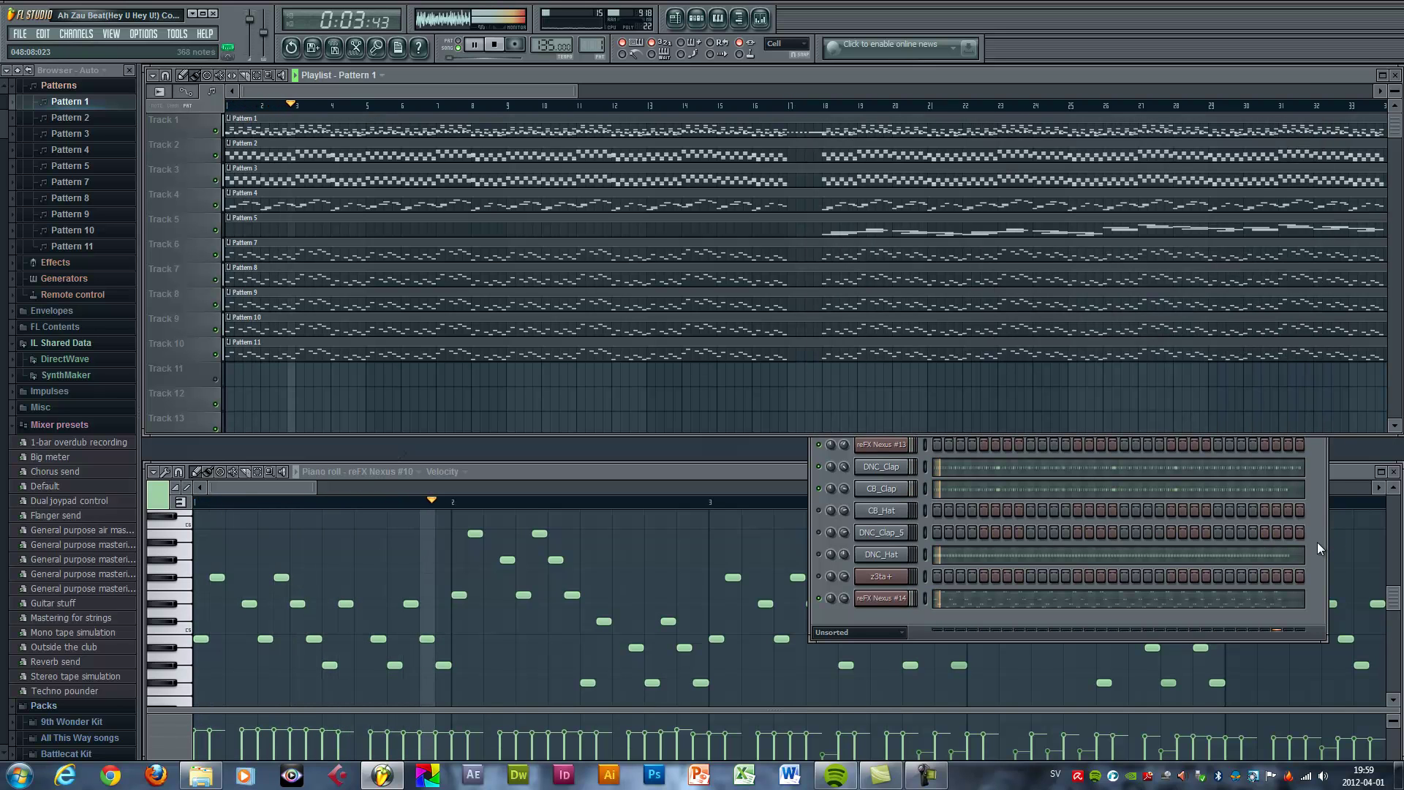
pyautogui.click(1318, 542)
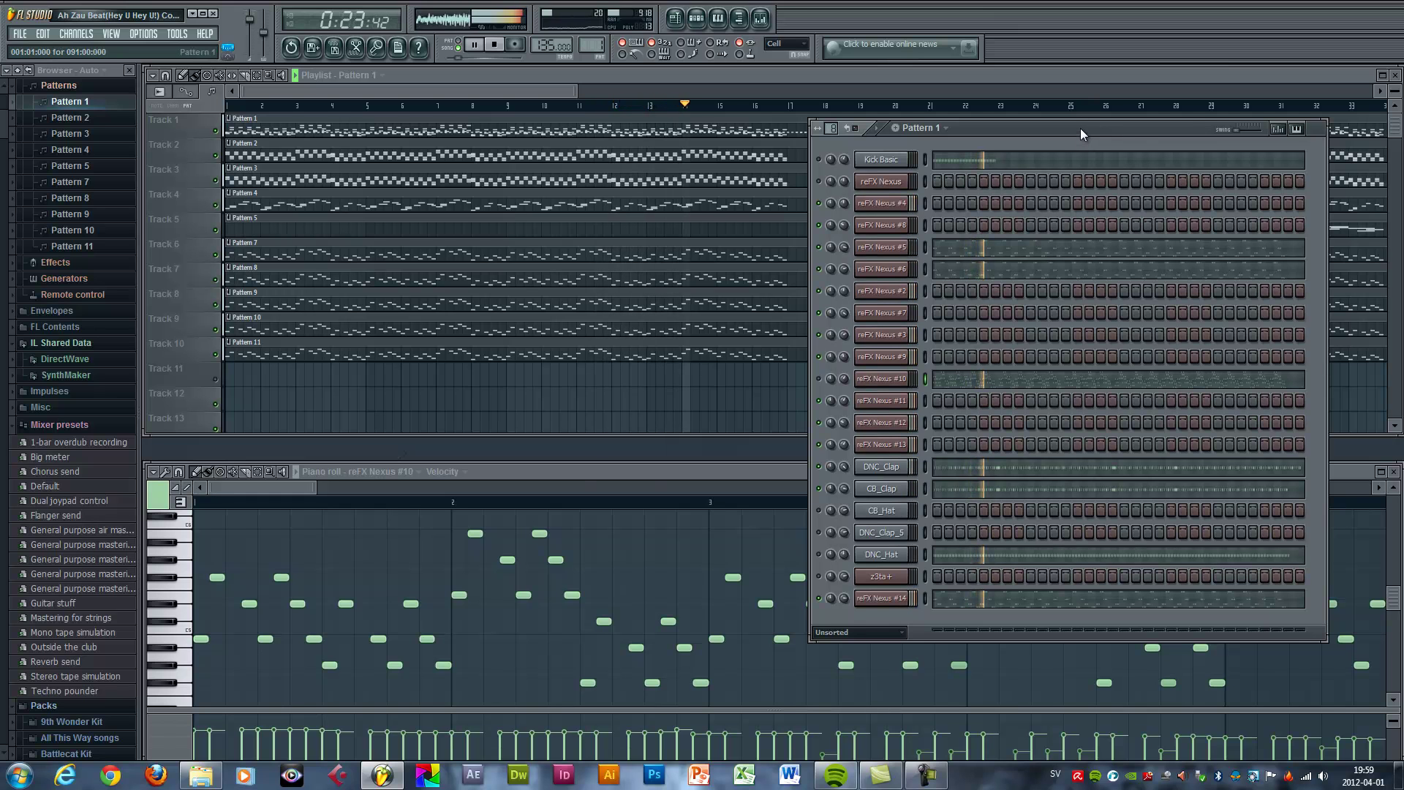
pyautogui.moveTo(1081, 129); pyautogui.dragTo(1143, 166)
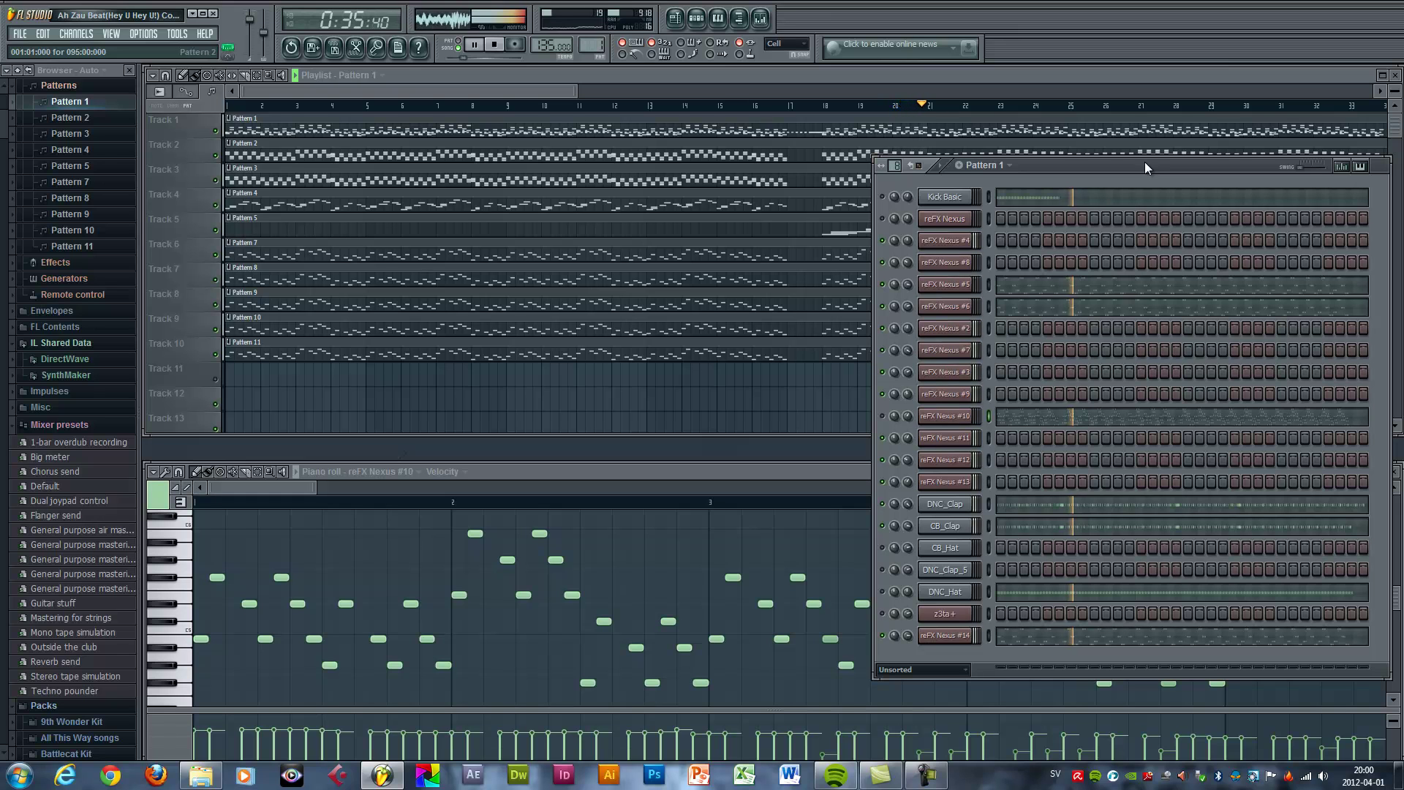
pyautogui.press('space')
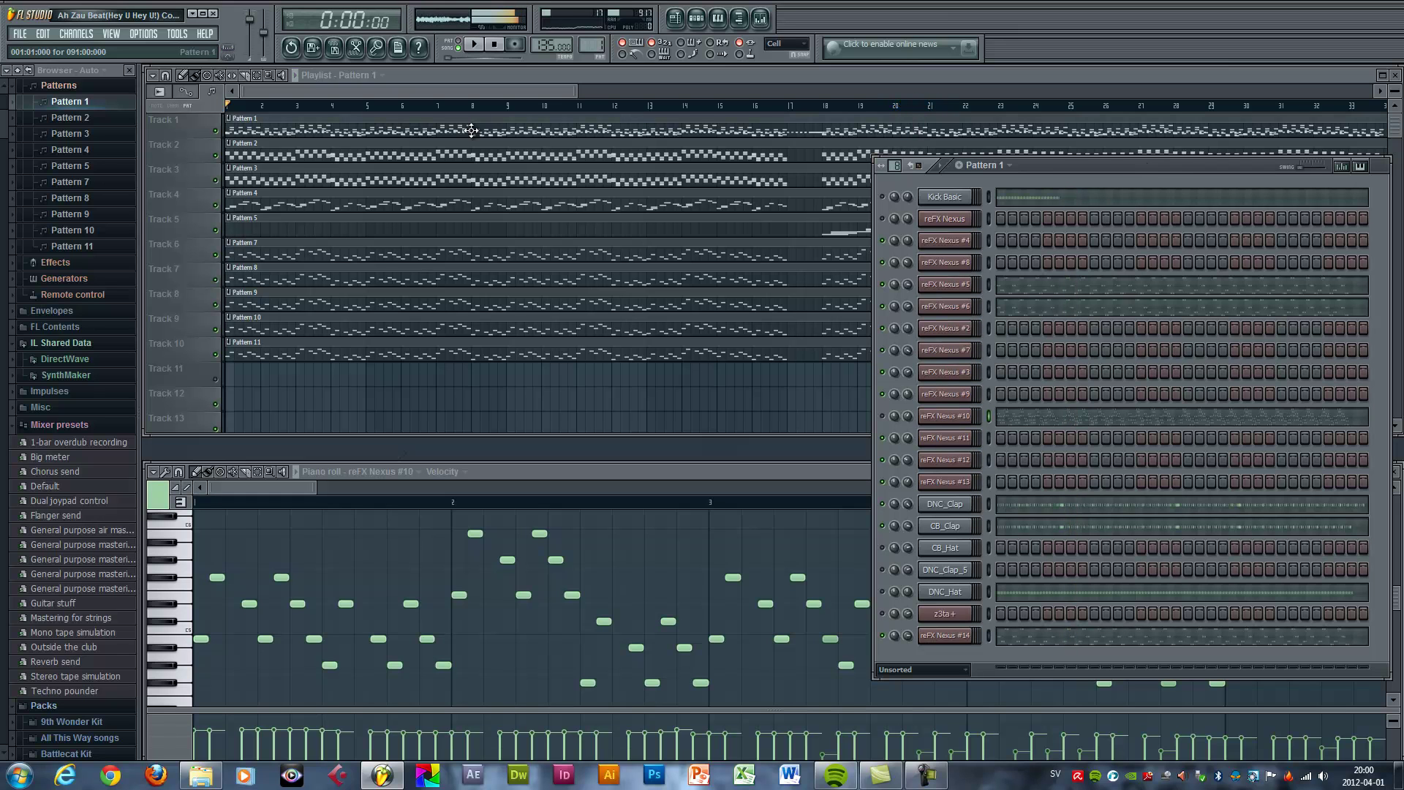
# Mute playlist tracks 2 to 10, leaving Track 1 with Pattern 1 active.
pyautogui.click(204, 155)
pyautogui.click(215, 155)
pyautogui.click(215, 180)
pyautogui.click(215, 208)
pyautogui.click(215, 231)
pyautogui.click(214, 256)
pyautogui.click(215, 281)
pyautogui.click(214, 304)
pyautogui.click(215, 329)
pyautogui.click(215, 354)
pyautogui.scroll(-5, 212, 341)
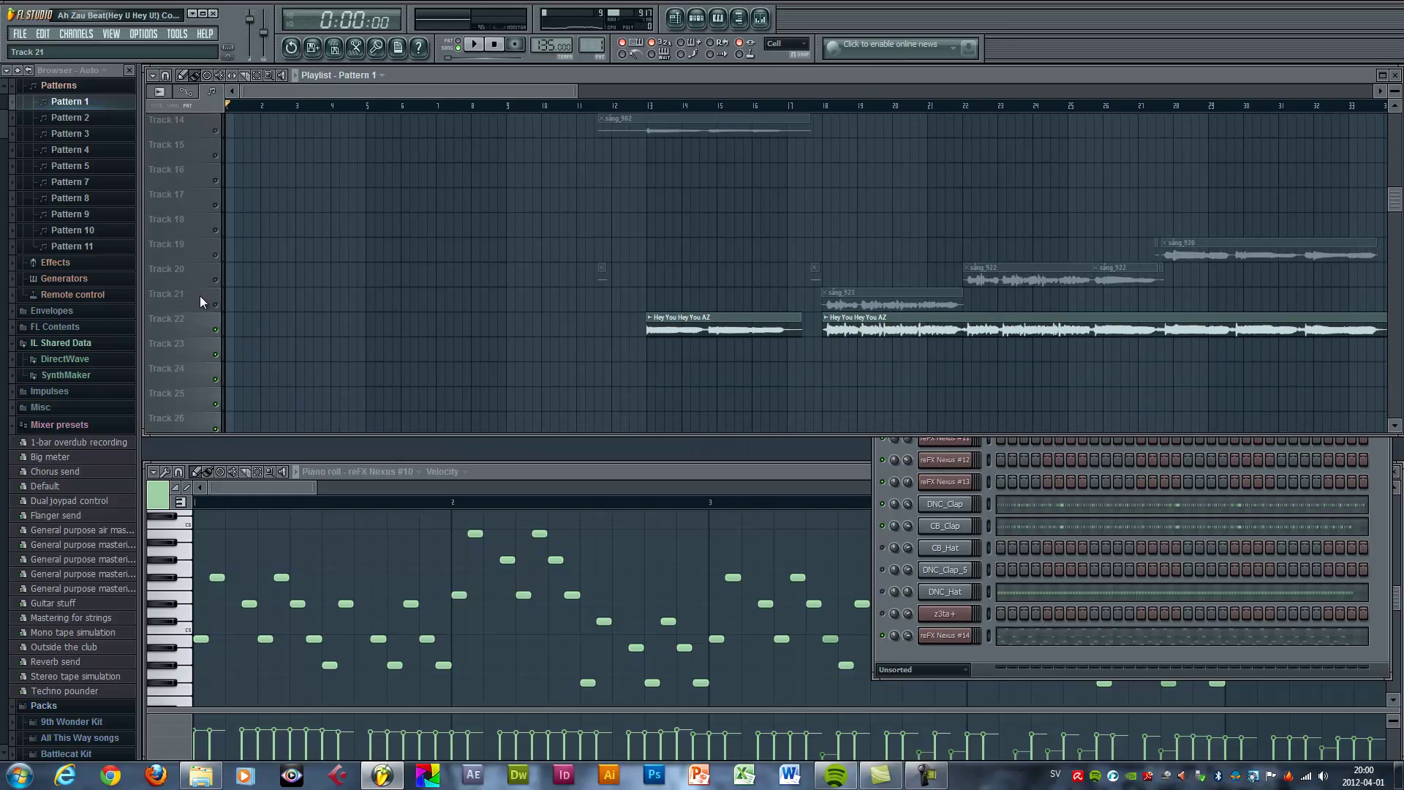
pyautogui.scroll(5, 219, 335)
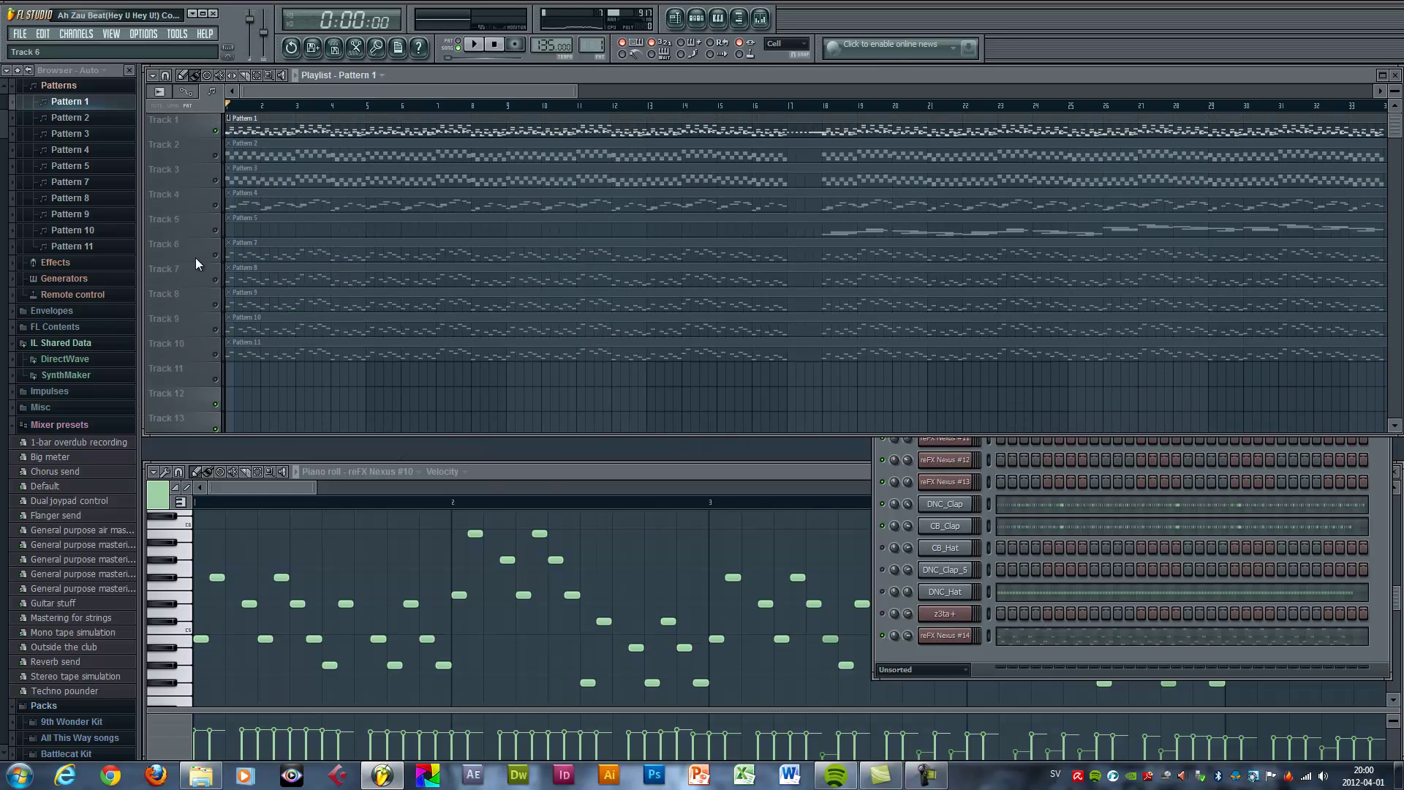
# Play back the isolated Pattern 1 track from about bar 16 and stop playback.
pyautogui.press('space')
pyautogui.click(764, 106)
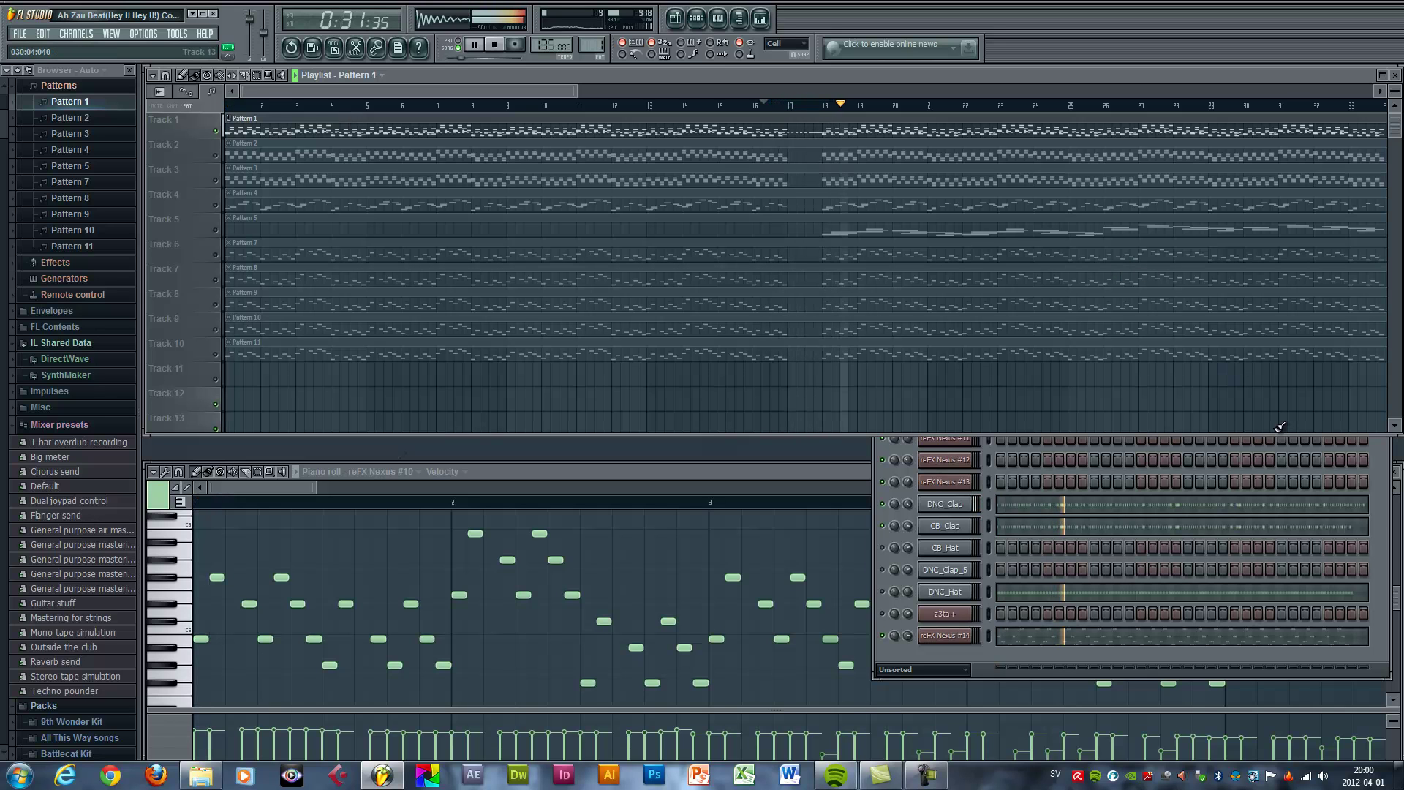
pyautogui.click(944, 655)
pyautogui.press('space')
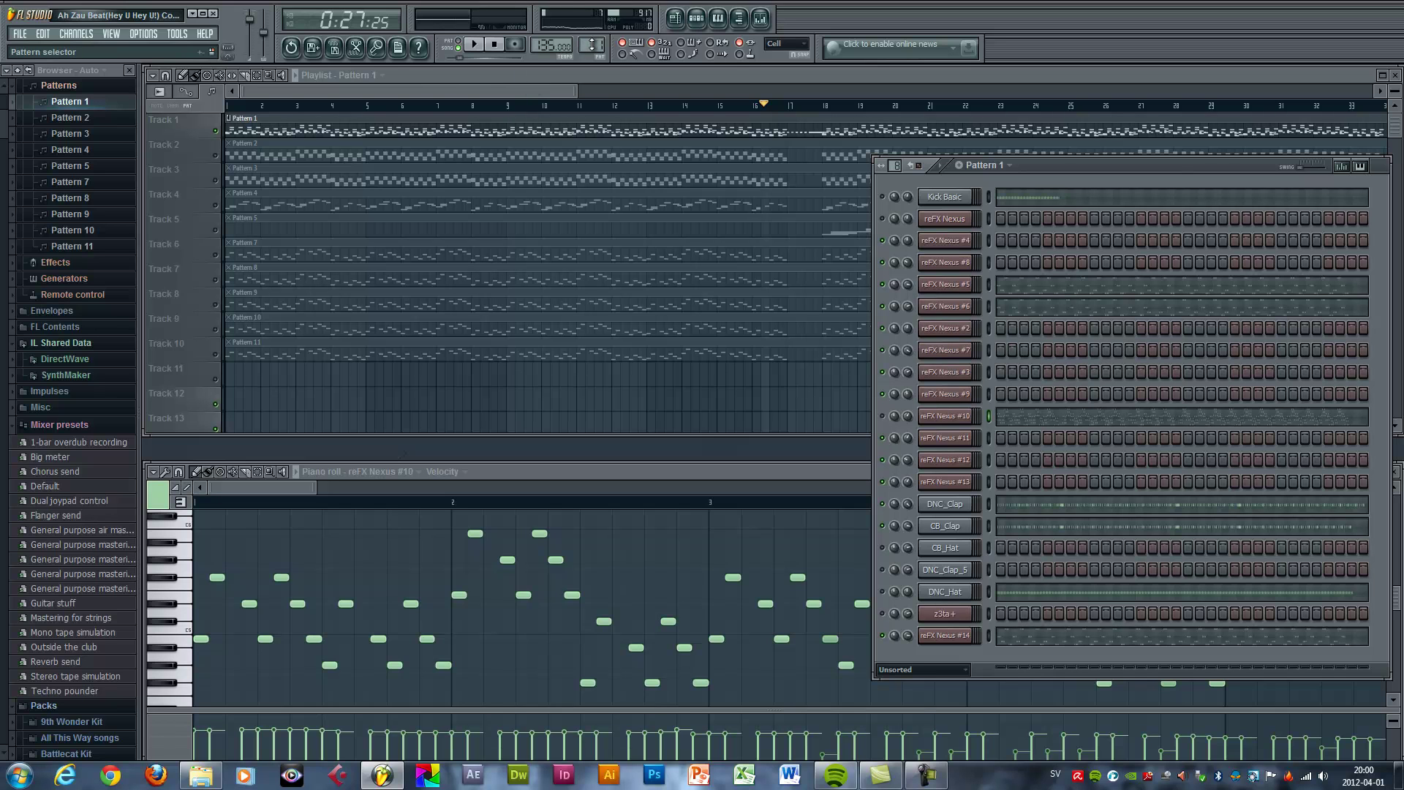
# Switch to the empty Pattern 6 and open the piano roll of the reFX Nexus #5 channel.
pyautogui.scroll(6, 592, 45)
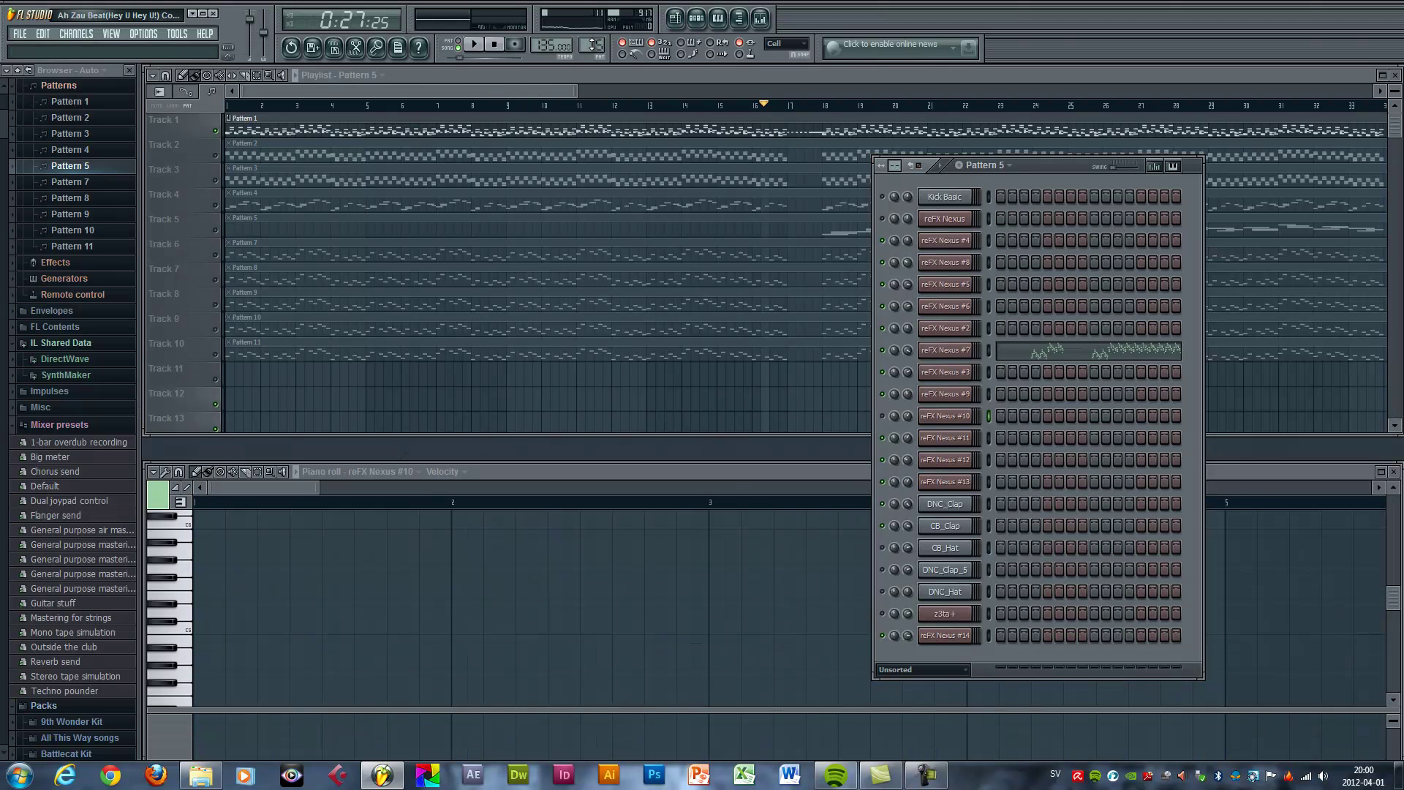
pyautogui.scroll(-1, 592, 45)
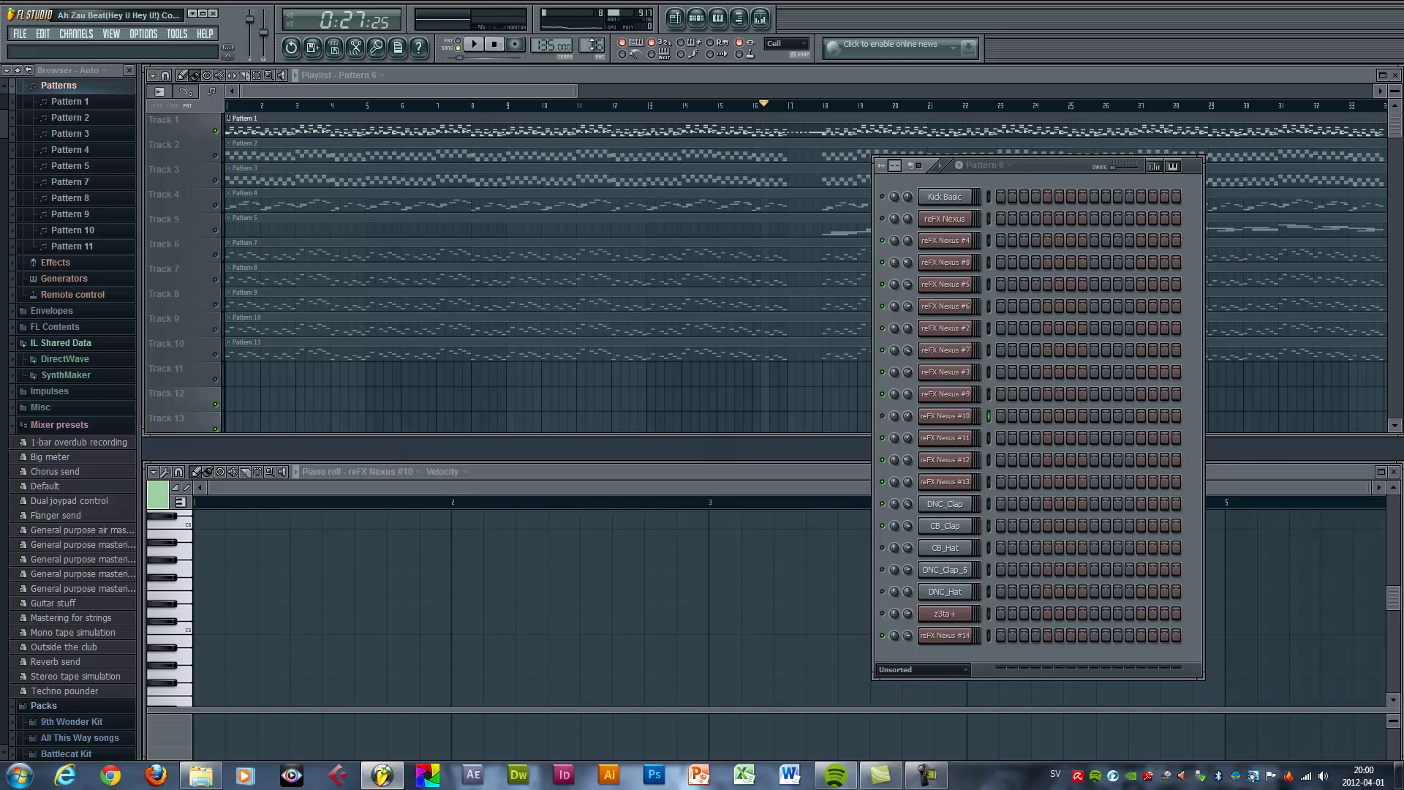
pyautogui.rightClick(960, 289)
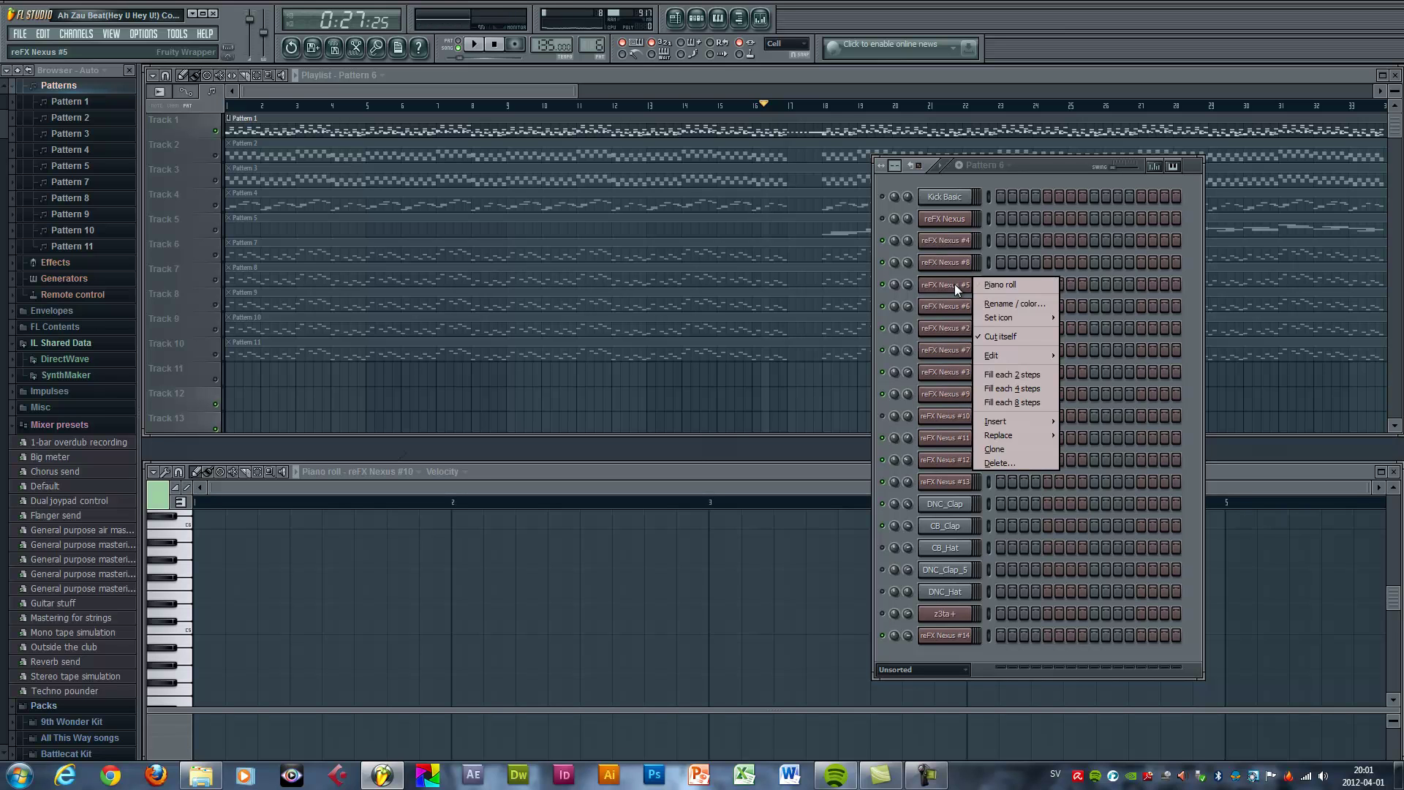
pyautogui.click(1011, 285)
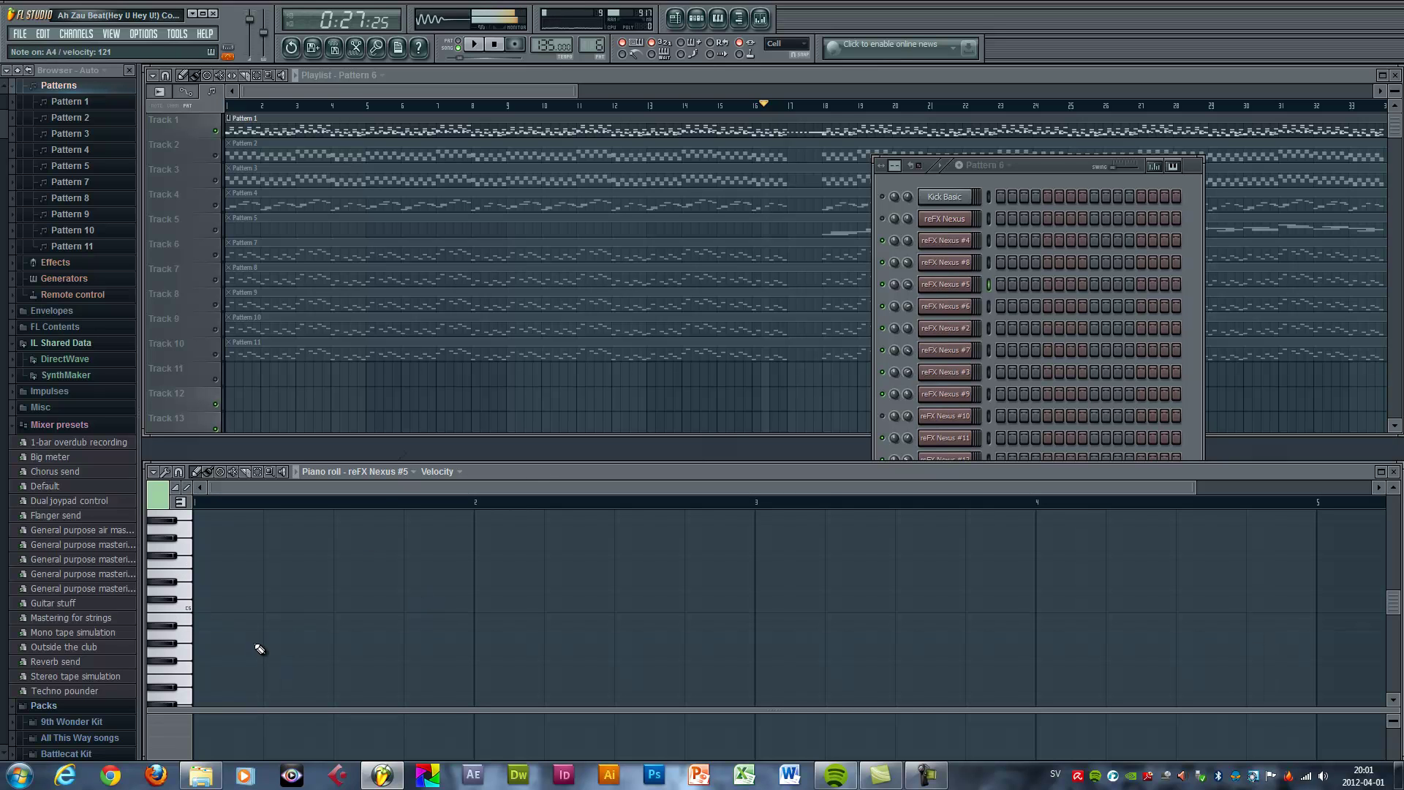
# Draw four short B4 notes in bar 1, one on each beat, each half a beat long.
pyautogui.click(203, 617)
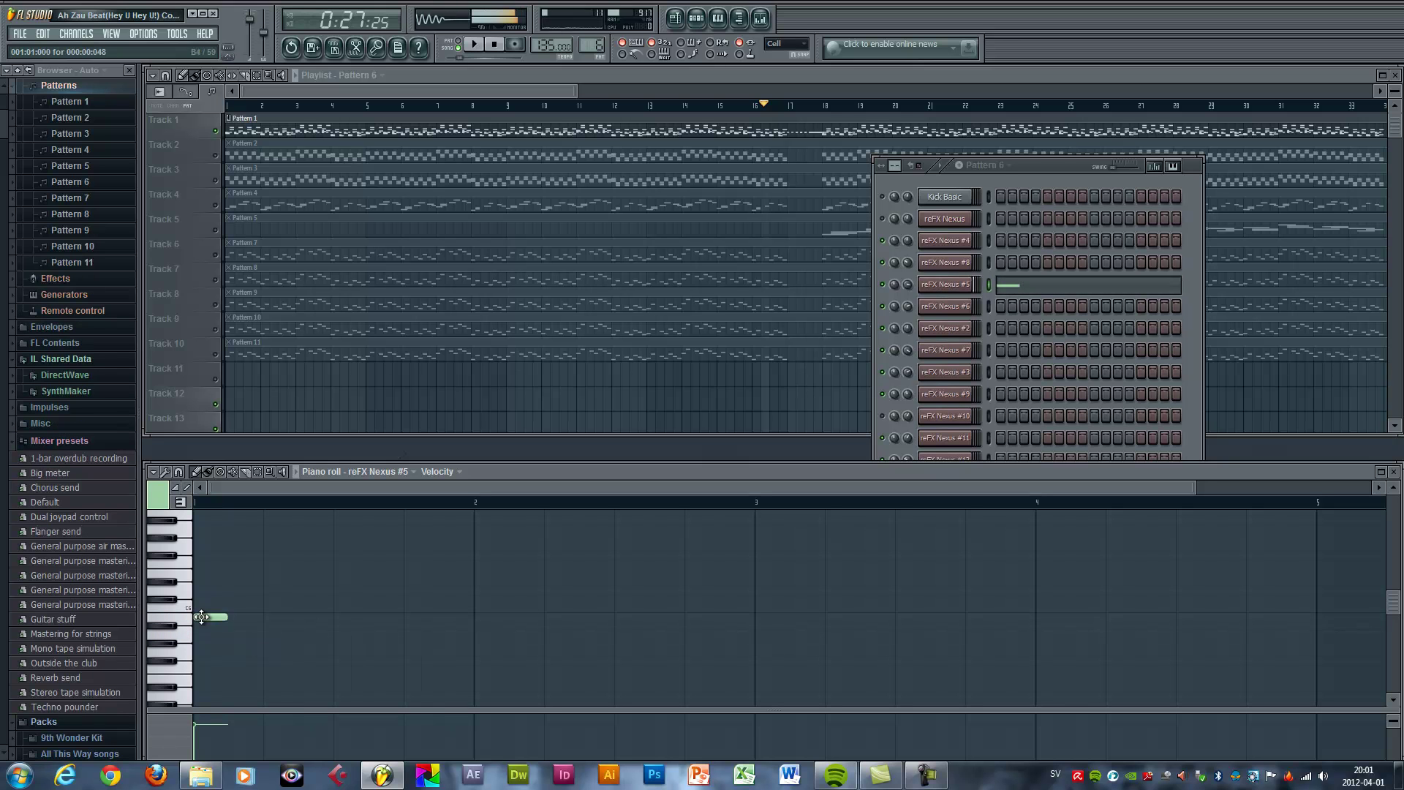
pyautogui.moveTo(220, 619); pyautogui.dragTo(211, 619)
pyautogui.click(269, 618)
pyautogui.click(340, 618)
pyautogui.click(412, 618)
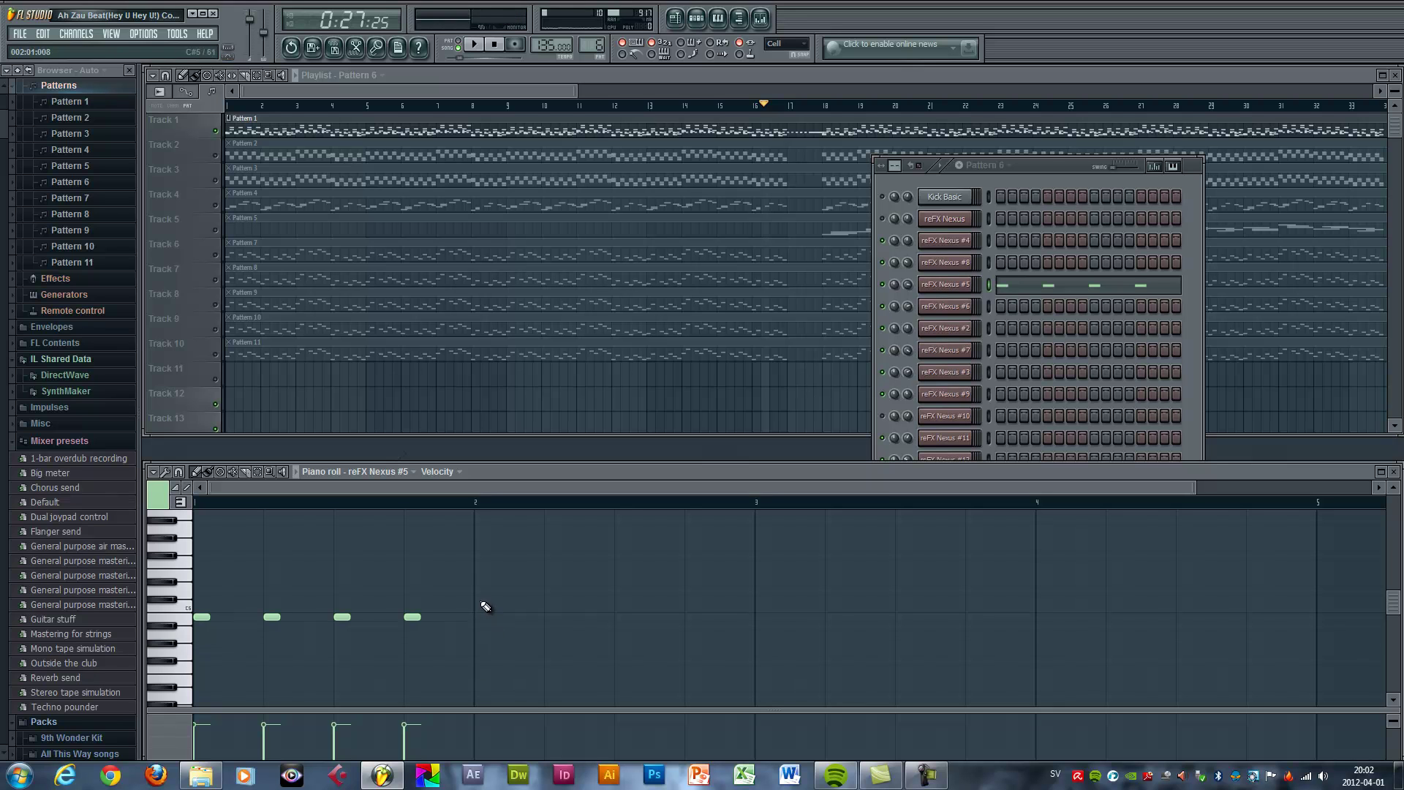
# Draw four short G#4 notes on the beats of bar 2 and four E5 notes on the beats of bar 3.
pyautogui.click(482, 643)
pyautogui.click(550, 642)
pyautogui.click(623, 642)
pyautogui.click(693, 643)
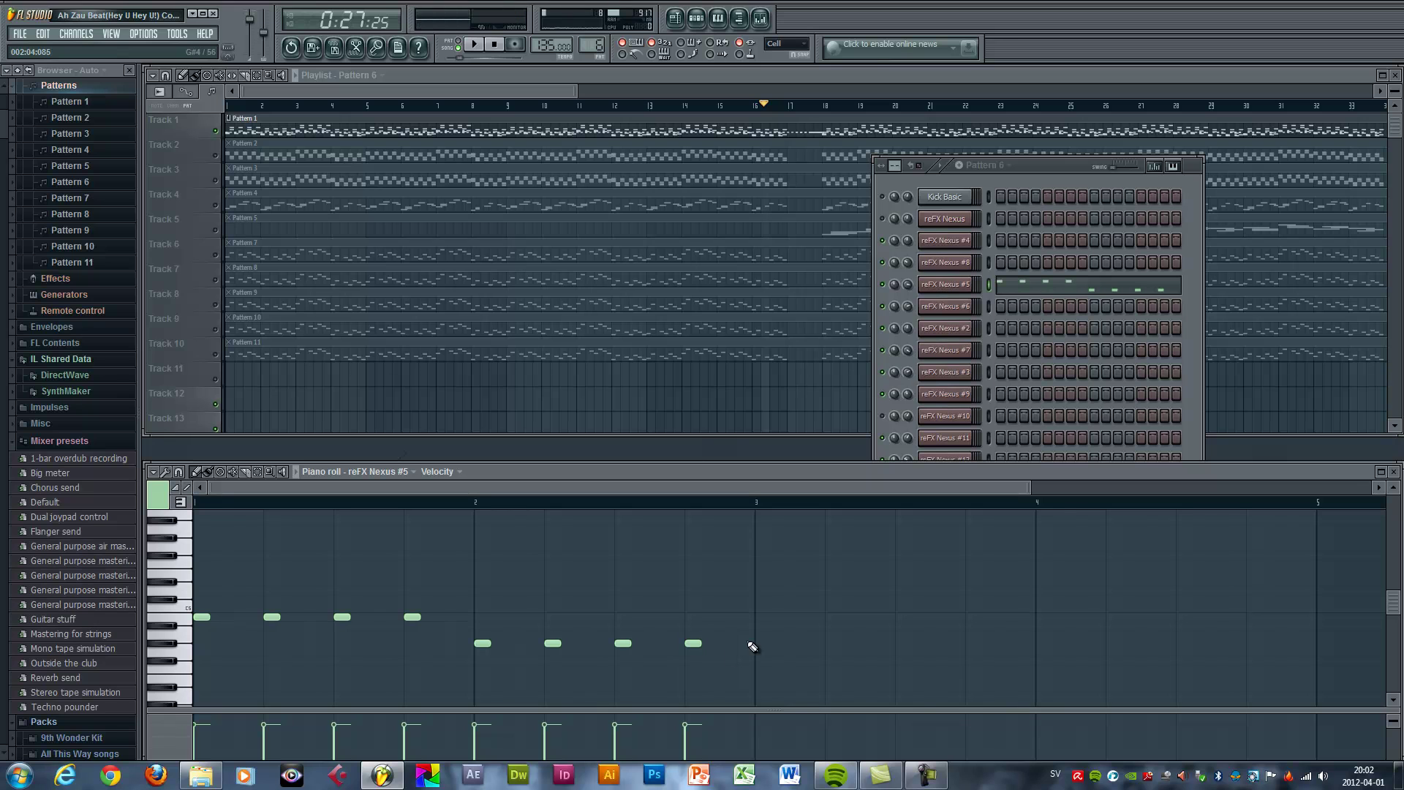
pyautogui.click(761, 574)
pyautogui.click(834, 573)
pyautogui.click(904, 572)
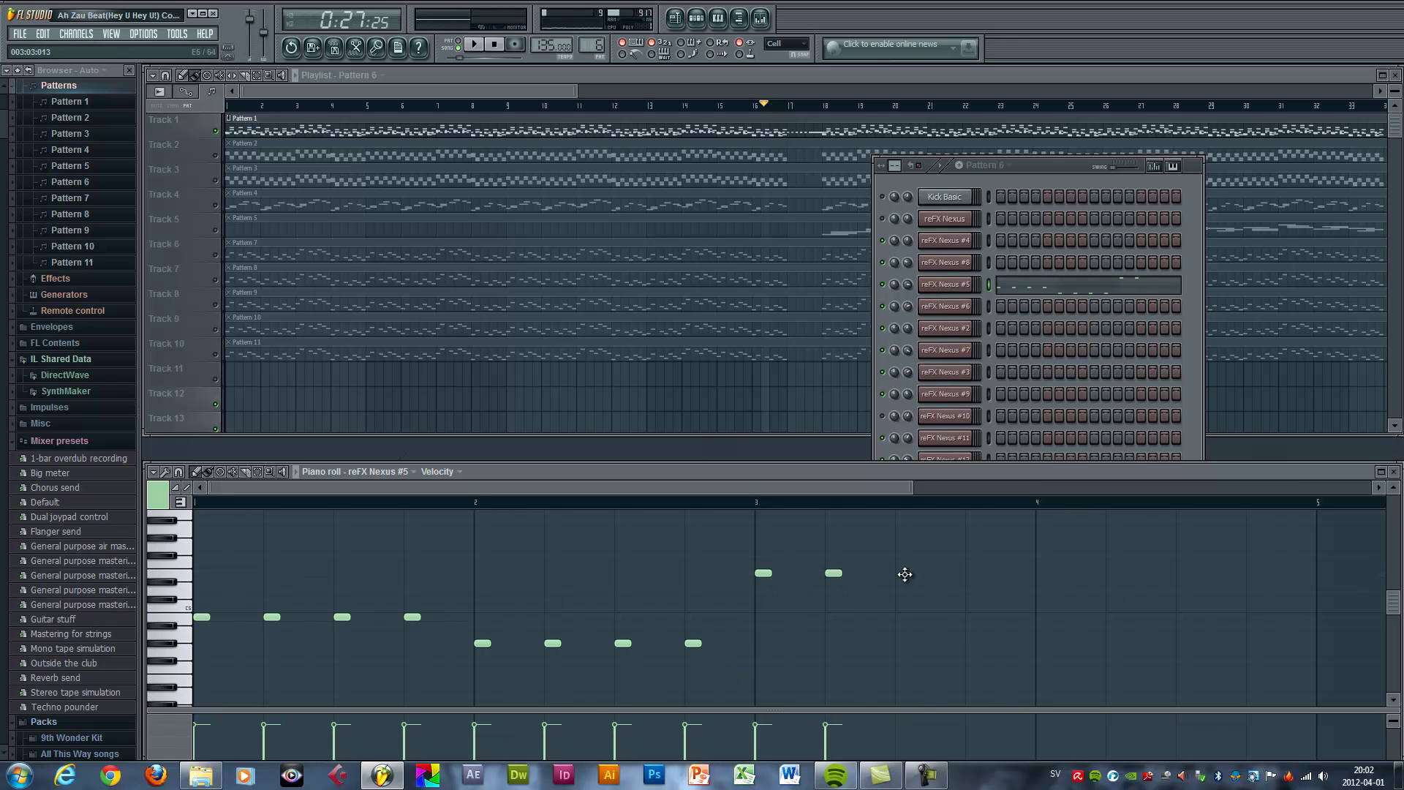
pyautogui.click(974, 573)
# Draw four short notes on the beats of bar 4 and lower them together to F#4.
pyautogui.click(1046, 643)
pyautogui.click(1116, 644)
pyautogui.click(1186, 643)
pyautogui.click(1255, 644)
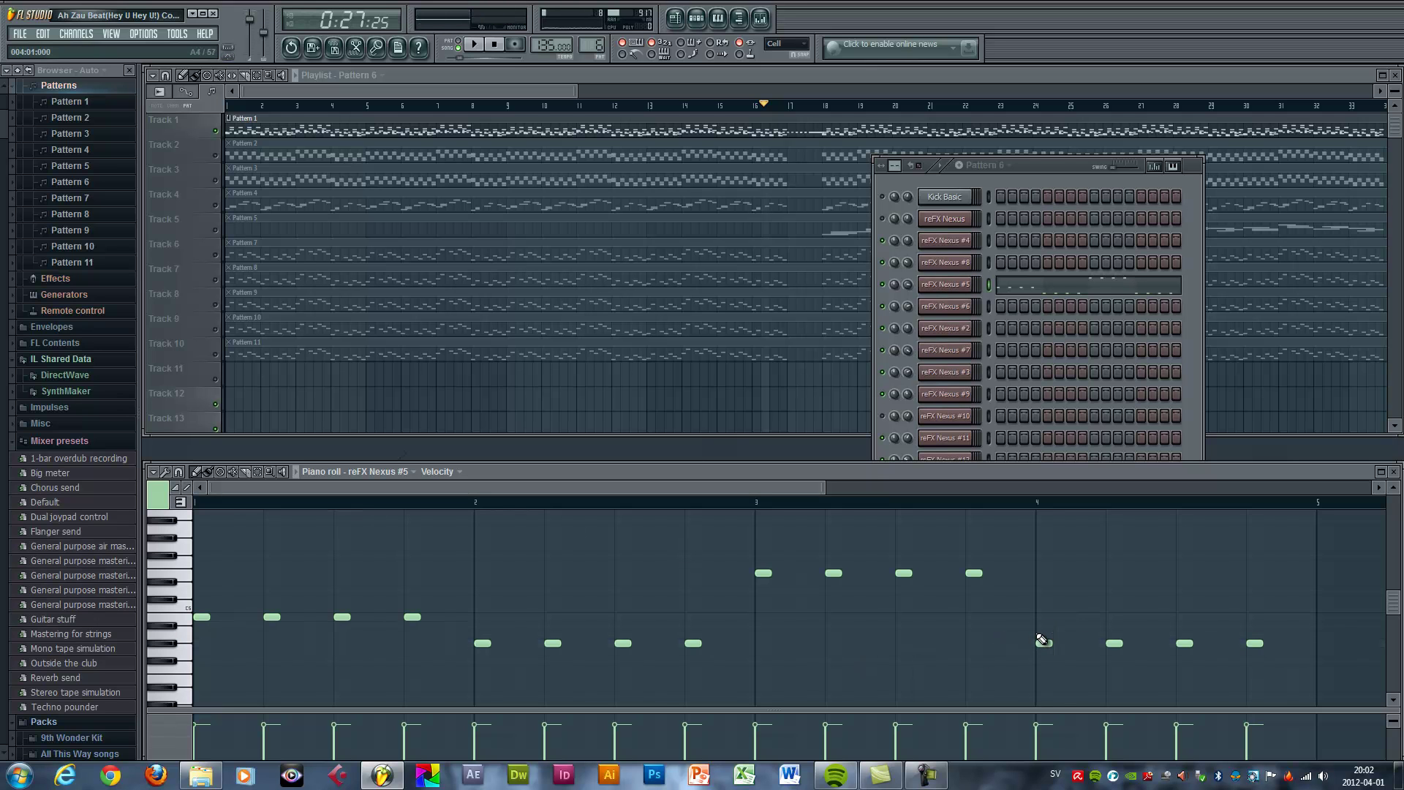
pyautogui.moveTo(1028, 634); pyautogui.dragTo(1308, 688)
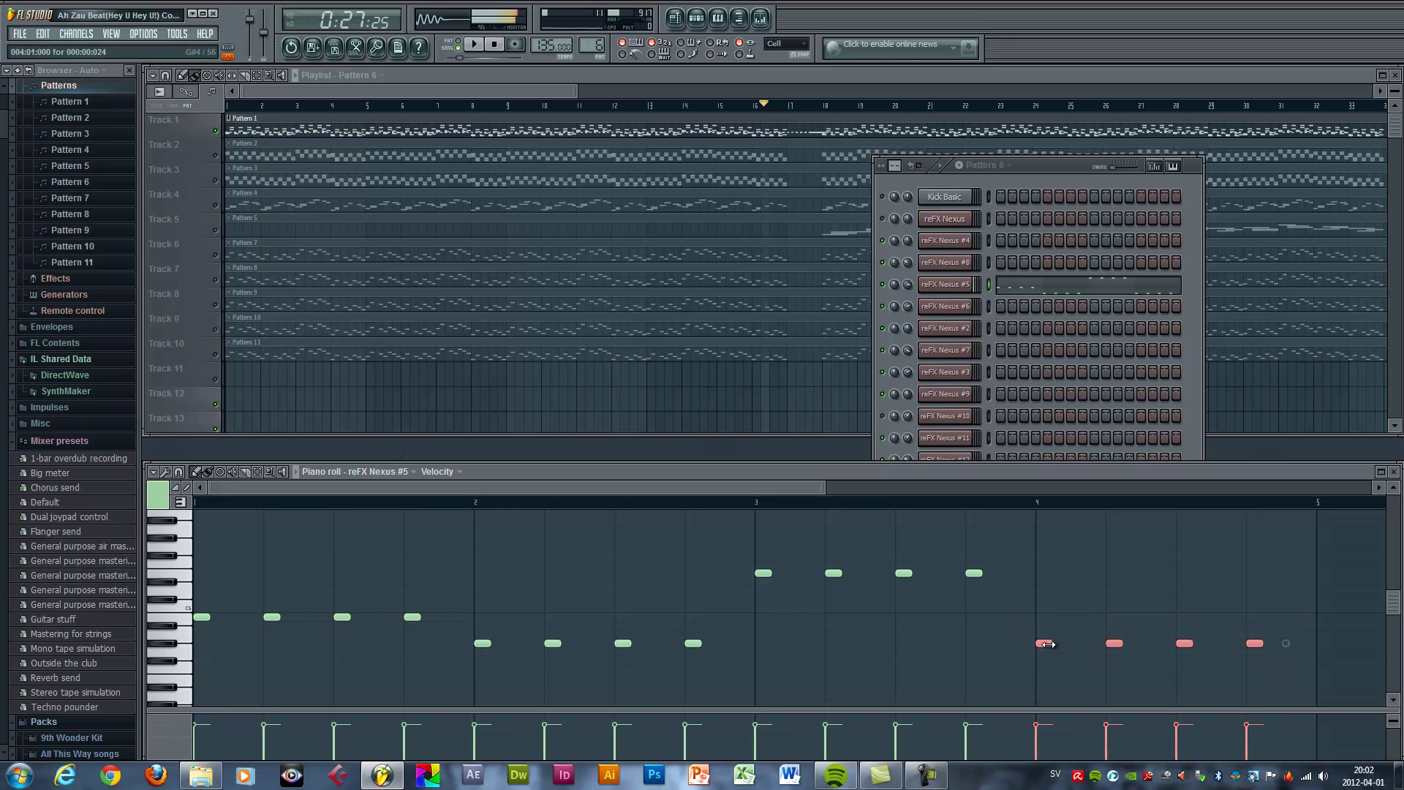
pyautogui.moveTo(1046, 643); pyautogui.dragTo(1047, 655)
# Place Pattern 6 at bar 1 of playlist Track 11, with that track active and Track 1 muted.
pyautogui.click(307, 409)
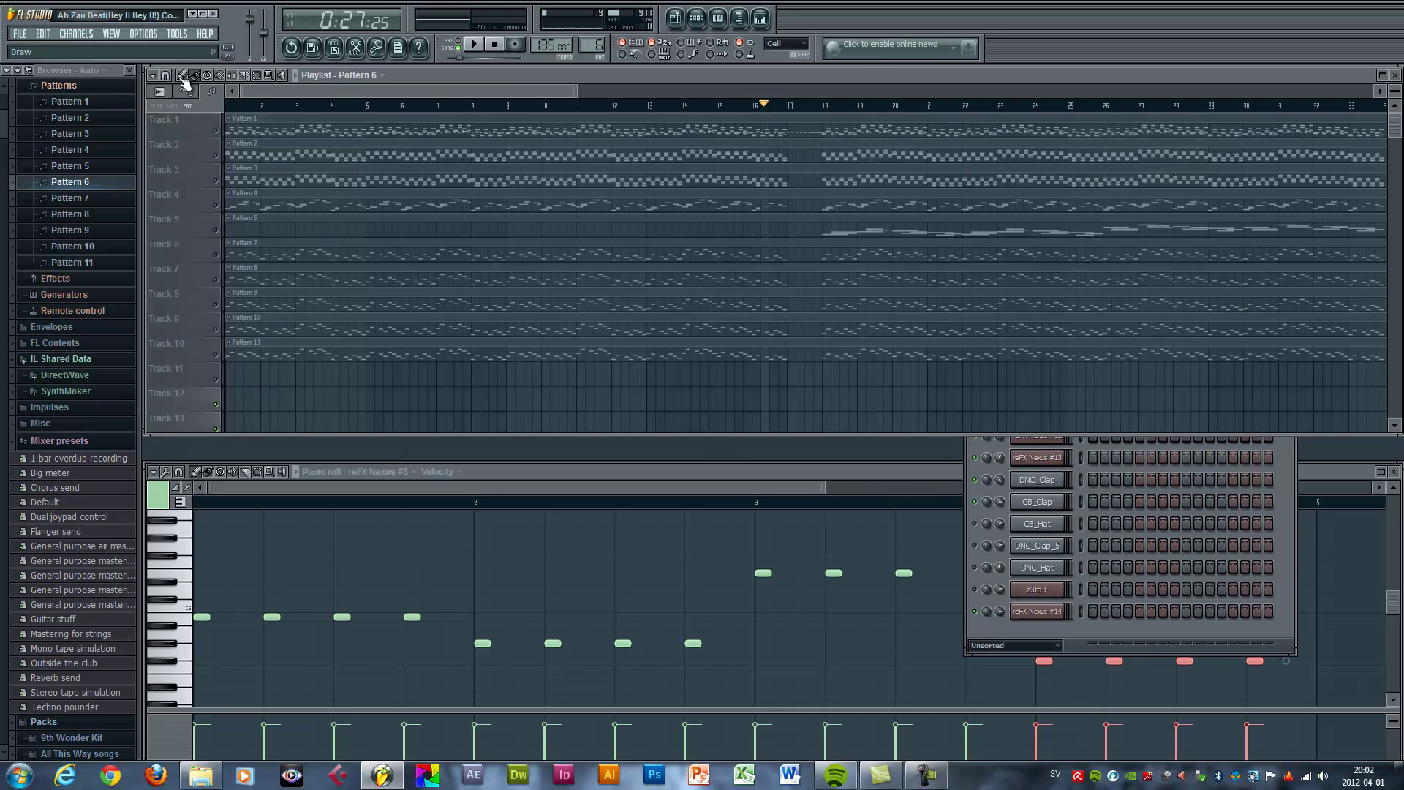
pyautogui.click(235, 382)
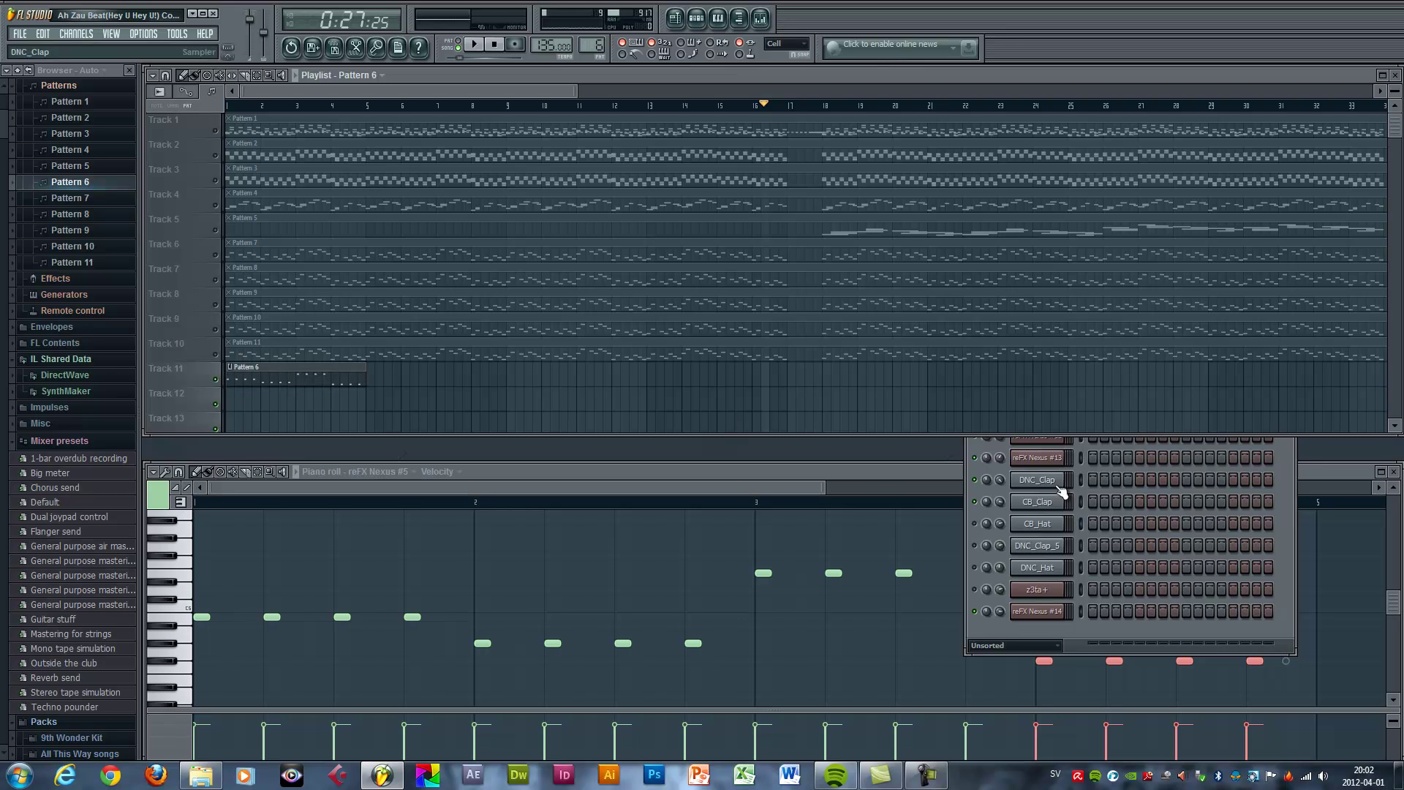
pyautogui.click(867, 477)
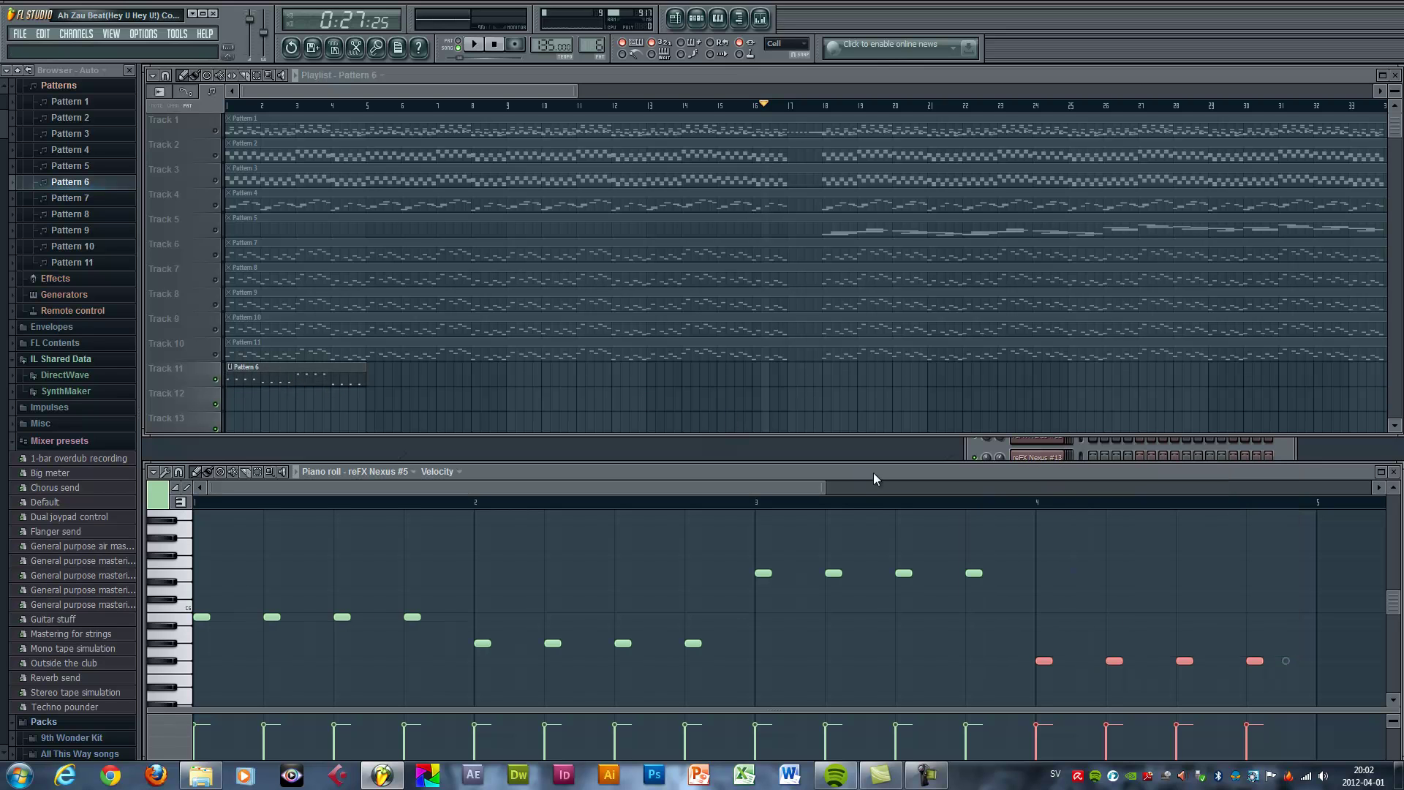
pyautogui.click(1281, 458)
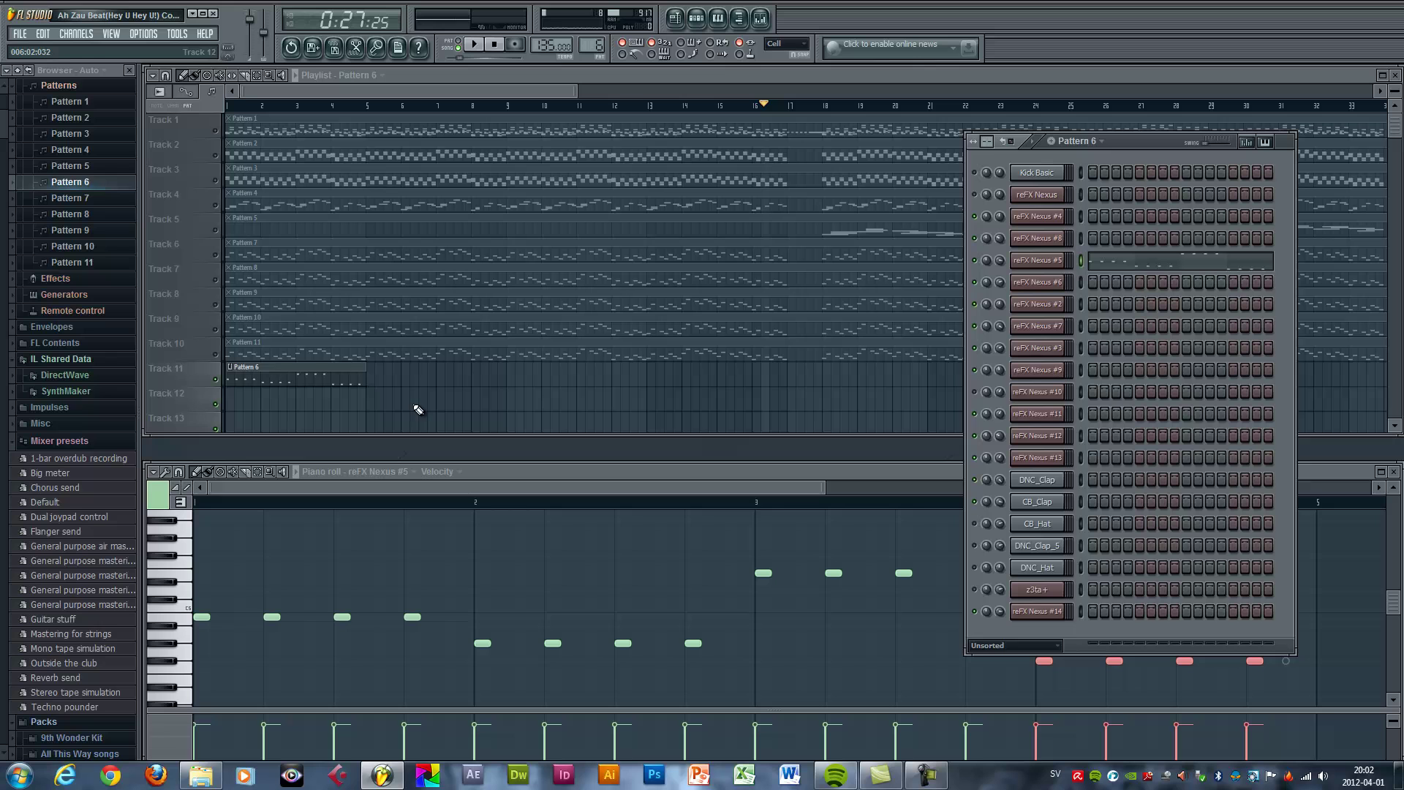
# Play back the four-bar Pattern 6 melody from the start and stop it.
pyautogui.click(236, 509)
pyautogui.press('space')
pyautogui.press('space')
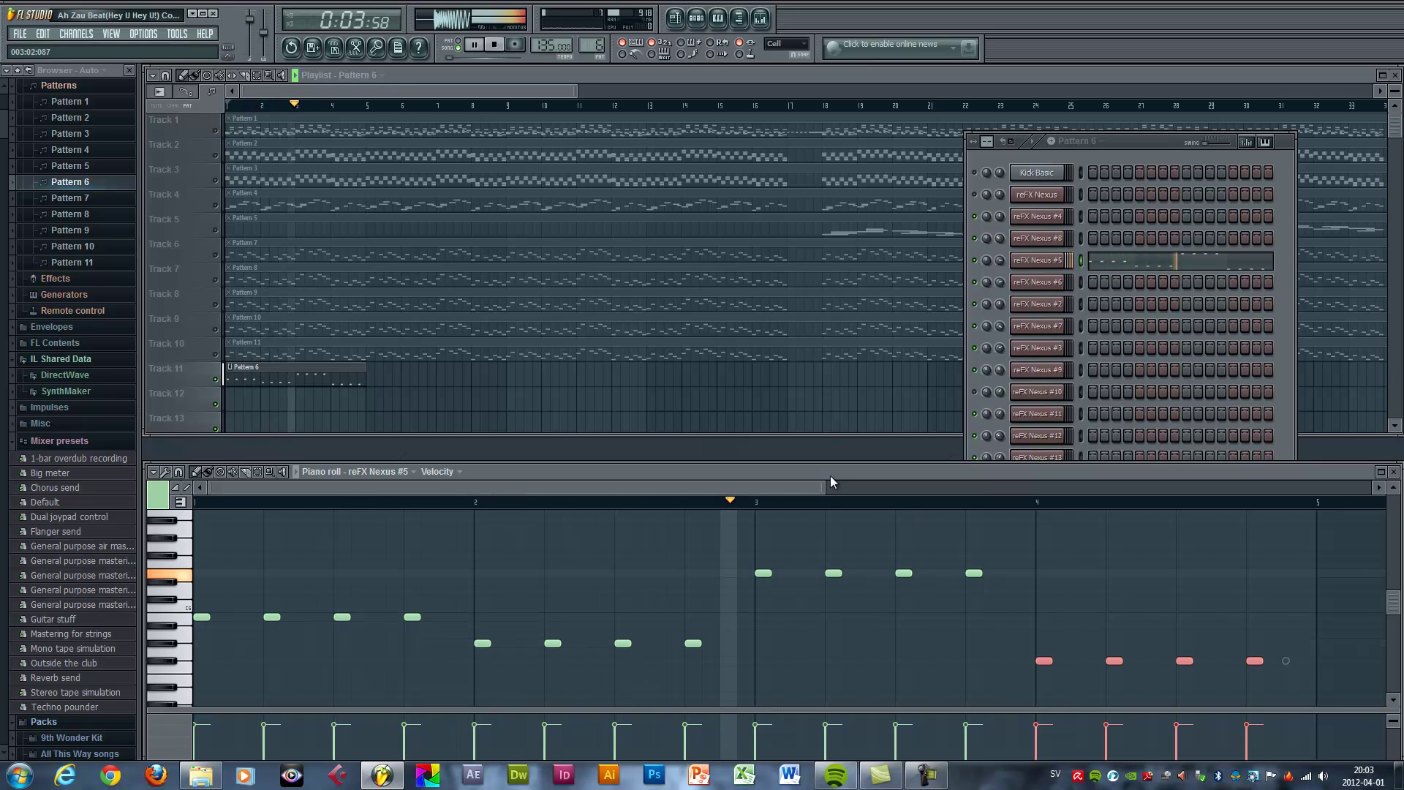
pyautogui.moveTo(826, 489); pyautogui.dragTo(1215, 491)
pyautogui.press('space')
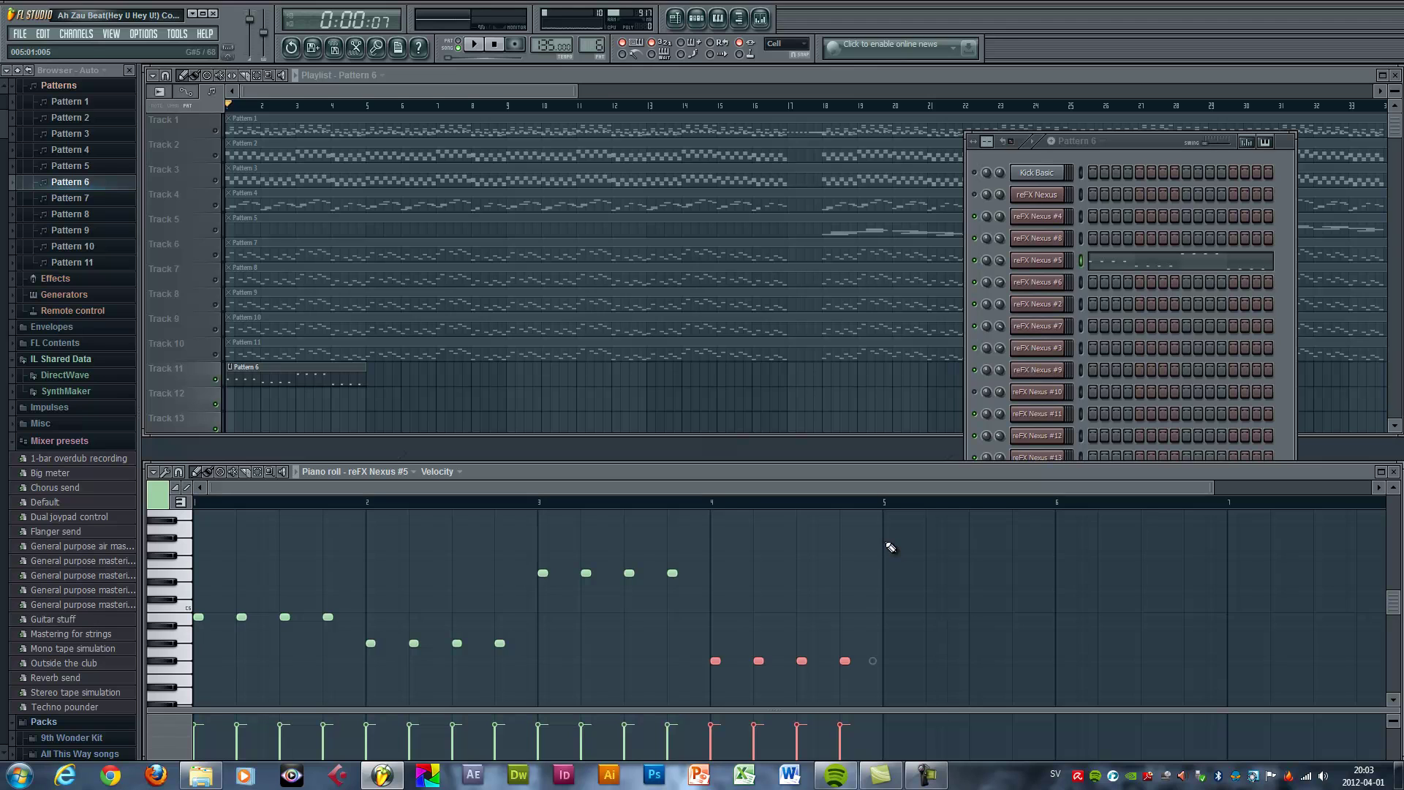
# Duplicate the whole four-bar melody twice so it also fills bars 5 to 12.
pyautogui.moveTo(887, 541); pyautogui.dragTo(187, 684)
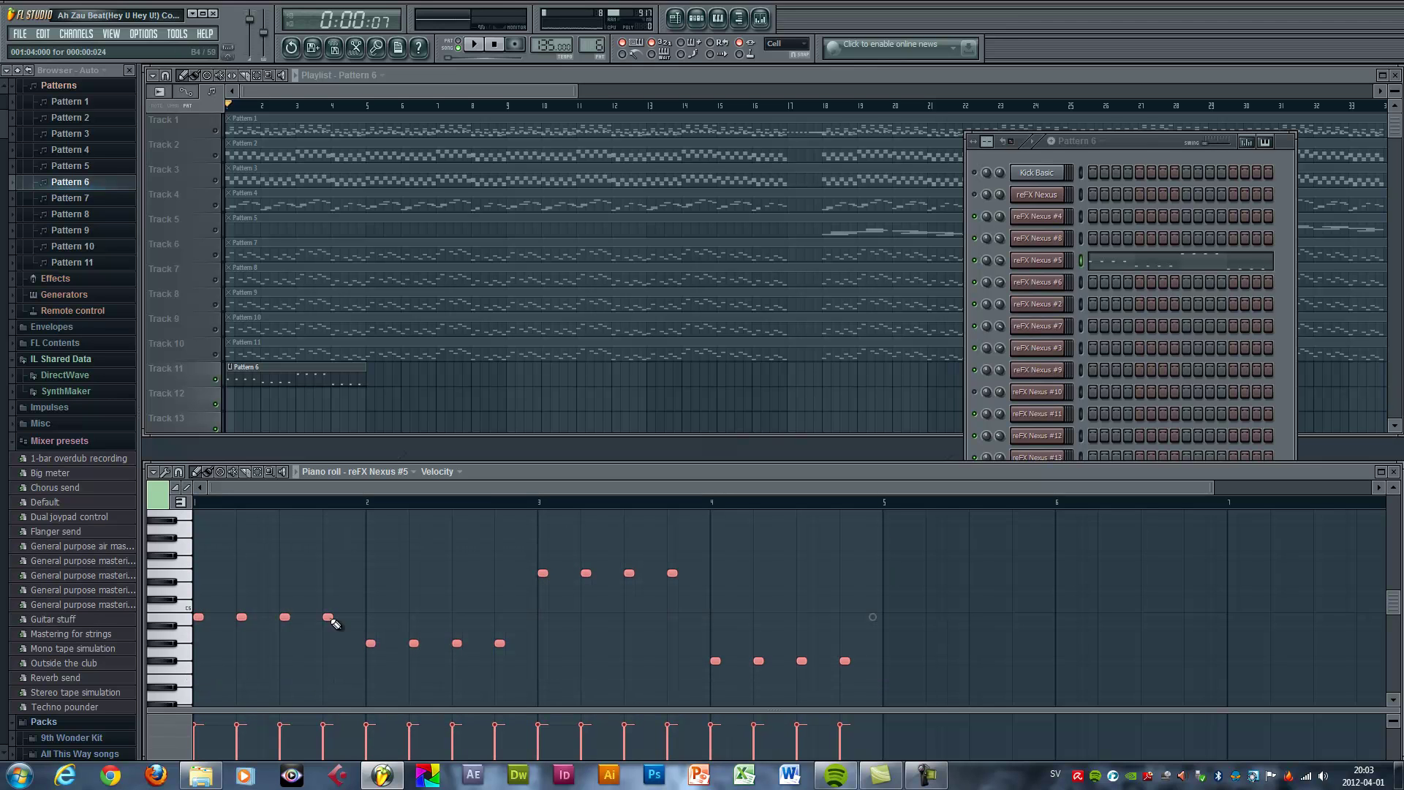
pyautogui.moveTo(328, 486); pyautogui.dragTo(888, 497)
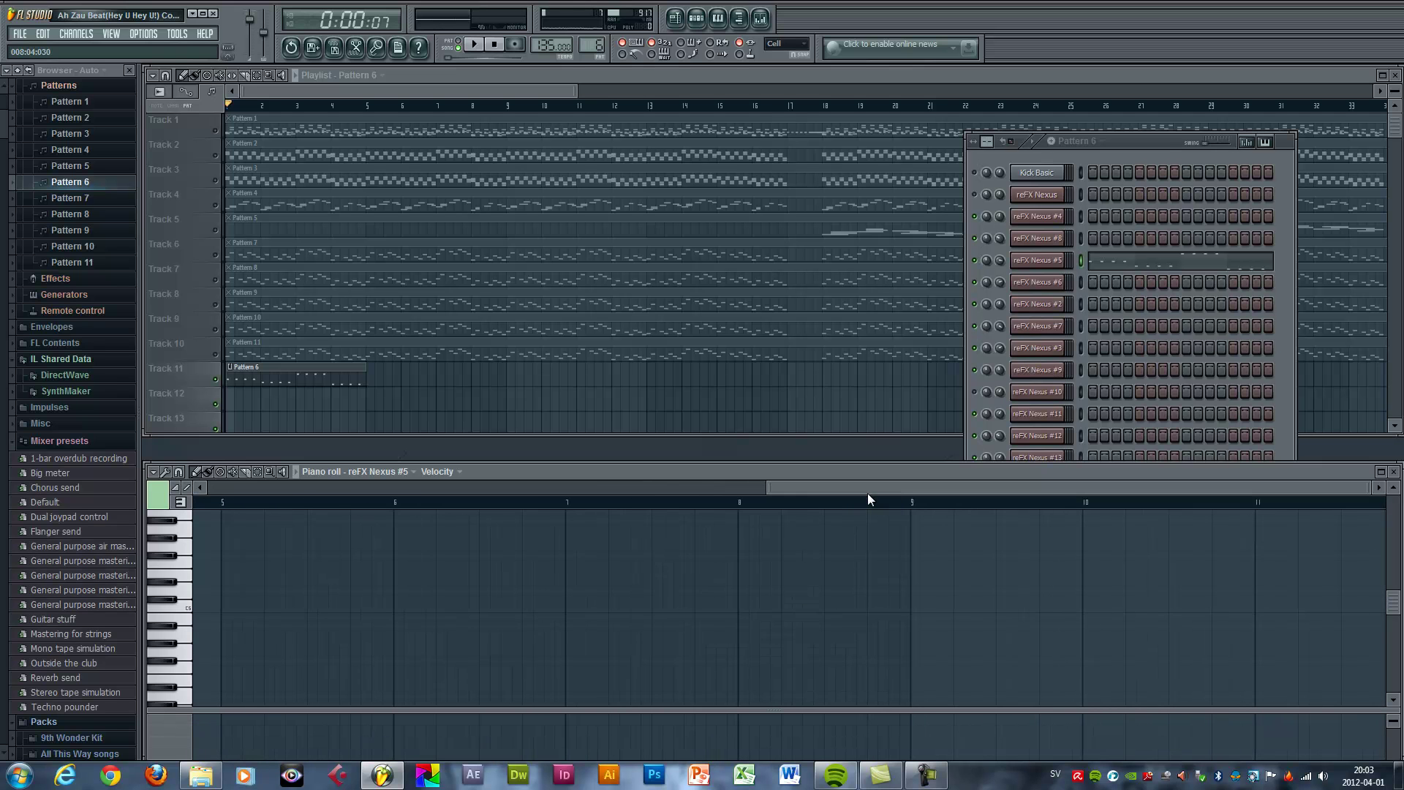
pyautogui.hotkey('ctrl', 'b')
pyautogui.moveTo(692, 493); pyautogui.dragTo(1055, 493)
pyautogui.hotkey('ctrl', 'b')
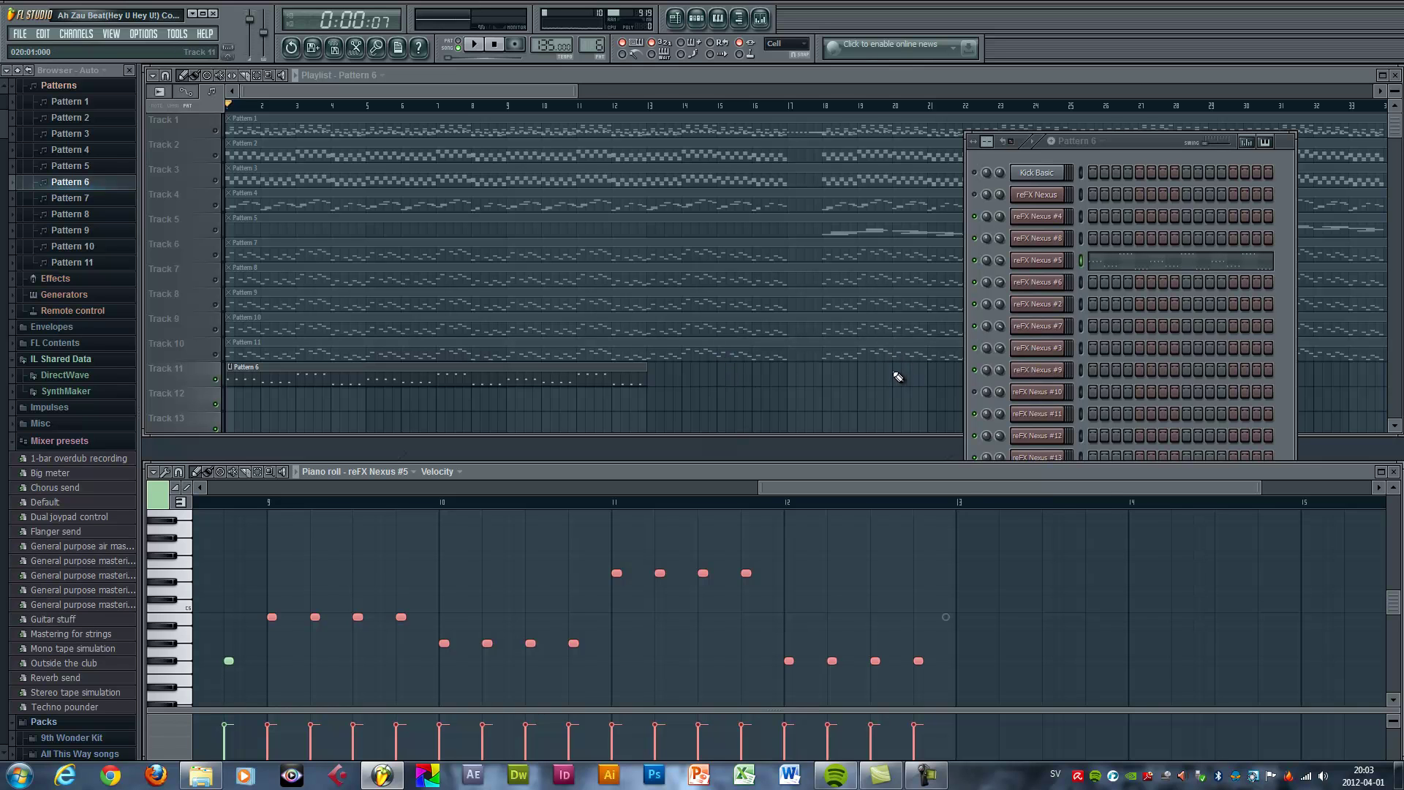
# Draw four short G#4 notes on the beats of bar 13 and four E5 notes on the beats of bar 14.
pyautogui.press('space')
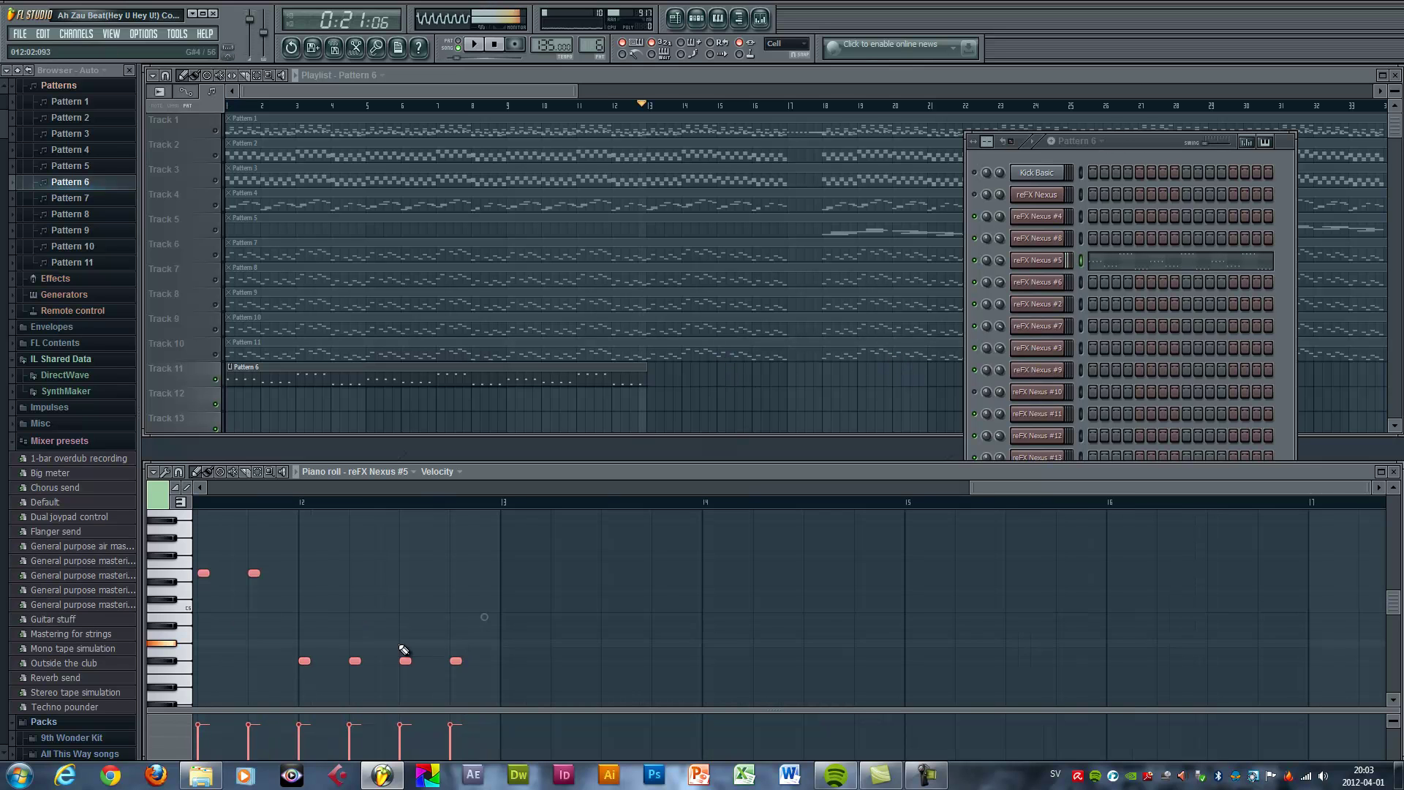
pyautogui.click(557, 643)
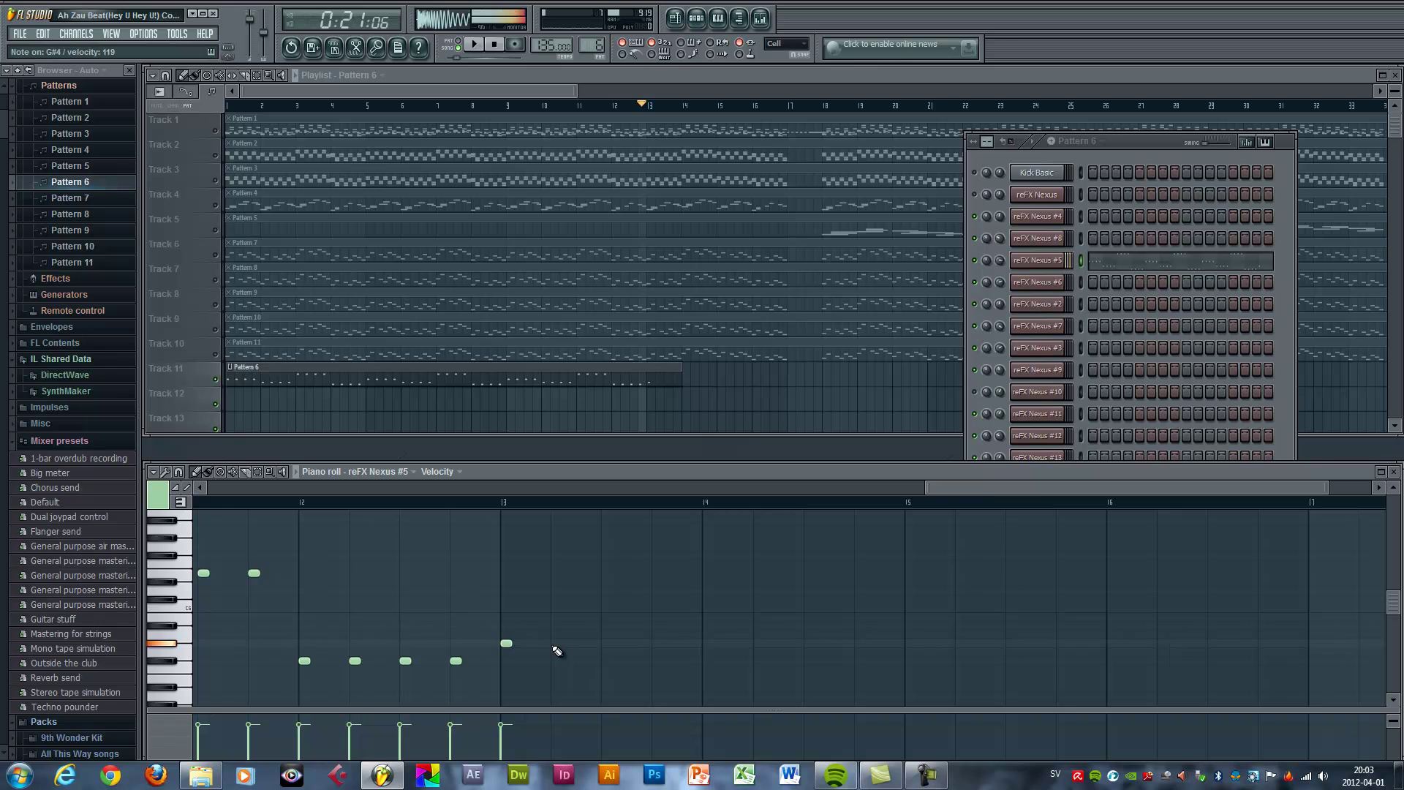
pyautogui.click(657, 644)
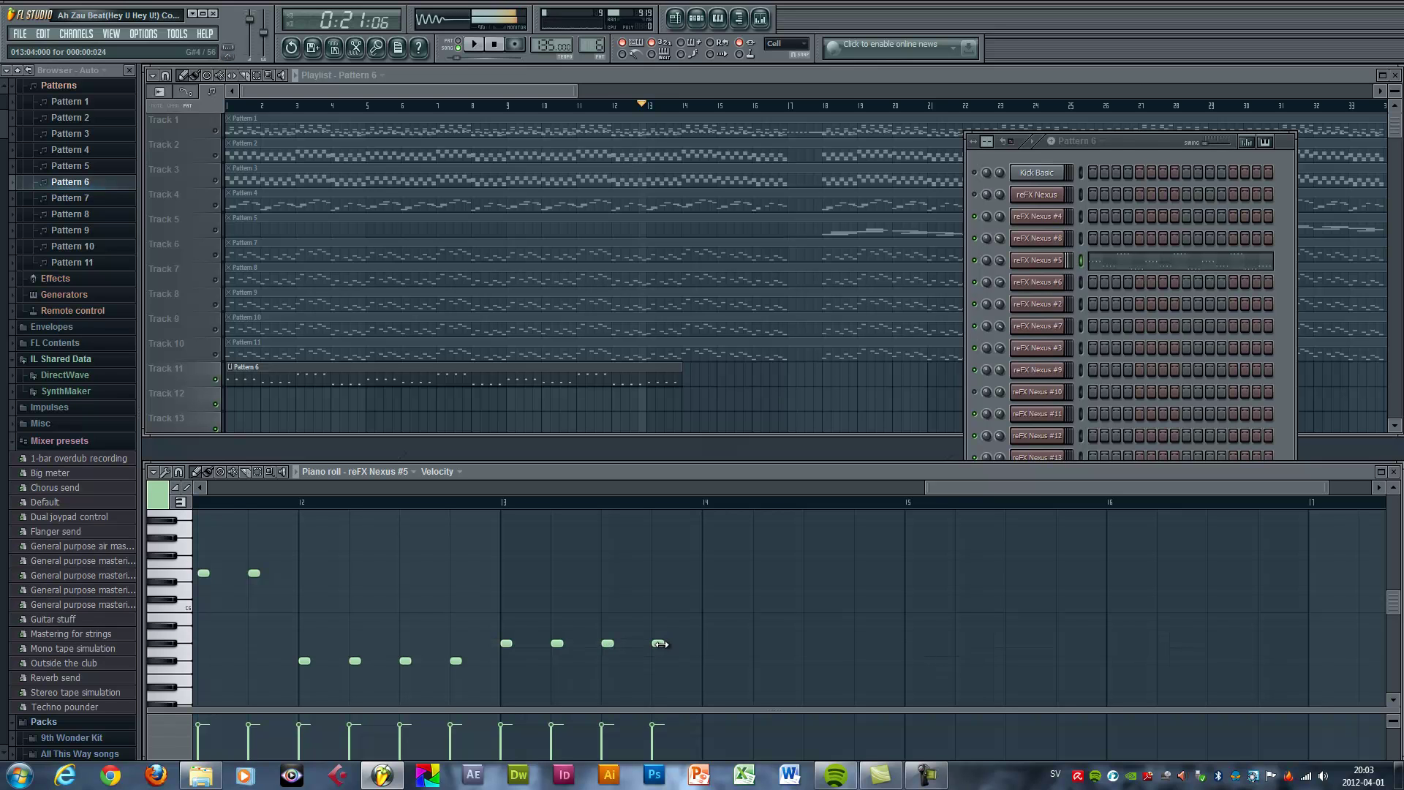
pyautogui.click(708, 574)
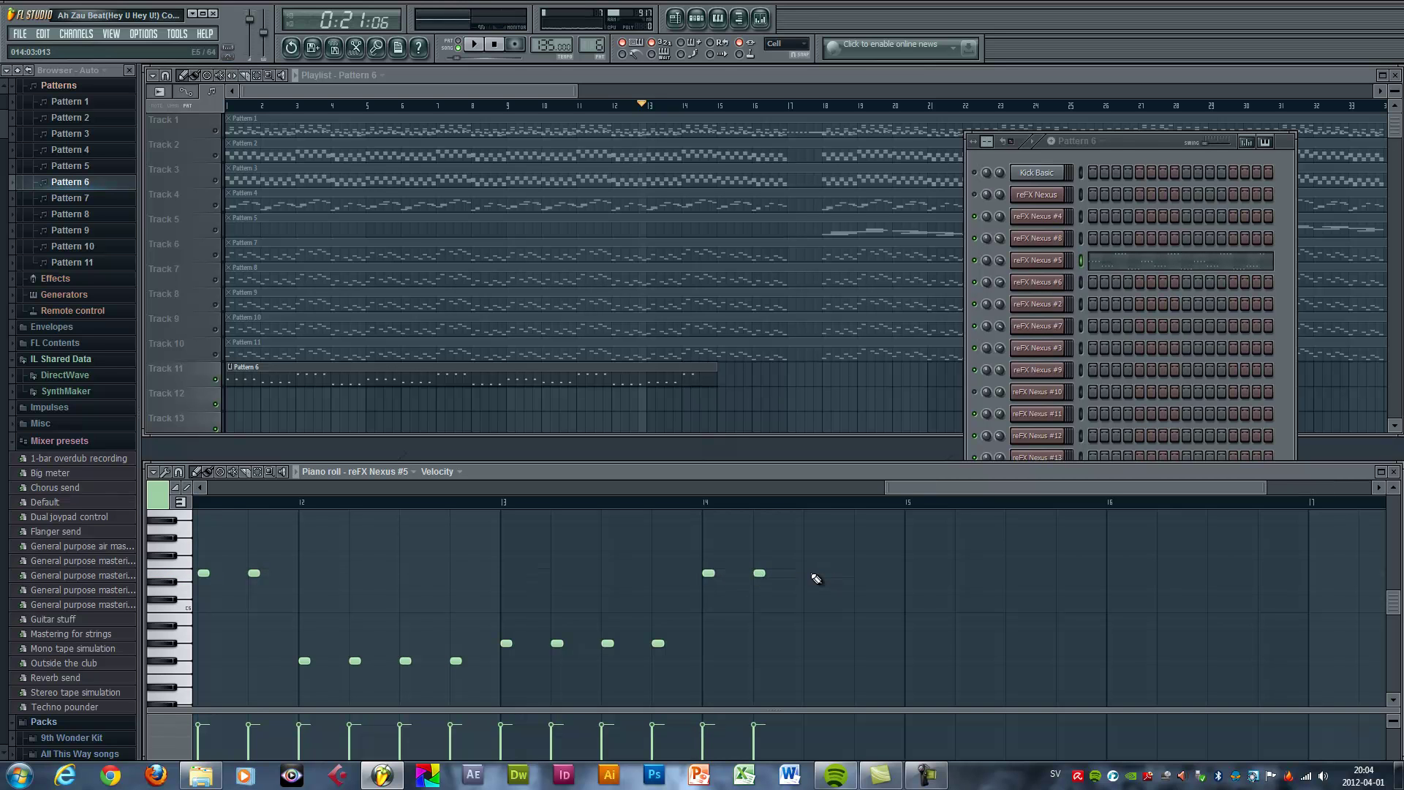
pyautogui.click(860, 575)
# Draw four short B4 notes on the beats of bar 15 and four F#4 notes on the beats of bar 16.
pyautogui.click(912, 618)
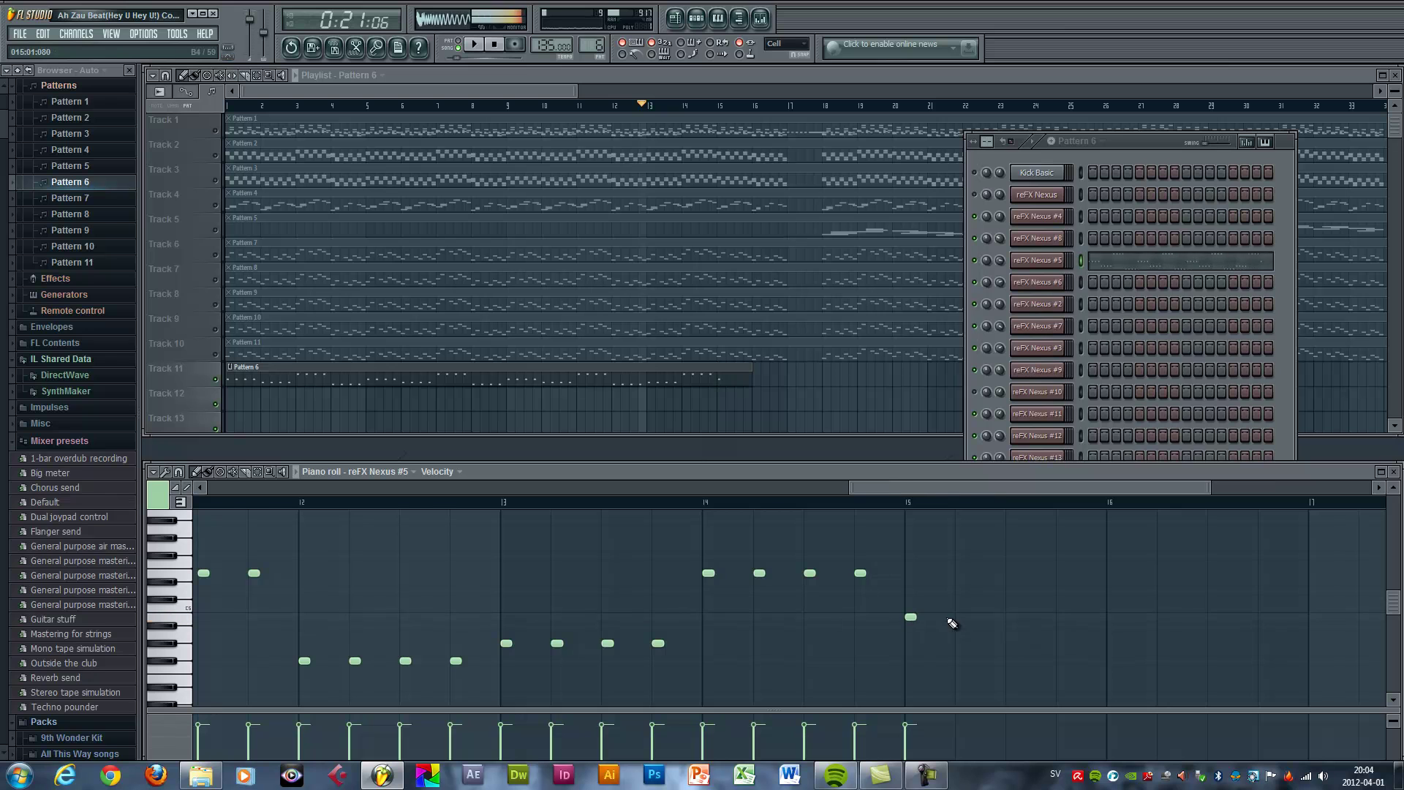
pyautogui.click(1061, 619)
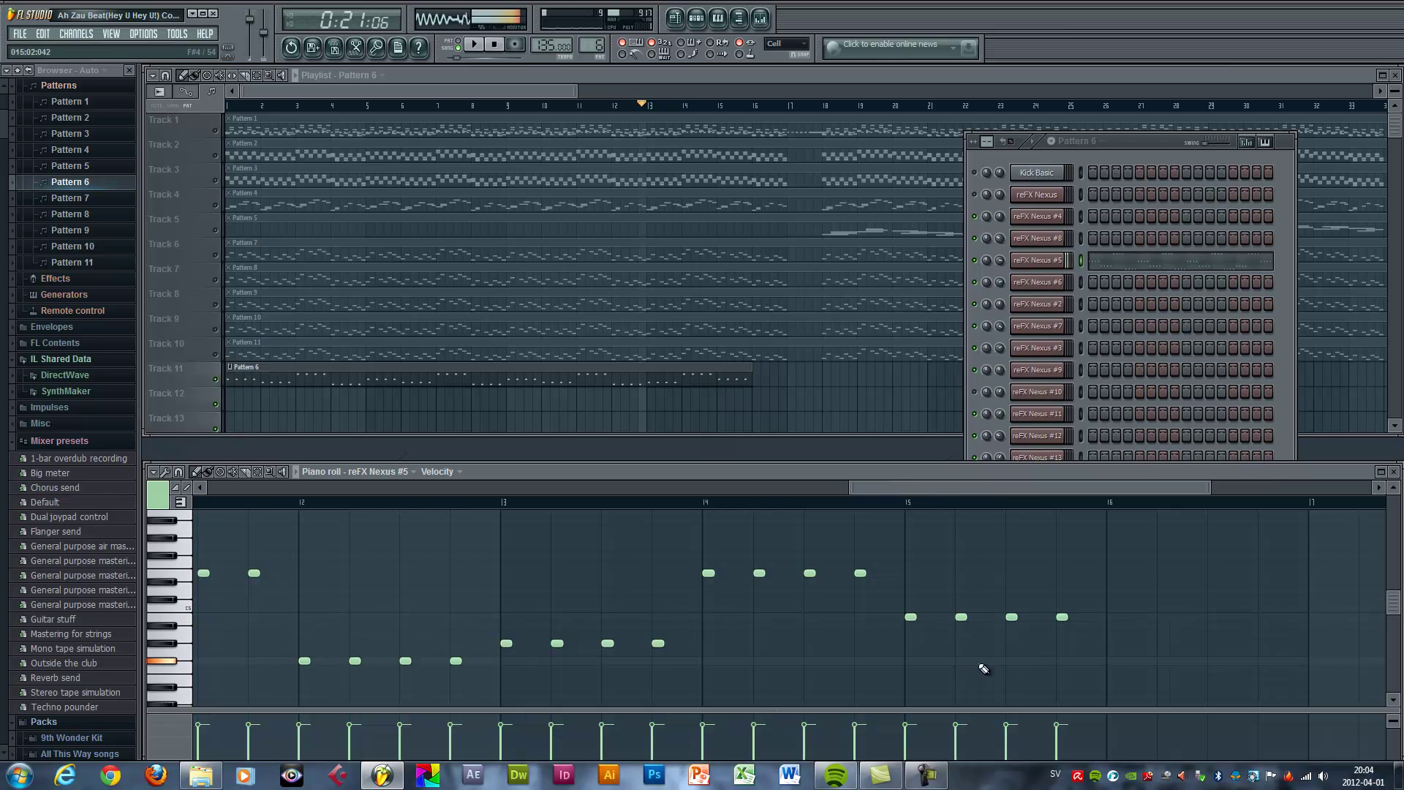
pyautogui.click(1116, 663)
pyautogui.click(1215, 662)
pyautogui.click(1266, 662)
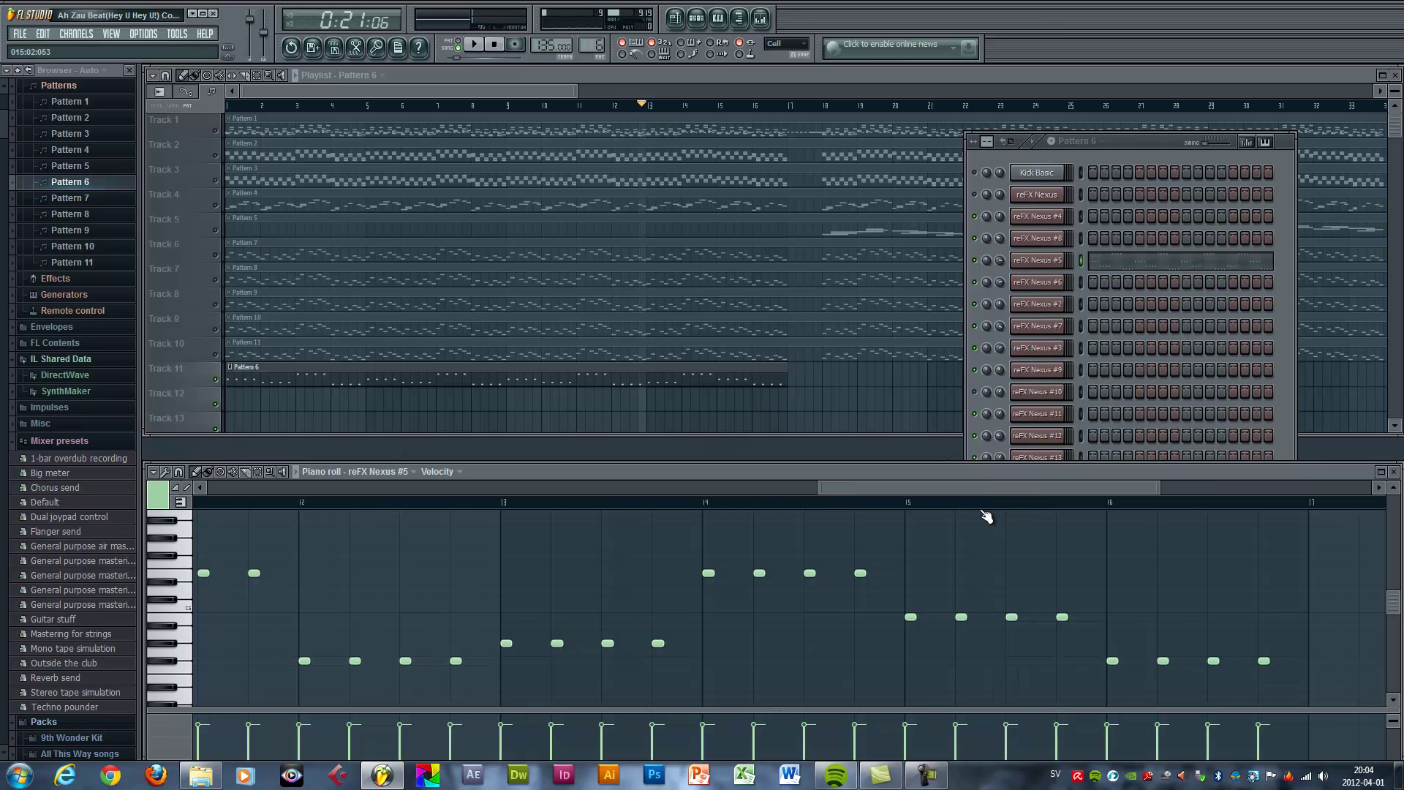
# Select the notes in bars 13 to 16 and copy them to bars 18 to 21, leaving bar 17 empty.
pyautogui.moveTo(1156, 488); pyautogui.dragTo(1197, 489)
pyautogui.moveTo(1195, 542)
pyautogui.mouseDown()
pyautogui.moveTo(984, 731)
pyautogui.moveTo(558, 724)
pyautogui.moveTo(551, 694)
pyautogui.moveTo(465, 690)
pyautogui.moveTo(473, 680)
pyautogui.mouseUp()
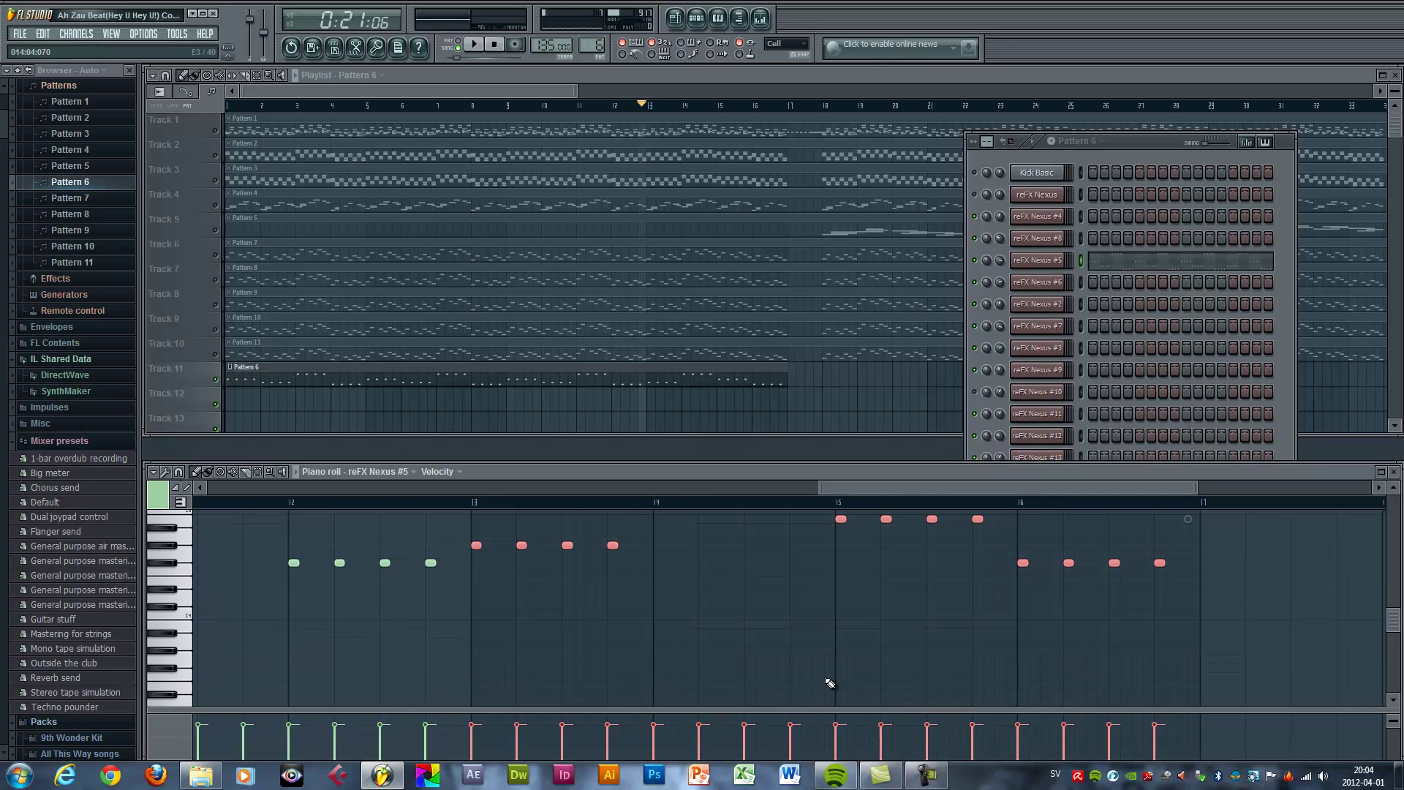
pyautogui.scroll(3, 1254, 550)
pyautogui.scroll(2, 1253, 550)
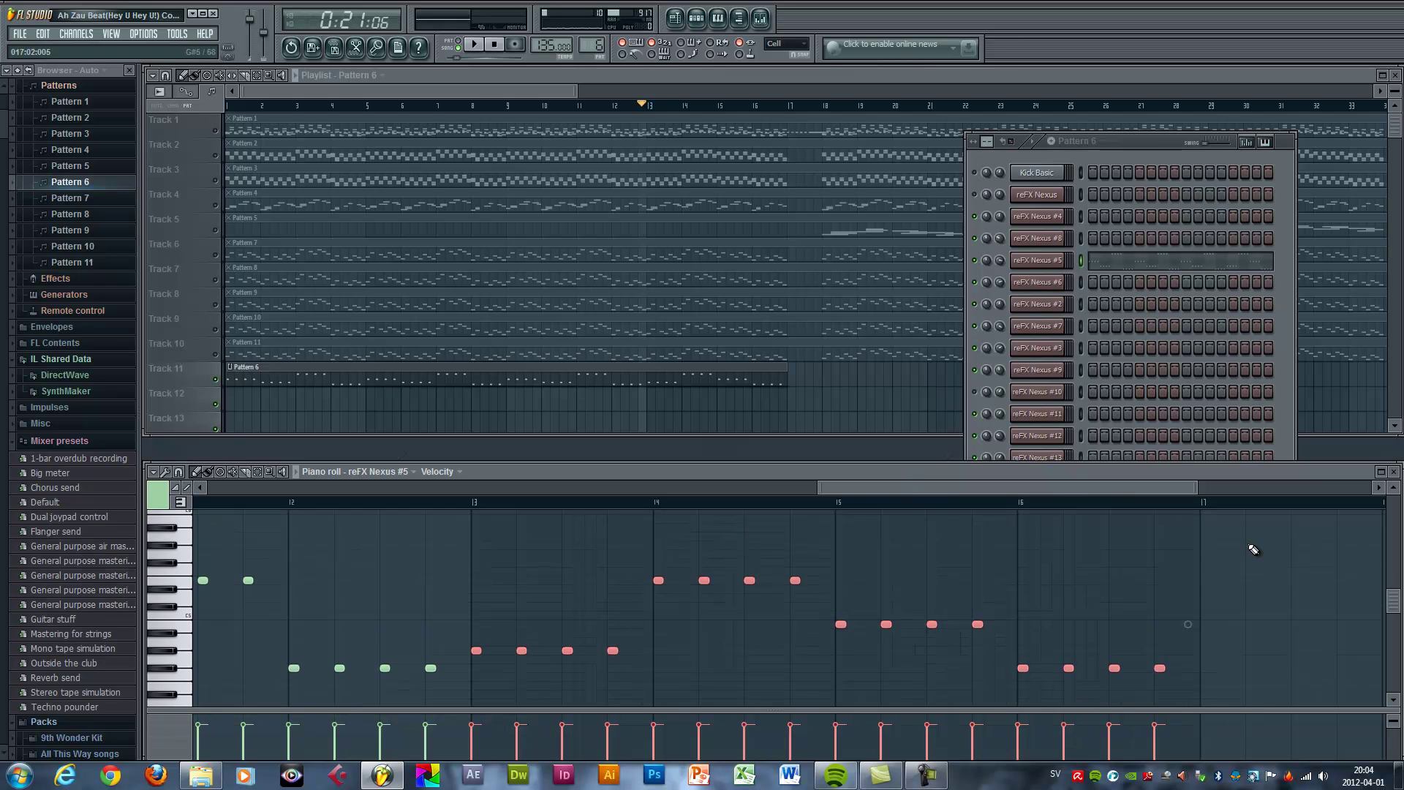
pyautogui.moveTo(857, 487); pyautogui.dragTo(1236, 493)
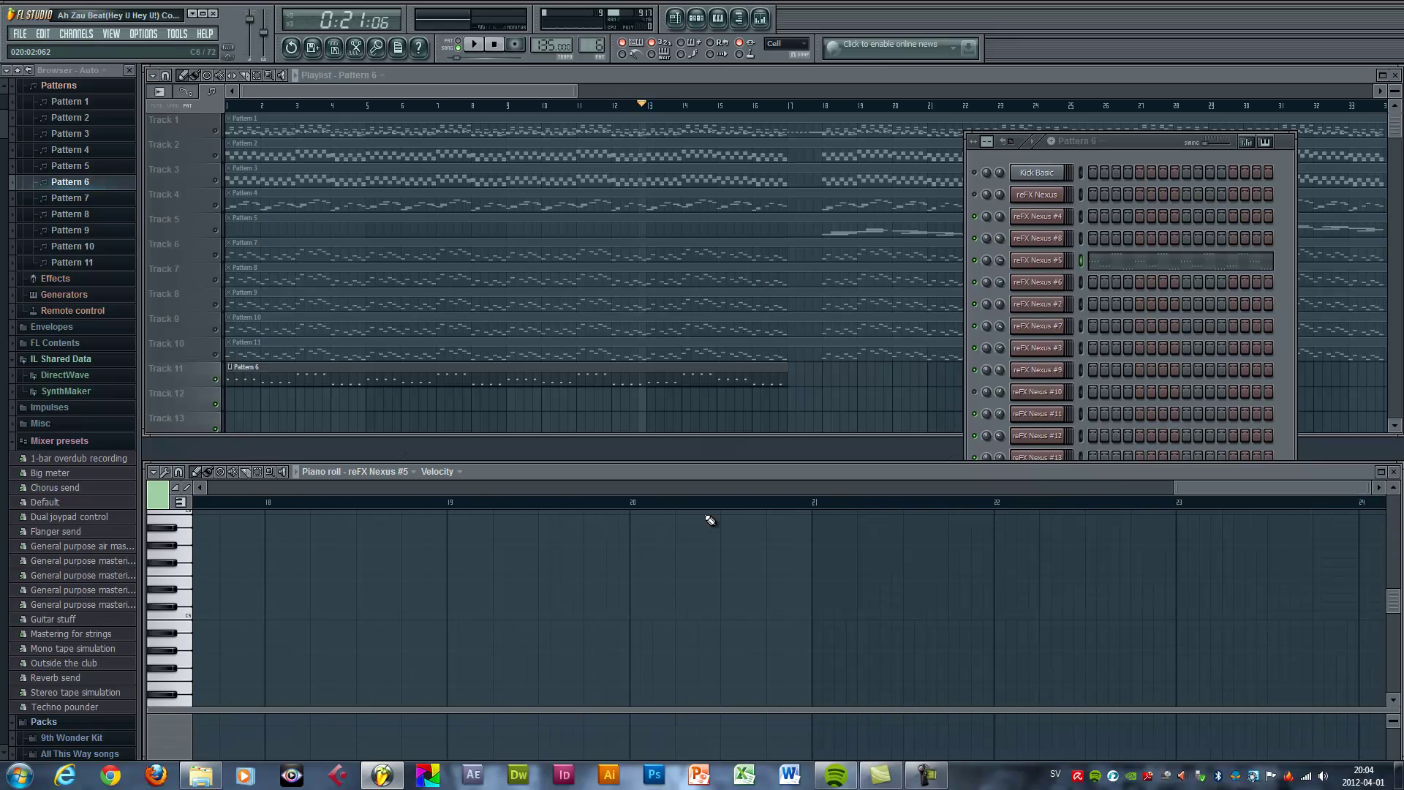
pyautogui.hotkey('ctrl', 'b')
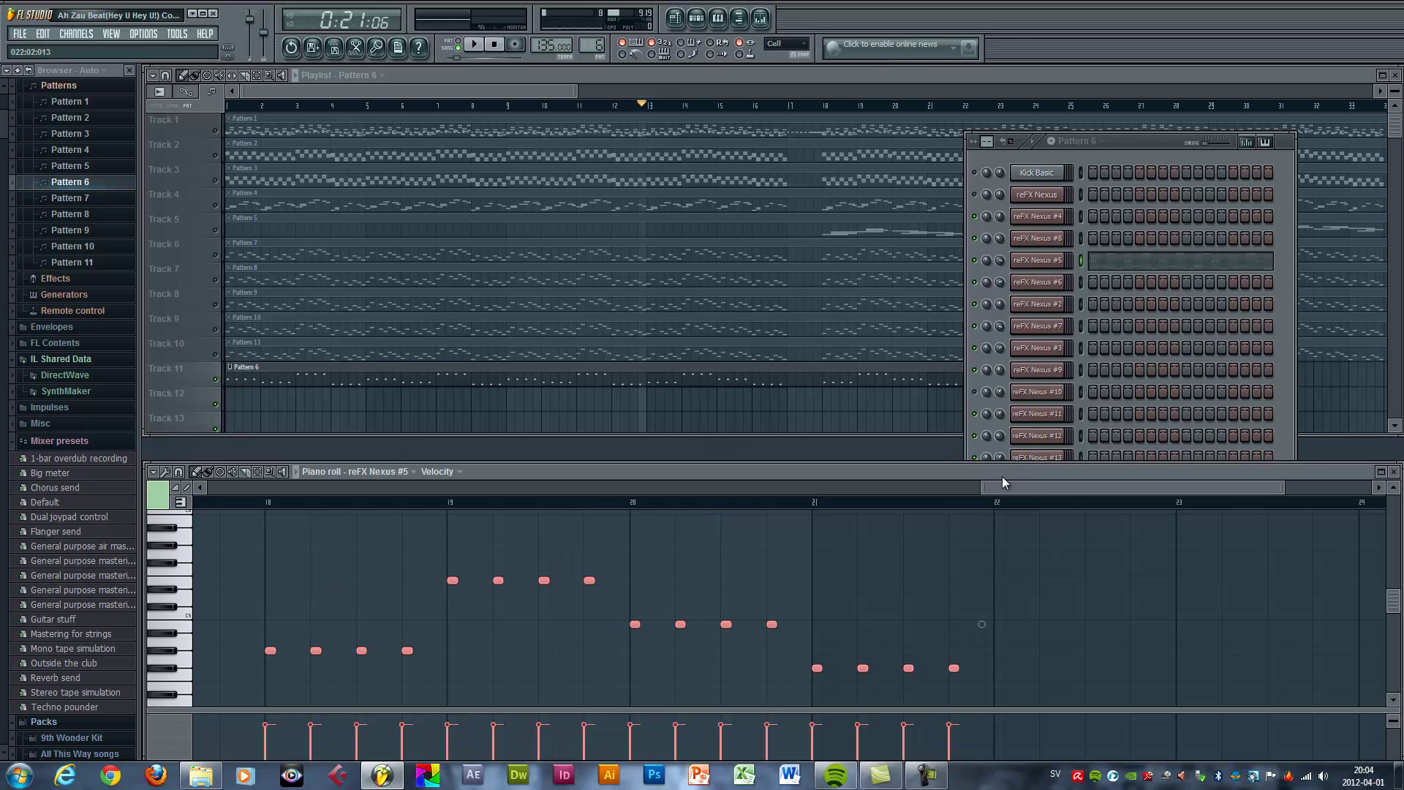
# Duplicate the selected four-bar phrase three more times so it fills bars 22 to 33.
pyautogui.click(1146, 137)
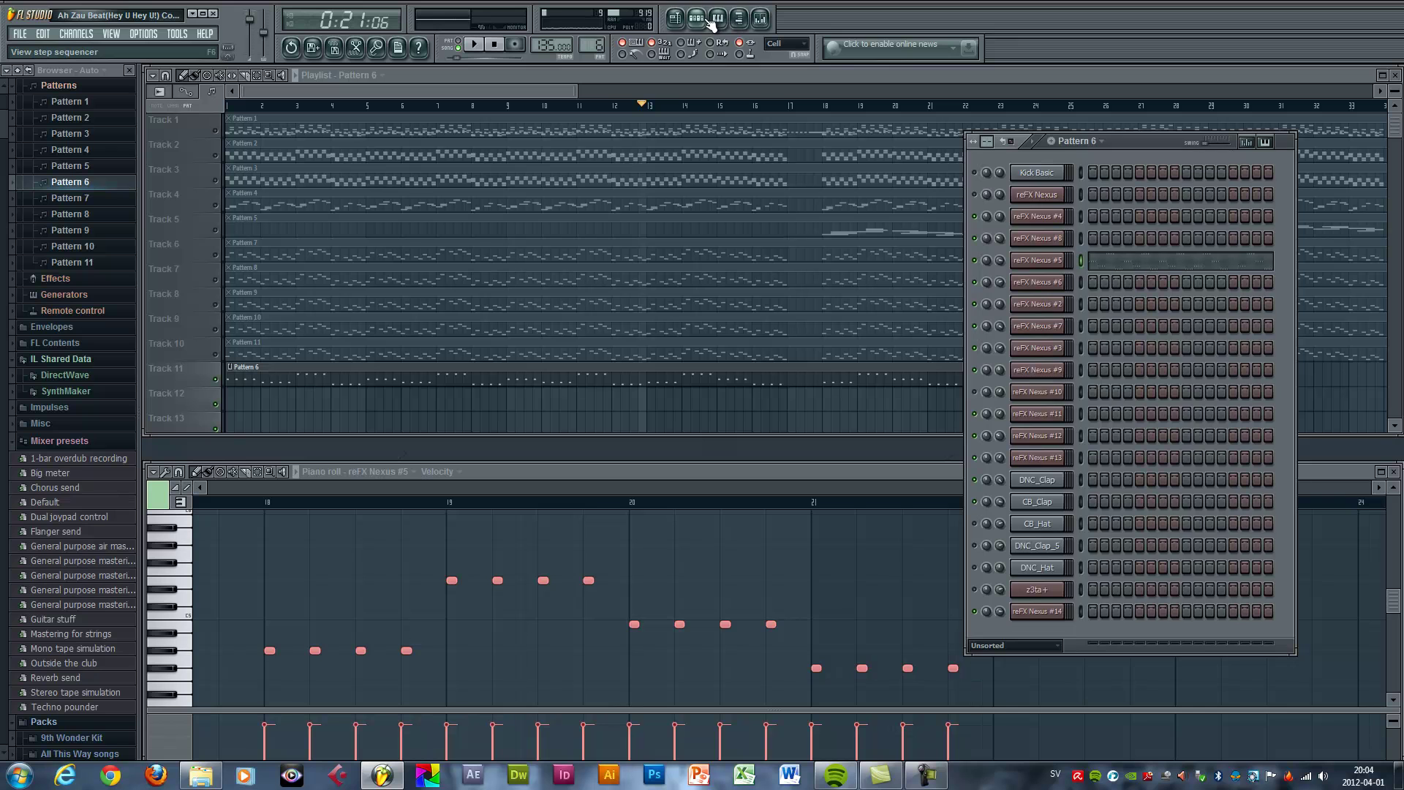
pyautogui.click(709, 22)
pyautogui.moveTo(1080, 488); pyautogui.dragTo(1245, 492)
pyautogui.hotkey('ctrl', 'b')
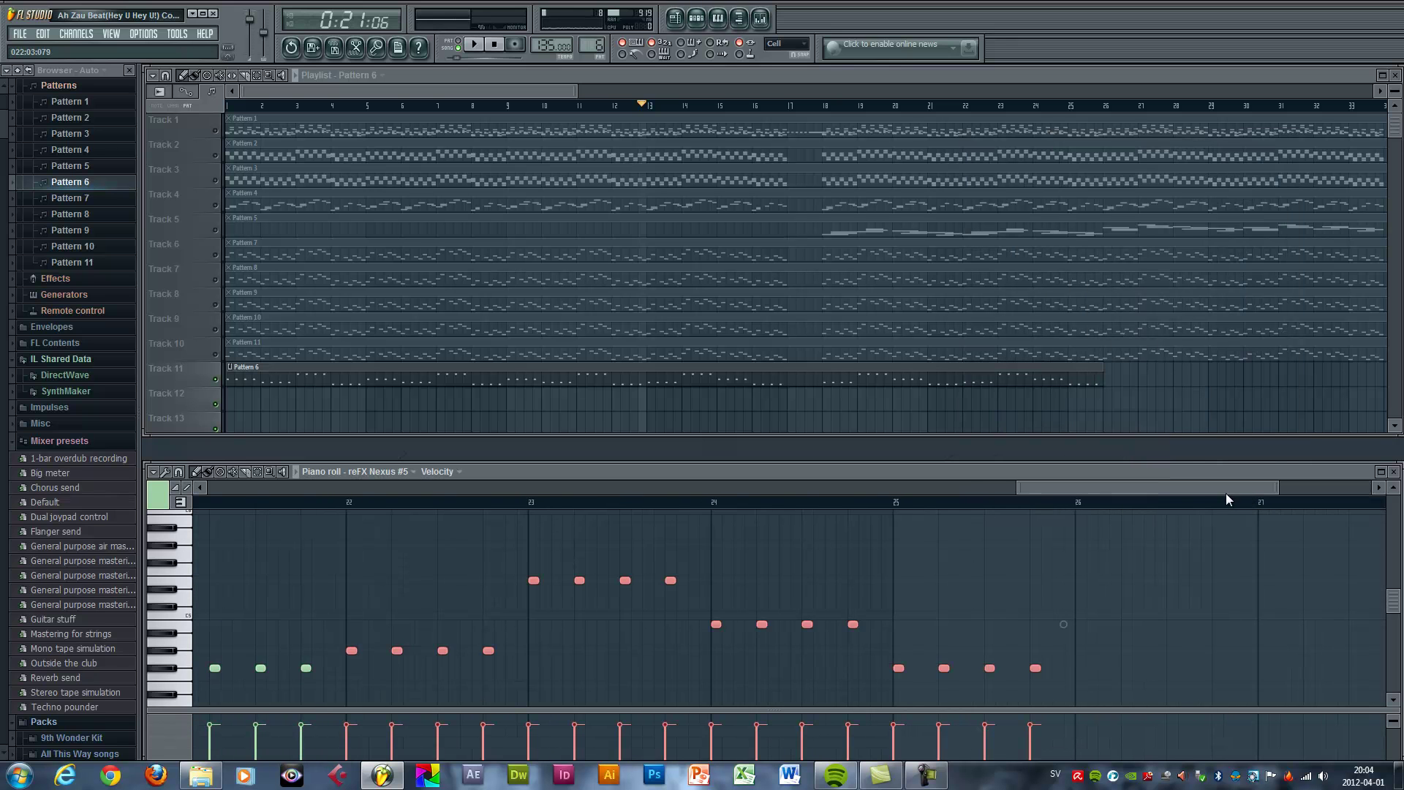
pyautogui.moveTo(1153, 490); pyautogui.dragTo(1316, 489)
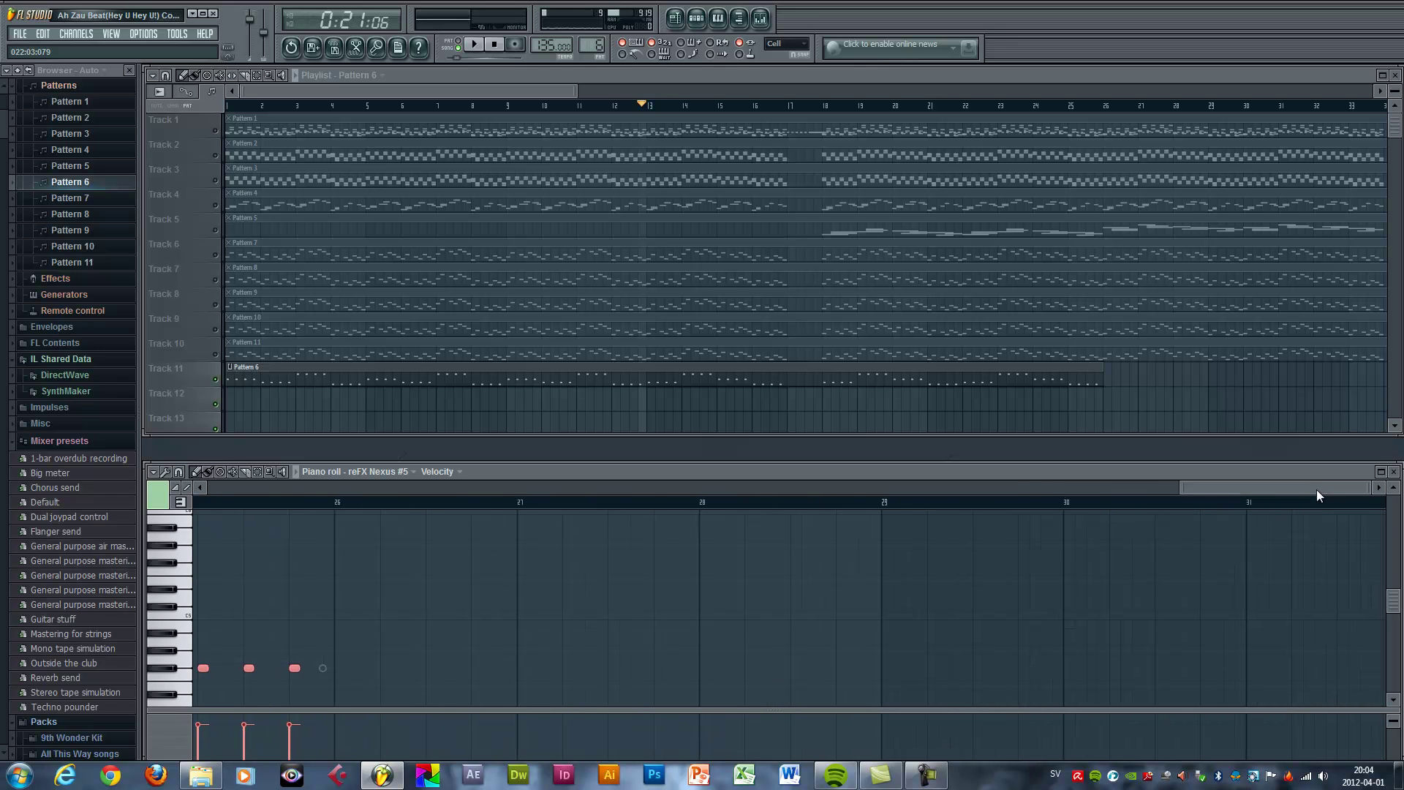
pyautogui.hotkey('ctrl', 'b')
pyautogui.moveTo(1214, 490); pyautogui.dragTo(1363, 493)
pyautogui.hotkey('ctrl', 'b')
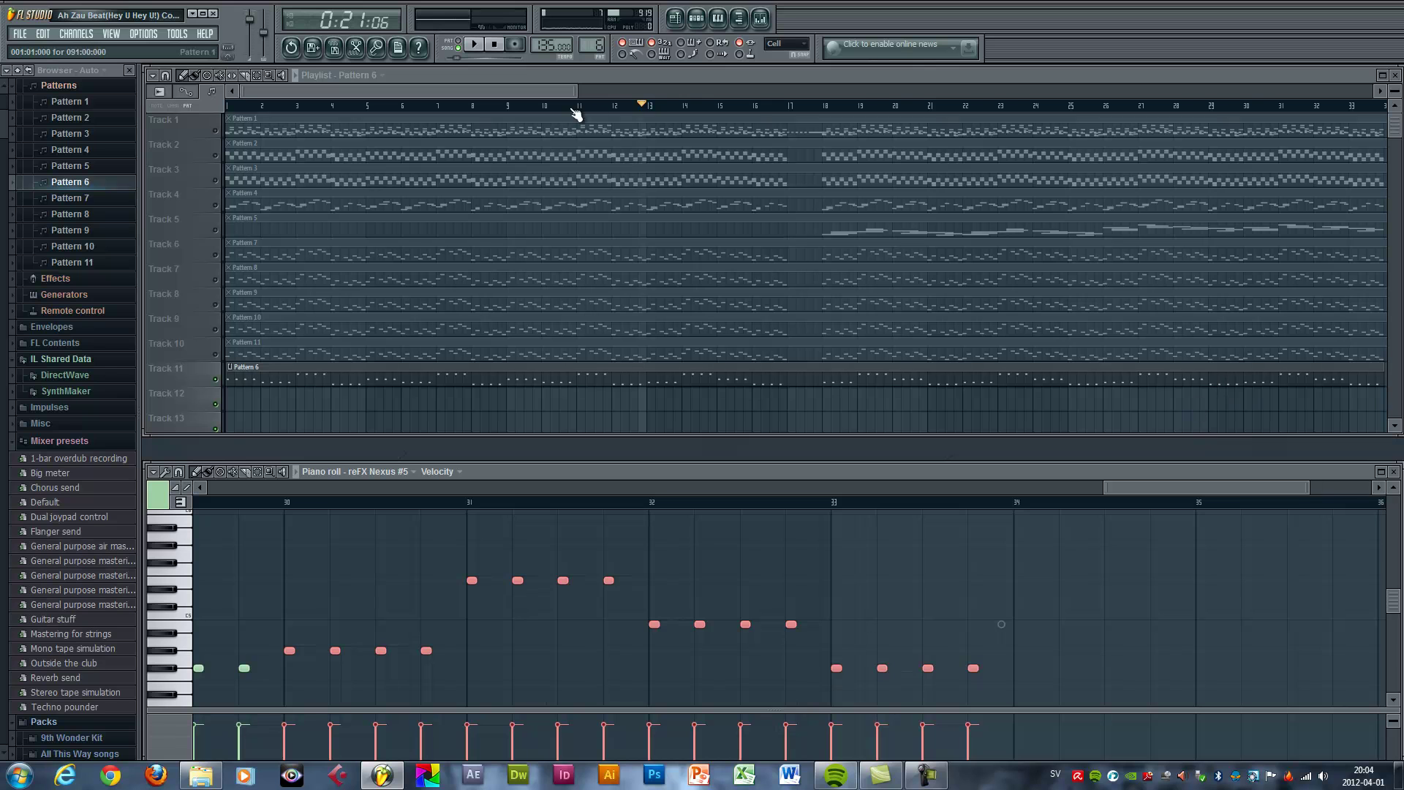
# Select the notes in bars 5 to 33 and copy them to bars 35 to 63, leaving bar 34 empty.
pyautogui.moveTo(575, 90); pyautogui.dragTo(649, 90)
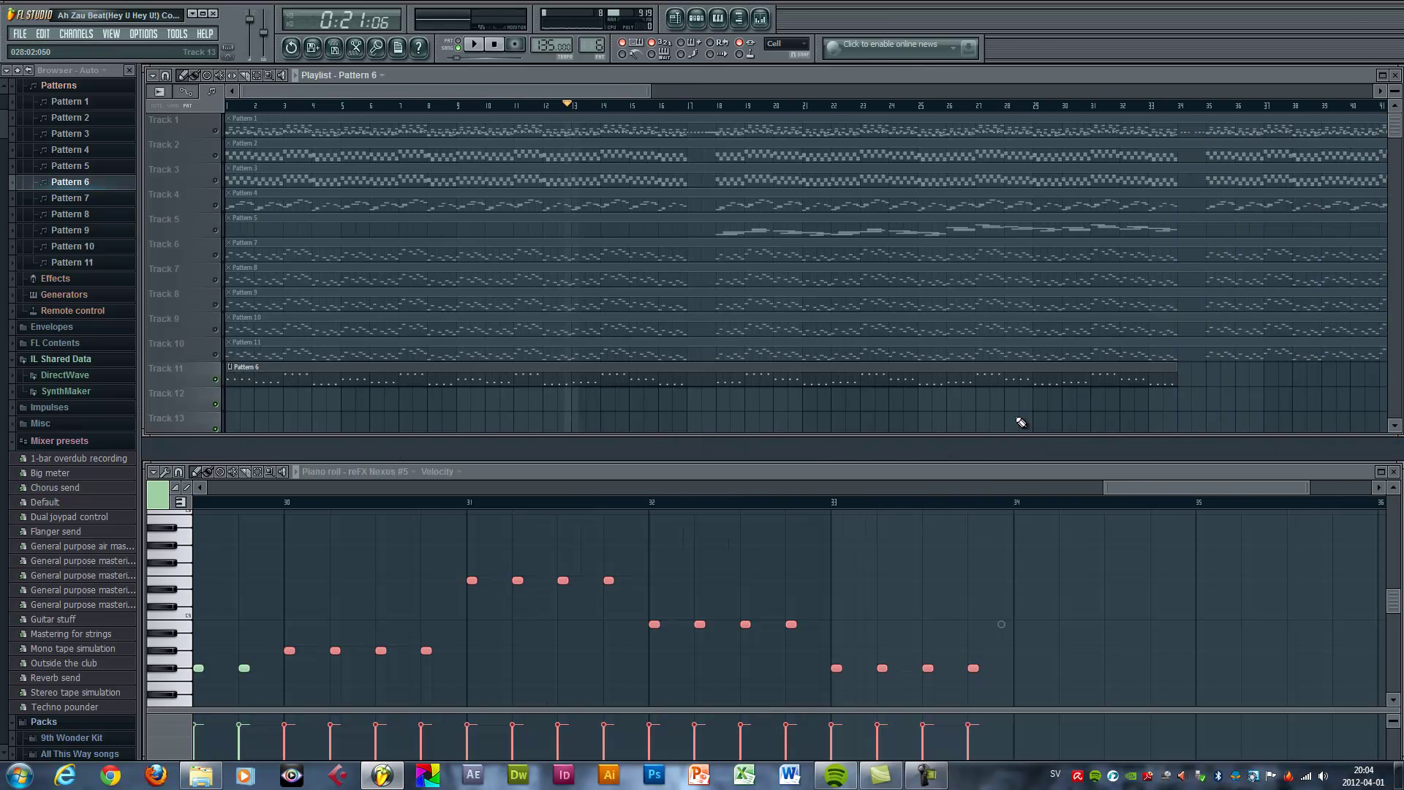
pyautogui.moveTo(1153, 490); pyautogui.dragTo(1200, 490)
pyautogui.moveTo(585, 90); pyautogui.dragTo(702, 95)
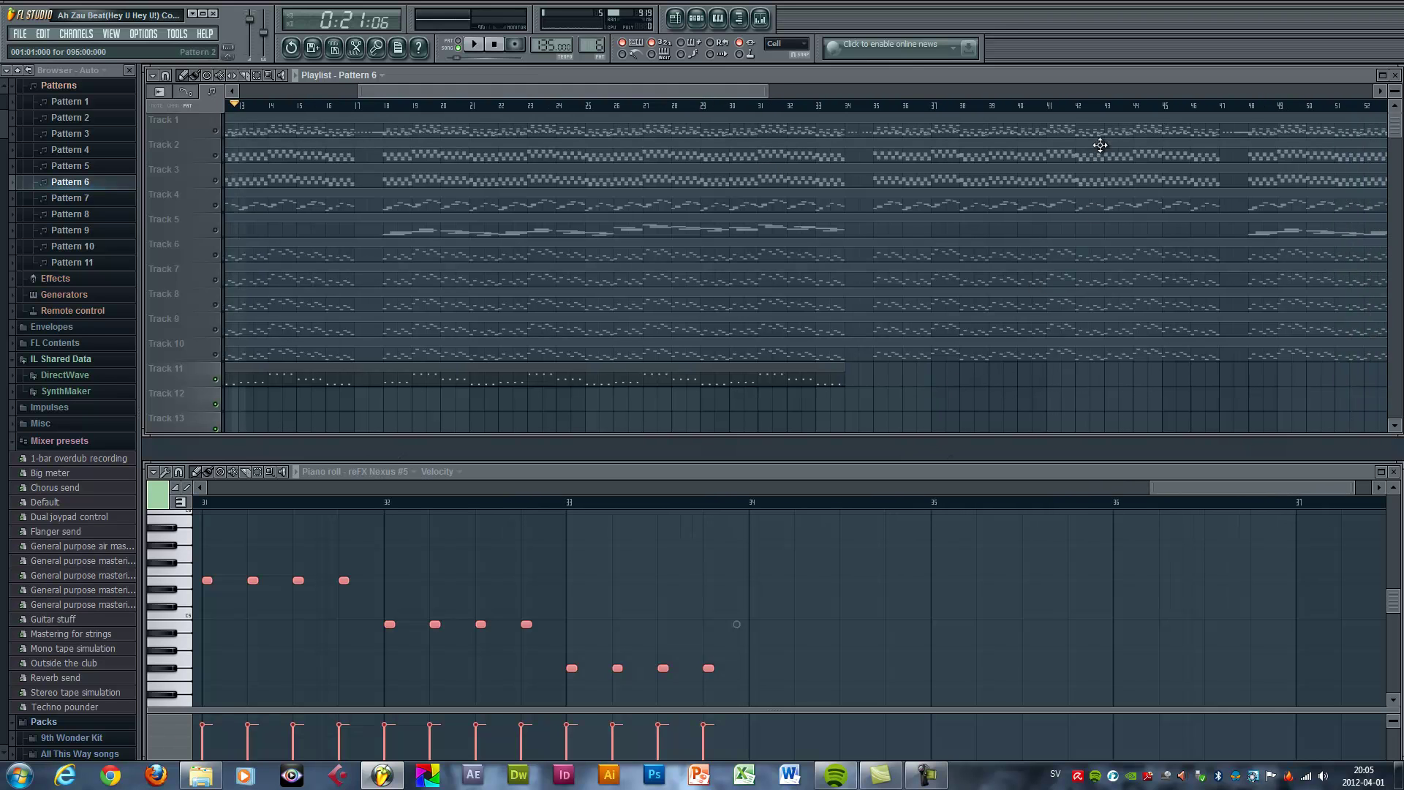
pyautogui.moveTo(615, 90); pyautogui.dragTo(387, 86)
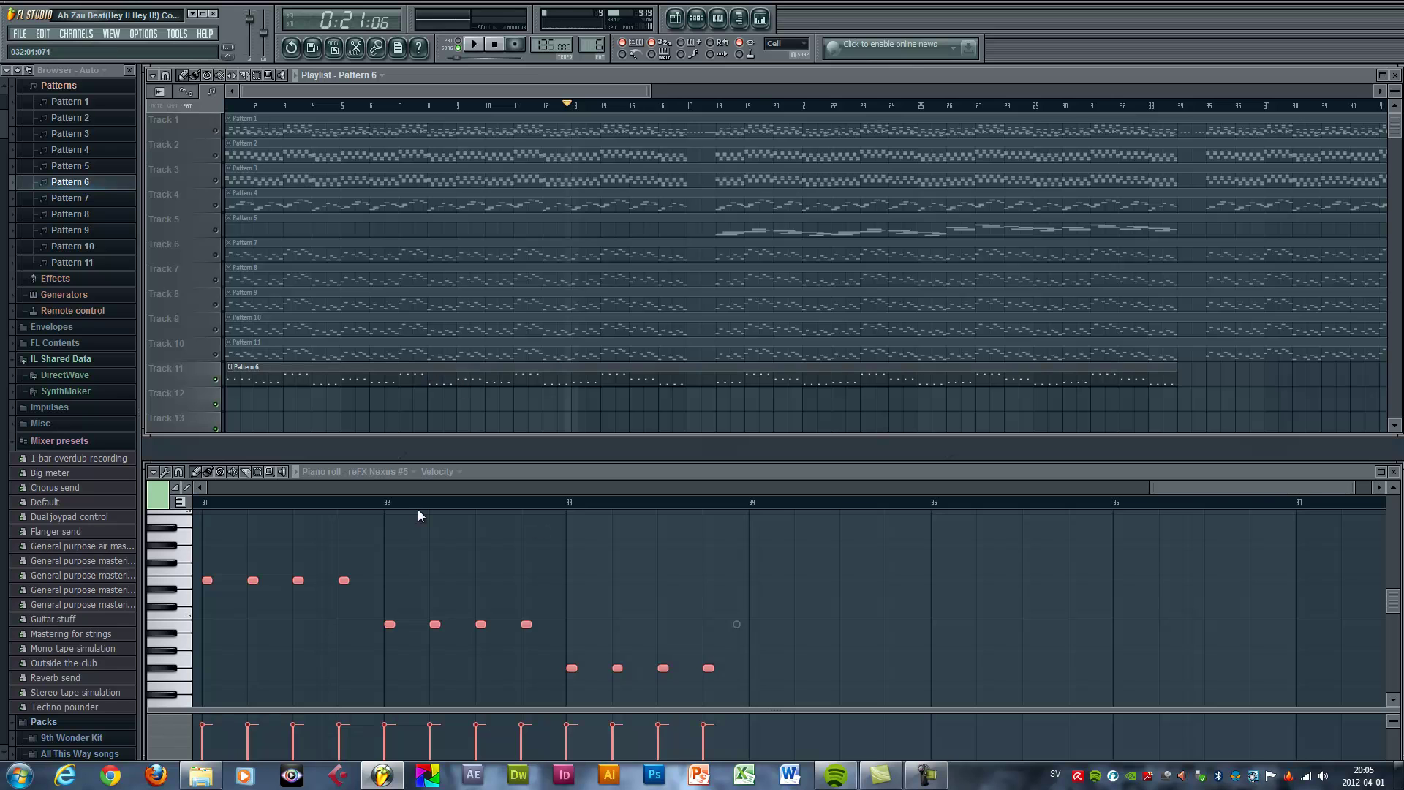
pyautogui.moveTo(1150, 486); pyautogui.dragTo(209, 453)
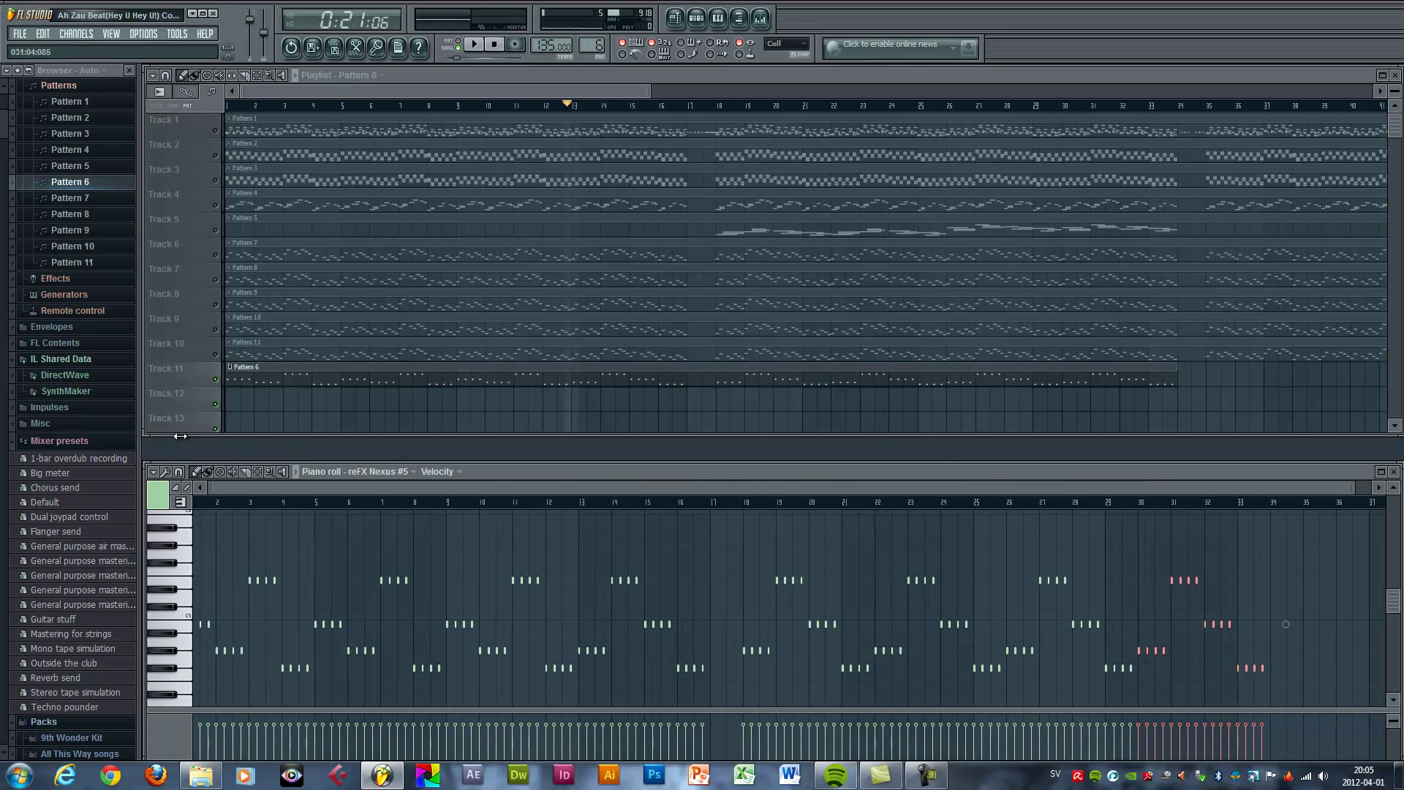
pyautogui.moveTo(1316, 535); pyautogui.dragTo(325, 689)
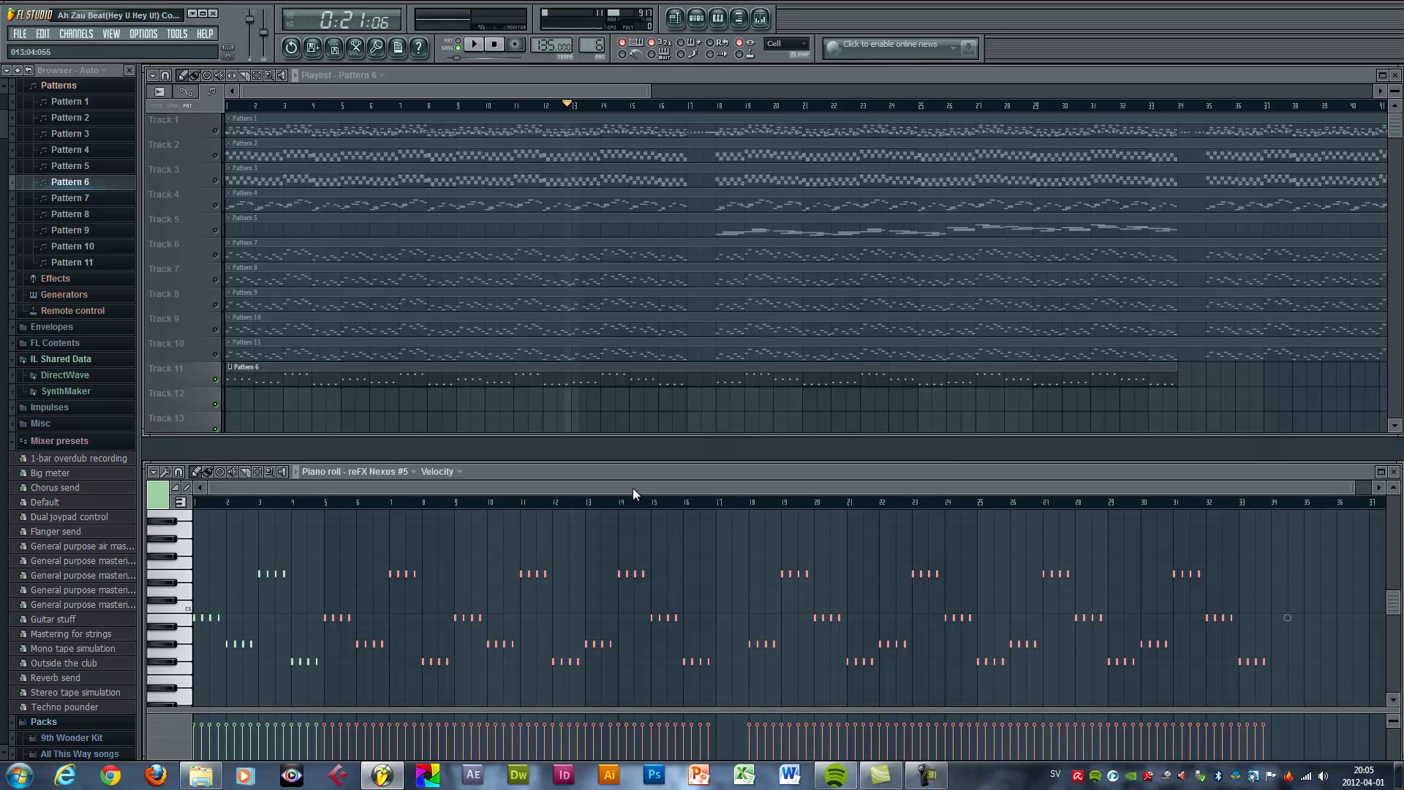
pyautogui.moveTo(511, 489); pyautogui.dragTo(1072, 502)
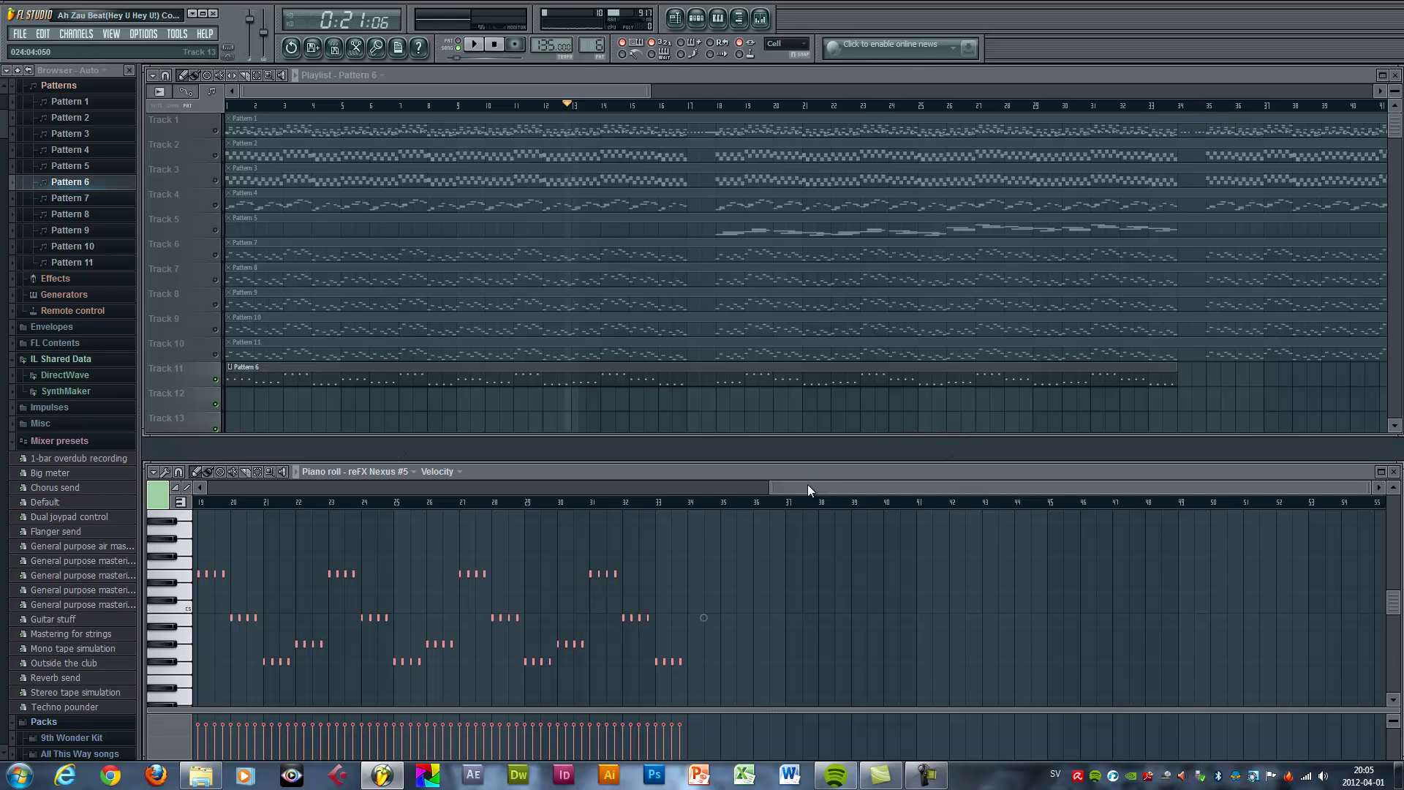
pyautogui.moveTo(818, 485); pyautogui.dragTo(1281, 481)
pyautogui.hotkey('ctrl', 'b')
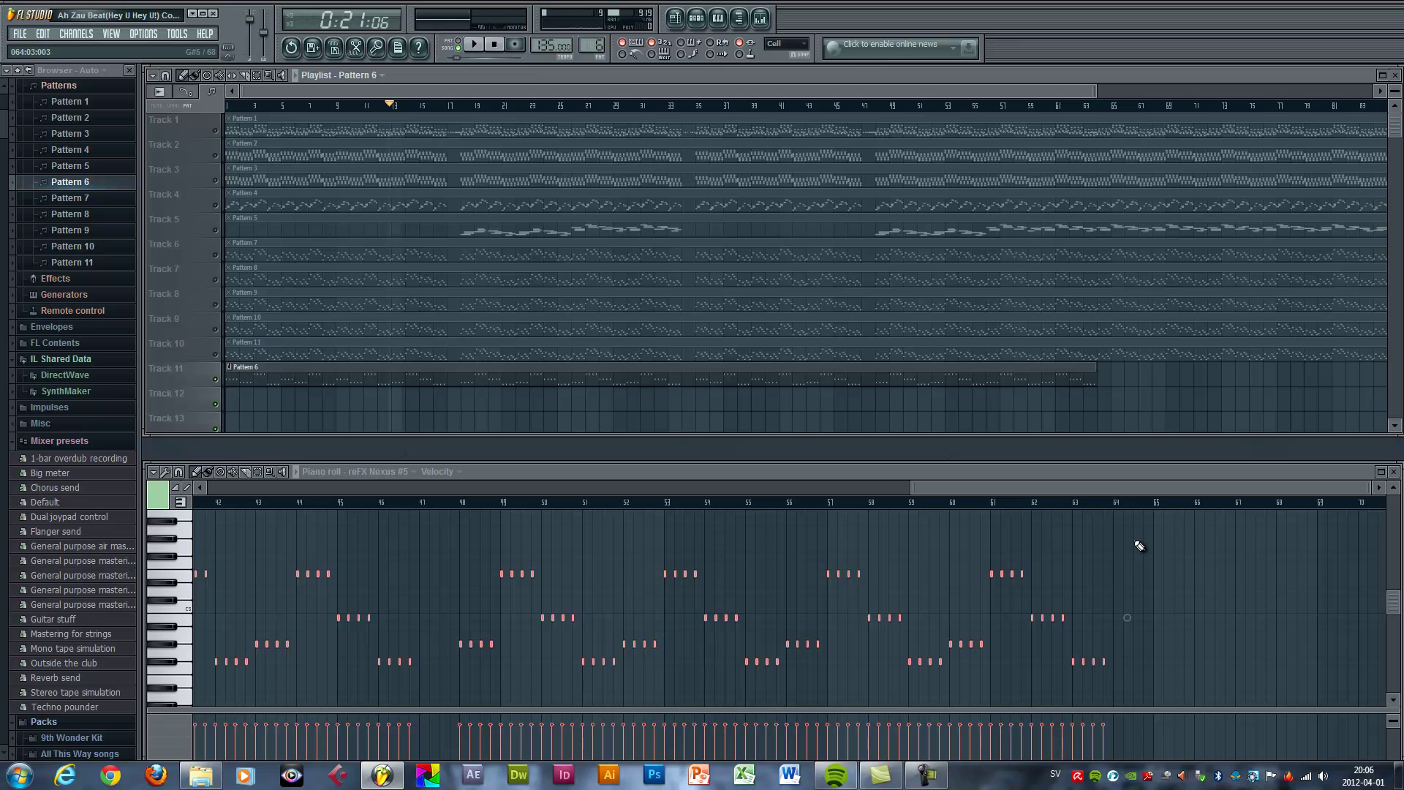
# Select the notes in bars 48 to 63 and copy them twice so the melody also fills bars 64 to 95.
pyautogui.moveTo(1142, 542); pyautogui.dragTo(457, 656)
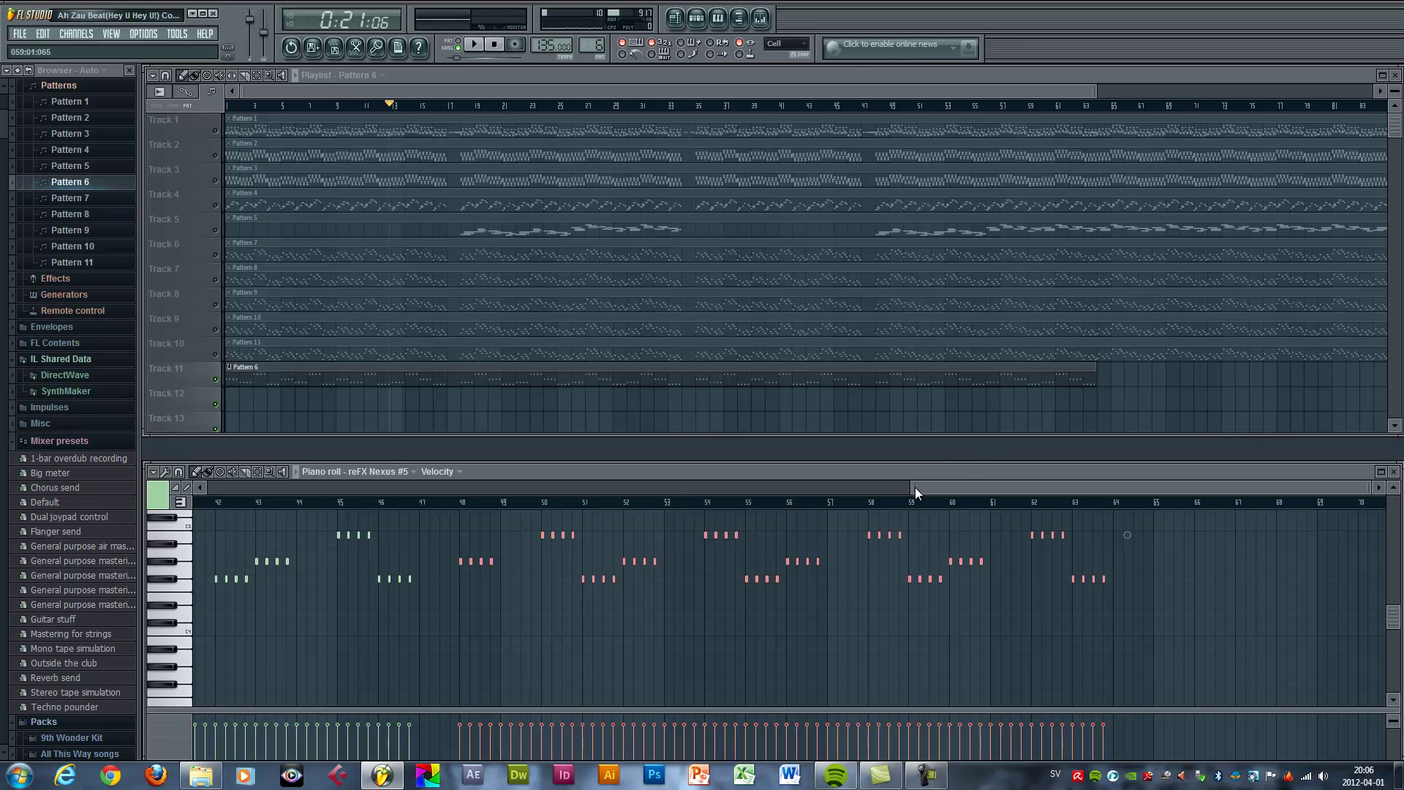
pyautogui.moveTo(907, 485); pyautogui.dragTo(938, 488)
pyautogui.moveTo(1079, 95); pyautogui.dragTo(1340, 101)
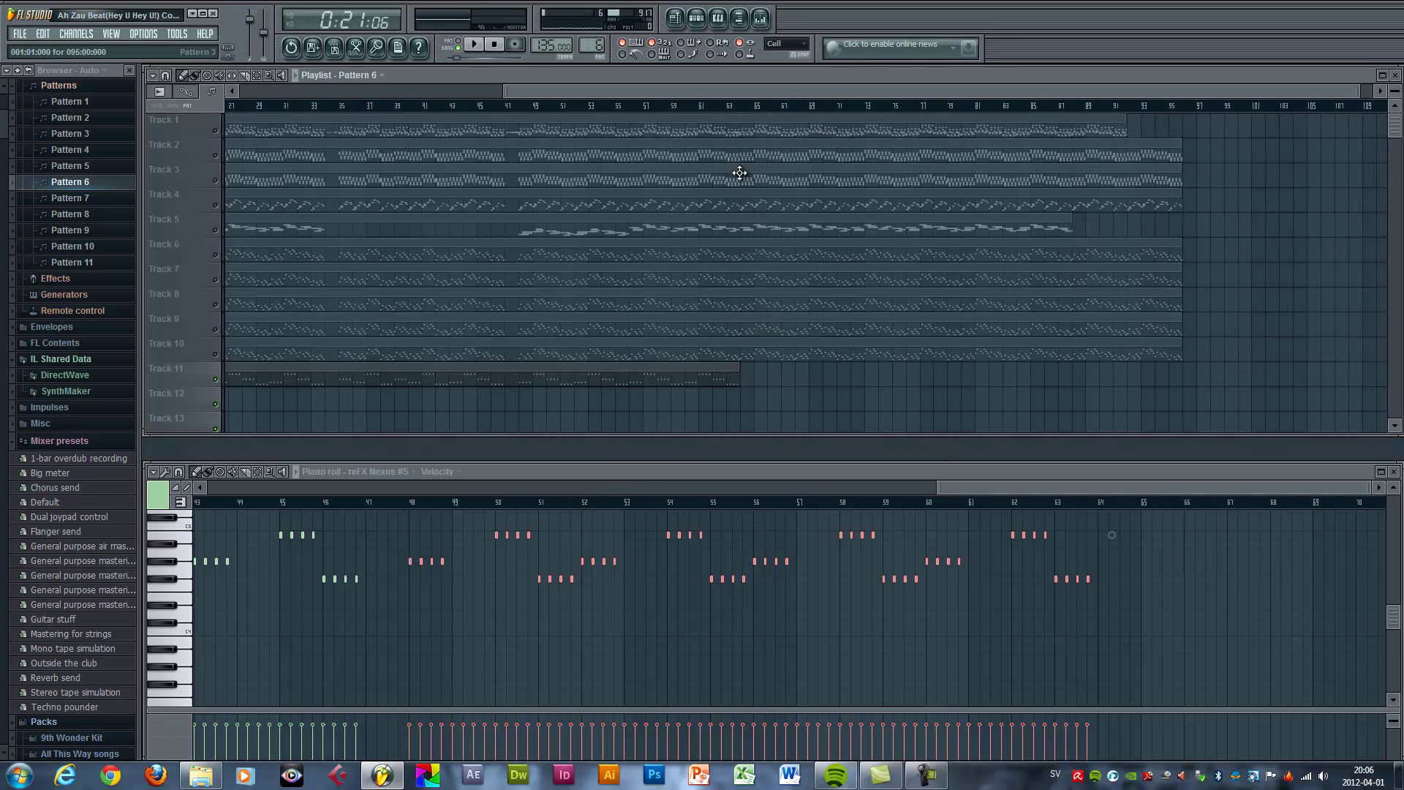
pyautogui.moveTo(1009, 486); pyautogui.dragTo(1364, 495)
pyautogui.hotkey('ctrl', 'v')
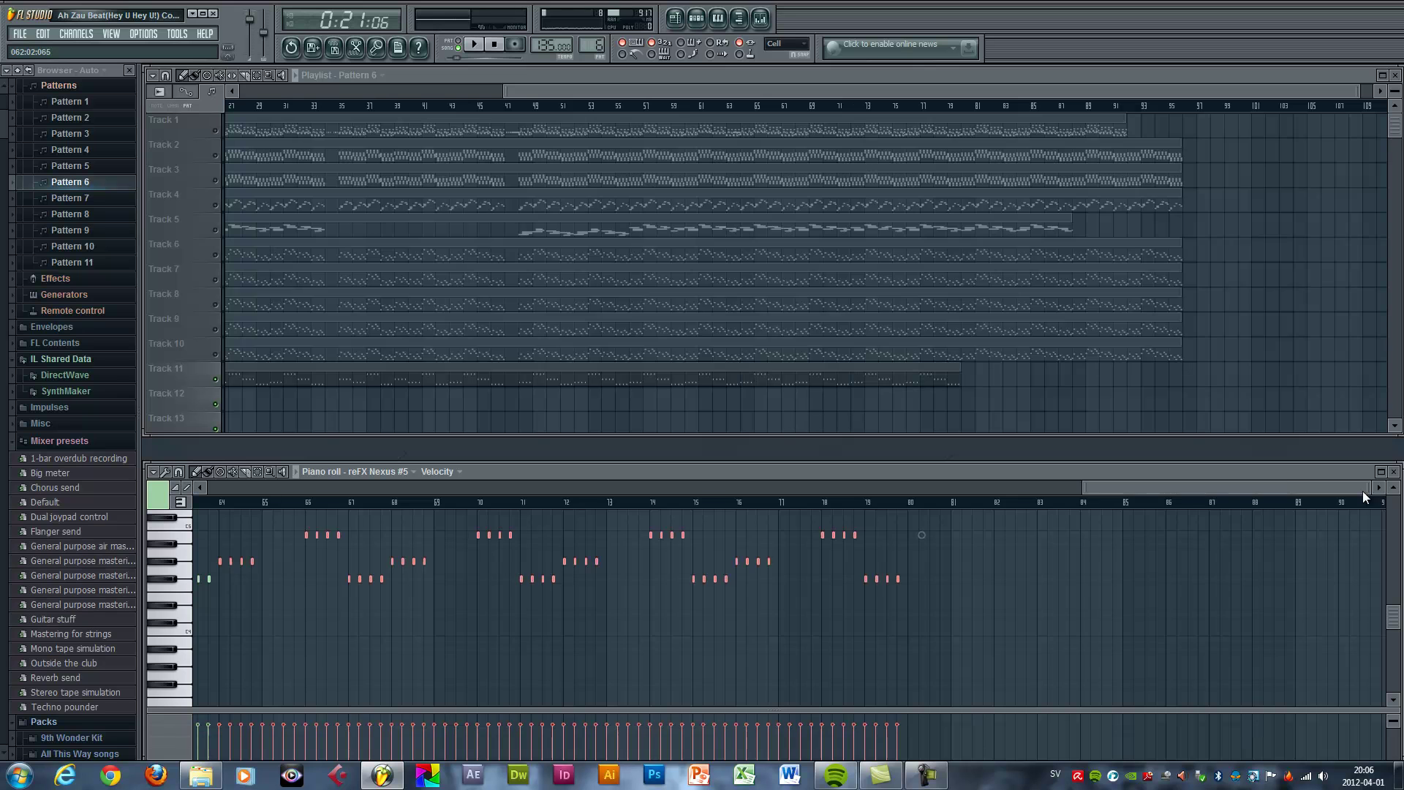
pyautogui.moveTo(1110, 488); pyautogui.dragTo(1334, 491)
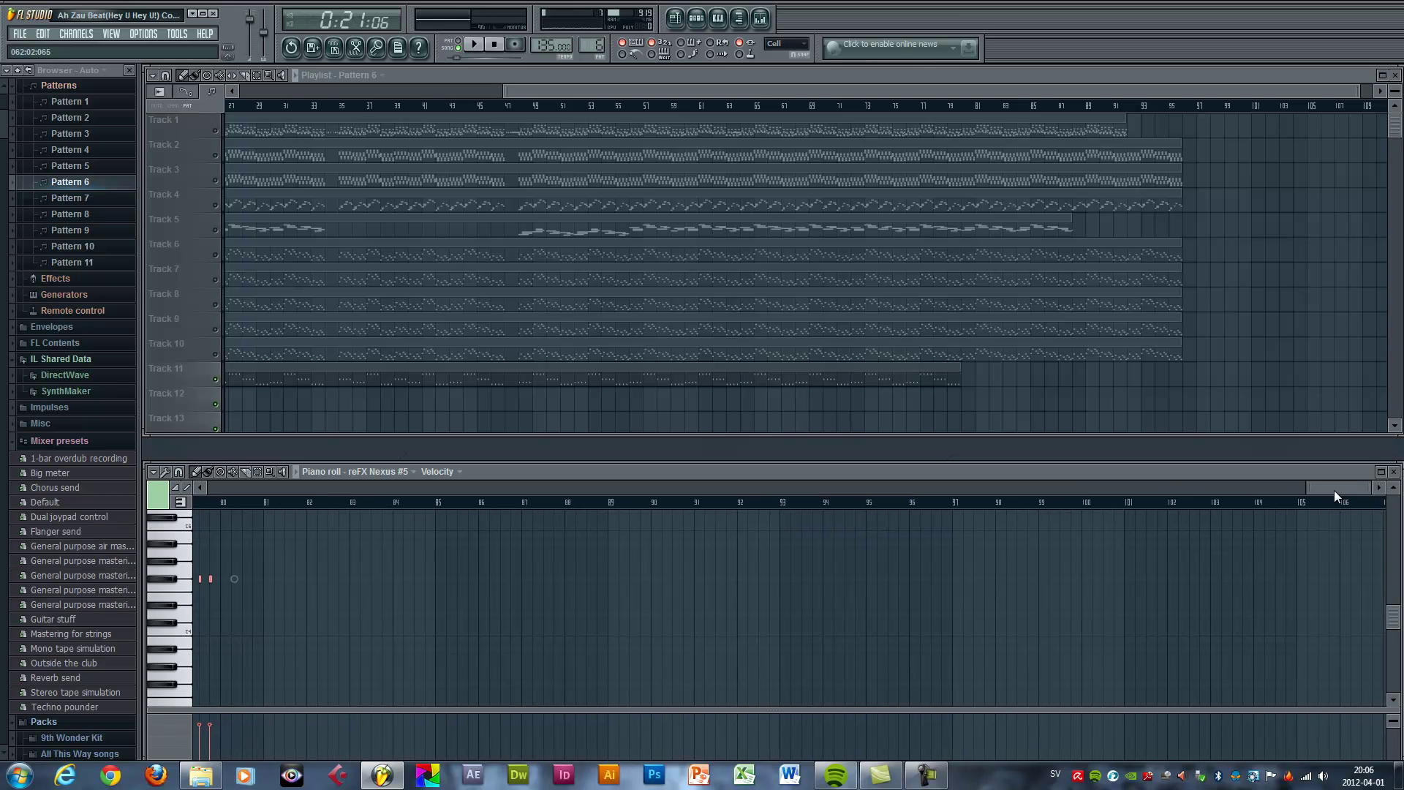
pyautogui.hotkey('ctrl', 'v')
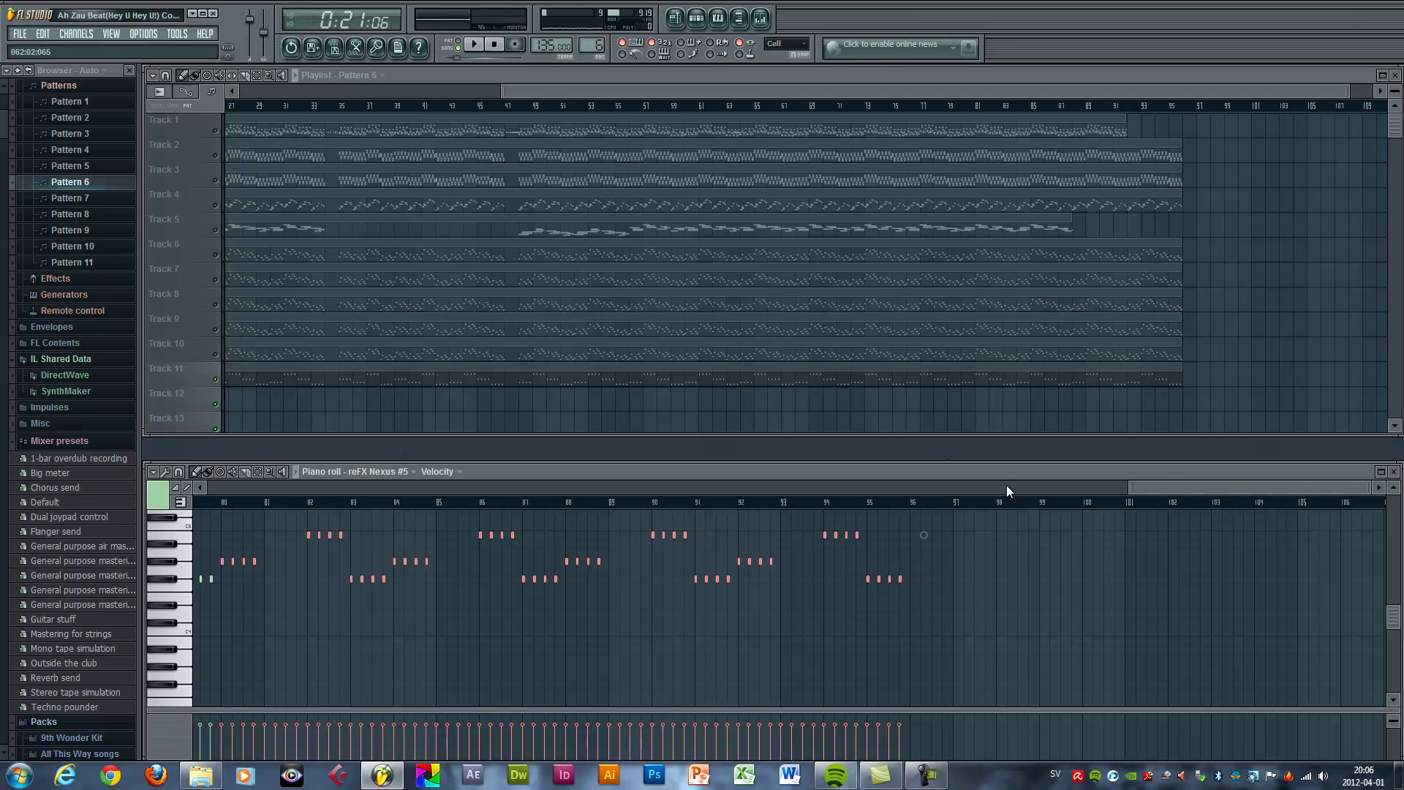
pyautogui.click(20, 33)
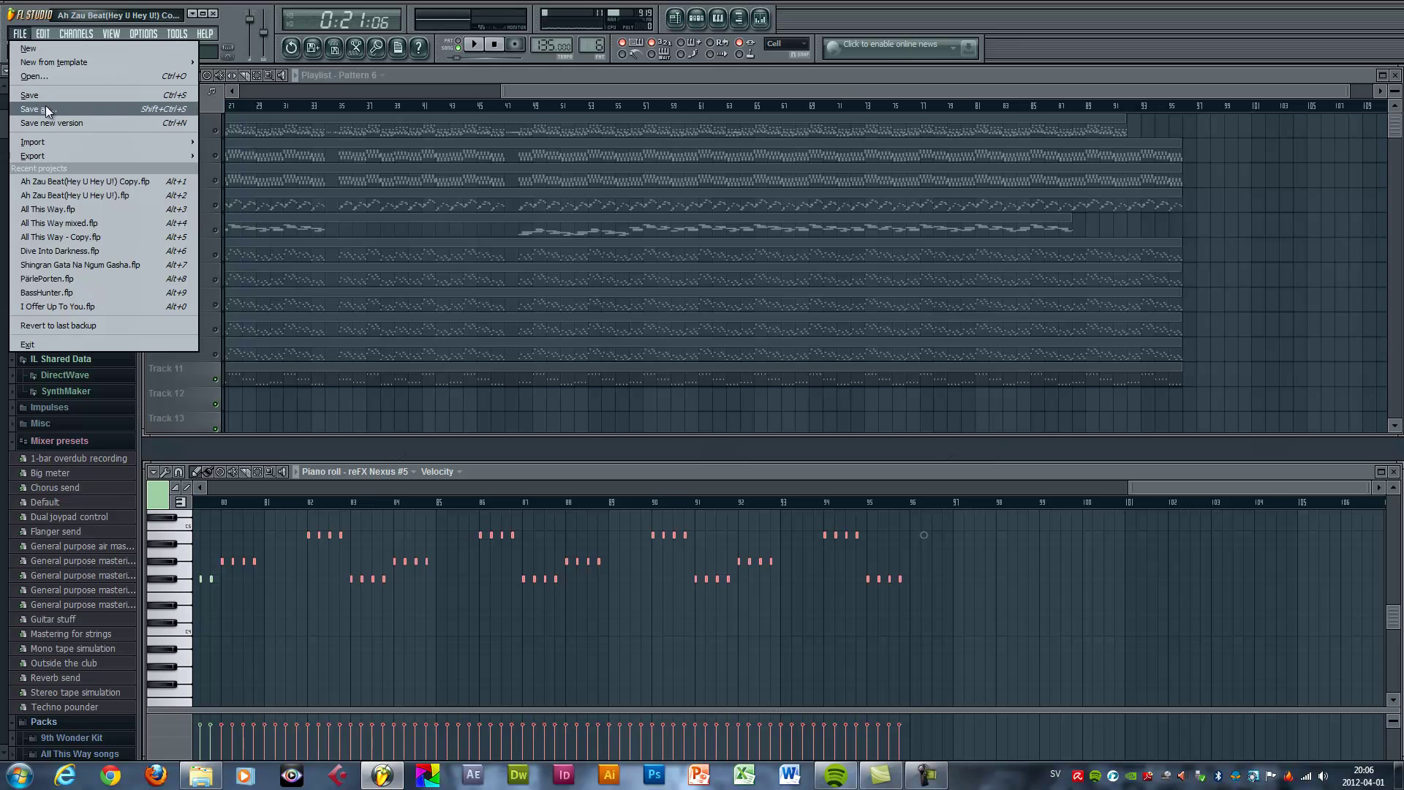
pyautogui.click(669, 82)
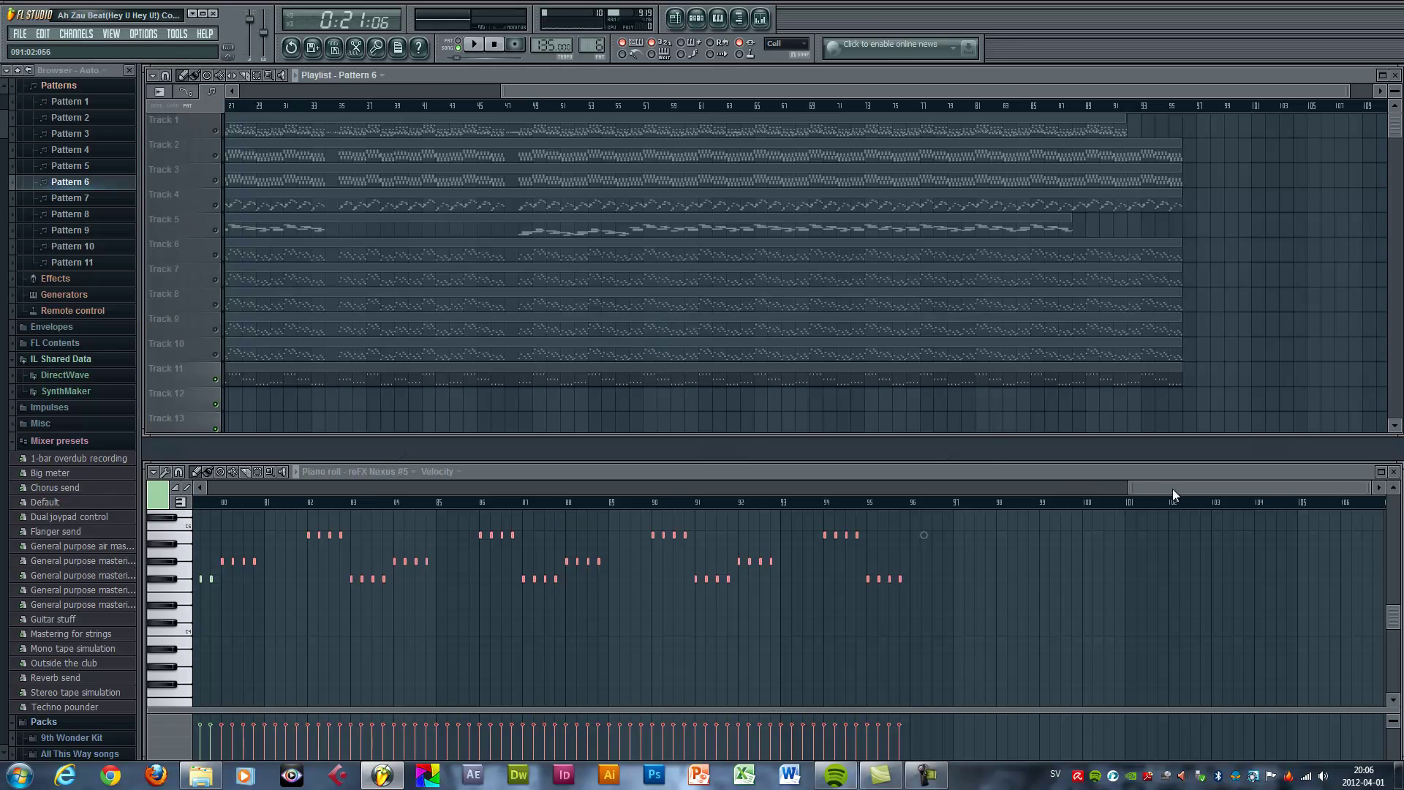
# Show the whole melody across its 95 bars, play its beginning and stop playback.
pyautogui.moveTo(1130, 488); pyautogui.dragTo(209, 488)
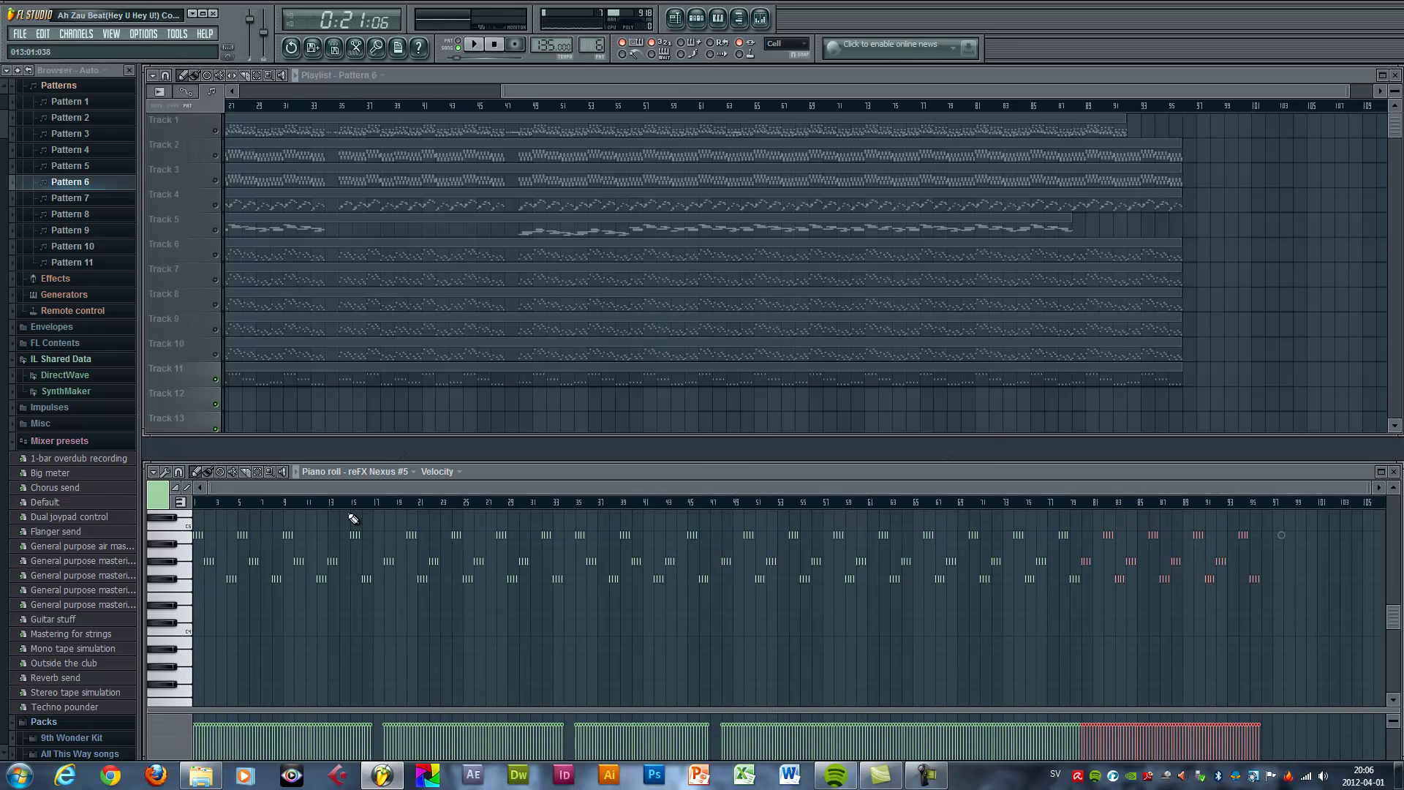
pyautogui.press('space')
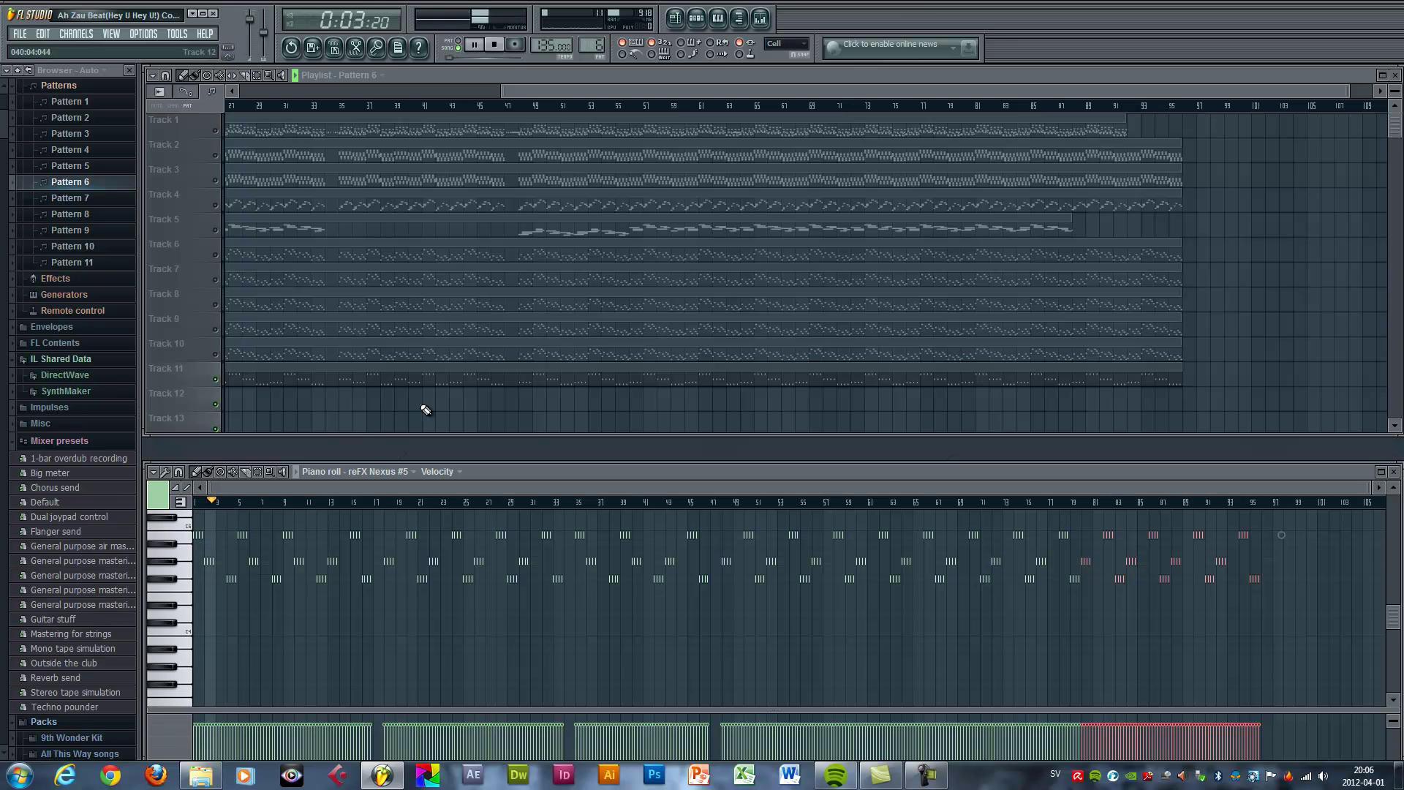
pyautogui.press('space')
# Copy all notes of the reFX Nexus #5 melody into the piano roll of reFX Nexus #6, starting at bar 1.
pyautogui.press('F6')
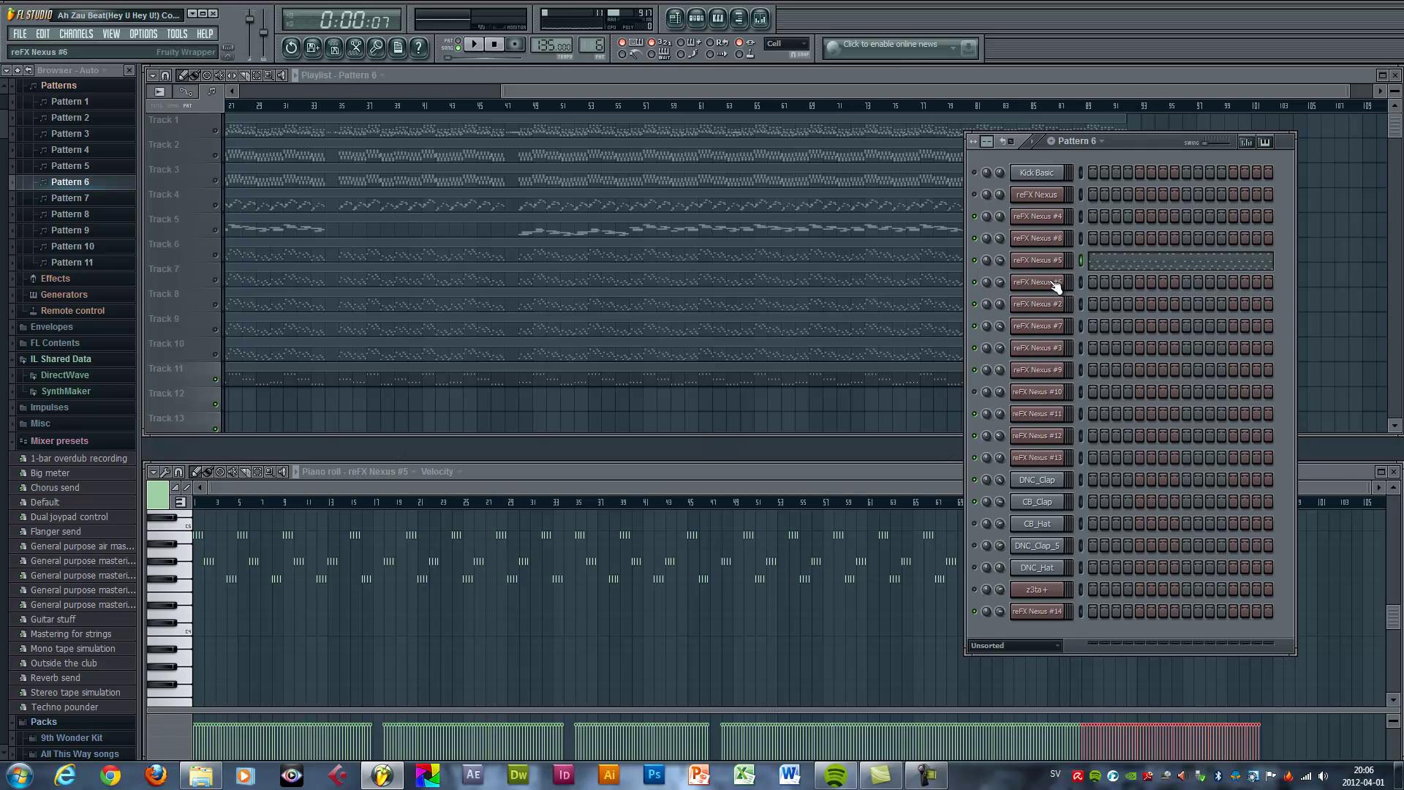
pyautogui.rightClick(1053, 285)
pyautogui.rightClick(1037, 279)
pyautogui.rightClick(1038, 280)
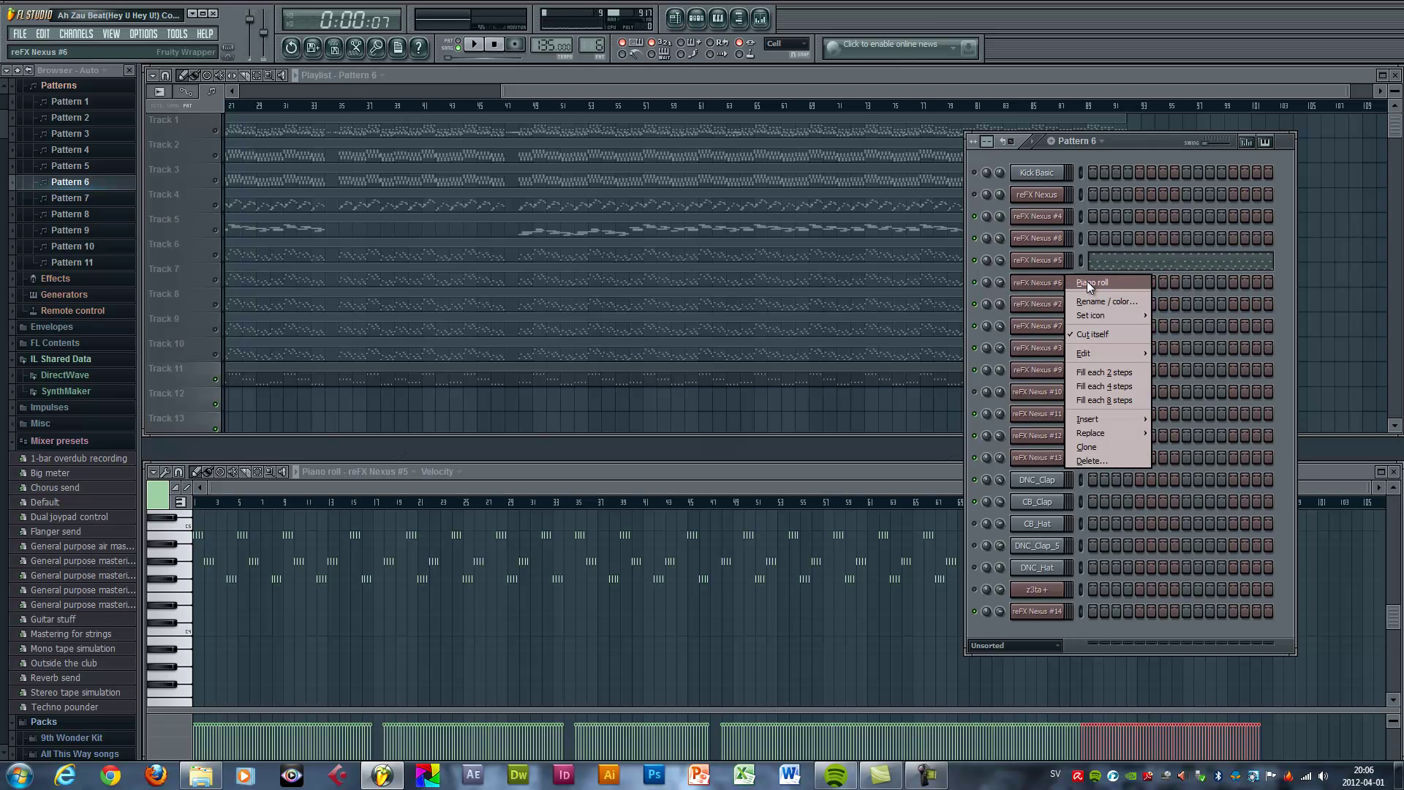
pyautogui.click(873, 471)
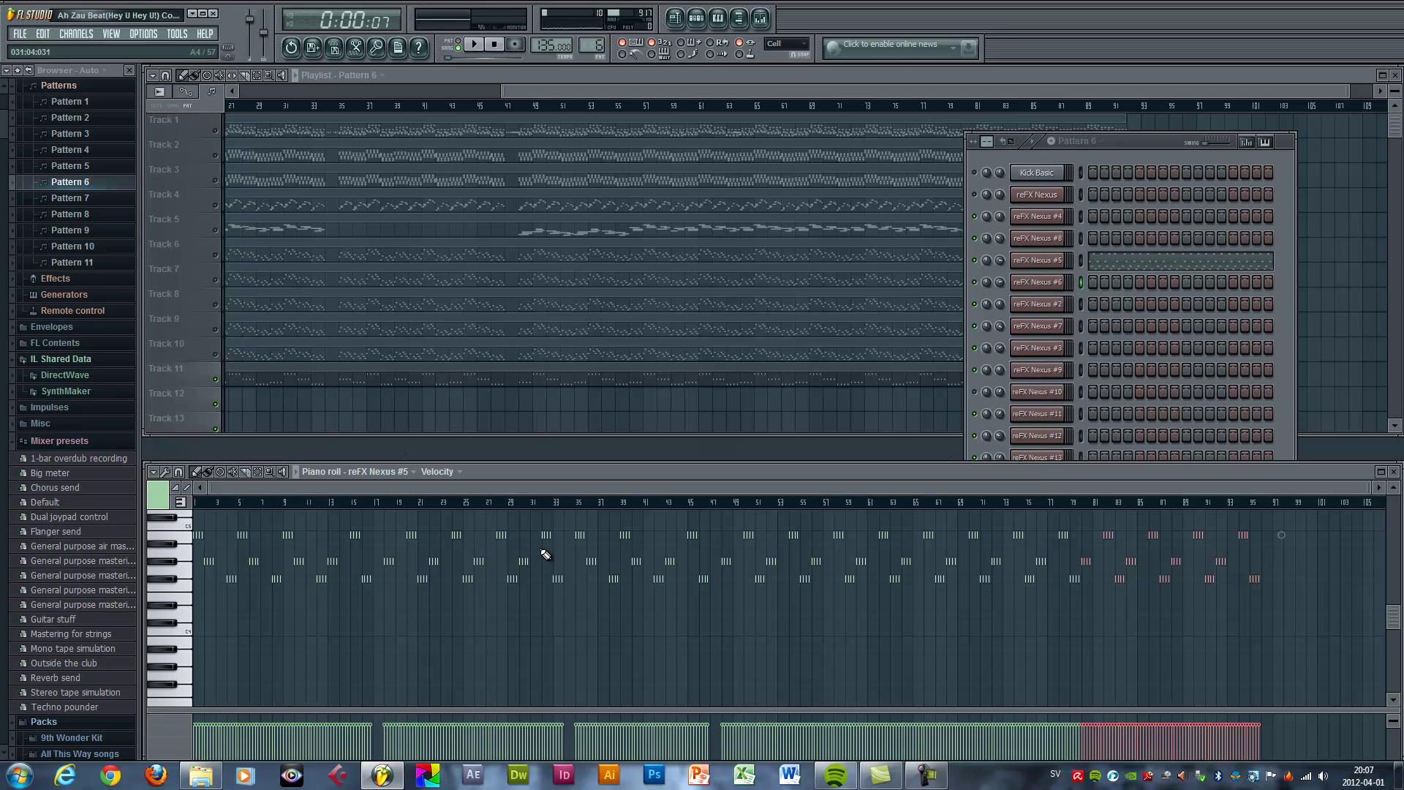
pyautogui.hotkey('ctrl', 'a')
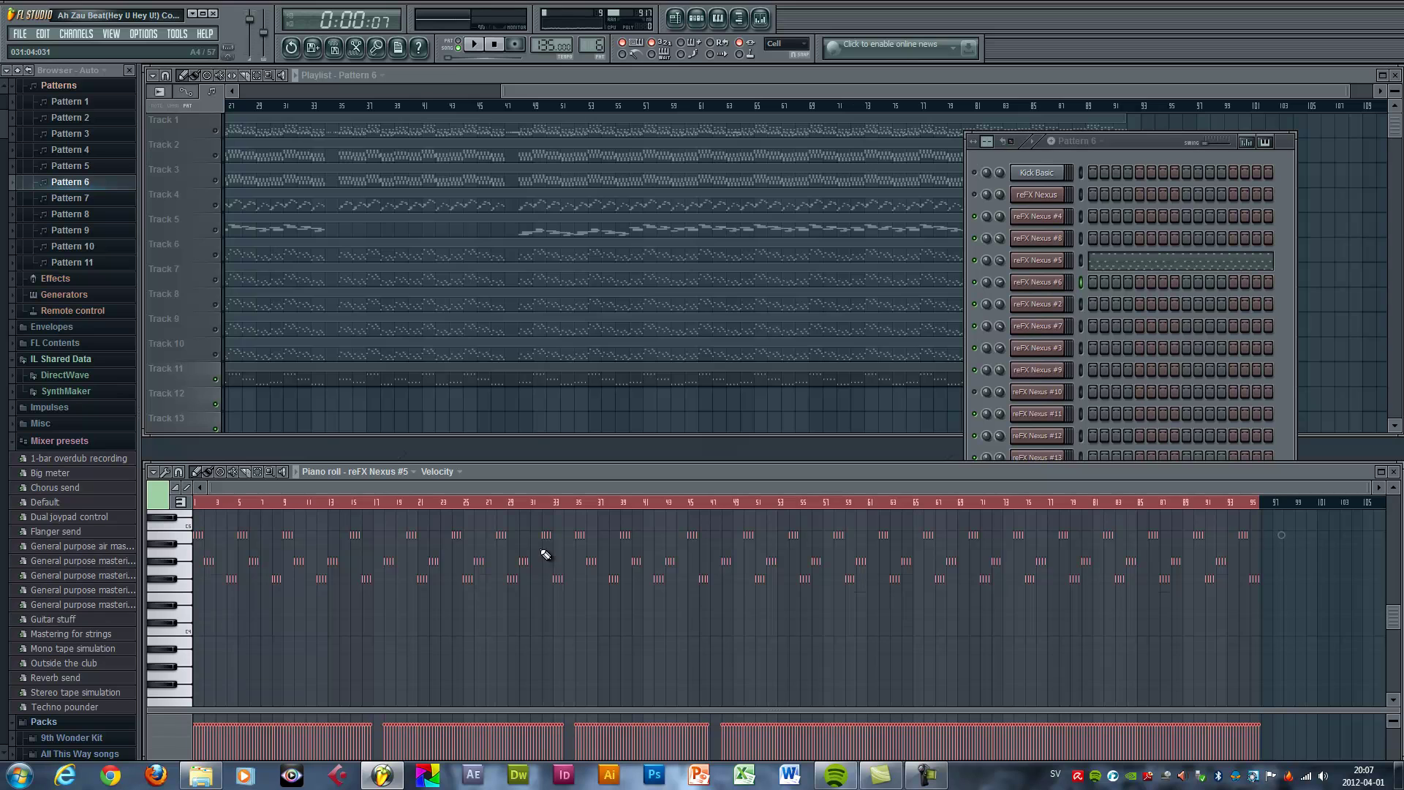
pyautogui.click(1148, 147)
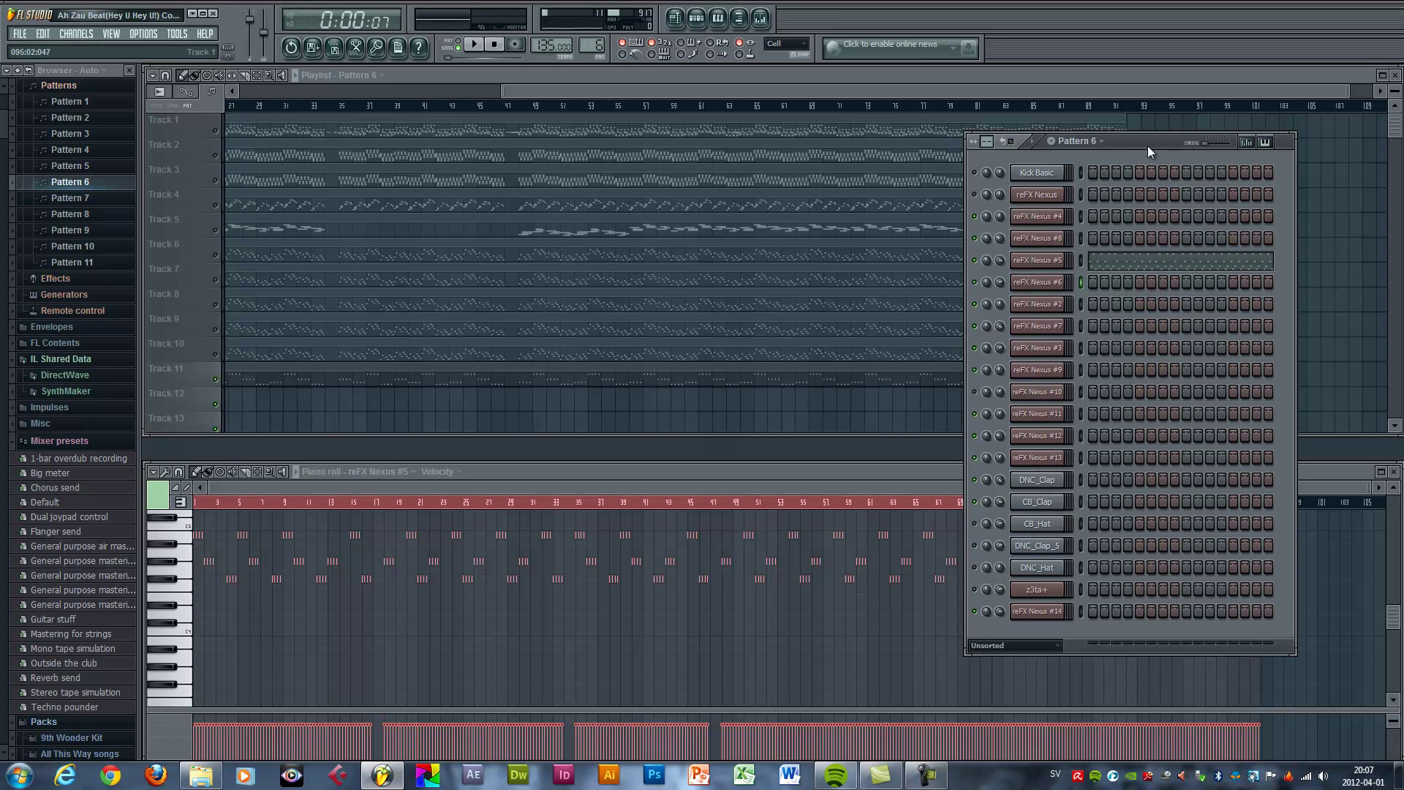
pyautogui.rightClick(1040, 285)
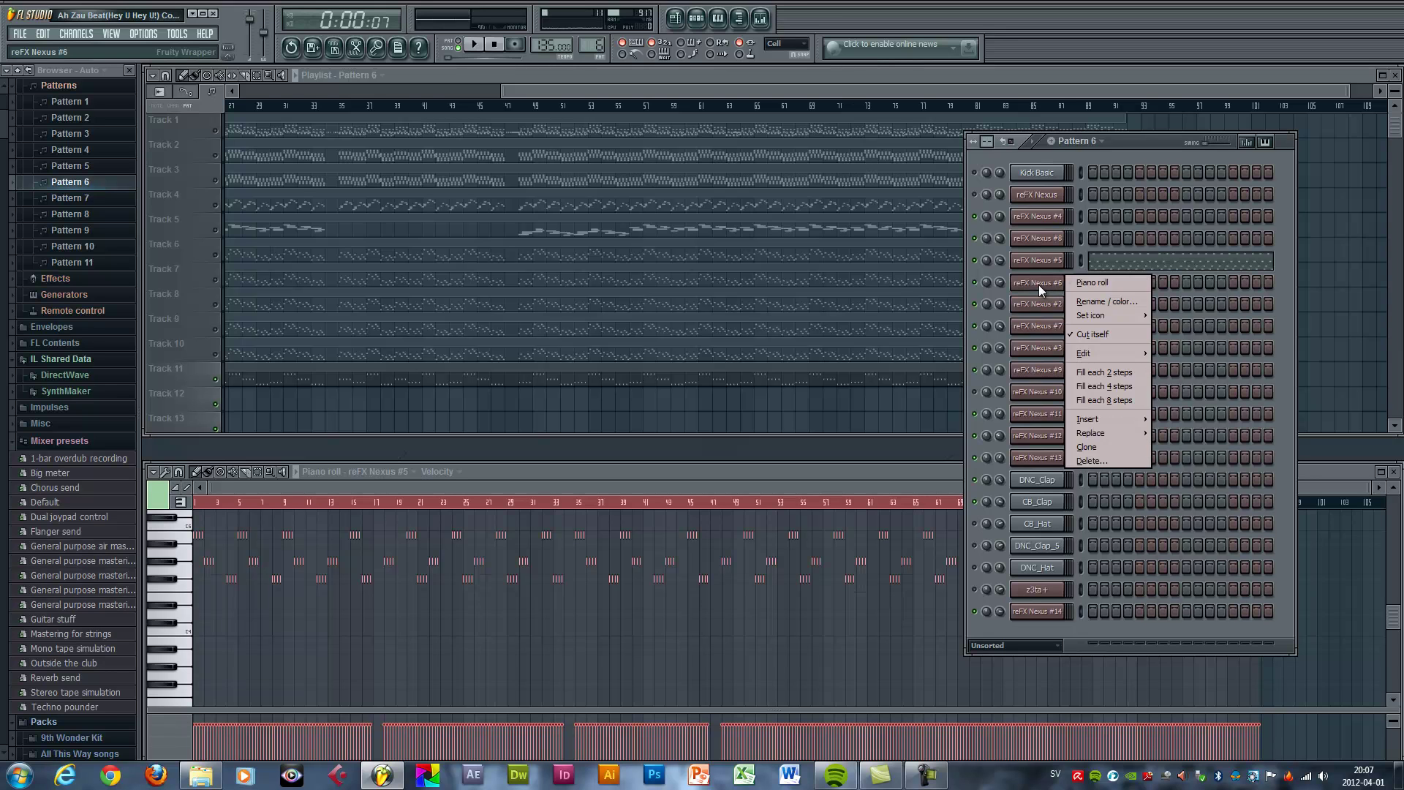
pyautogui.click(1089, 282)
pyautogui.moveTo(260, 488); pyautogui.dragTo(295, 489)
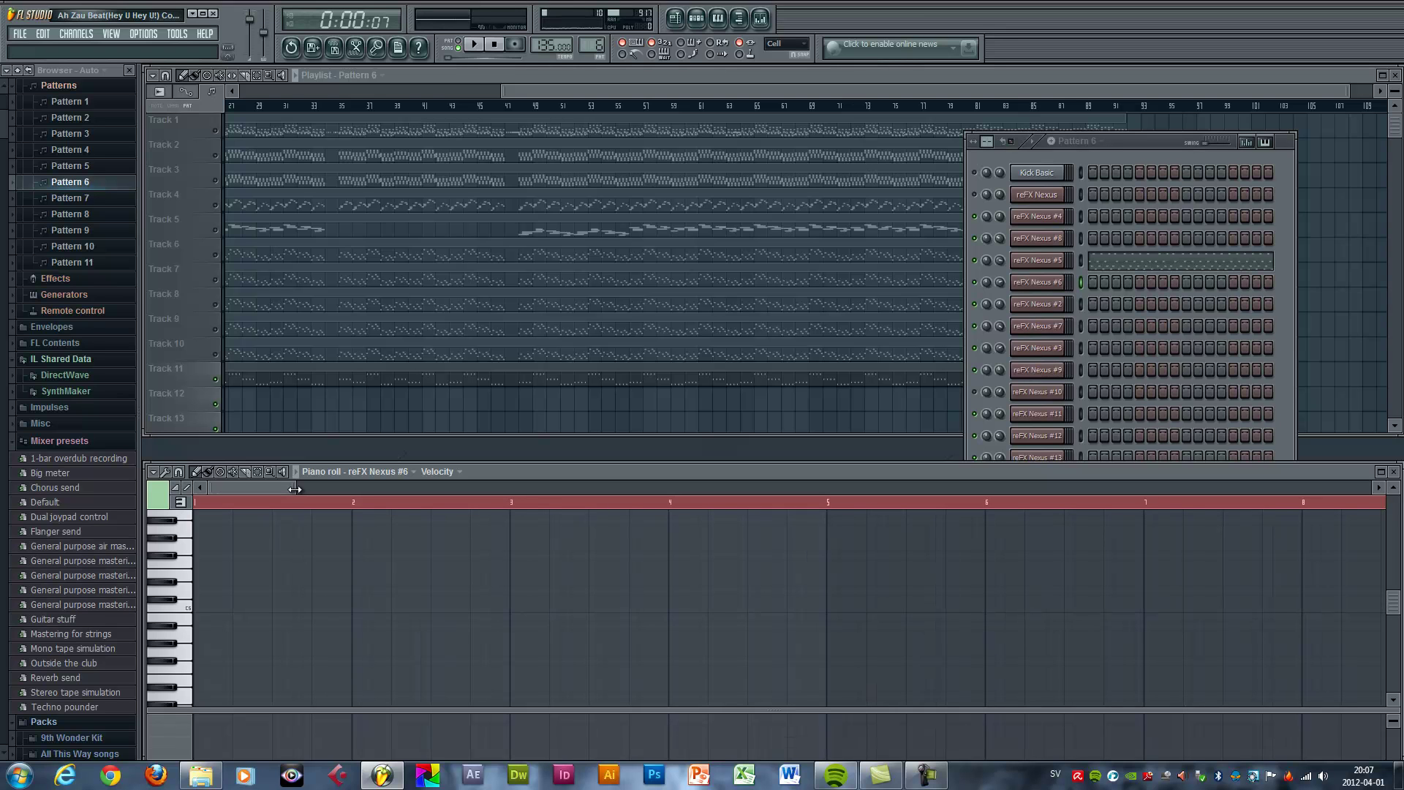
pyautogui.hotkey('ctrl', 'v')
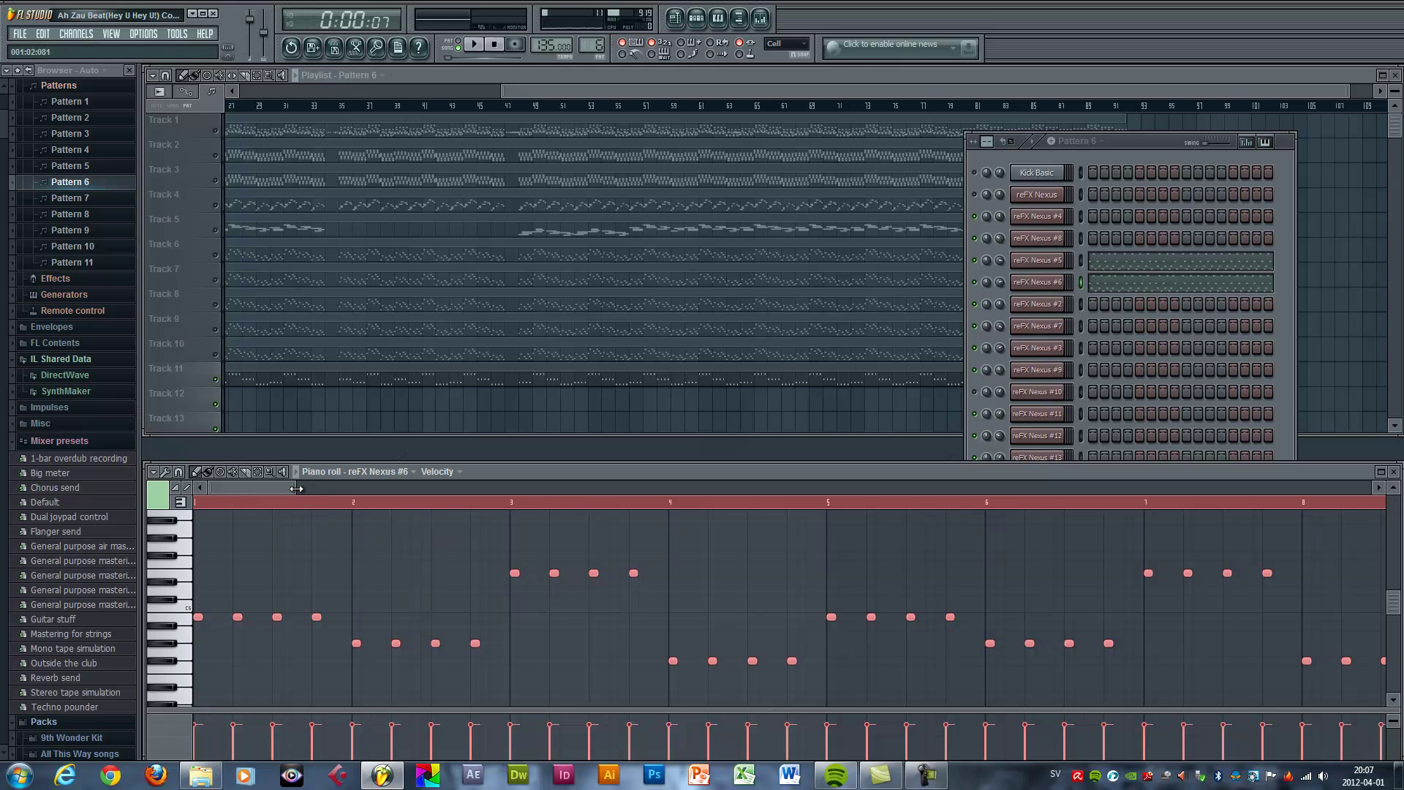
# Play the start of Pattern 6 with the melody on both channels, stop it and view the first 36 bars.
pyautogui.moveTo(296, 488); pyautogui.dragTo(316, 488)
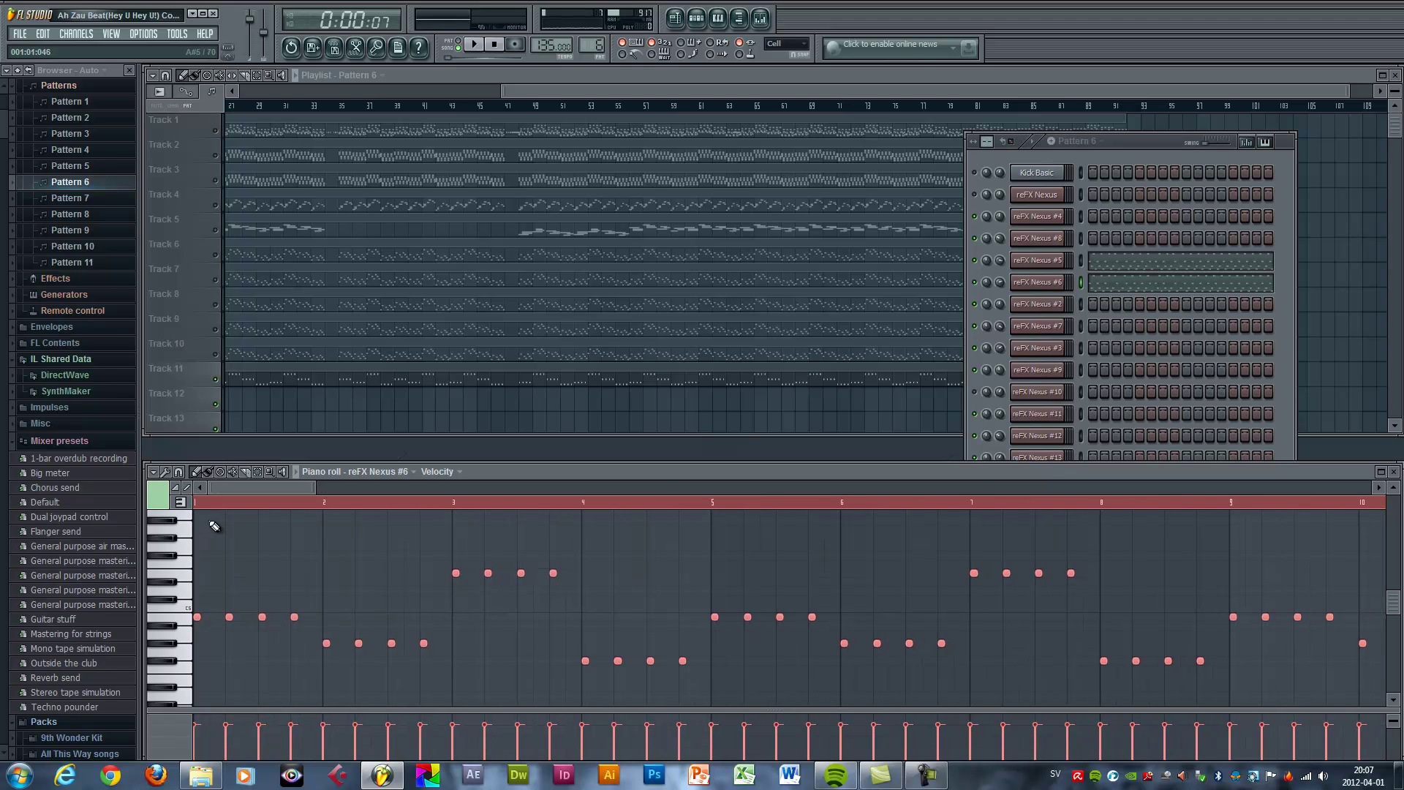
pyautogui.press('space')
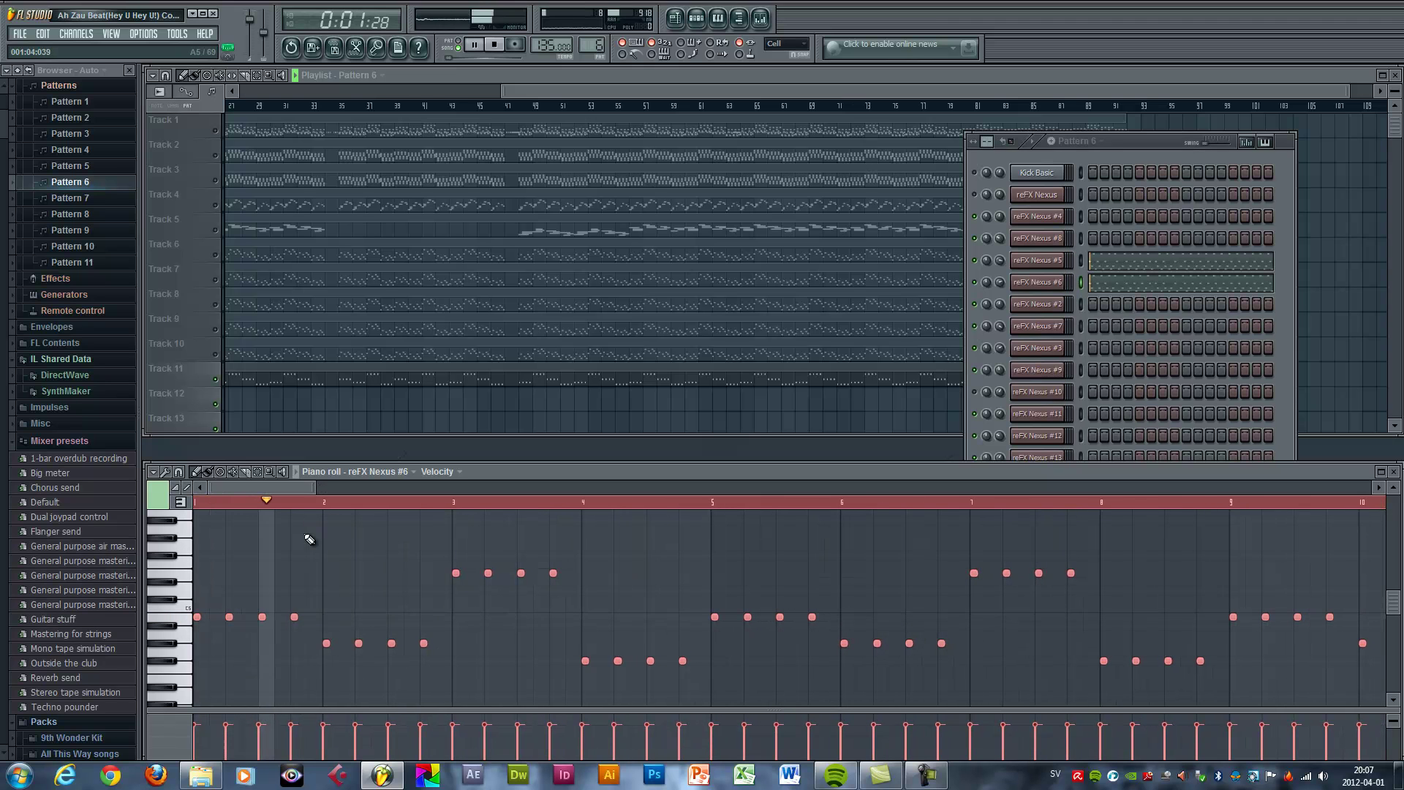
pyautogui.press('space')
pyautogui.moveTo(316, 489); pyautogui.dragTo(623, 490)
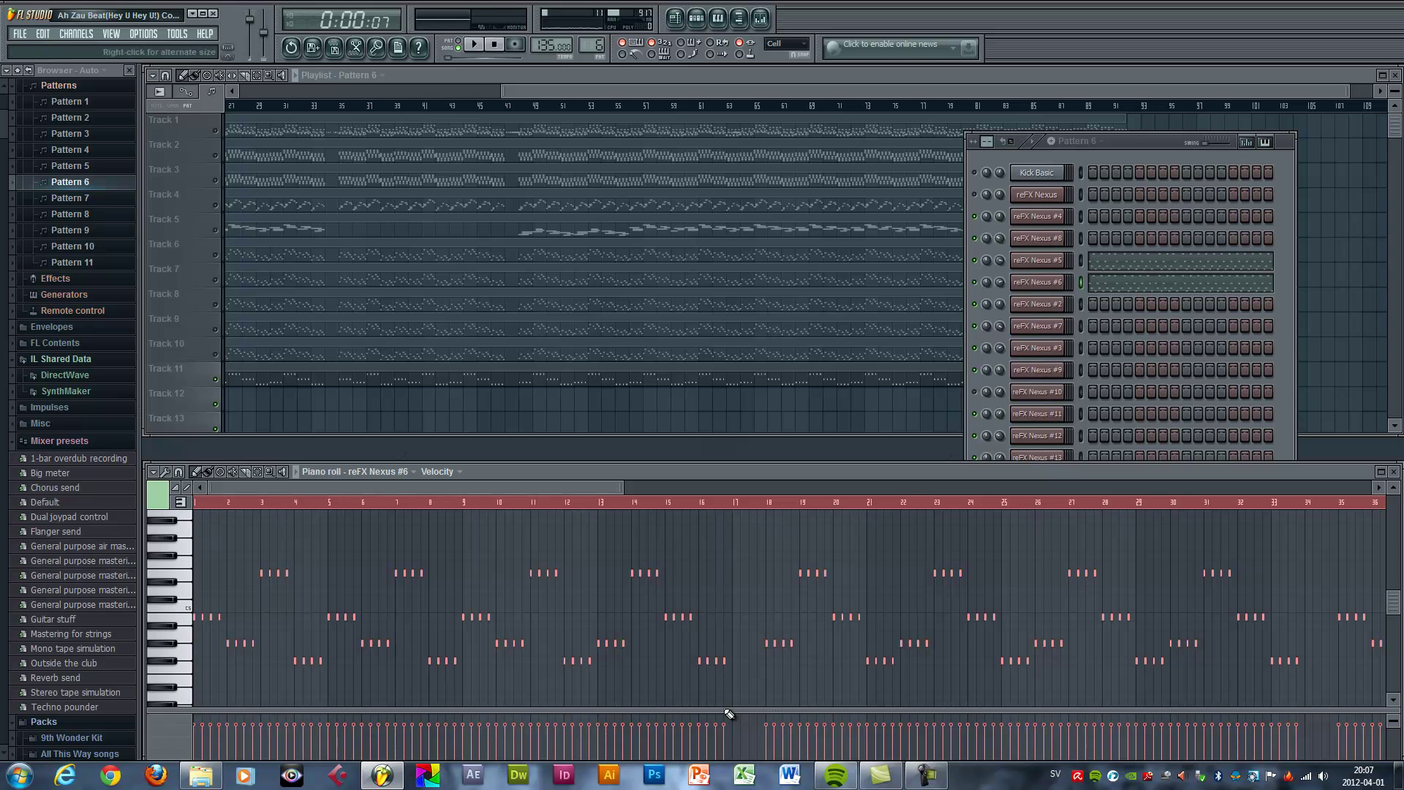
# Lower the velocity of the reFX Nexus #6 notes in the first 16 bars to nearly zero.
pyautogui.moveTo(725, 724)
pyautogui.mouseDown()
pyautogui.moveTo(724, 756)
pyautogui.moveTo(575, 781)
pyautogui.moveTo(192, 776)
pyautogui.mouseUp()
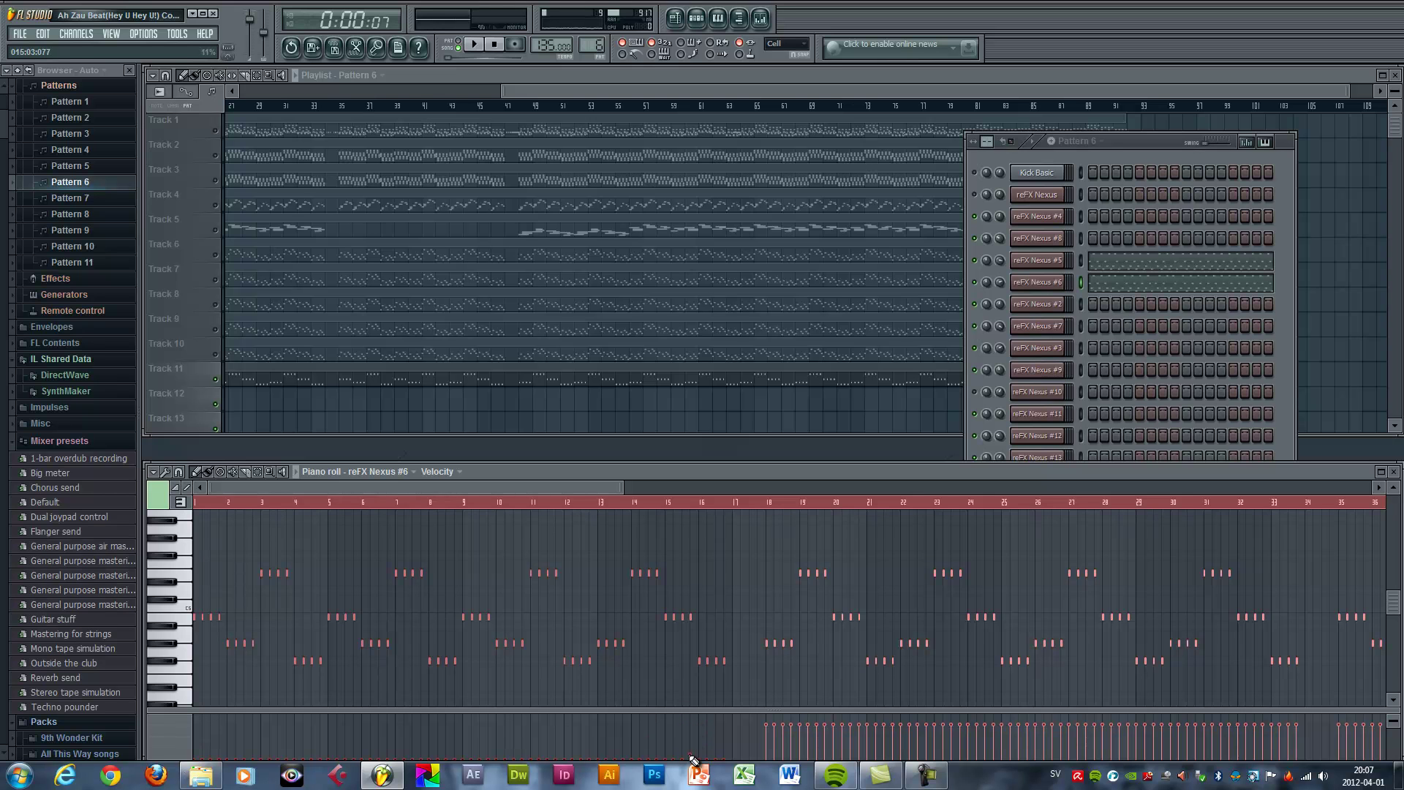
pyautogui.moveTo(593, 488); pyautogui.dragTo(878, 502)
pyautogui.moveTo(528, 733)
pyautogui.mouseDown()
pyautogui.moveTo(529, 760)
pyautogui.moveTo(933, 782)
pyautogui.moveTo(536, 775)
pyautogui.mouseUp()
pyautogui.moveTo(525, 493); pyautogui.dragTo(397, 496)
# Stretch all reFX Nexus #6 notes to about half a beat each and play the pattern from the end of bar 17.
pyautogui.scroll(5, 361, 544)
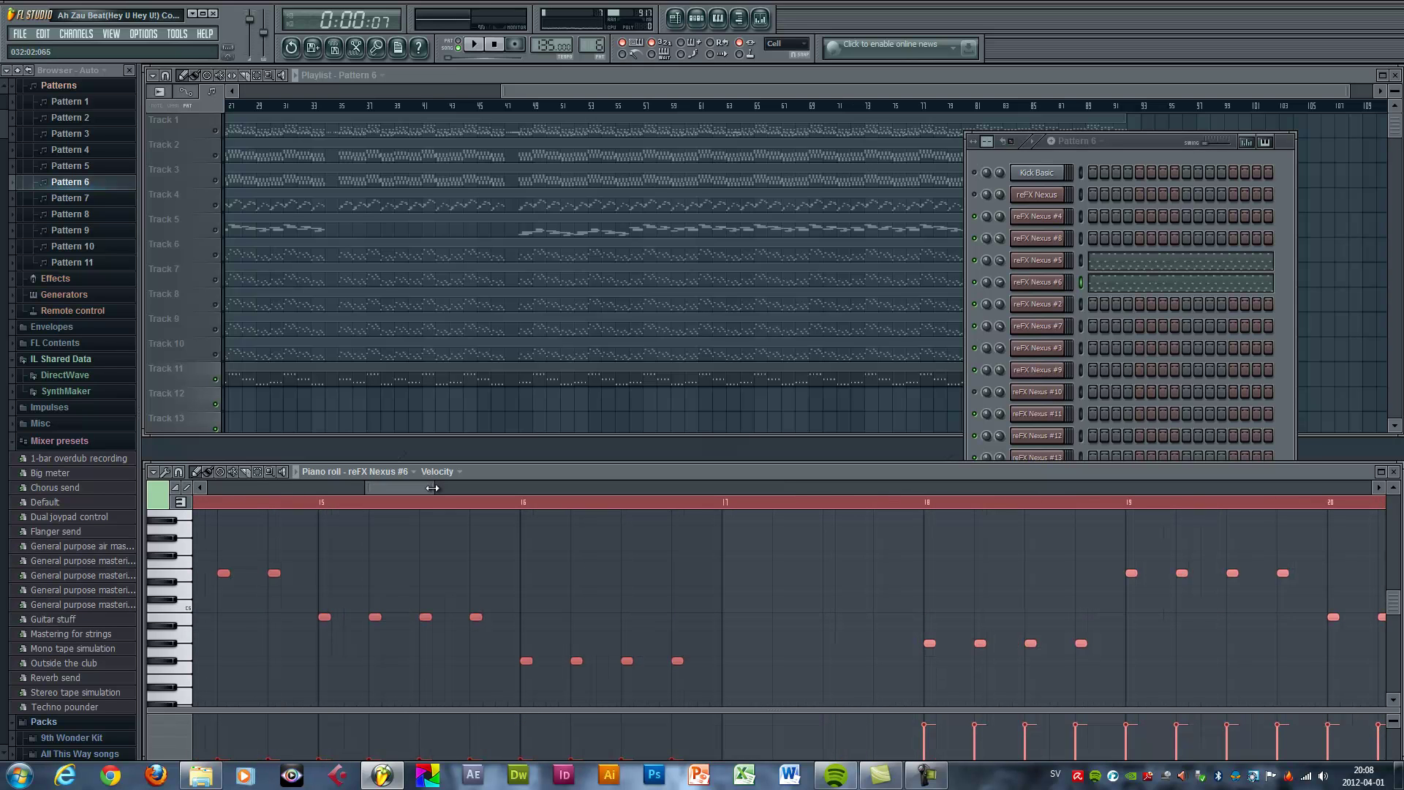
pyautogui.moveTo(1083, 642); pyautogui.dragTo(1097, 643)
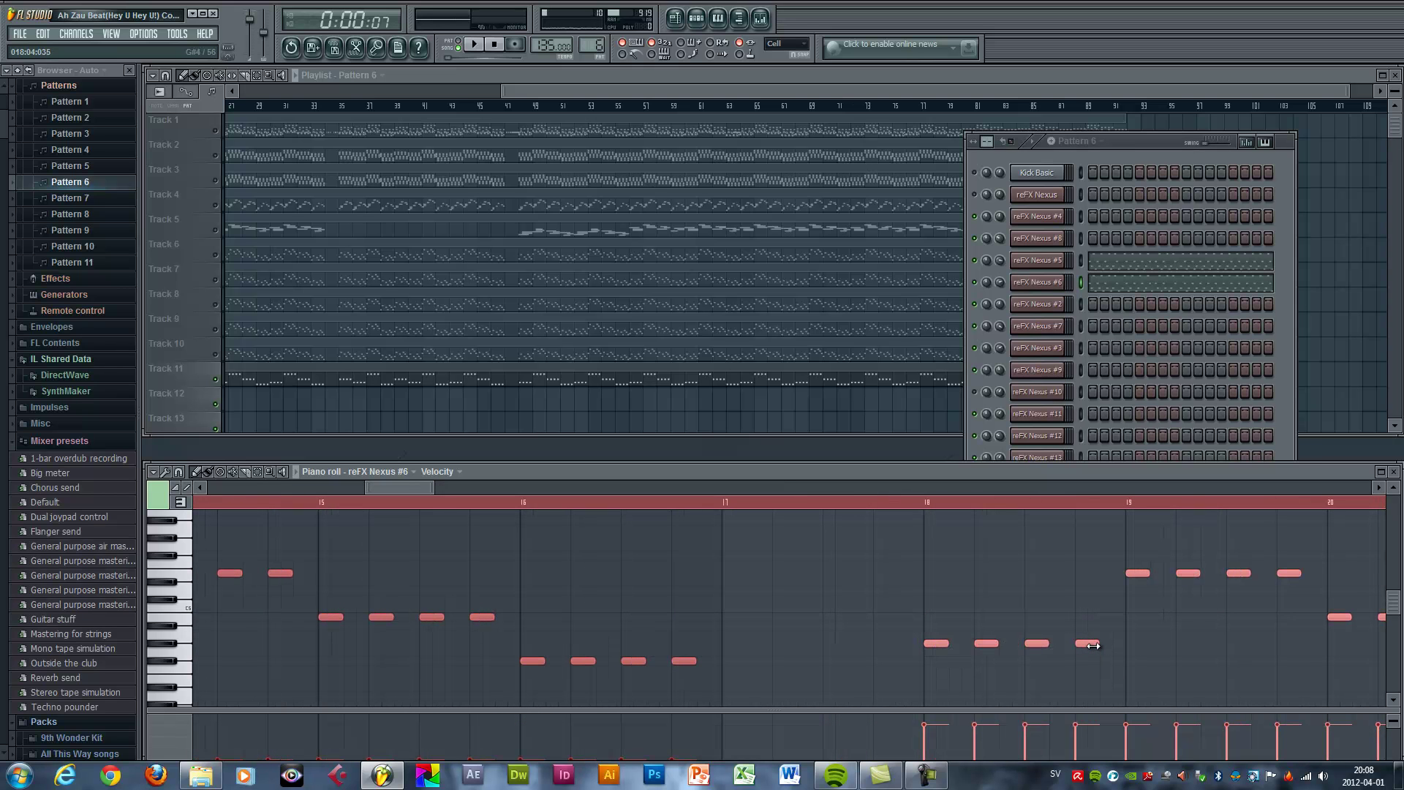
pyautogui.click(903, 504)
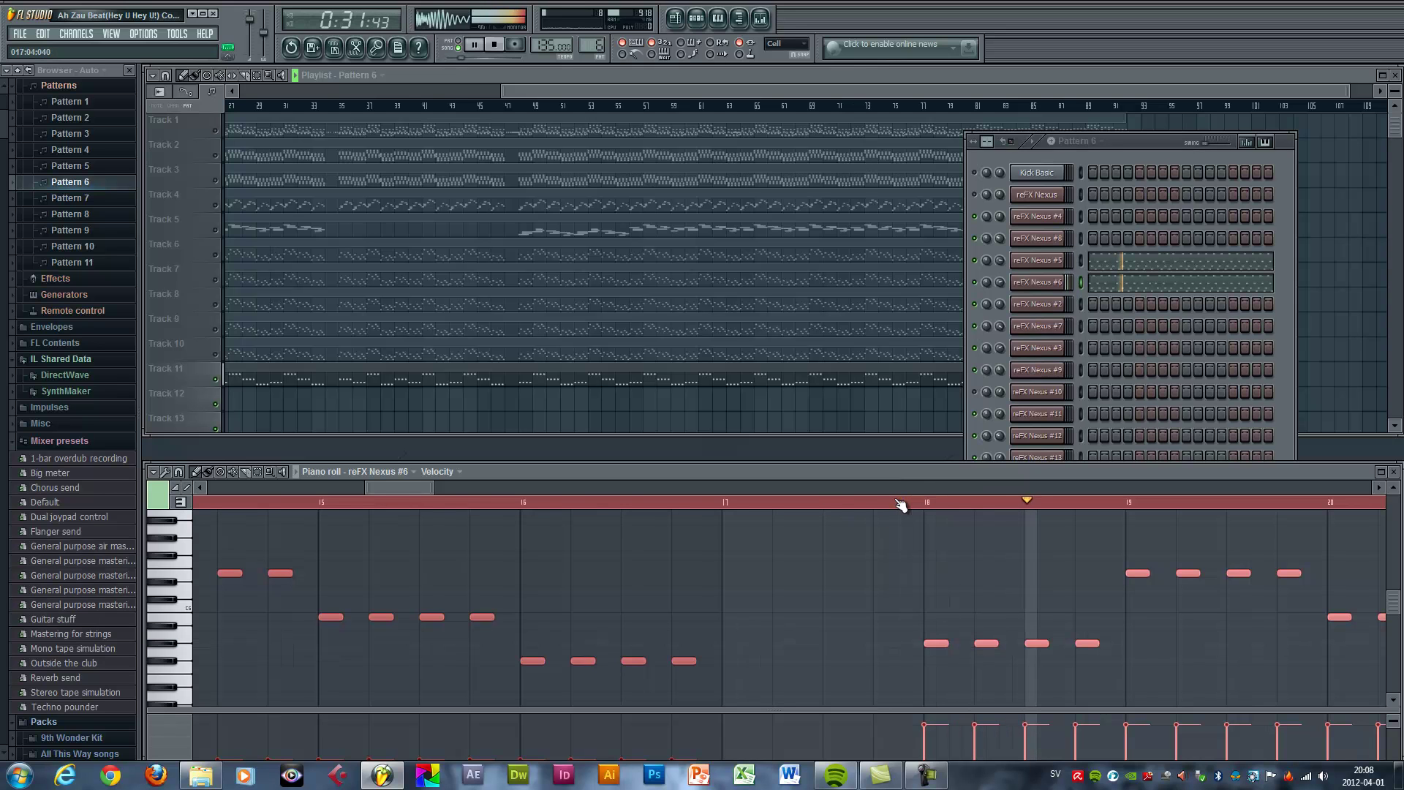
# Try longer and shorter lengths for all reFX Nexus #6 notes around bar 18 during playback, ending with about half a beat.
pyautogui.moveTo(383, 488); pyautogui.dragTo(422, 487)
pyautogui.moveTo(557, 643); pyautogui.dragTo(566, 643)
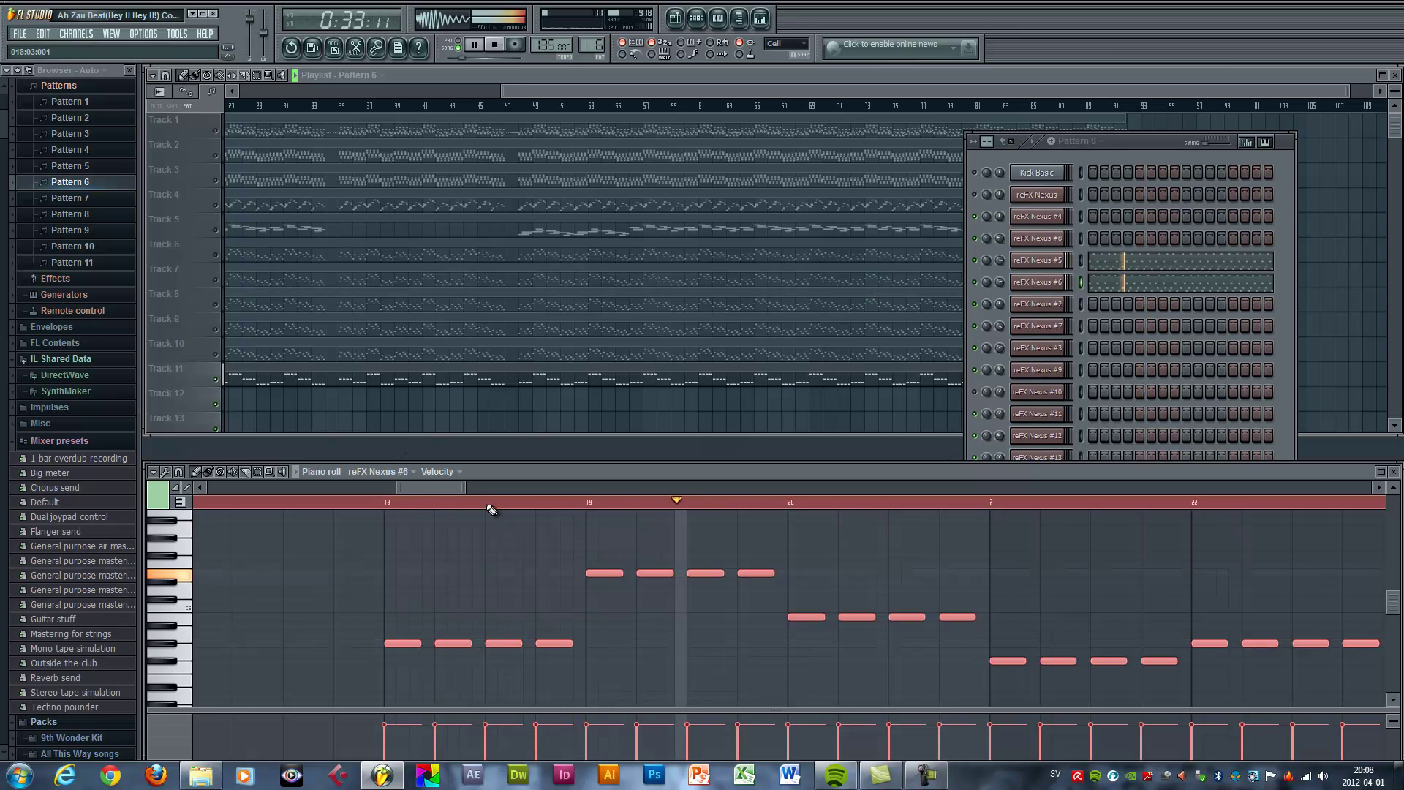
pyautogui.moveTo(572, 644)
pyautogui.mouseDown()
pyautogui.moveTo(545, 643)
pyautogui.moveTo(559, 643)
pyautogui.mouseUp()
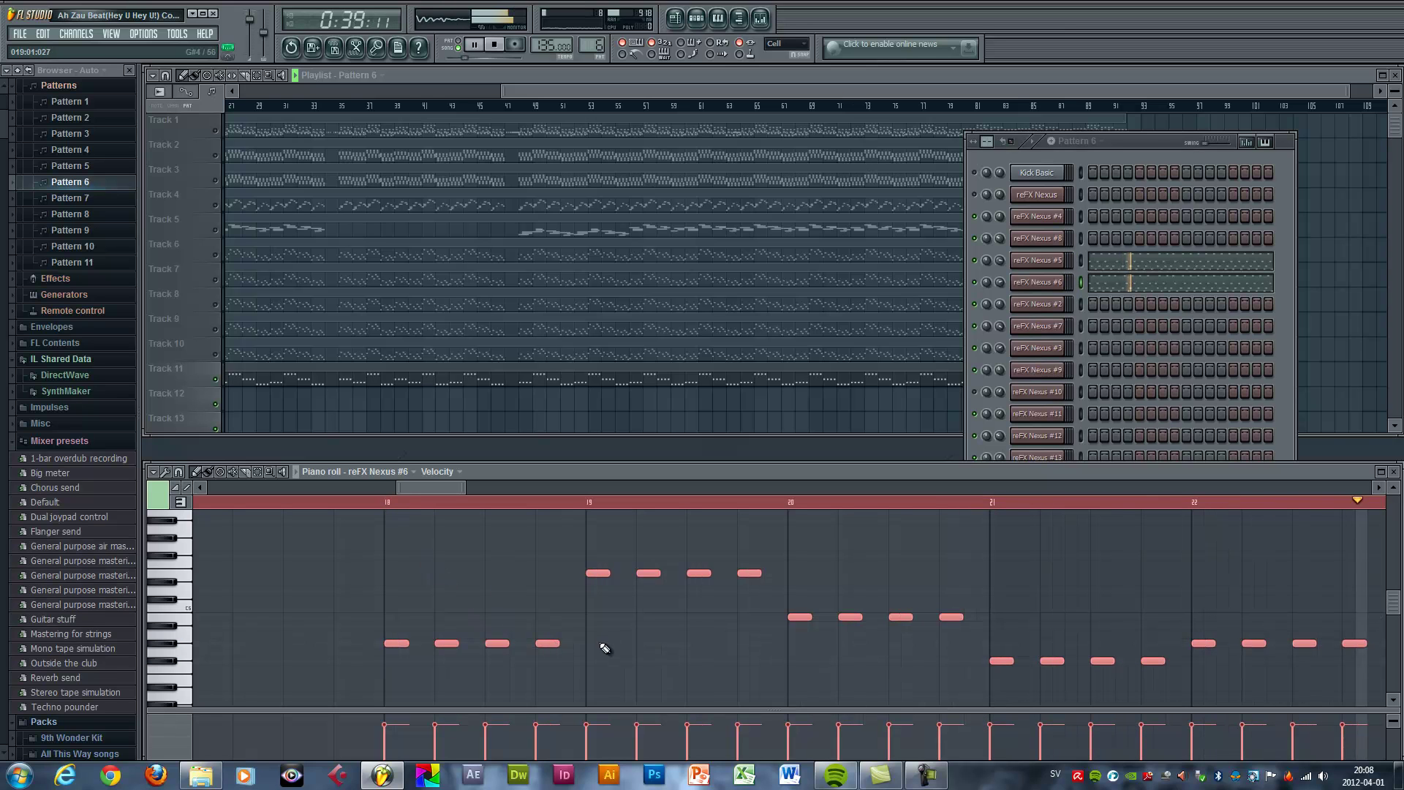
pyautogui.moveTo(561, 642); pyautogui.dragTo(572, 642)
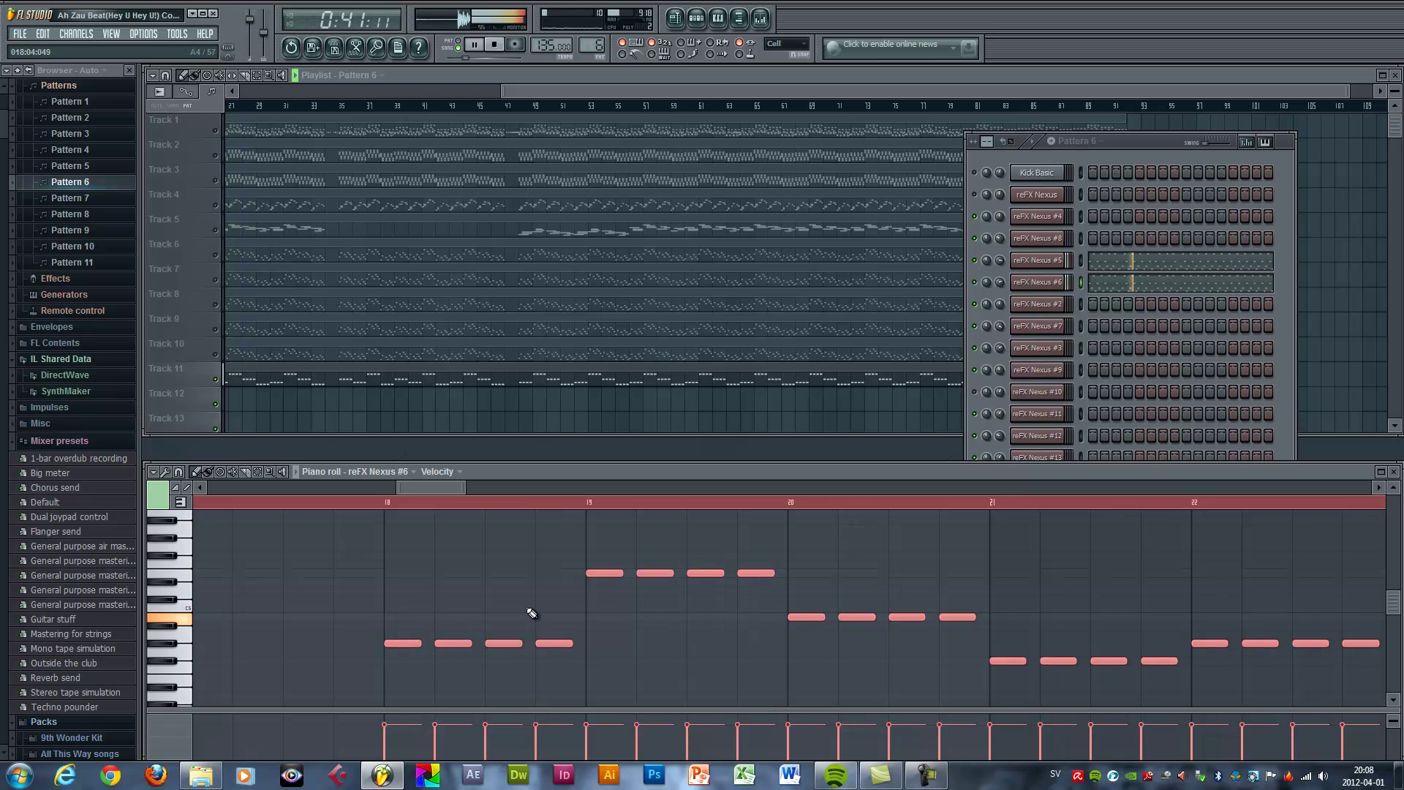
pyautogui.click(20, 34)
pyautogui.click(42, 95)
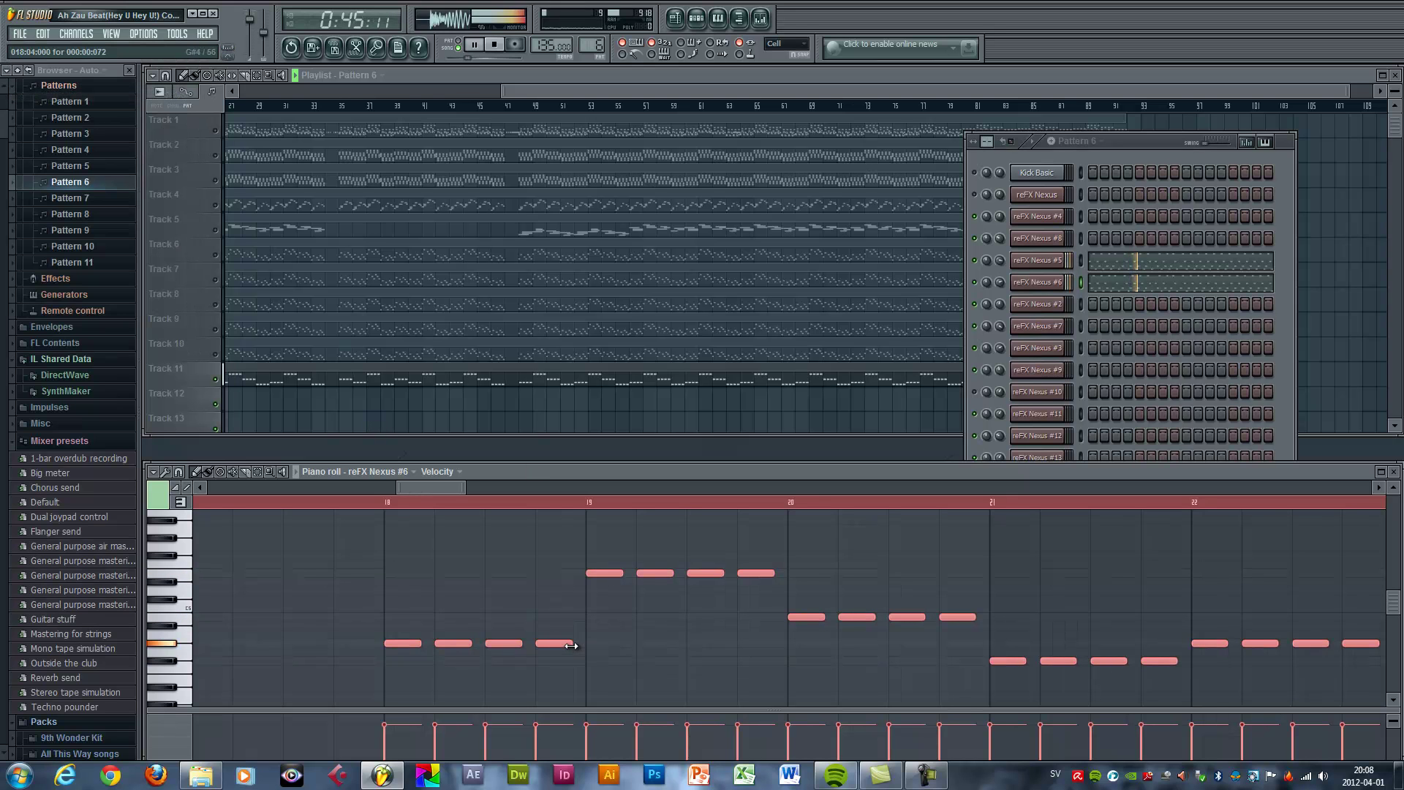
pyautogui.moveTo(576, 653); pyautogui.dragTo(542, 643)
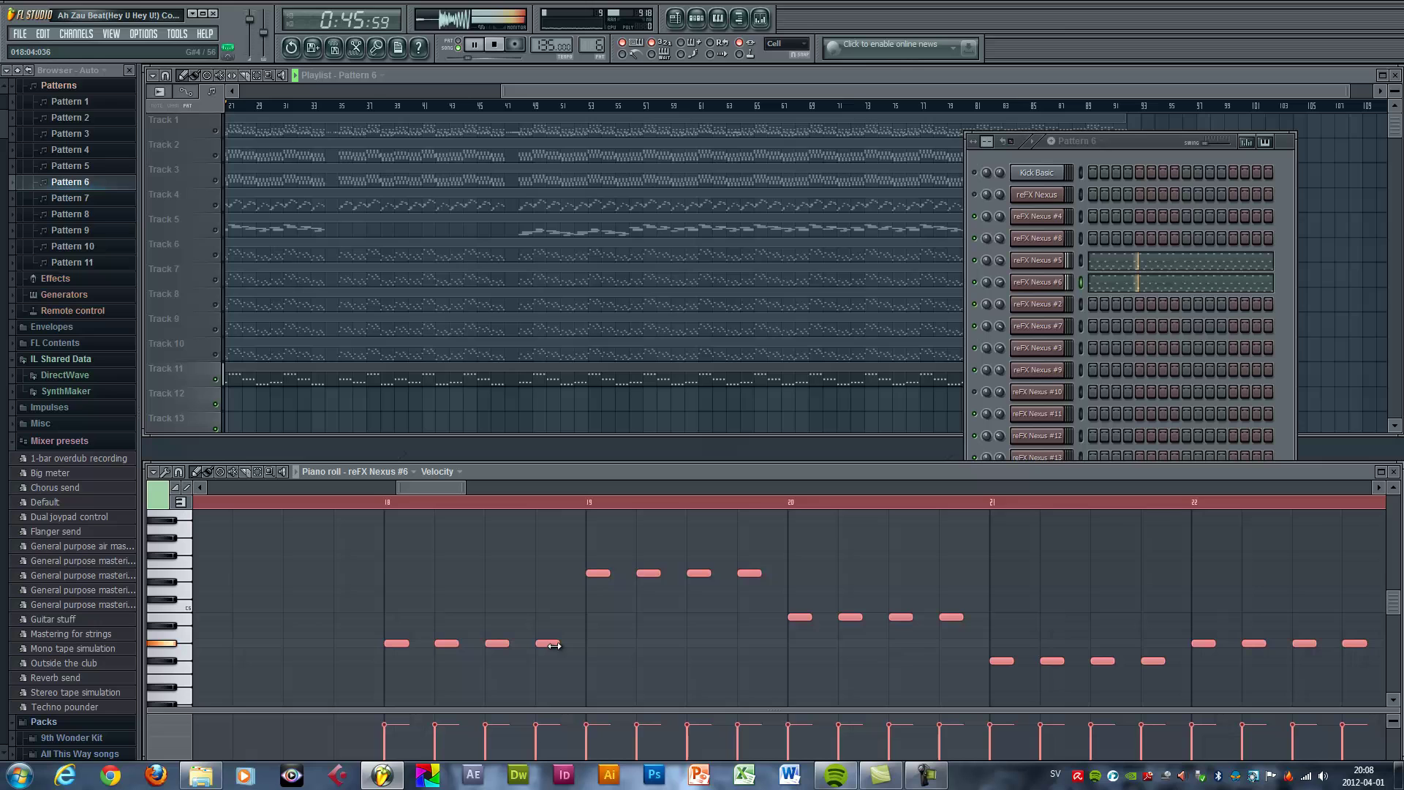
pyautogui.click(19, 34)
pyautogui.click(65, 97)
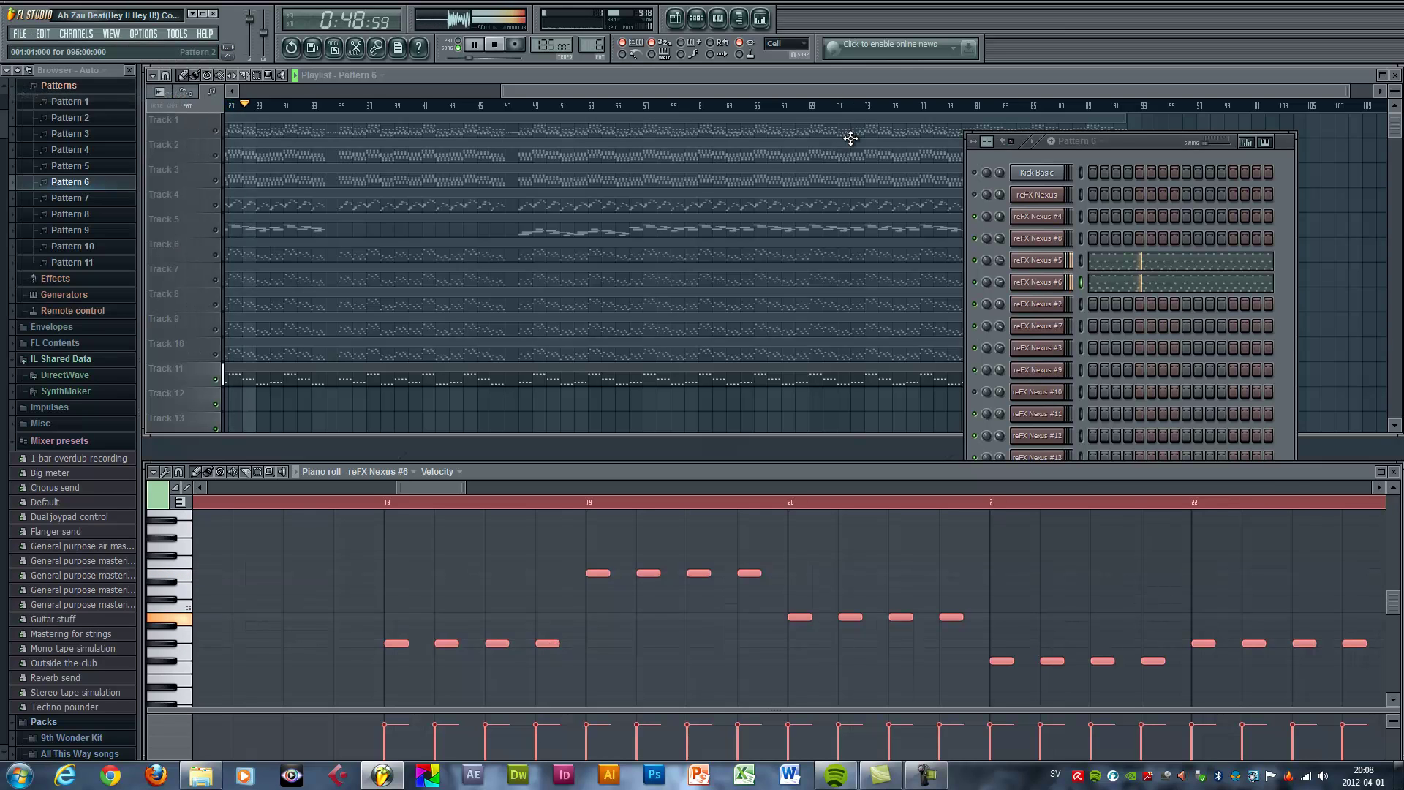
# Stop playback and return to the opening bars of the reFX Nexus #6 melody.
pyautogui.click(1117, 142)
pyautogui.press('space')
pyautogui.click(360, 488)
pyautogui.moveTo(360, 488); pyautogui.dragTo(260, 481)
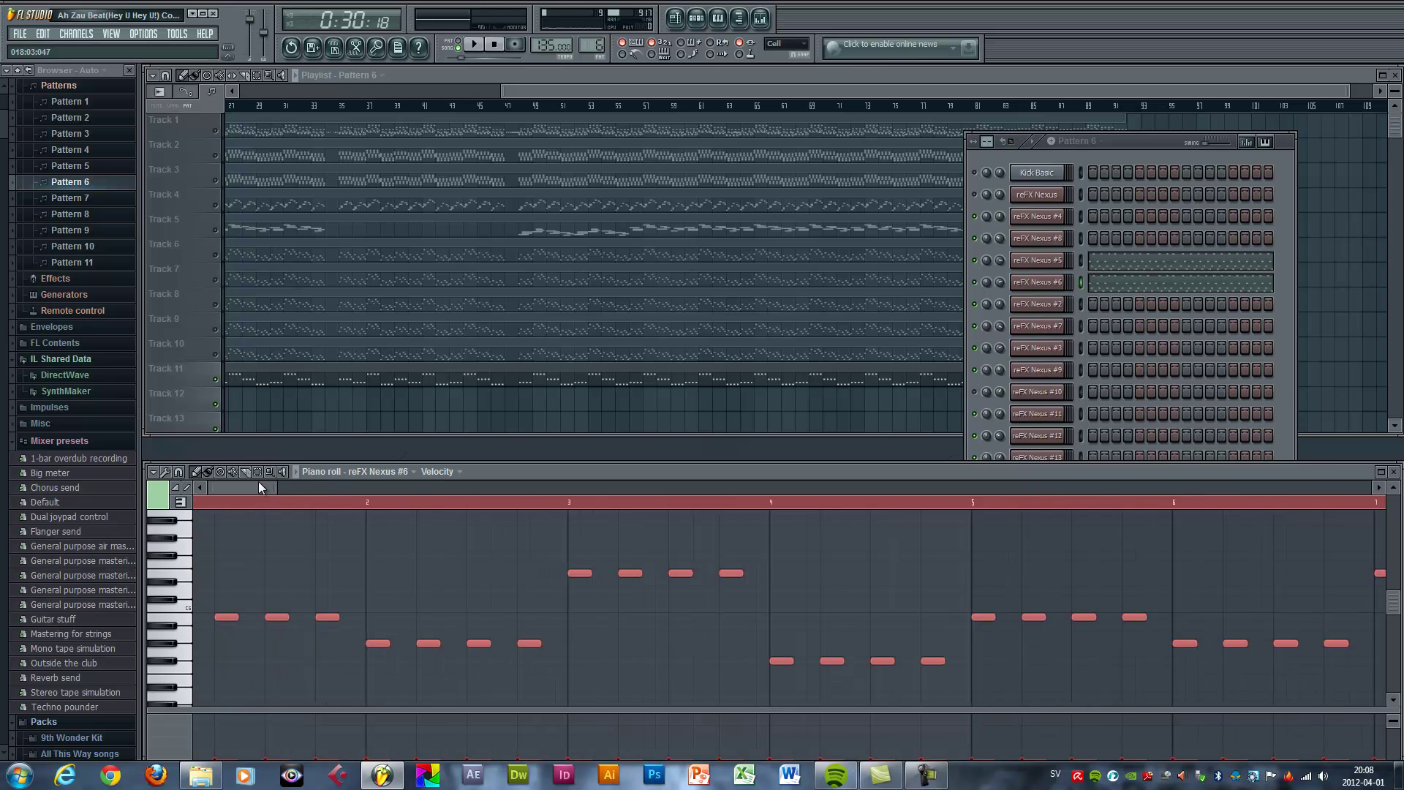
pyautogui.click(1152, 139)
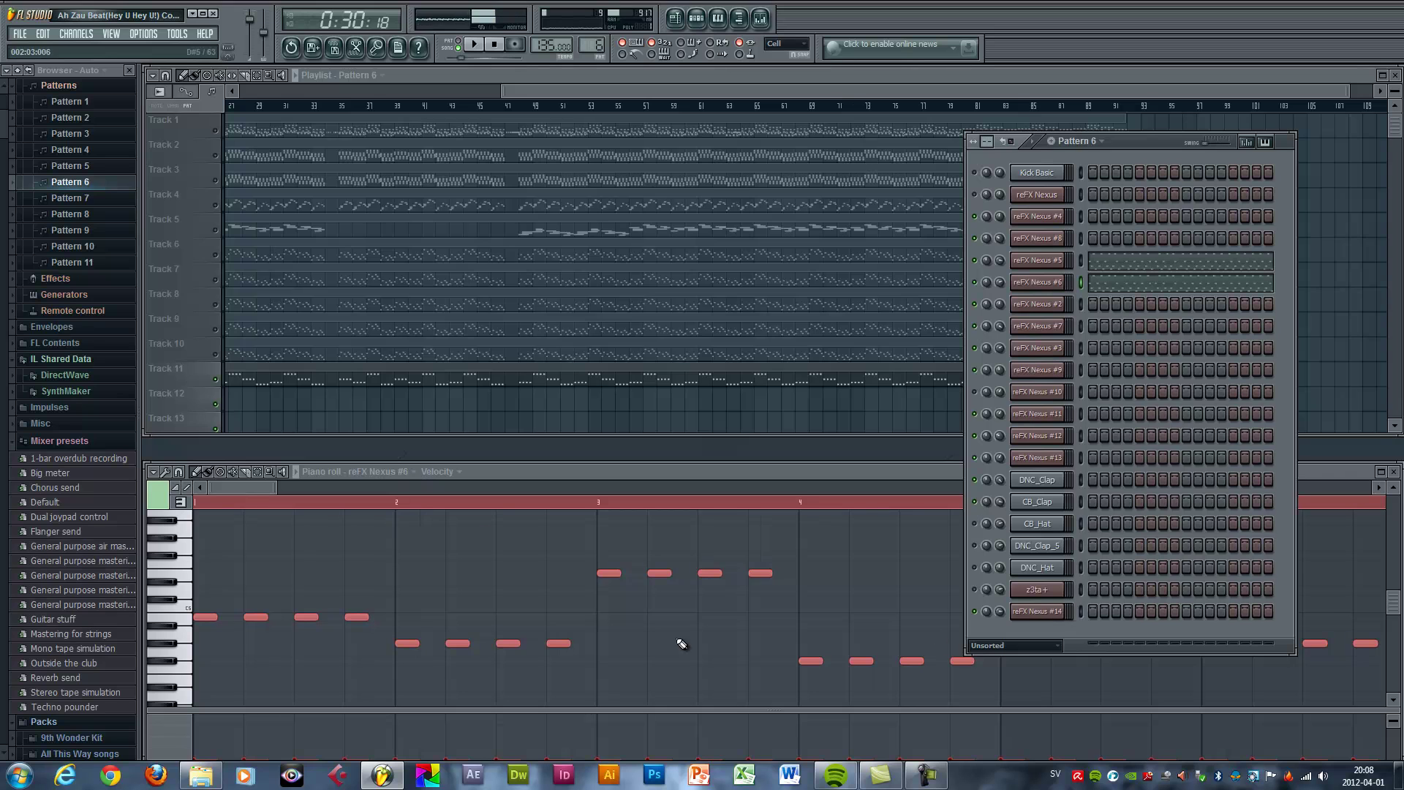
pyautogui.rightClick(1044, 616)
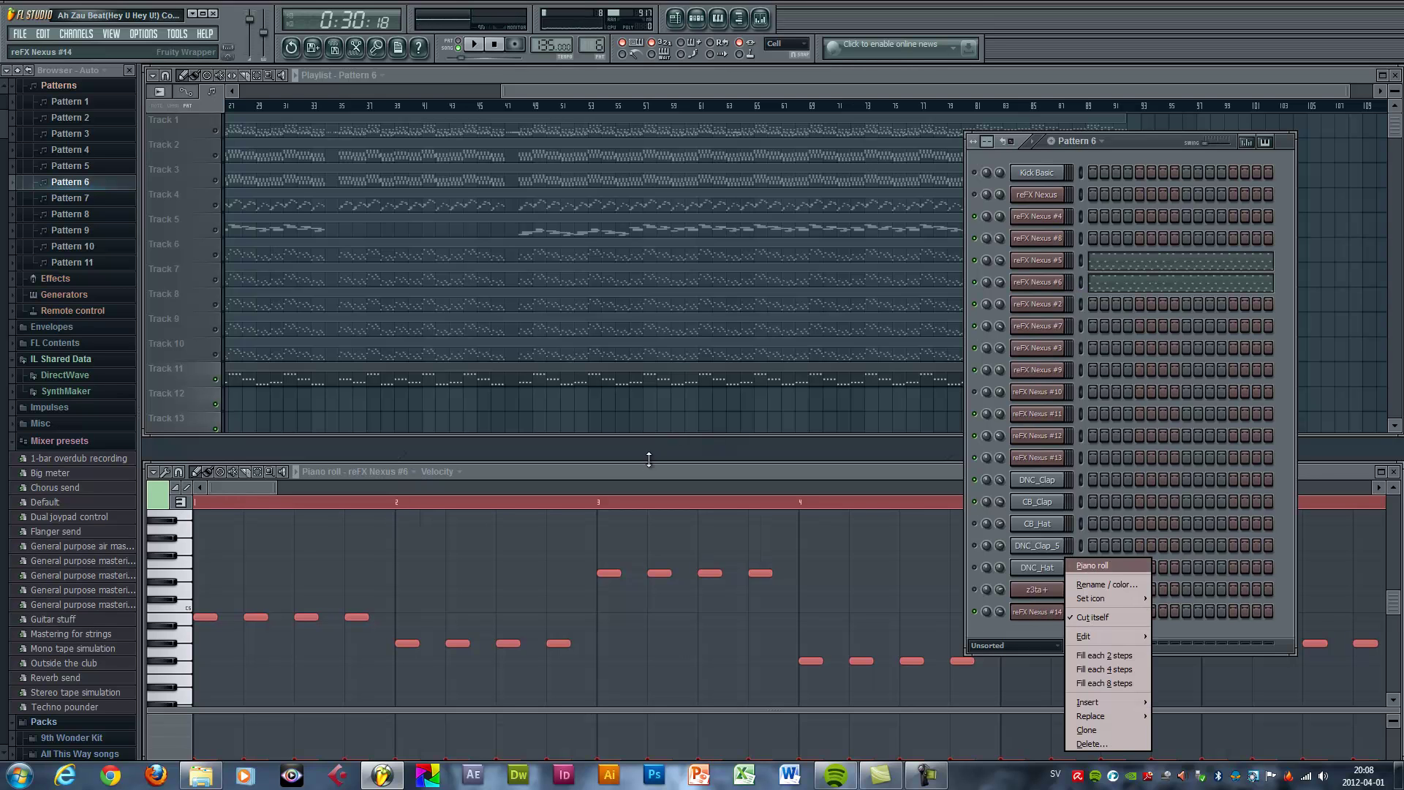
pyautogui.click(1144, 259)
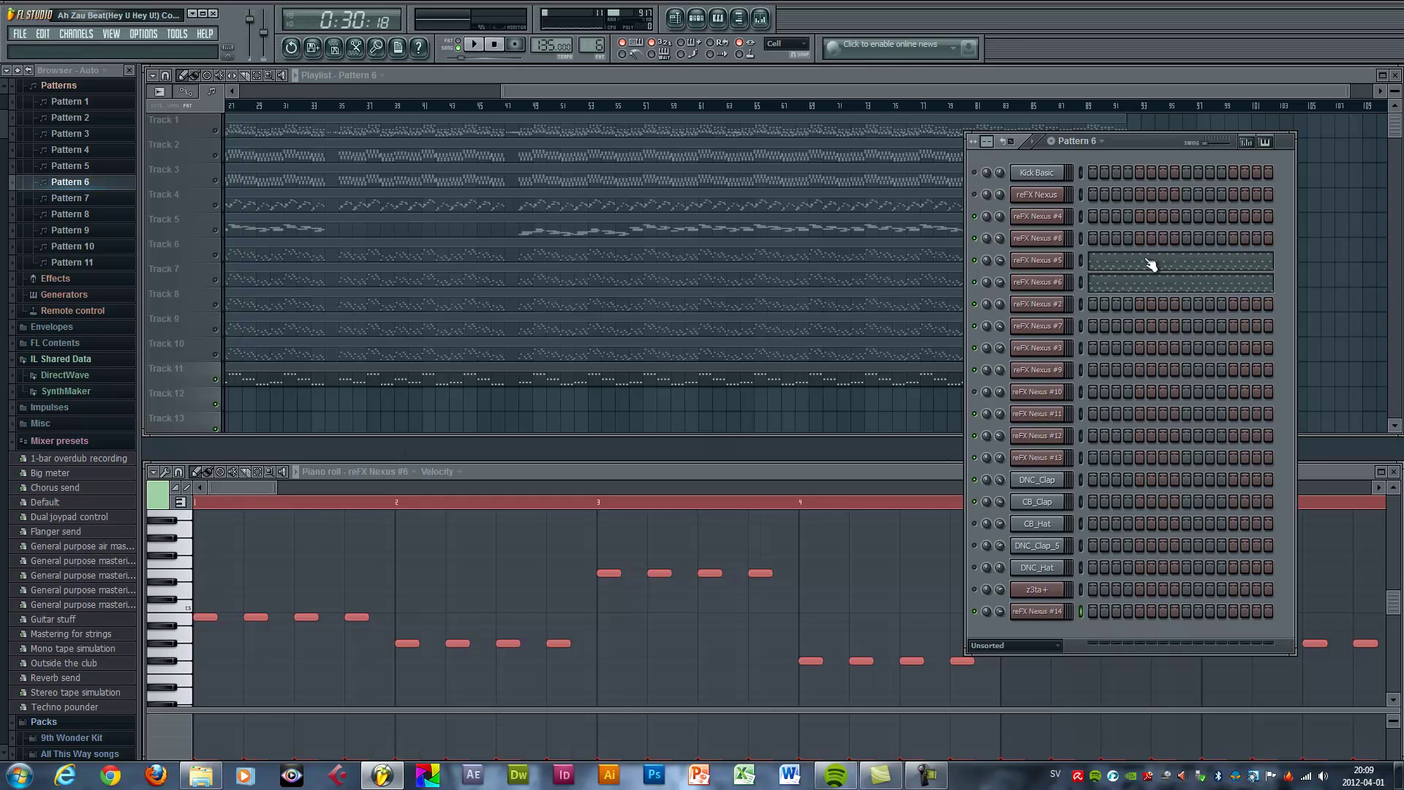
pyautogui.click(1144, 262)
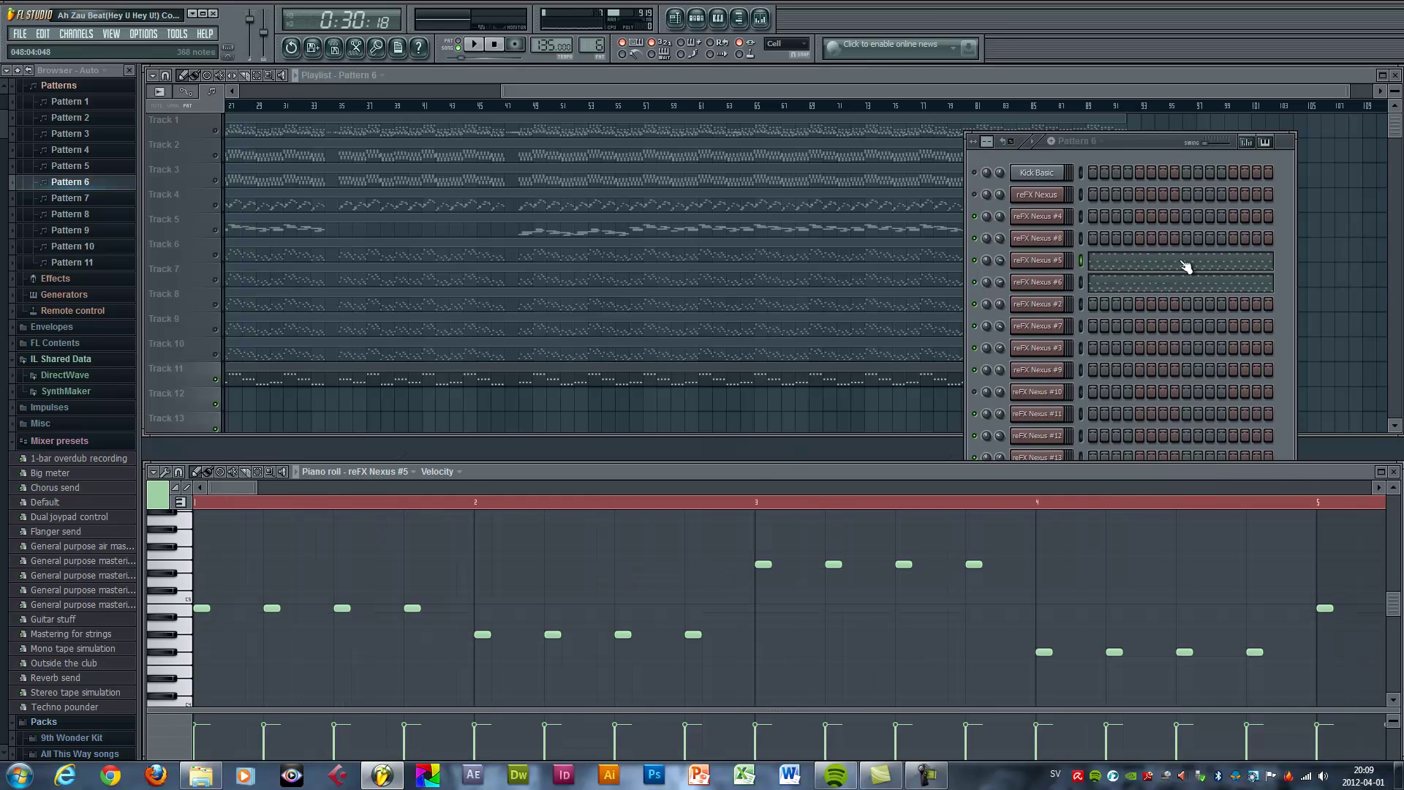
pyautogui.click(1182, 272)
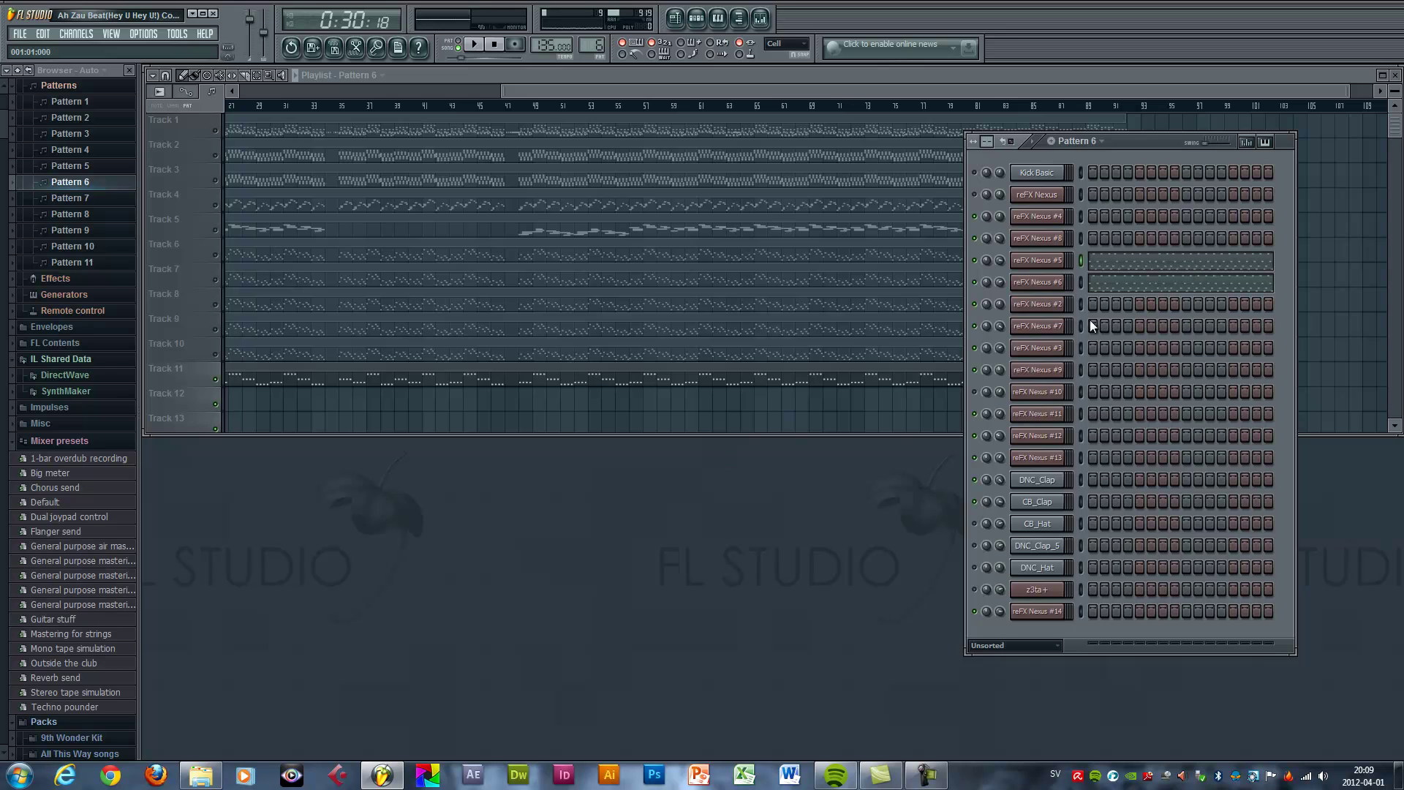
# Copy all notes of the reFX Nexus #5 melody into the piano roll of reFX Nexus #14, starting at bar 1.
pyautogui.click(1159, 263)
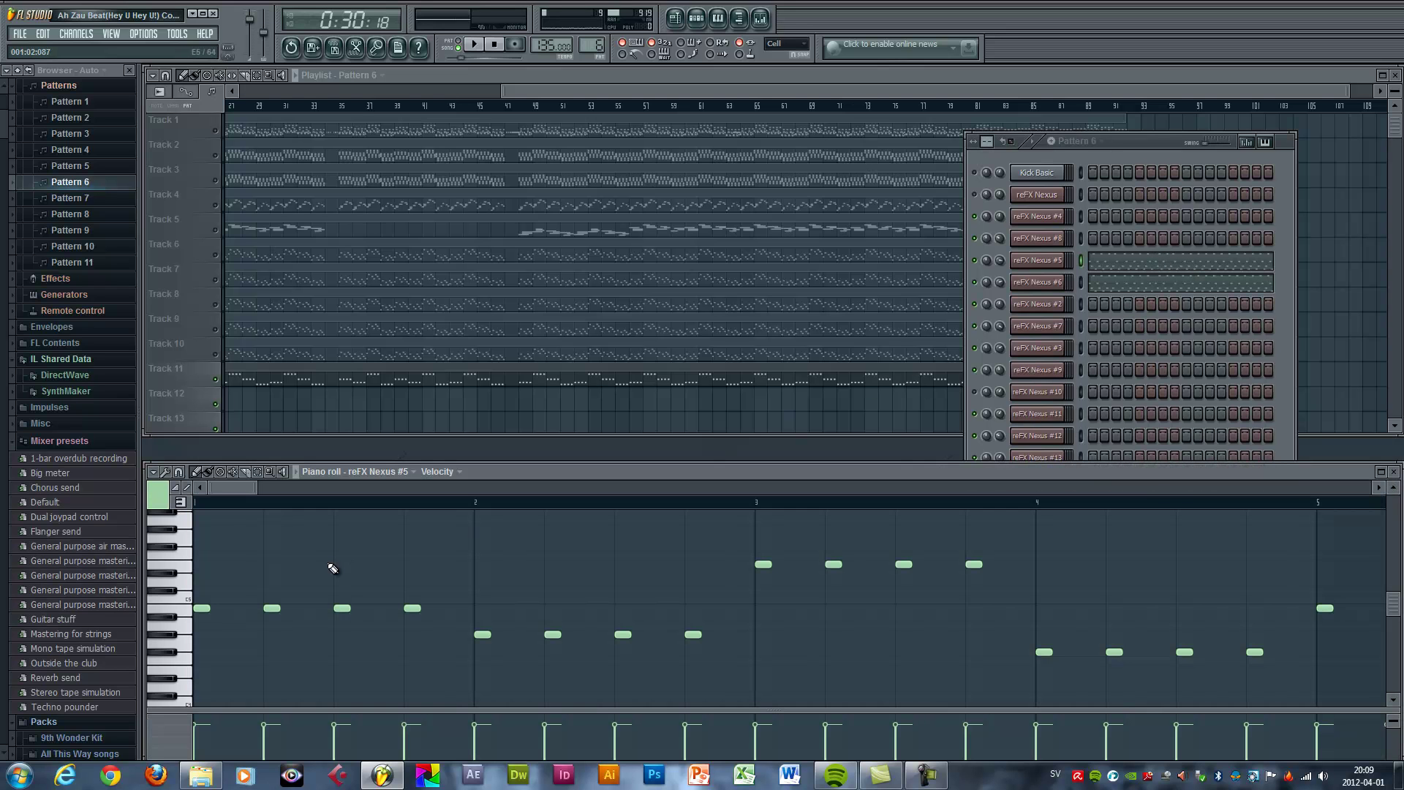
pyautogui.hotkey('ctrl', 'a')
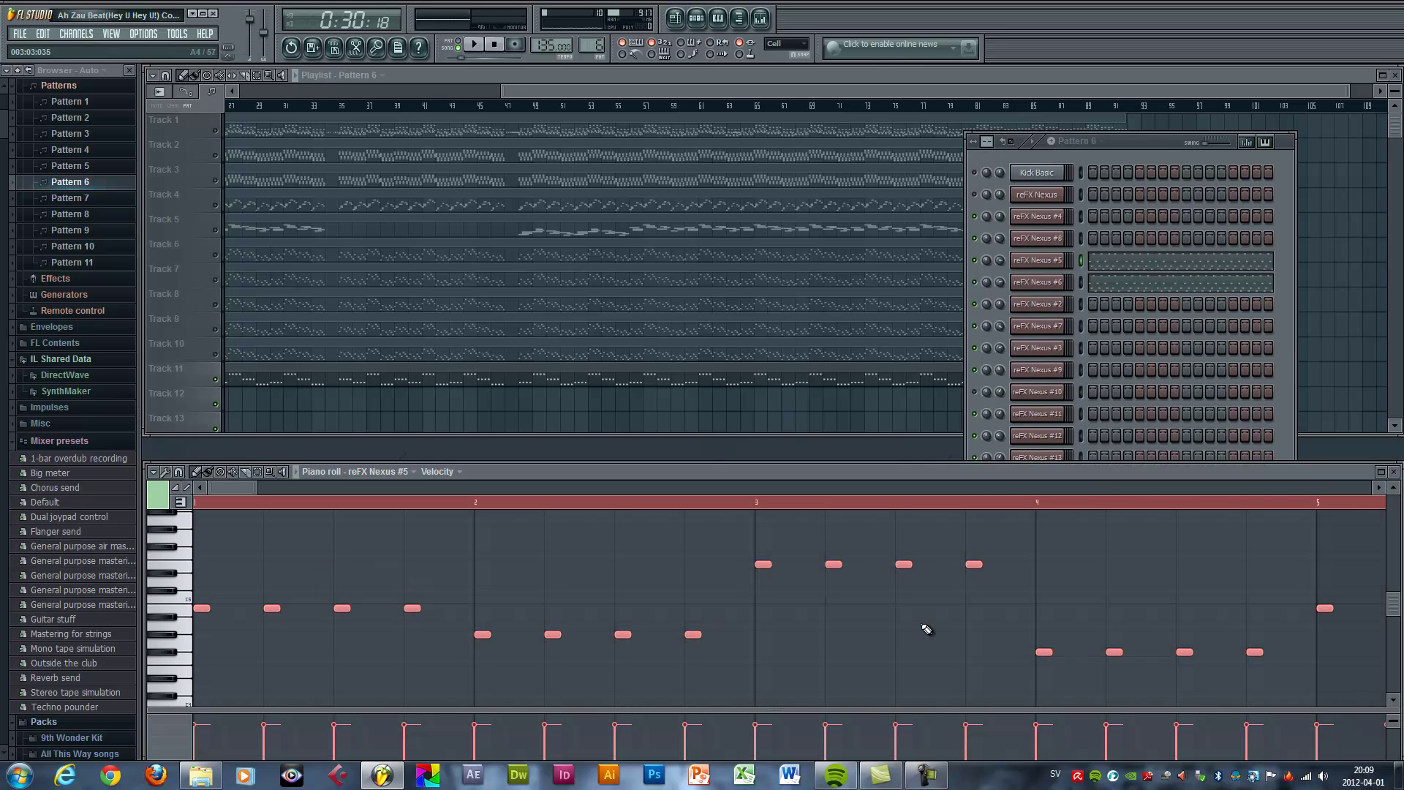
pyautogui.click(1152, 139)
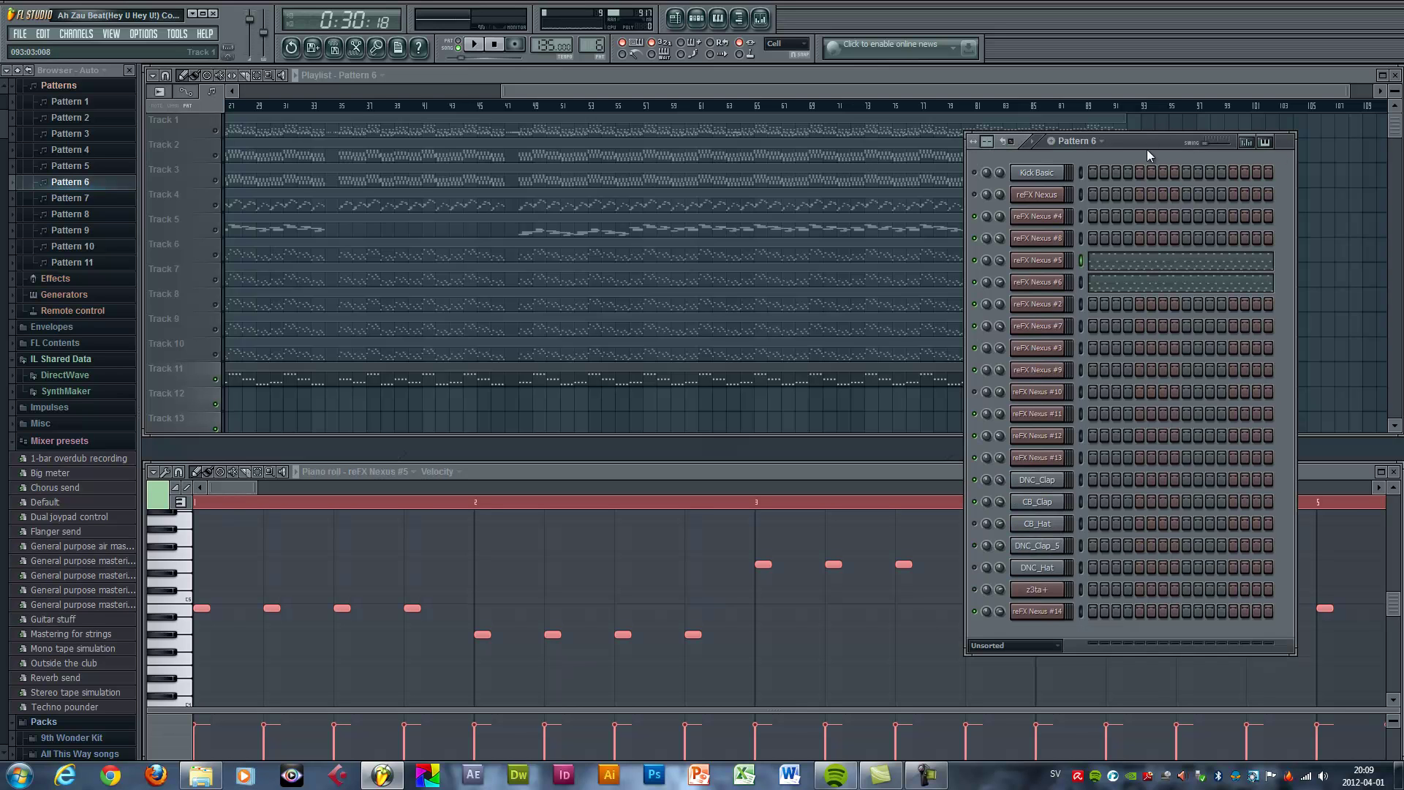
pyautogui.rightClick(1039, 618)
pyautogui.click(1104, 565)
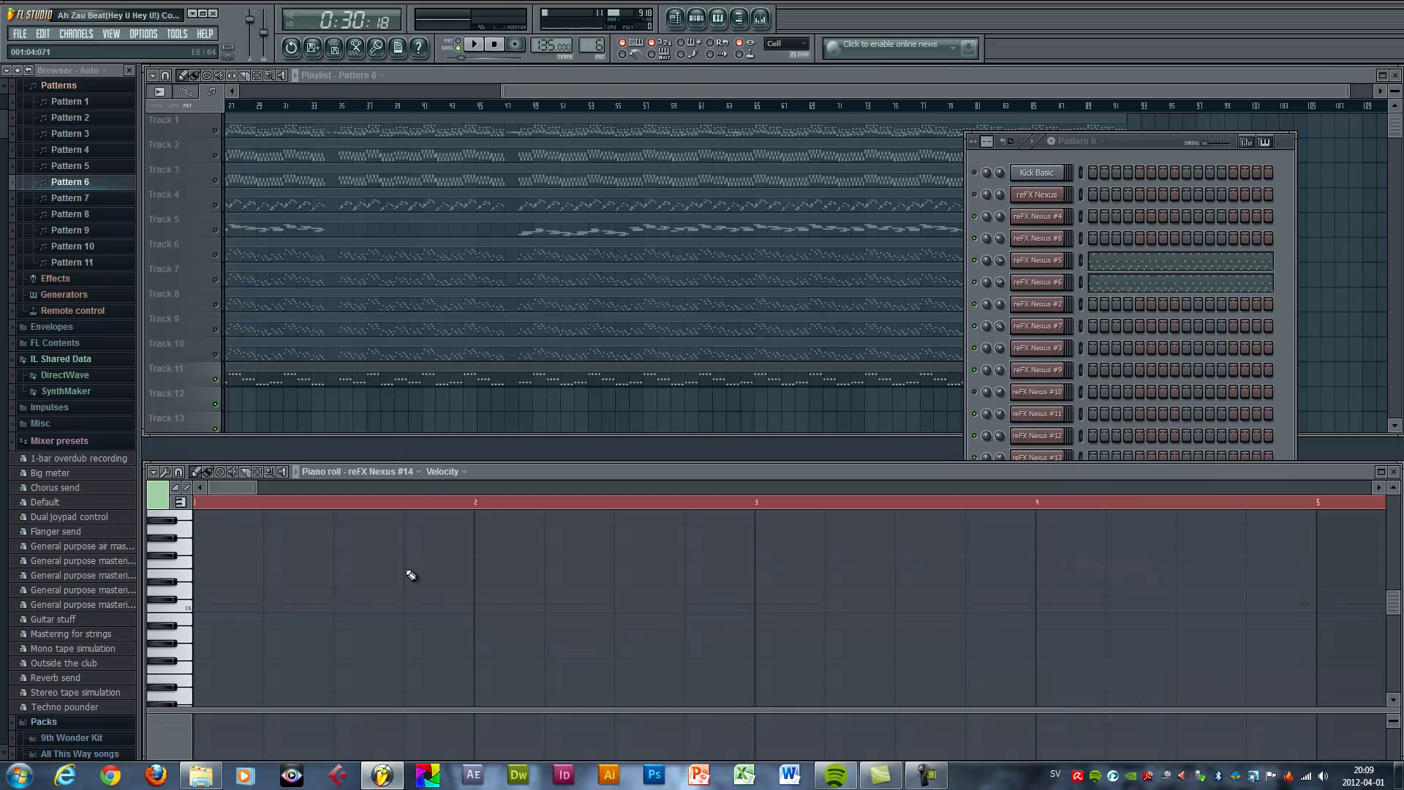
pyautogui.hotkey('ctrl', 'v')
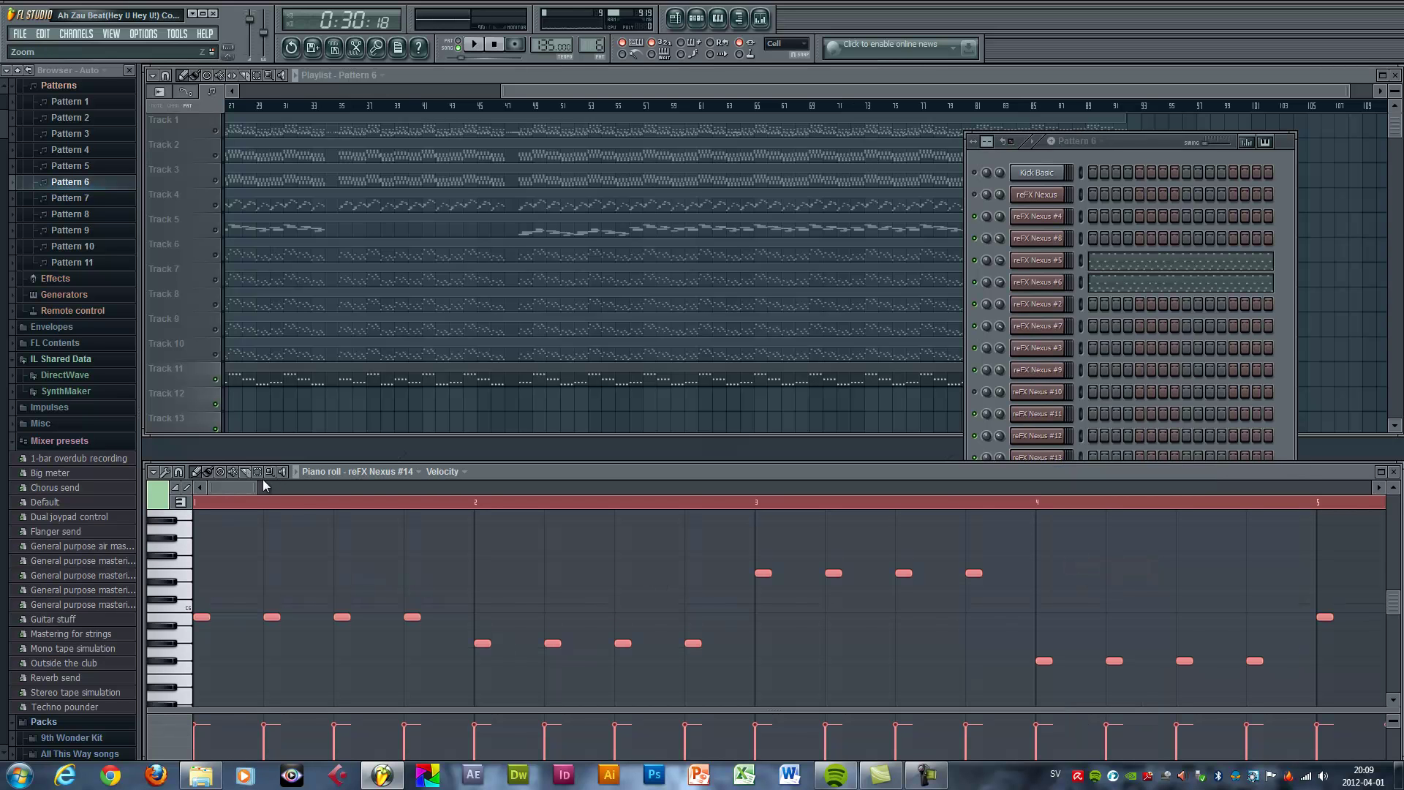
# Shift all reFX Nexus #14 notes half a beat later and play Pattern 6 from the start.
pyautogui.moveTo(258, 487)
pyautogui.mouseDown()
pyautogui.moveTo(468, 489)
pyautogui.moveTo(238, 492)
pyautogui.mouseUp()
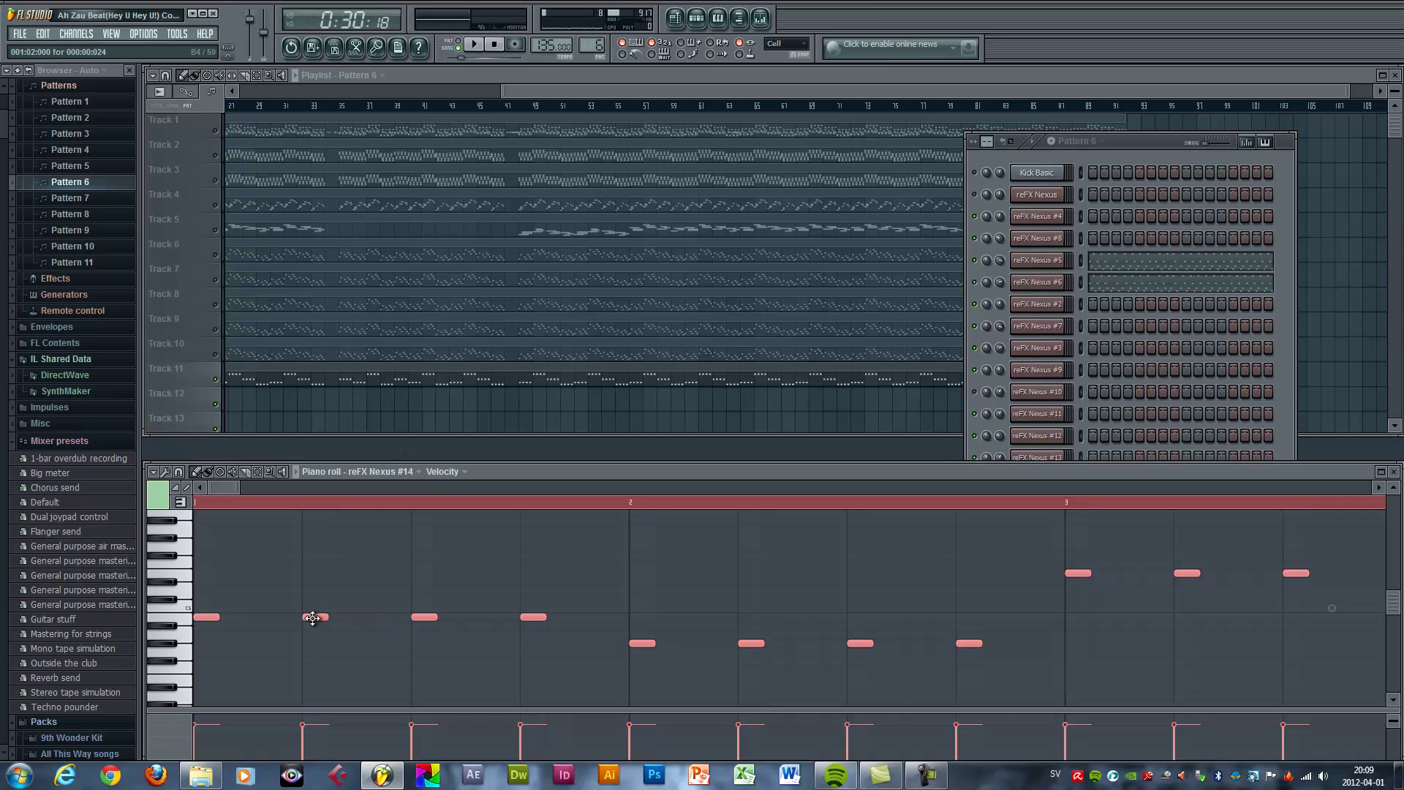
pyautogui.moveTo(319, 617); pyautogui.dragTo(353, 619)
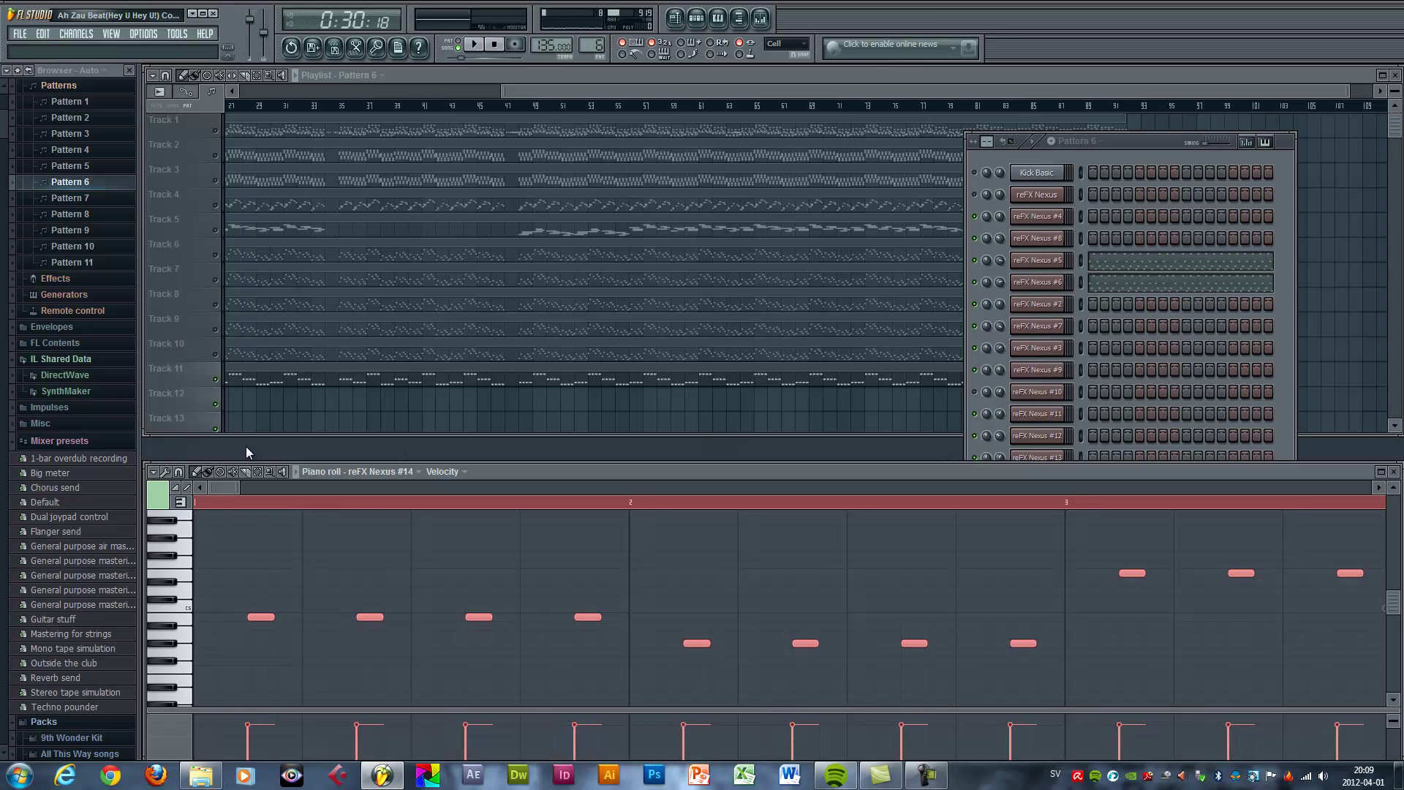
pyautogui.press('space')
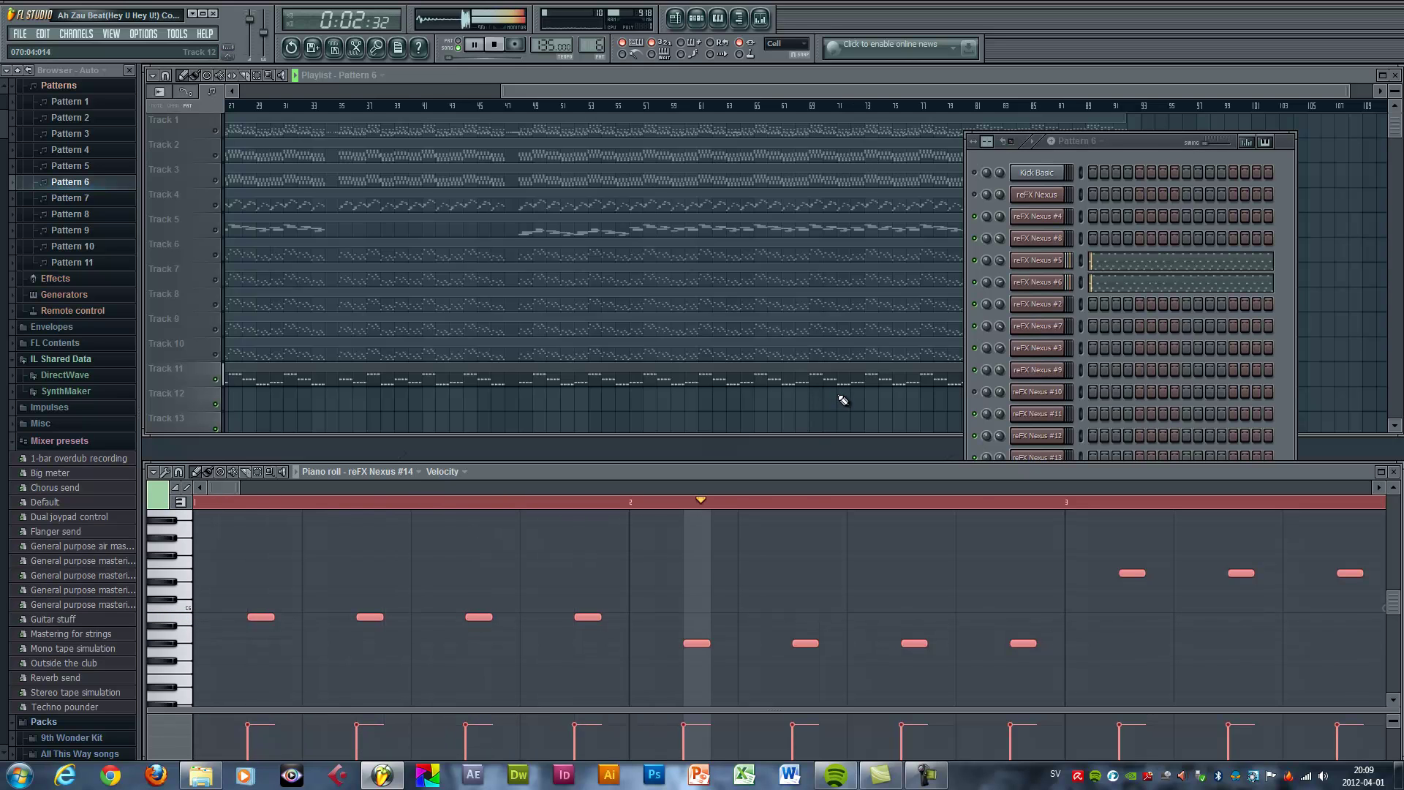
# Audition the TeeBee Bass 2 and TeeBee Bass 1 presets in reFX Nexus #14, return to UK Bass, close its windows and stop playback.
pyautogui.click(1152, 142)
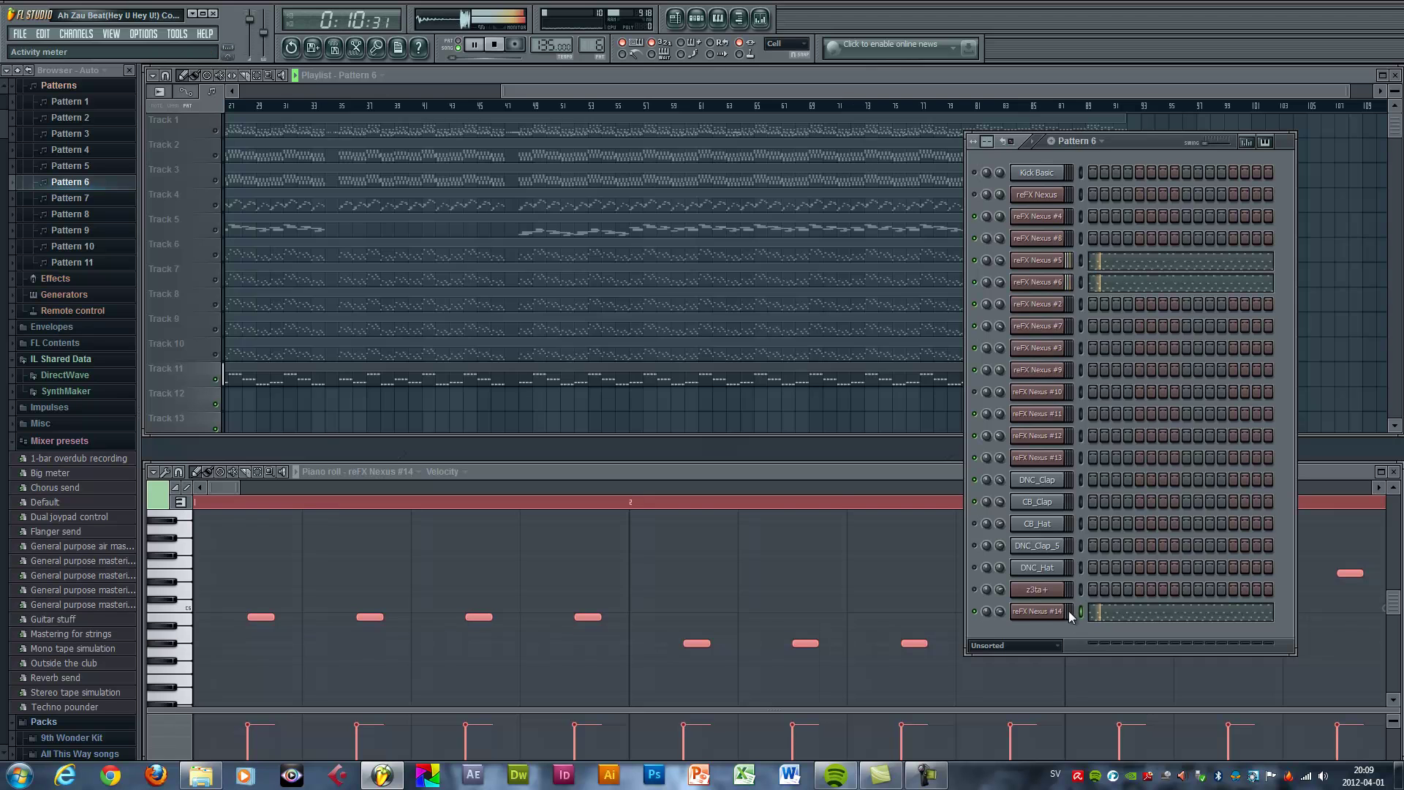
pyautogui.click(1039, 614)
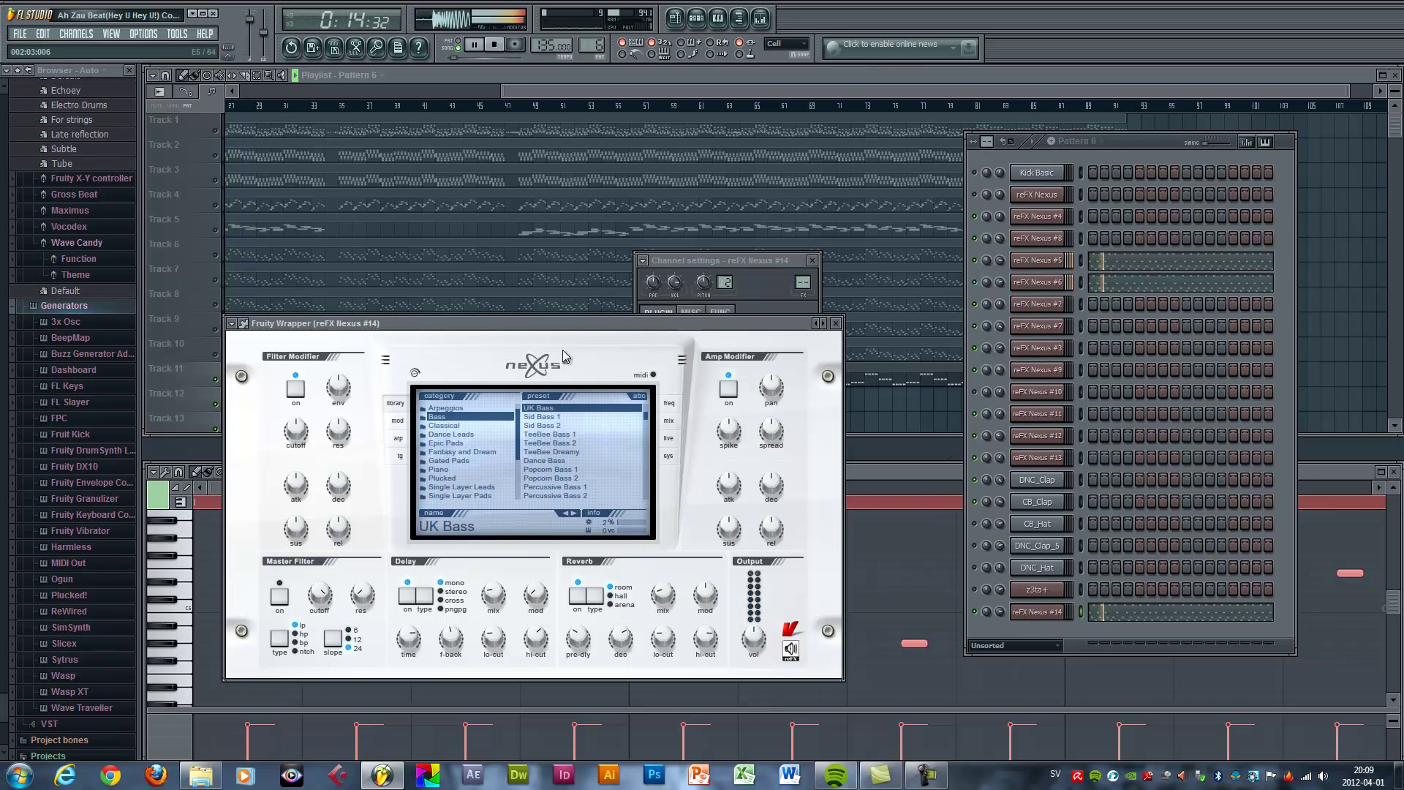
pyautogui.scroll(3, 646, 415)
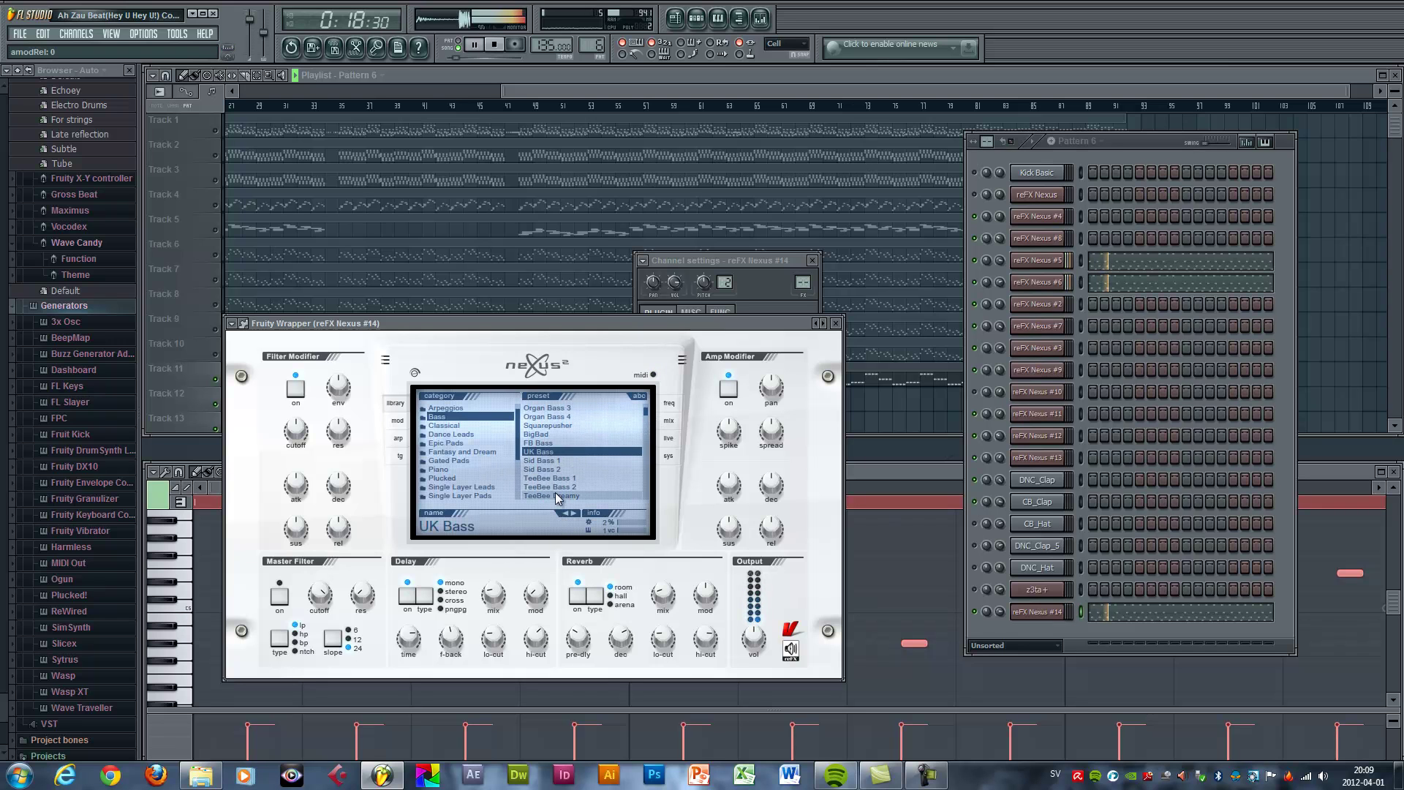
pyautogui.click(576, 485)
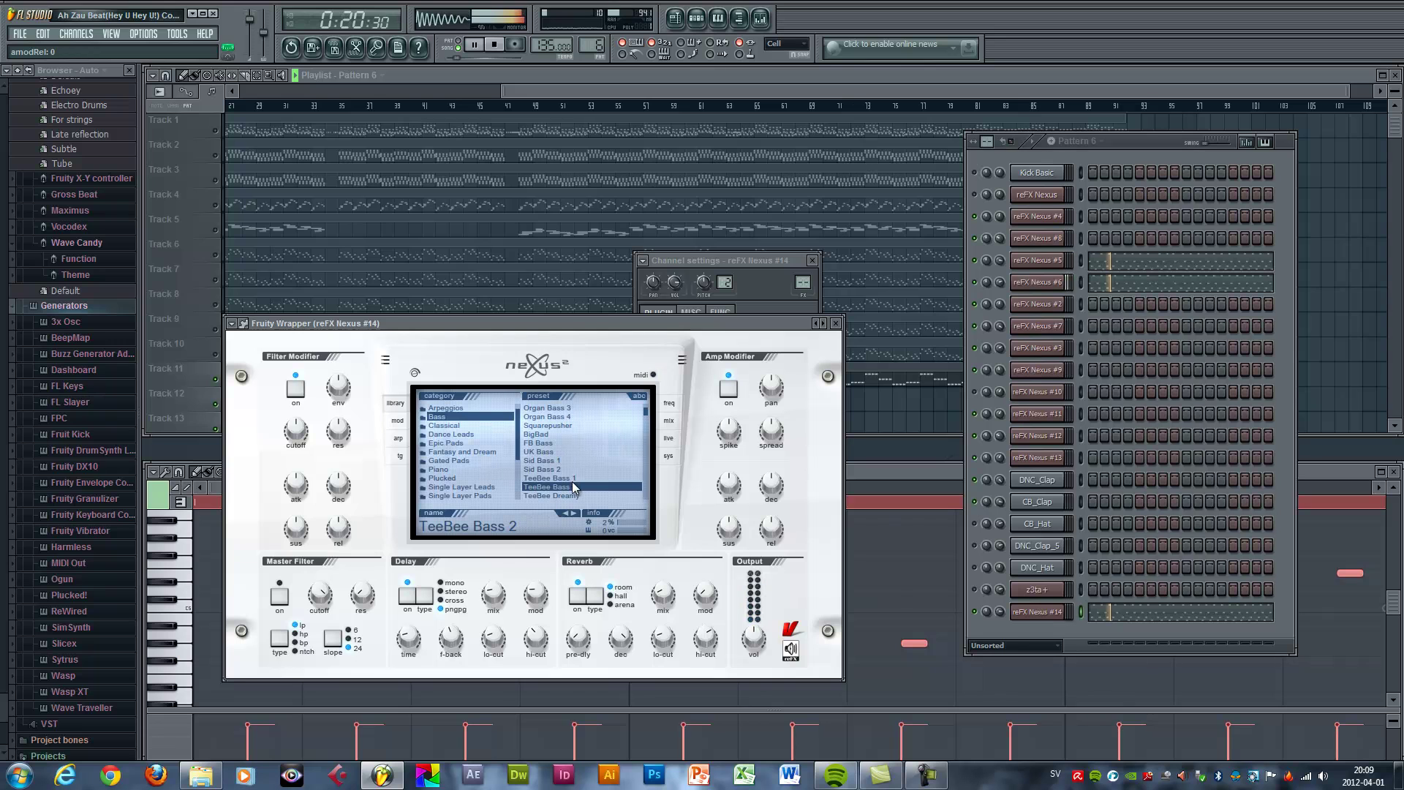
pyautogui.click(557, 477)
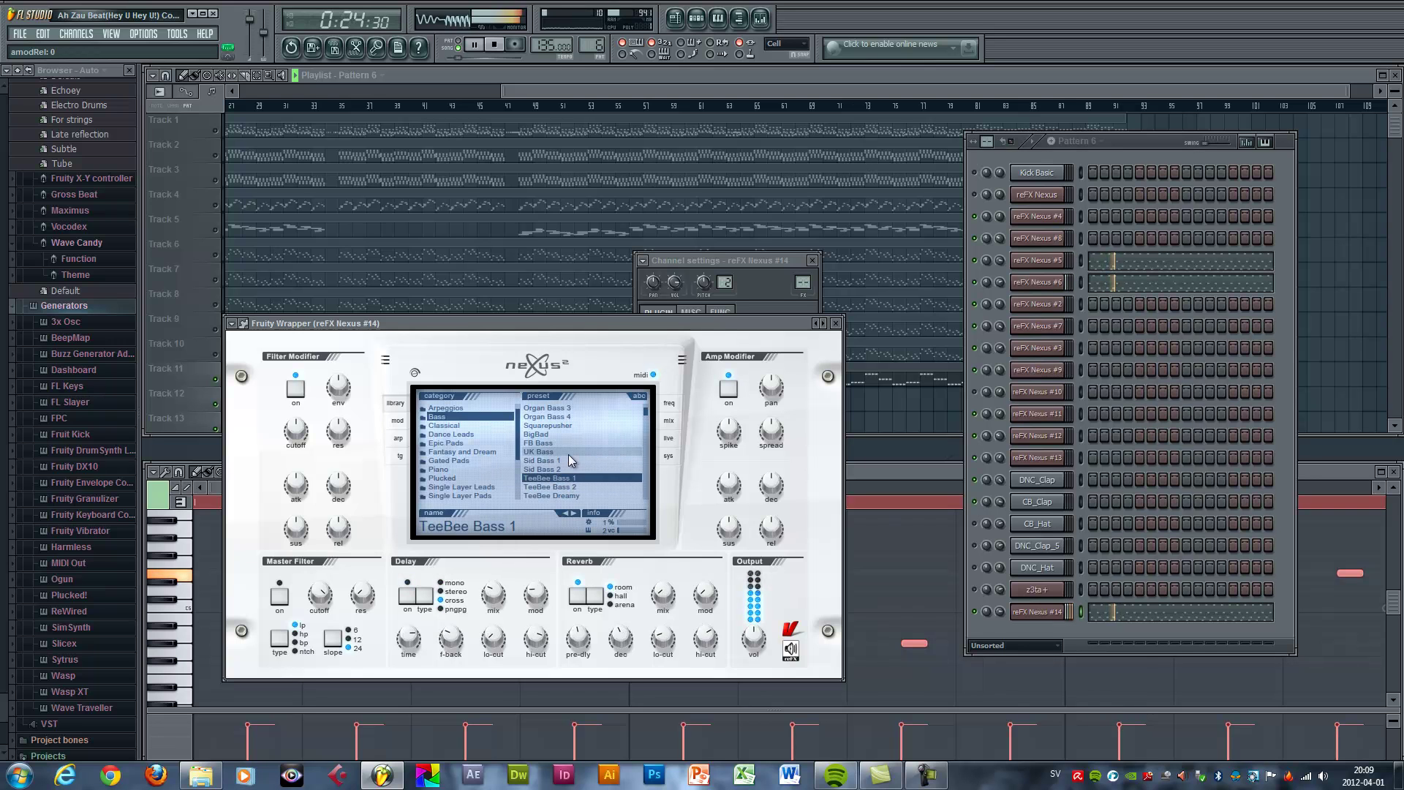
pyautogui.click(560, 451)
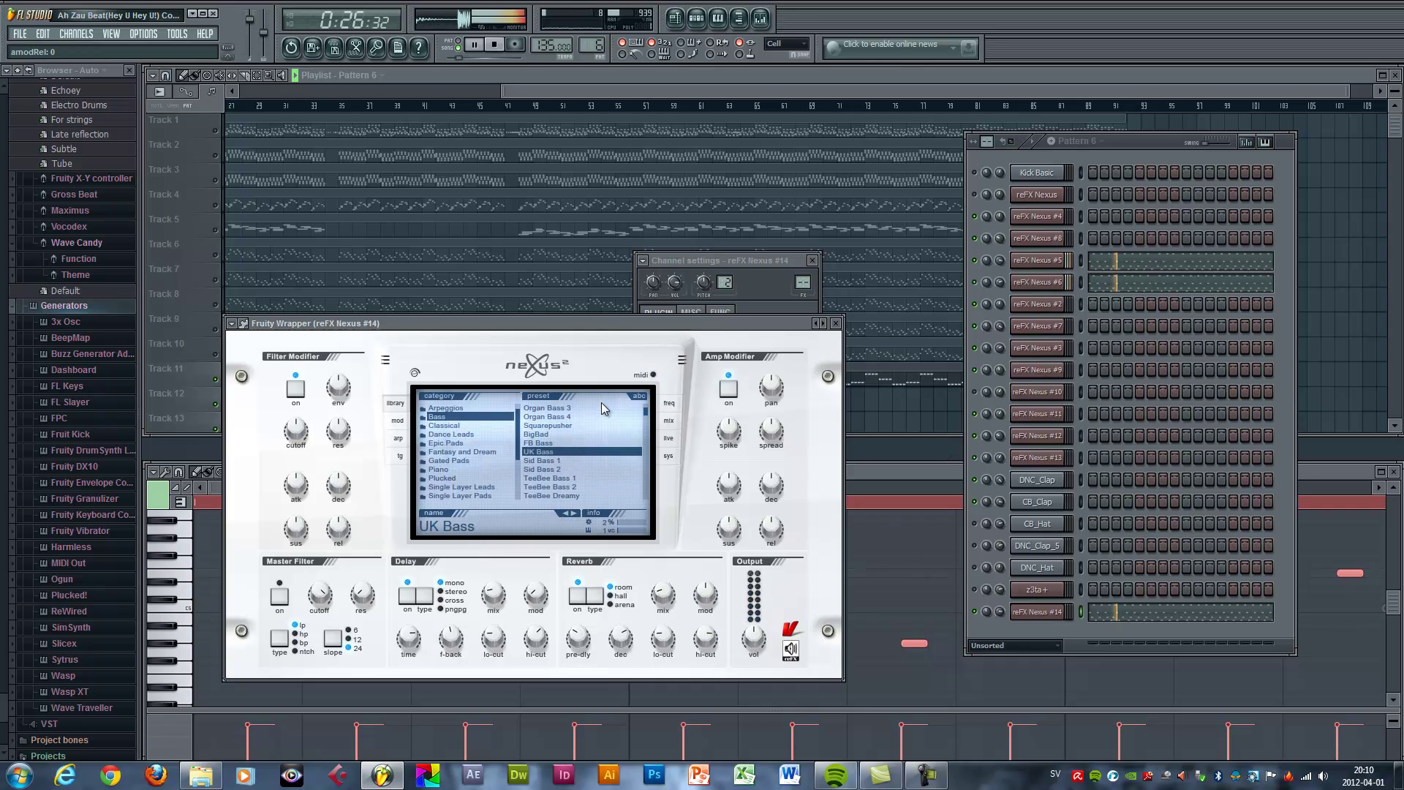
pyautogui.click(836, 323)
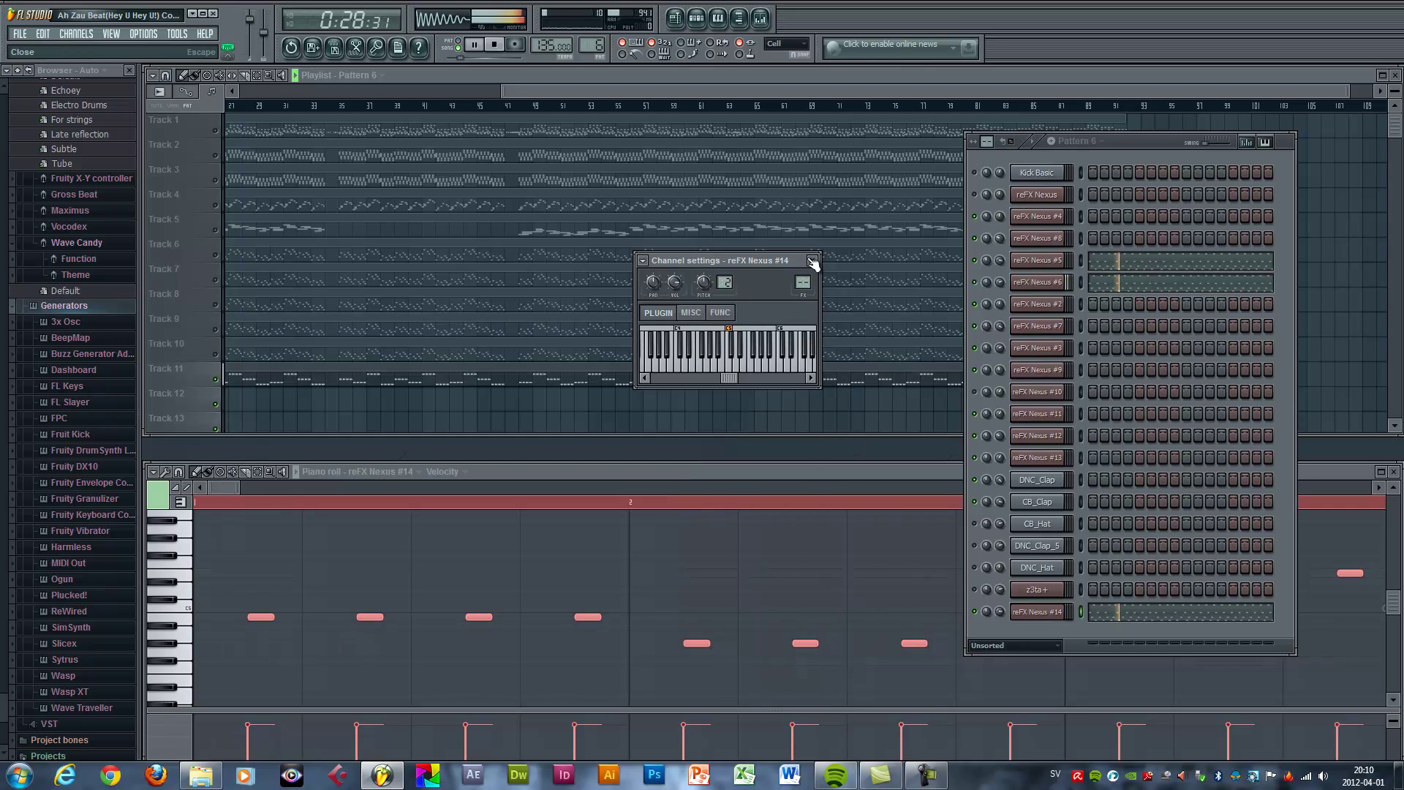
pyautogui.click(811, 260)
pyautogui.press('space')
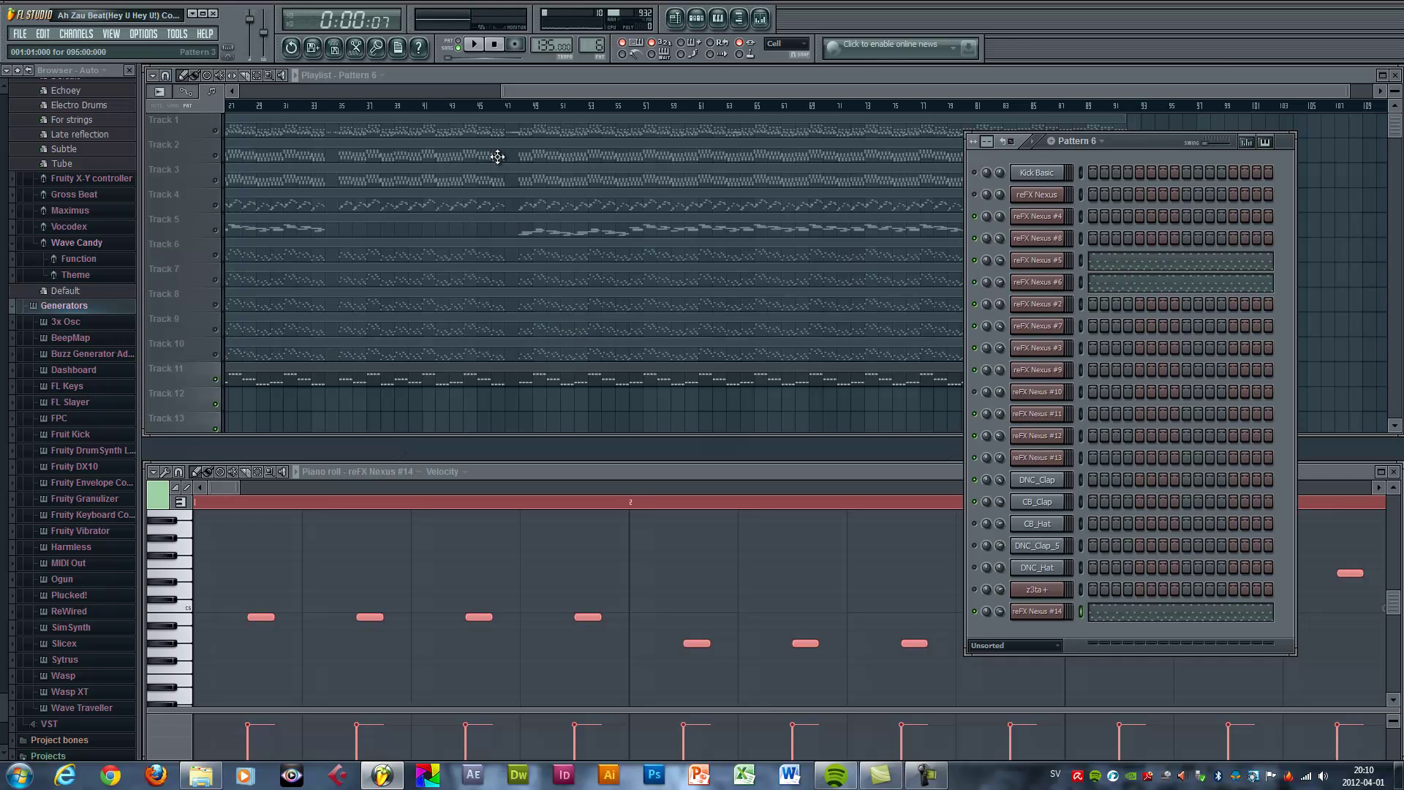
# Open the piano roll of the DNC_Clap channel and play Pattern 6 from the start.
pyautogui.rightClick(1044, 484)
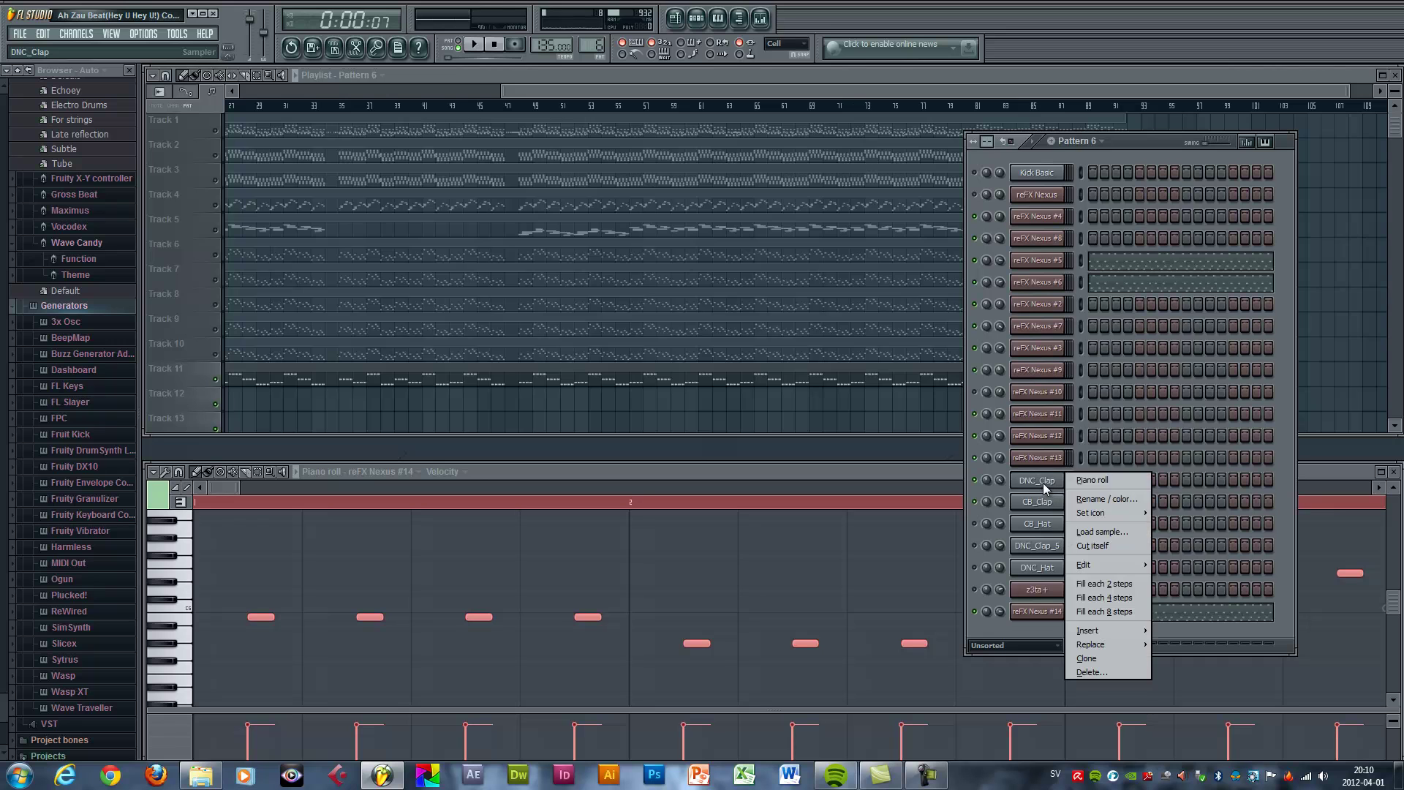
pyautogui.click(1103, 479)
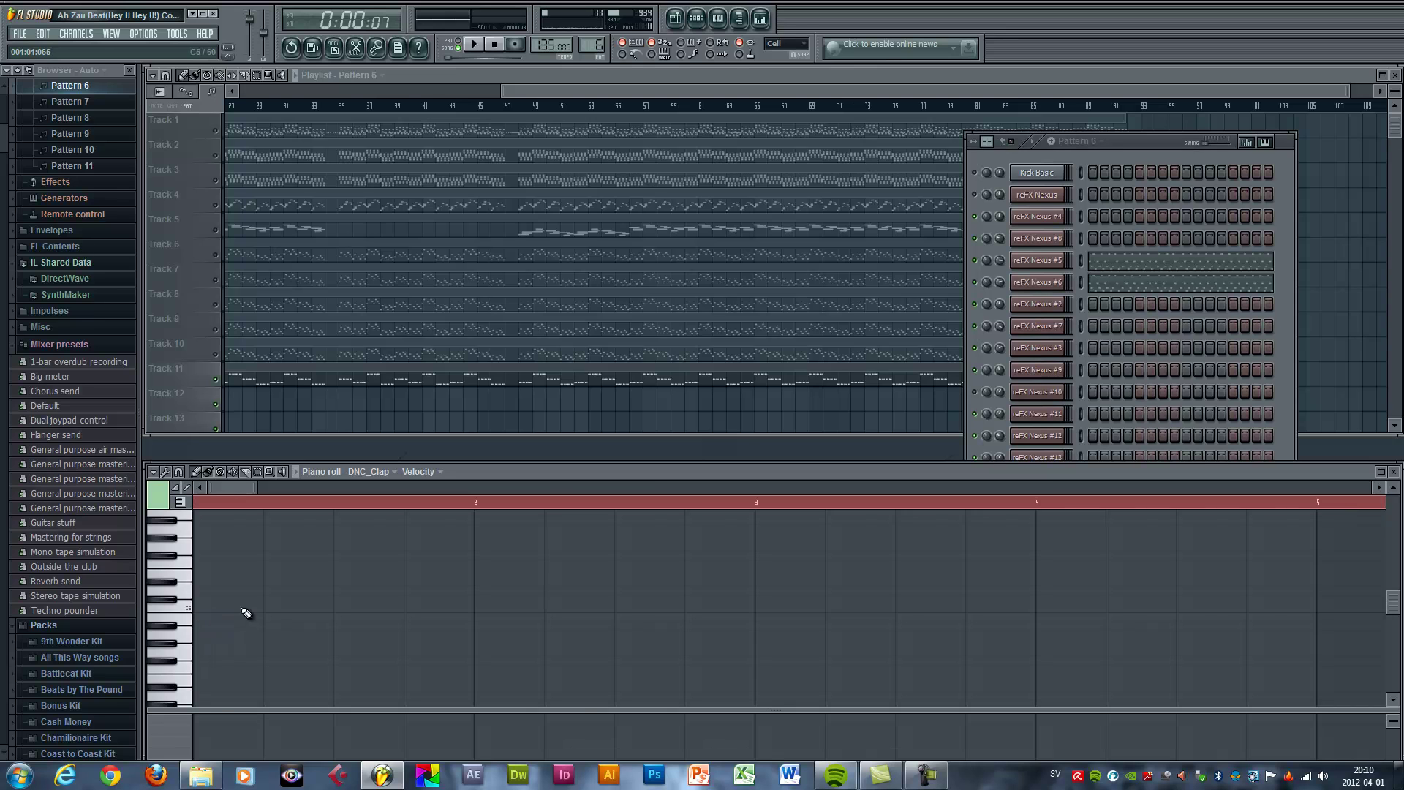
pyautogui.press('space')
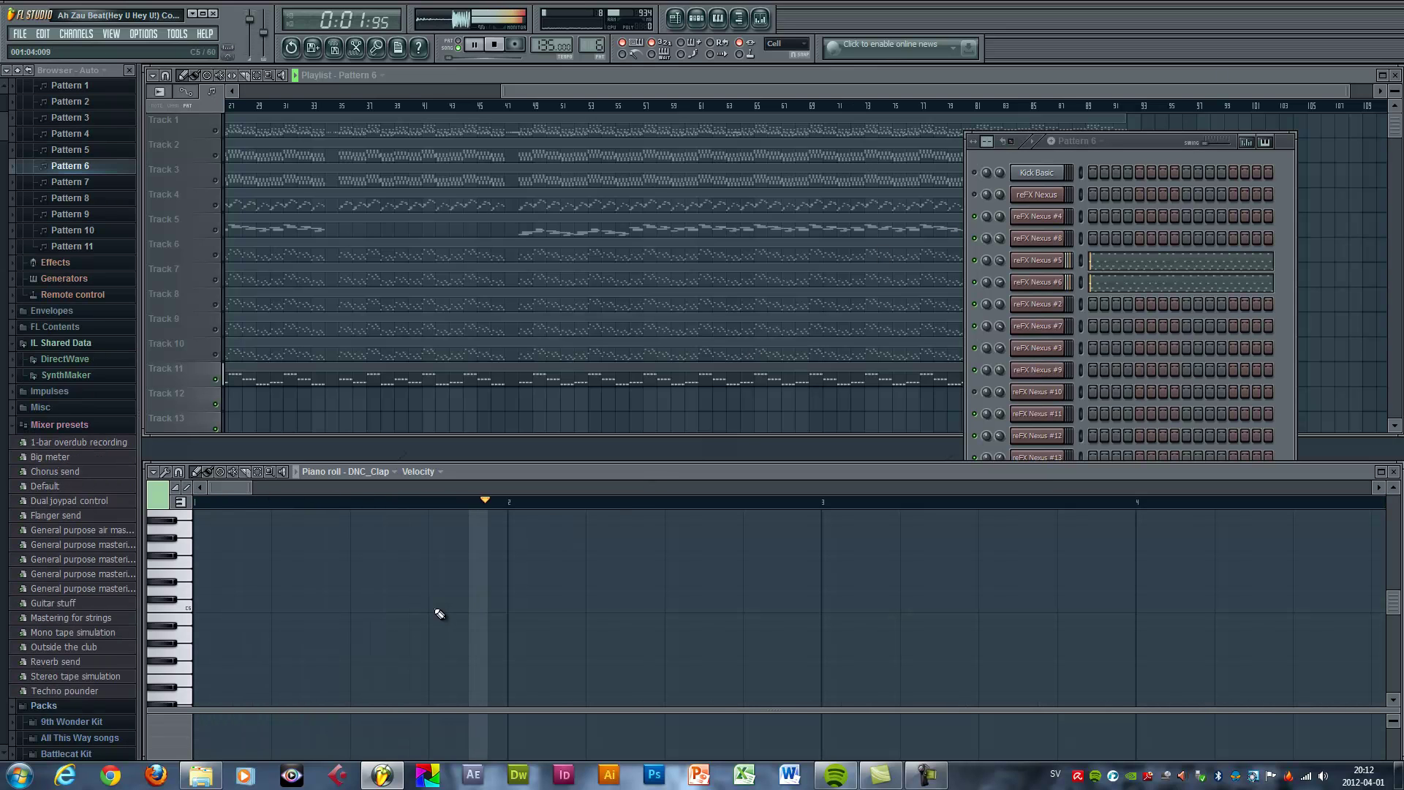
# Add C5 claps on beats 2 and 4 of bars 1 and 2, plus one half a beat before beat 4 of bar 2.
pyautogui.press('space')
pyautogui.click(284, 608)
pyautogui.click(438, 608)
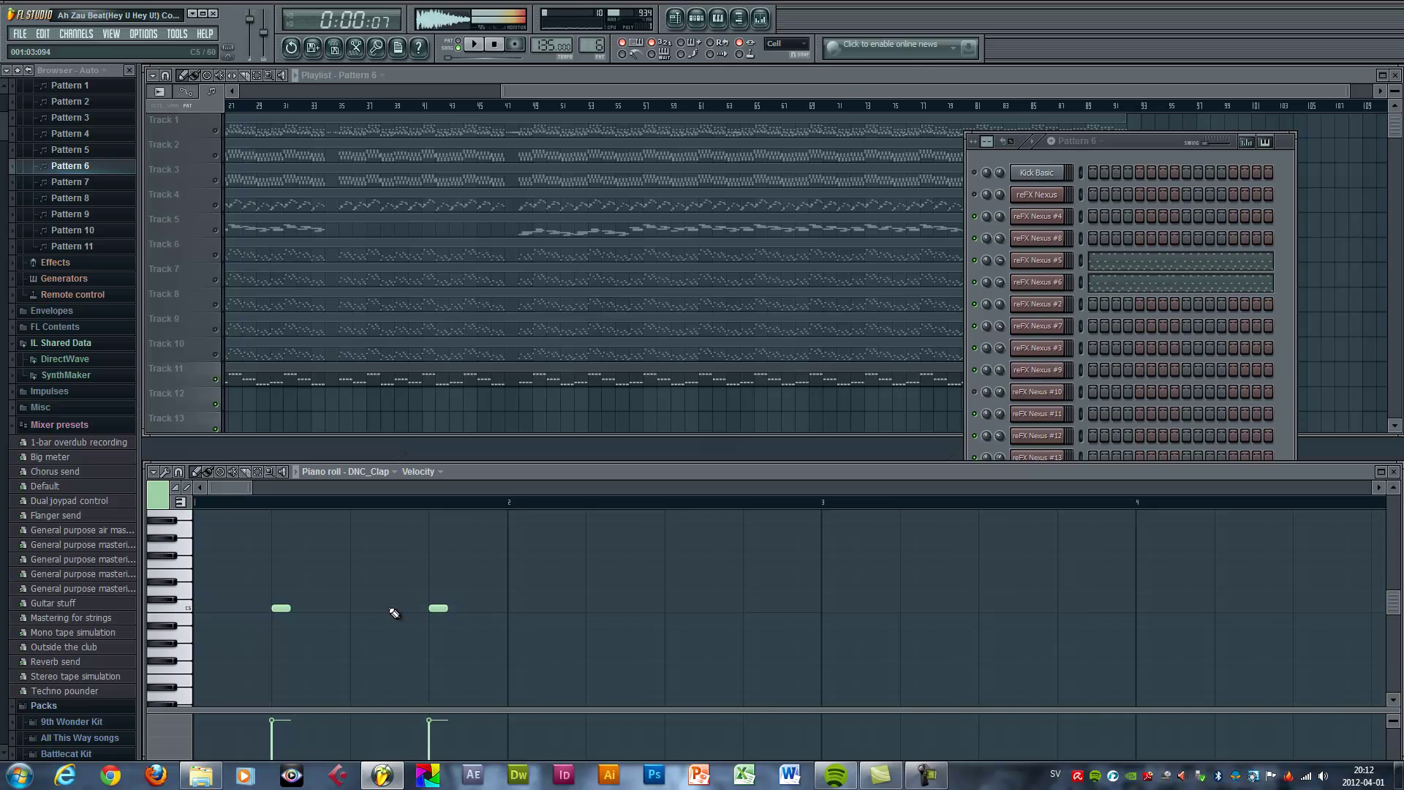
pyautogui.press('space')
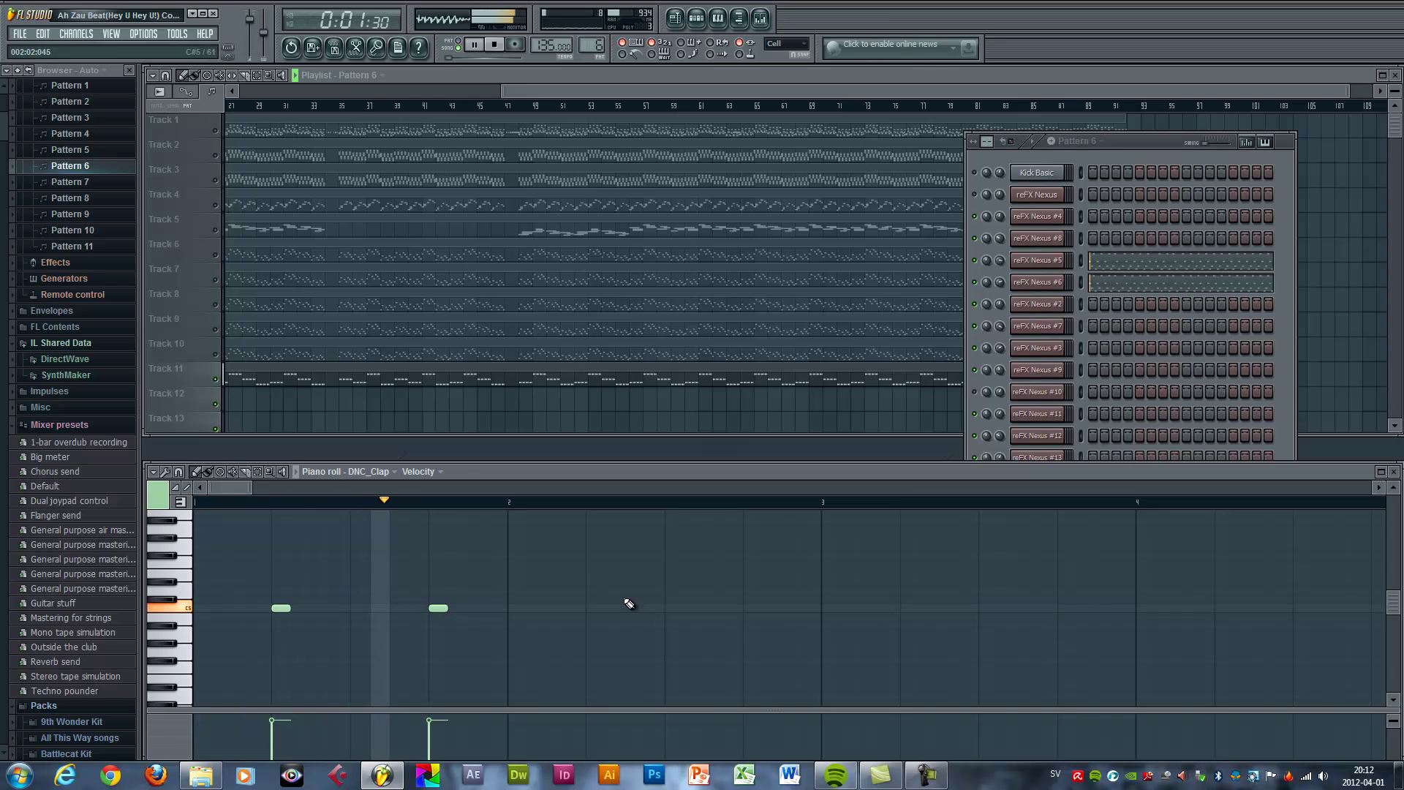
pyautogui.click(595, 609)
pyautogui.press('space')
pyautogui.click(714, 608)
pyautogui.click(750, 609)
pyautogui.press('space')
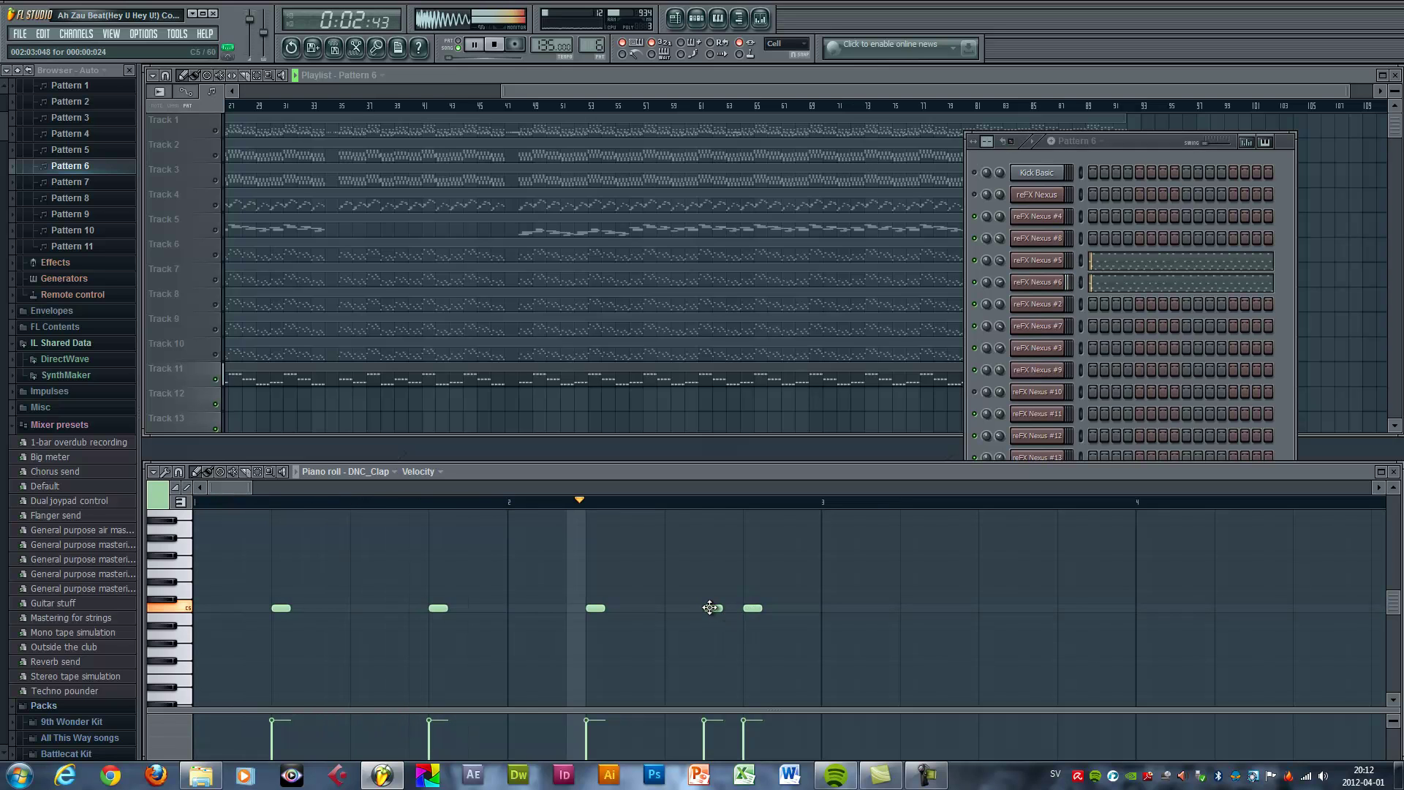
pyautogui.press('space')
# Add claps on beats 2 and 4 of bar 3, beat 2 of bar 4, and three half-beat-spaced claps closing bar 4.
pyautogui.click(907, 608)
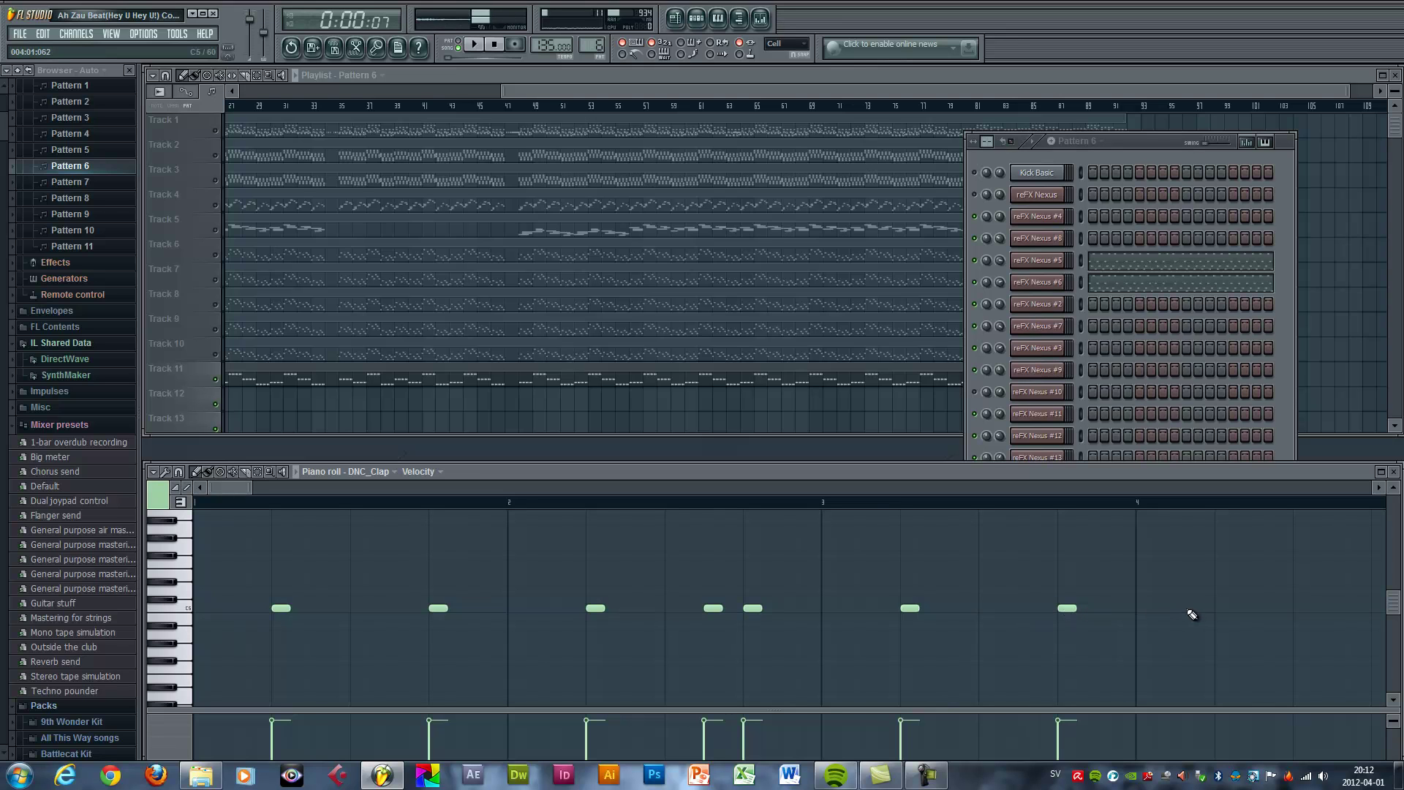
pyautogui.click(1221, 608)
pyautogui.moveTo(250, 486); pyautogui.dragTo(280, 488)
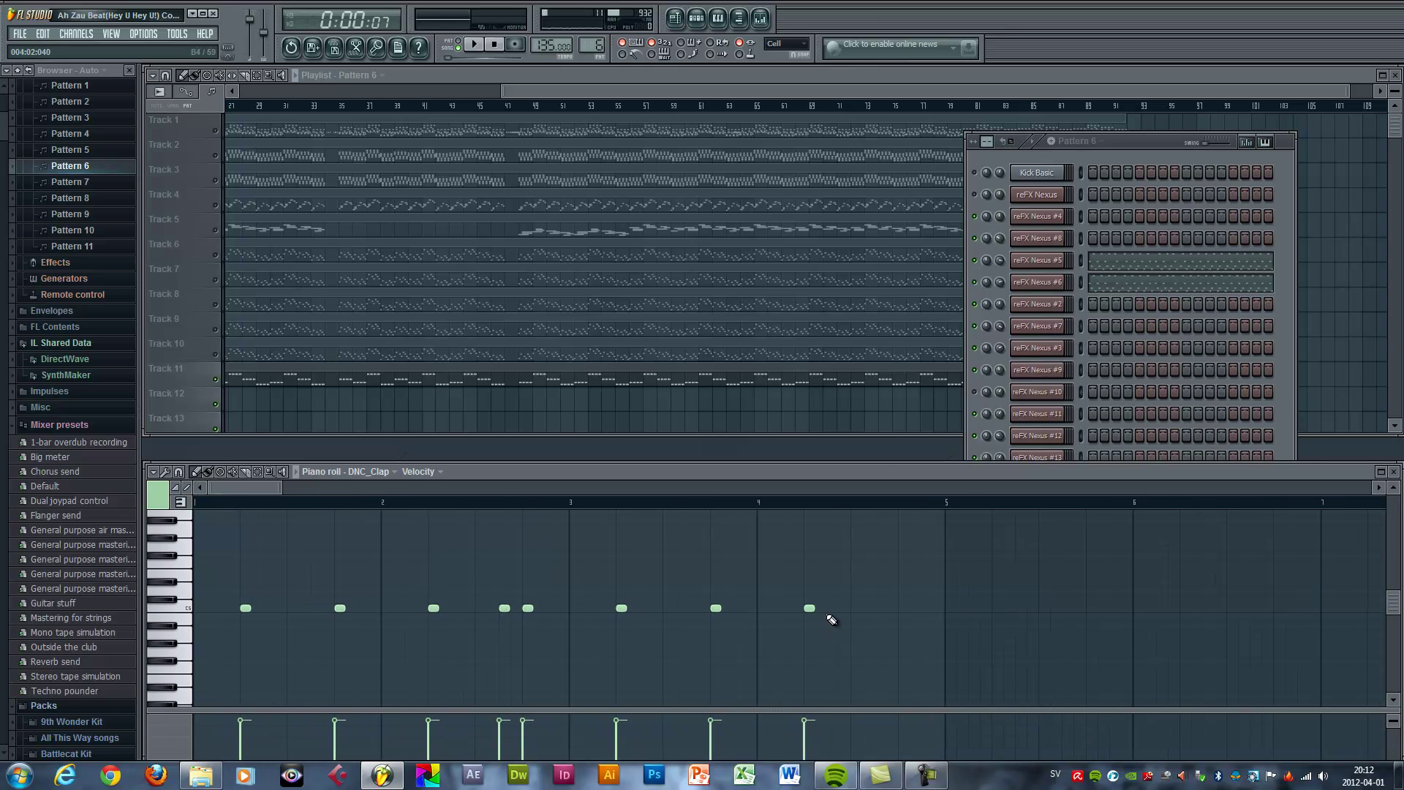
pyautogui.press('space')
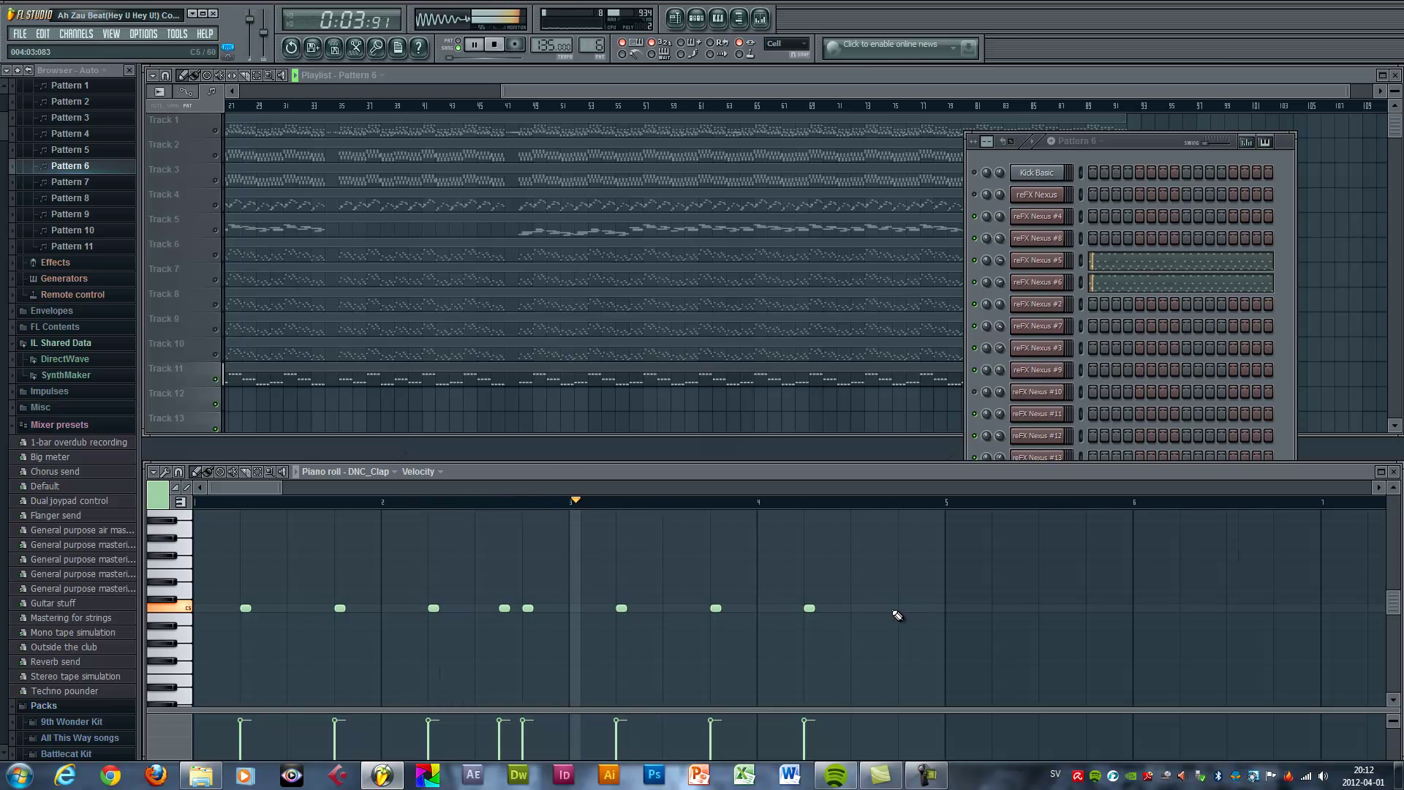
pyautogui.click(881, 607)
pyautogui.click(904, 608)
pyautogui.click(928, 607)
pyautogui.press('space')
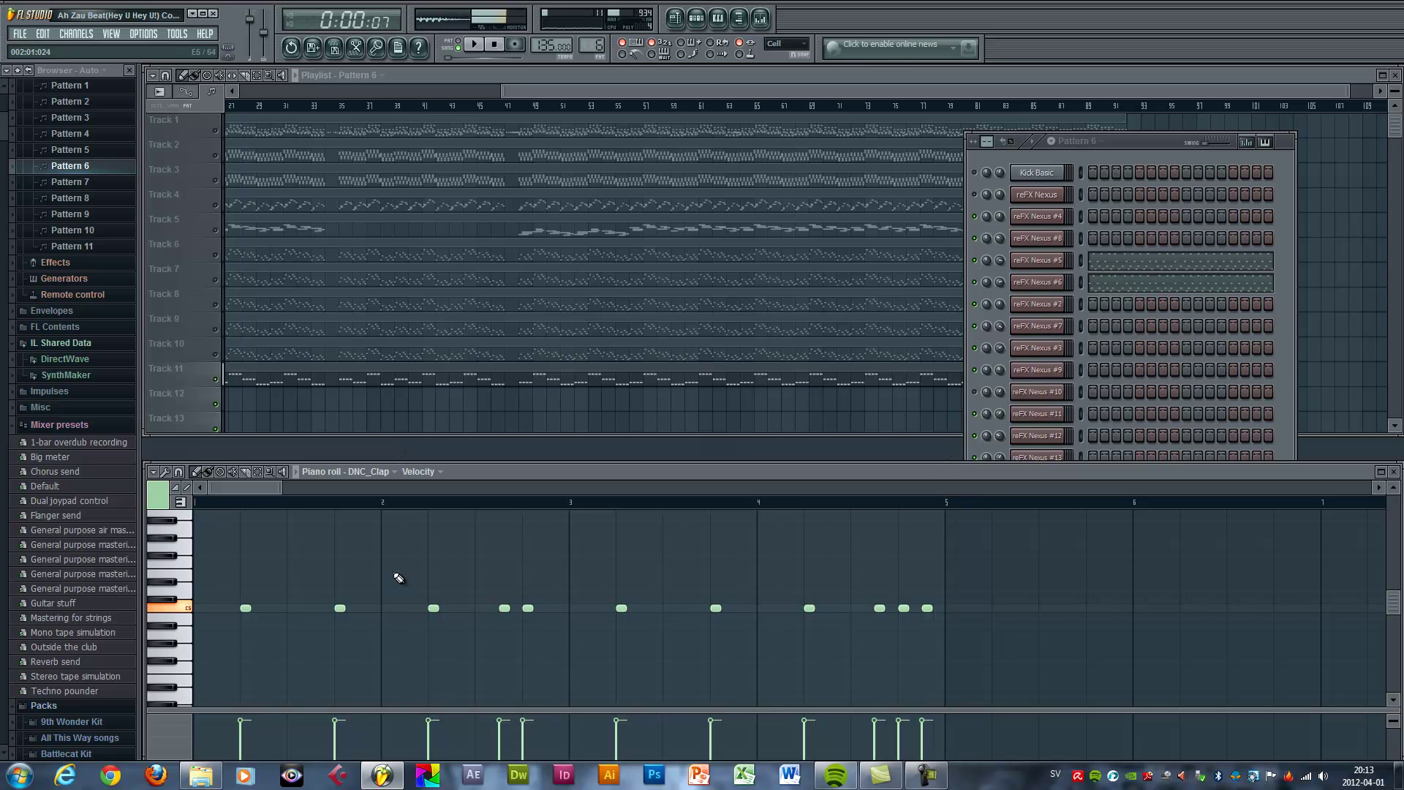
# Select the four-bar clap phrase, duplicate it through bar 16 and briefly play from bar 16.
pyautogui.moveTo(941, 560); pyautogui.dragTo(188, 671)
pyautogui.moveTo(245, 487); pyautogui.dragTo(390, 494)
pyautogui.hotkey('ctrl', 'b')
pyautogui.hotkey('ctrl', 'b')
pyautogui.click(435, 403)
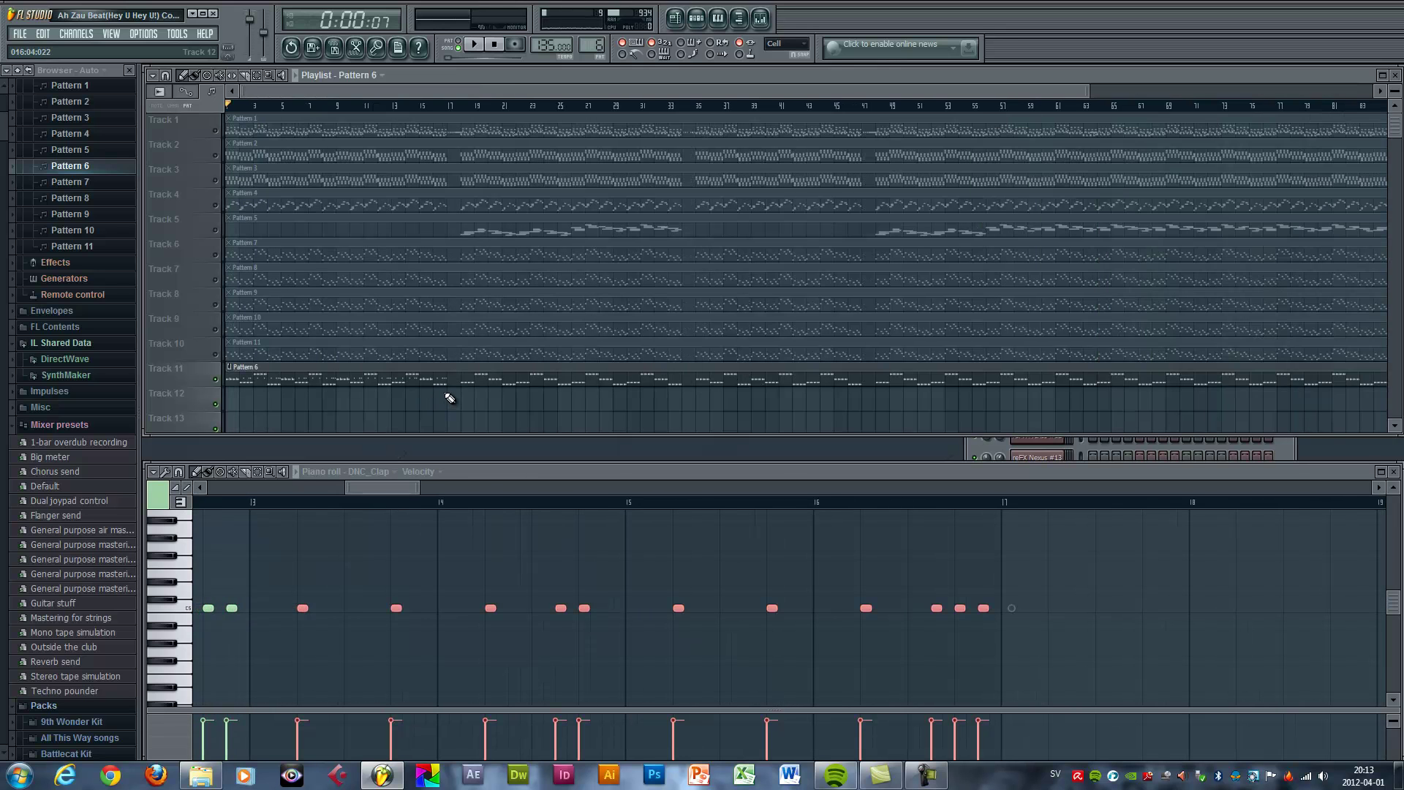
pyautogui.click(895, 511)
pyautogui.press('space')
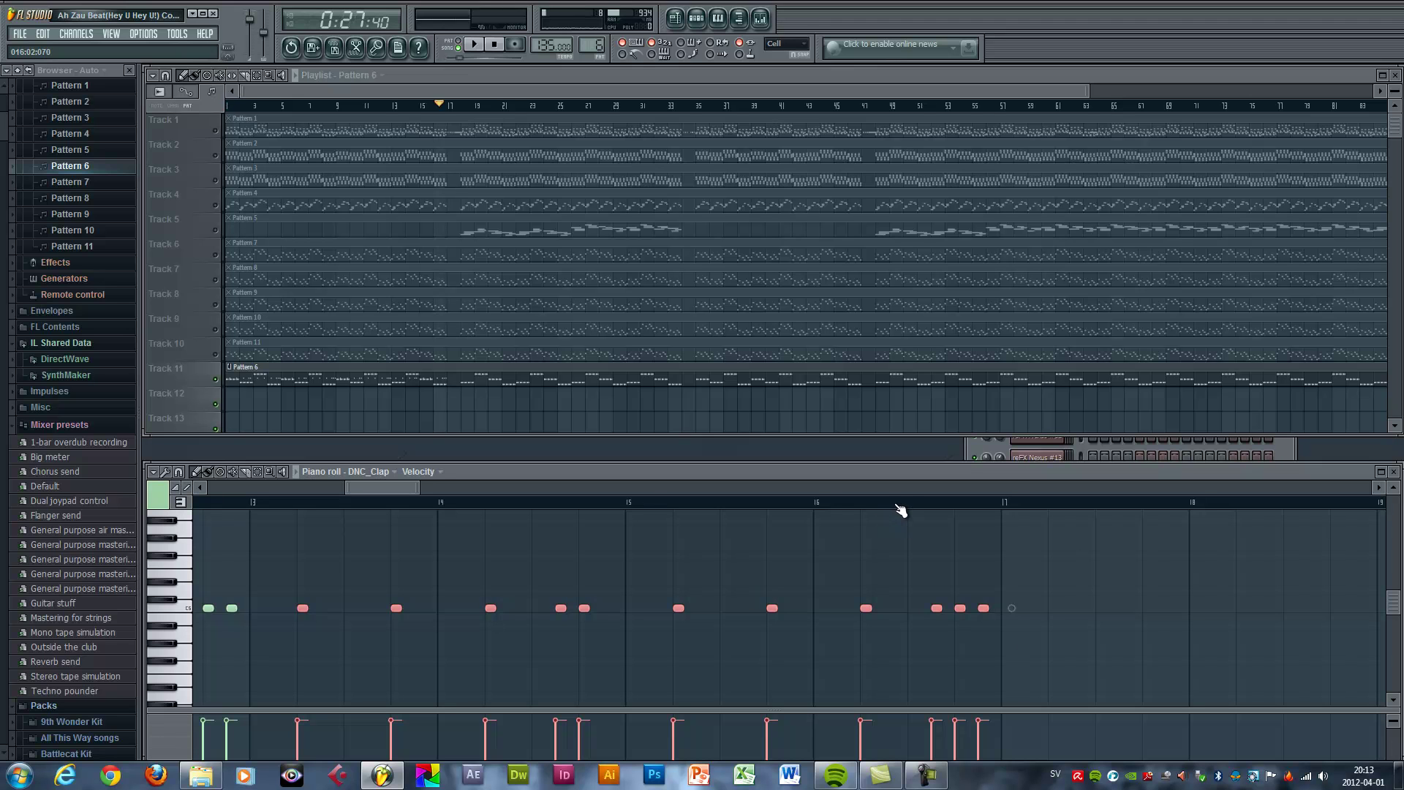
pyautogui.press('space')
# Add a bar 17 clap fill: three half-beat-spaced claps from beat 2, then seven quarter-beat-spaced claps up to bar 18, and play it.
pyautogui.moveTo(410, 488)
pyautogui.mouseDown()
pyautogui.moveTo(430, 489)
pyautogui.moveTo(409, 491)
pyautogui.mouseUp()
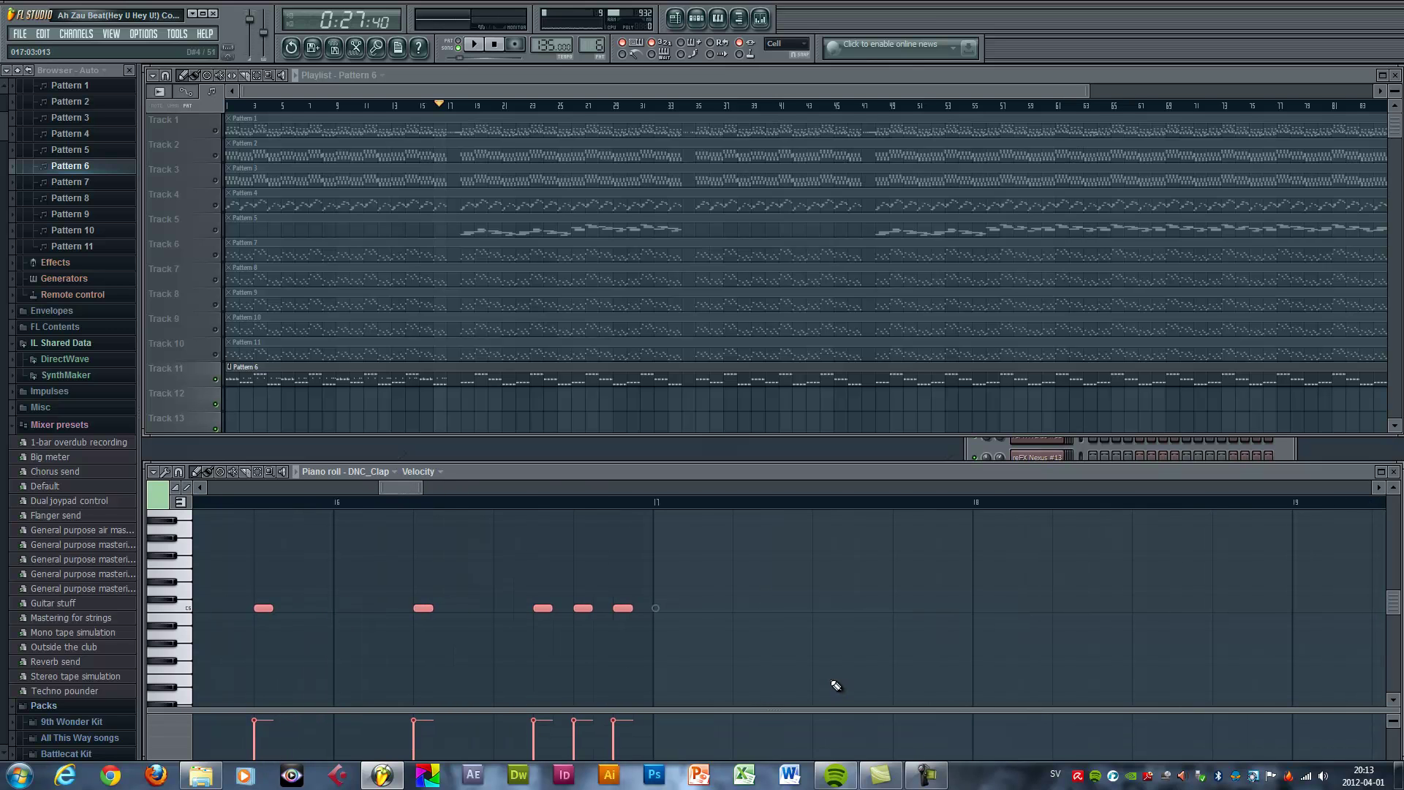
pyautogui.click(743, 609)
pyautogui.click(782, 609)
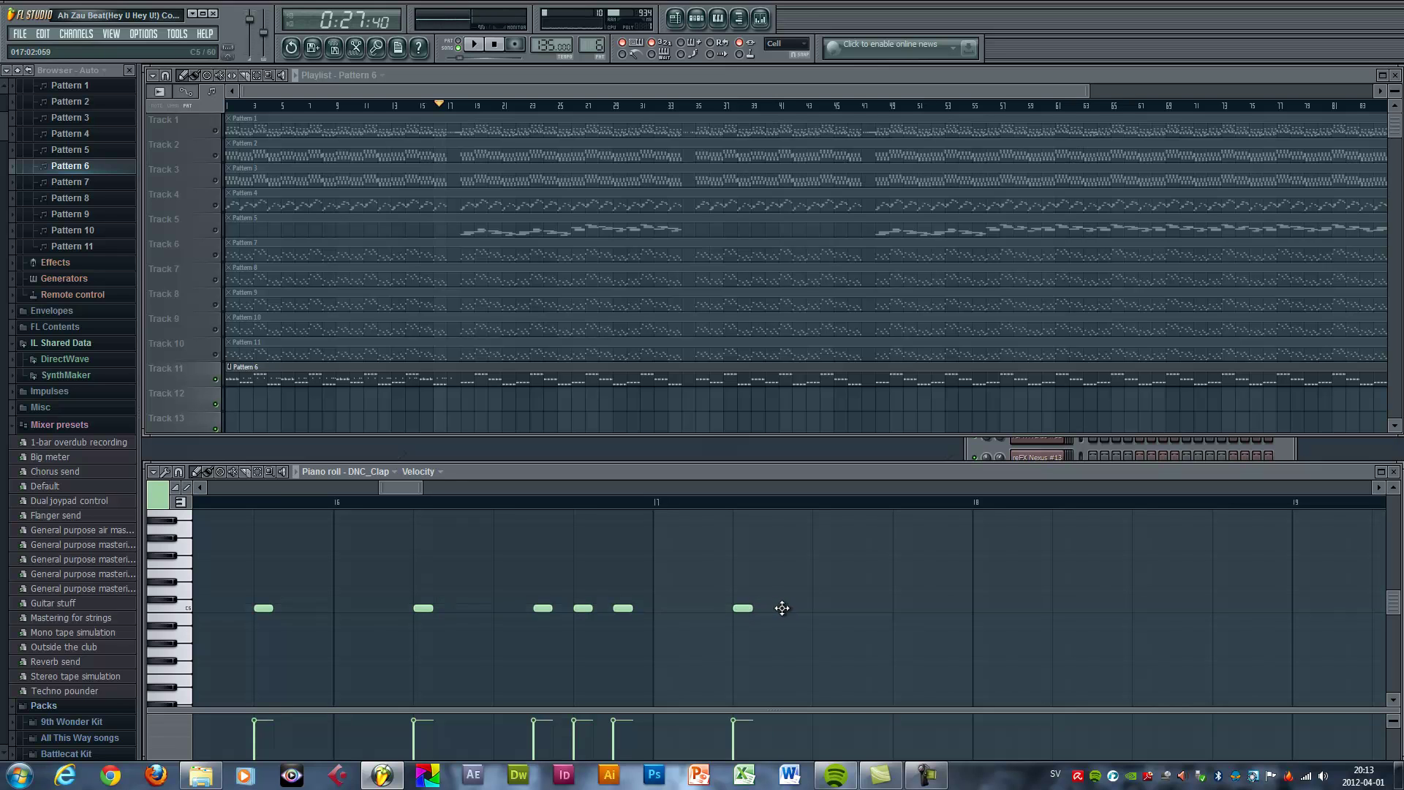
pyautogui.click(822, 609)
pyautogui.click(862, 609)
pyautogui.click(882, 609)
pyautogui.click(902, 610)
pyautogui.click(922, 609)
pyautogui.click(942, 609)
pyautogui.click(962, 609)
pyautogui.click(982, 609)
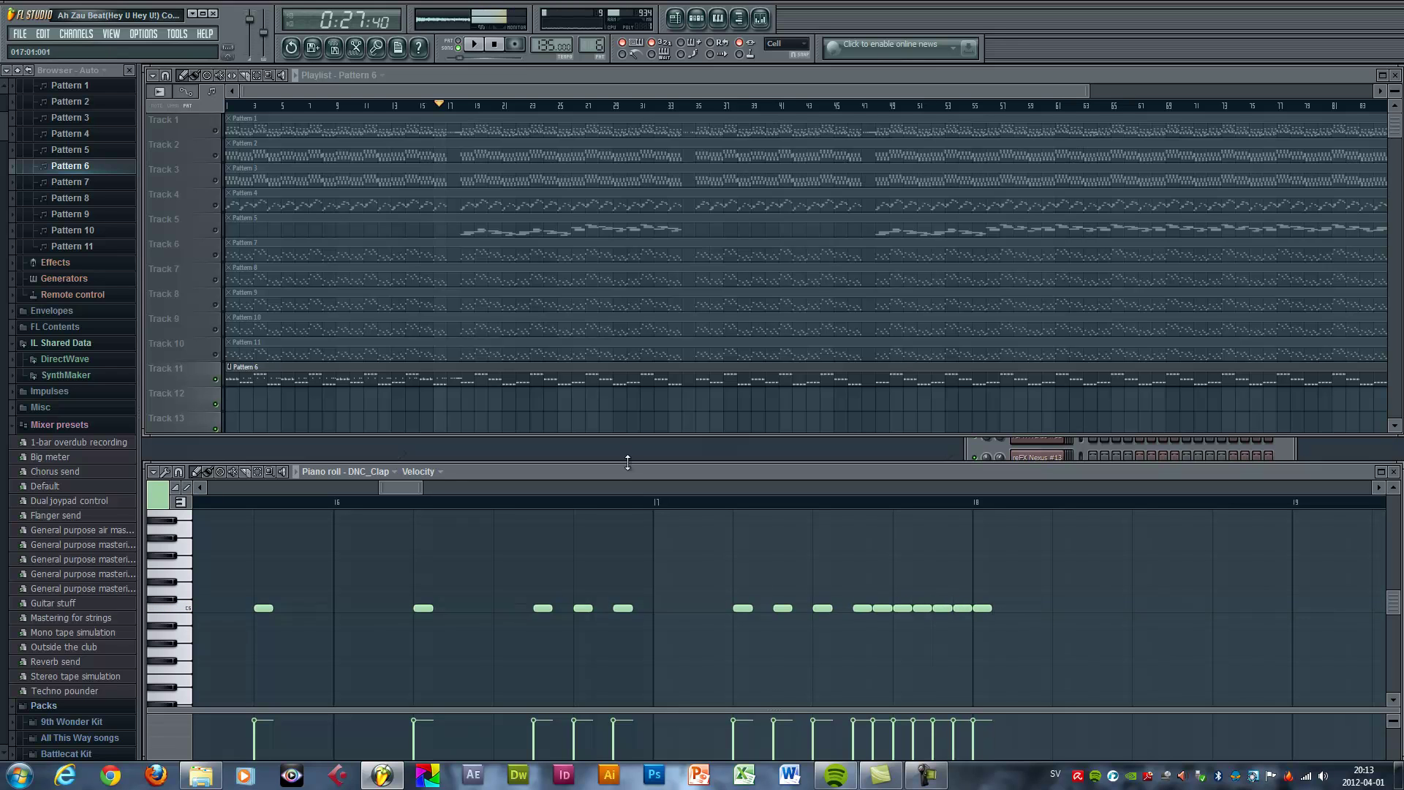
pyautogui.press('space')
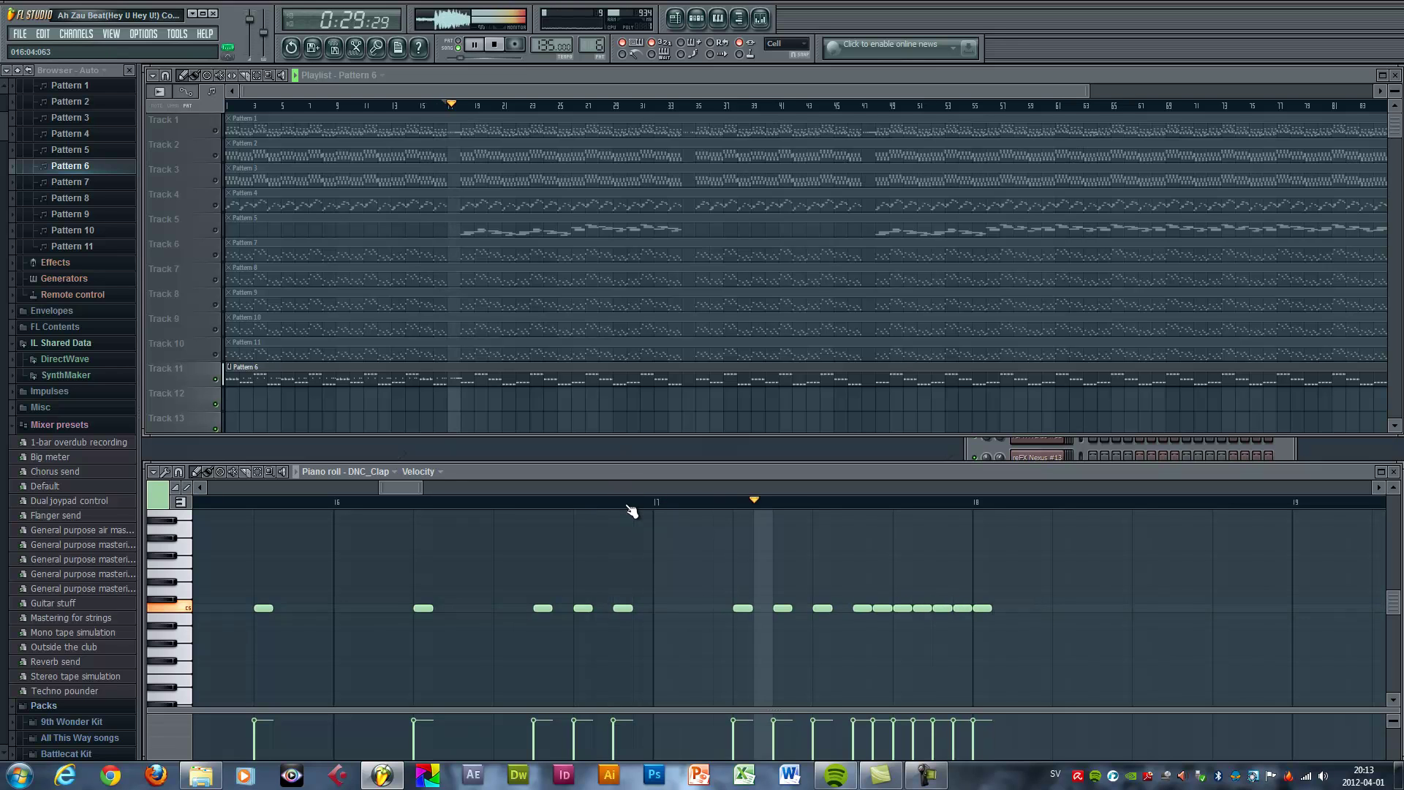
pyautogui.press('space')
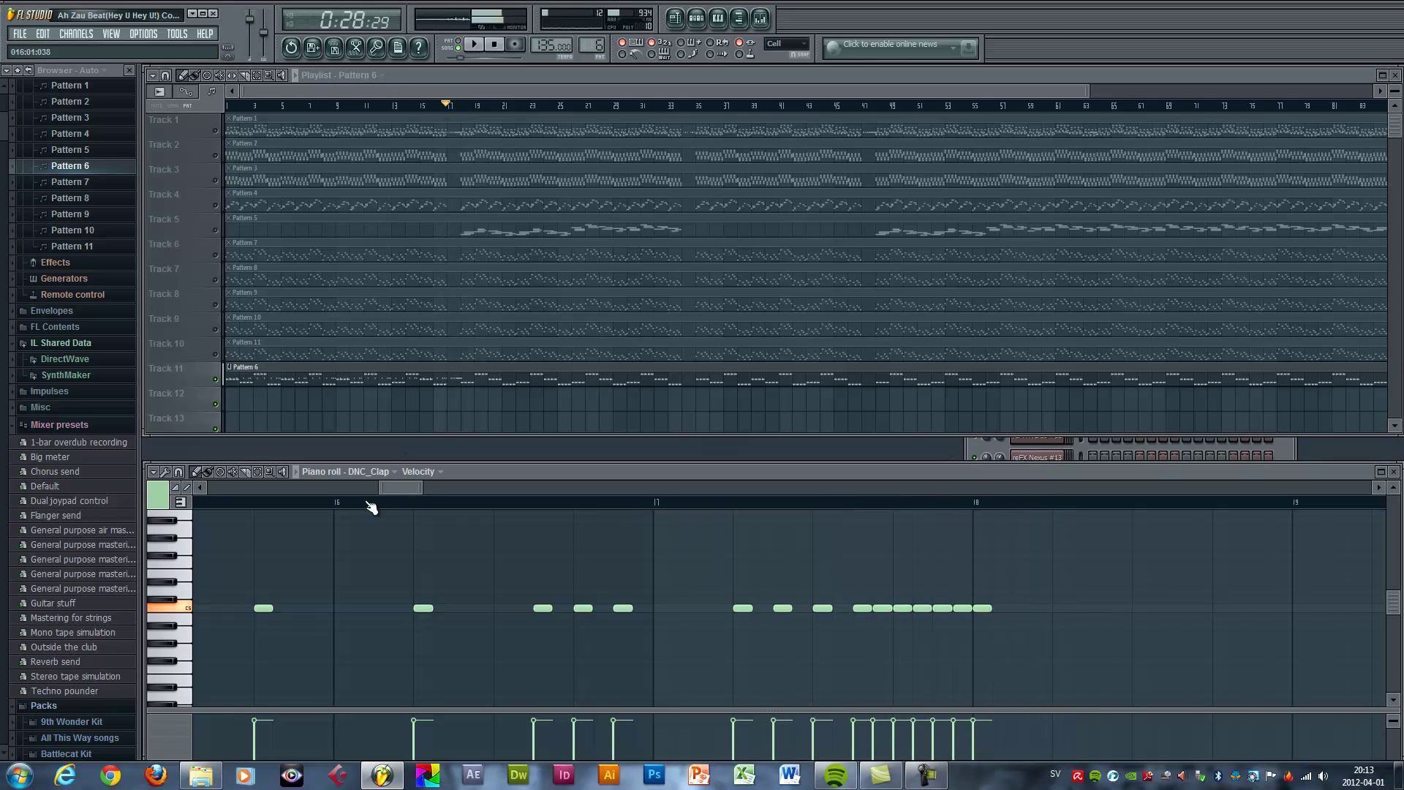
# Add claps on beats 2 and 4 of bars 18 and 19, plus one half a beat before bar 19's beat 4, and play them.
pyautogui.moveTo(395, 488)
pyautogui.mouseDown()
pyautogui.moveTo(433, 495)
pyautogui.moveTo(410, 493)
pyautogui.mouseUp()
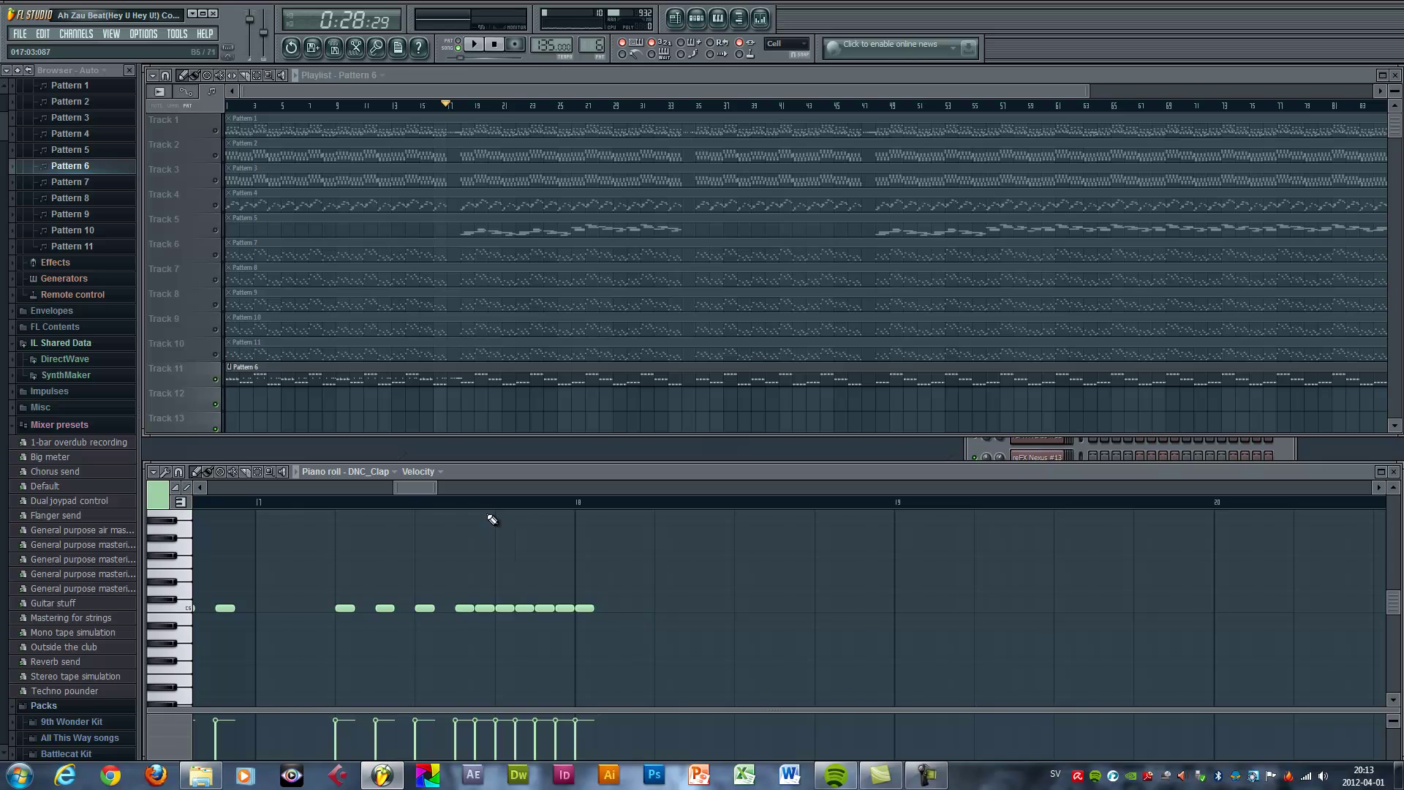
pyautogui.moveTo(434, 488); pyautogui.dragTo(399, 486)
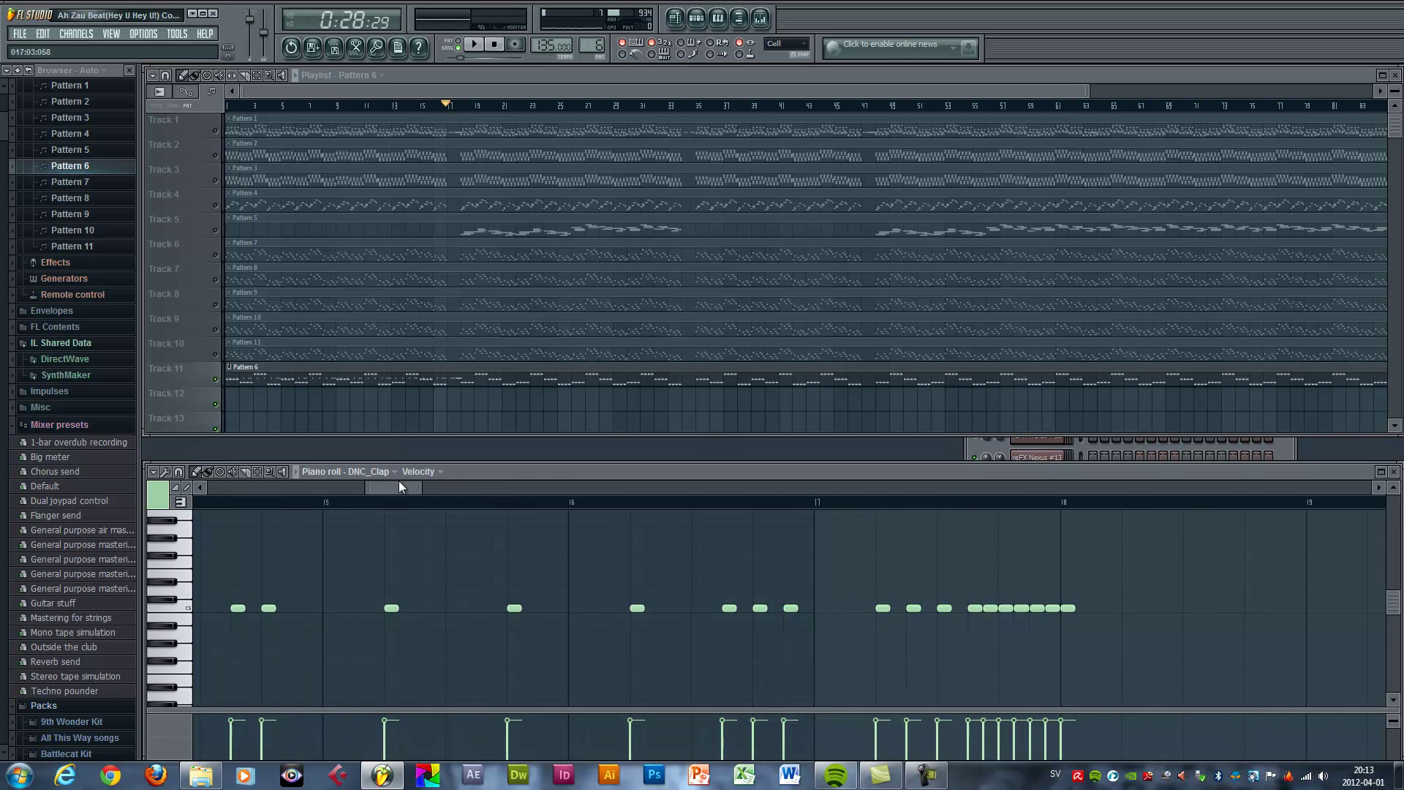
pyautogui.click(1154, 610)
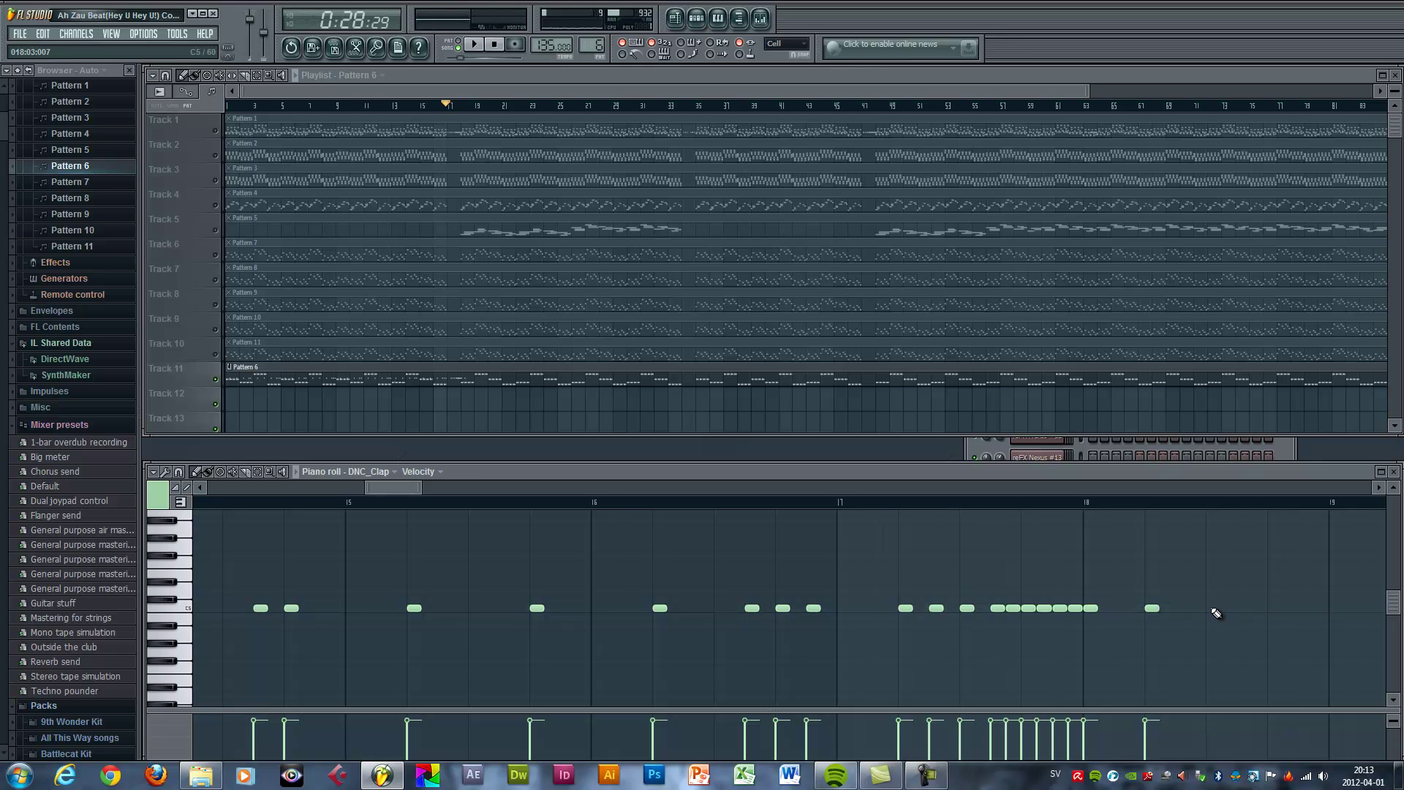
pyautogui.click(1279, 609)
pyautogui.moveTo(397, 486); pyautogui.dragTo(411, 486)
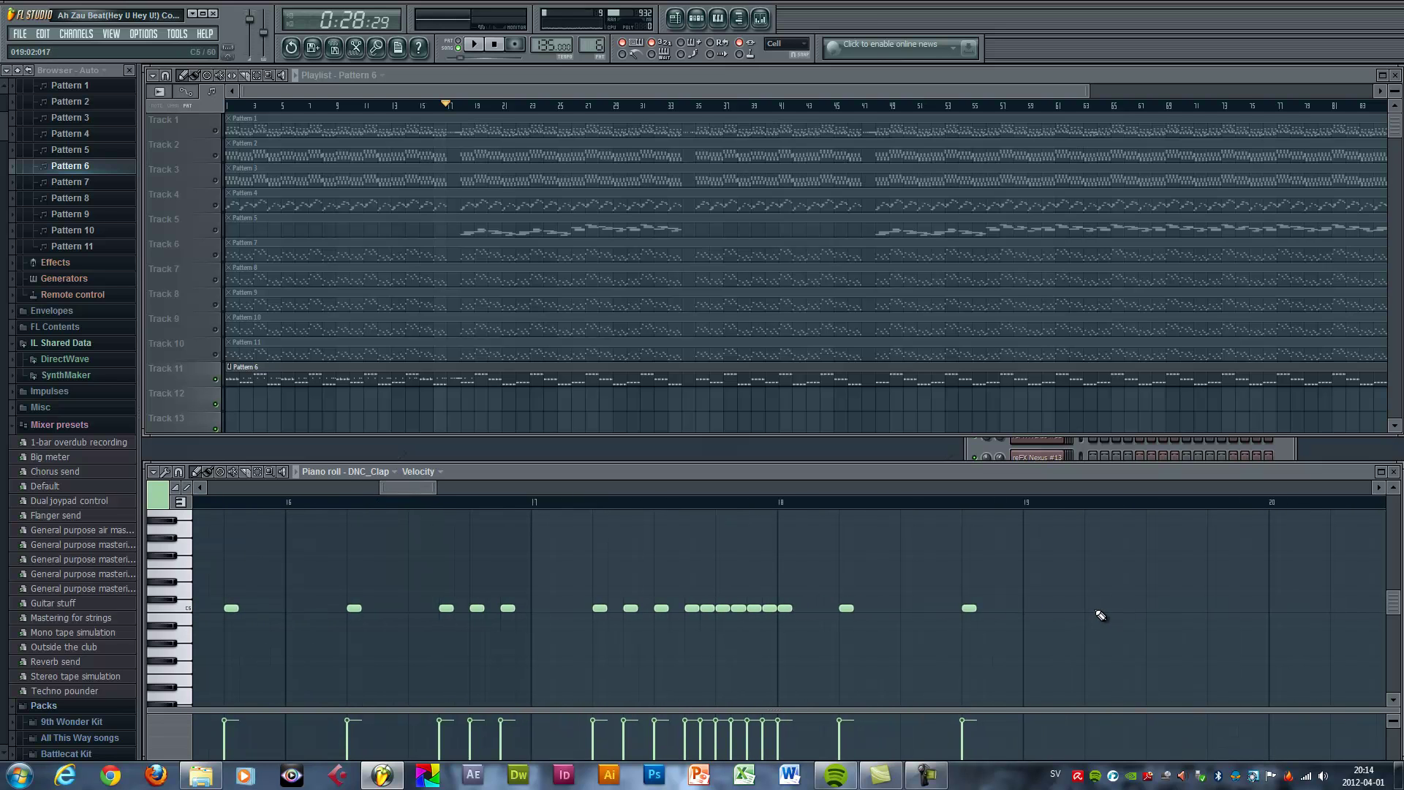
pyautogui.click(1183, 611)
pyautogui.click(1215, 611)
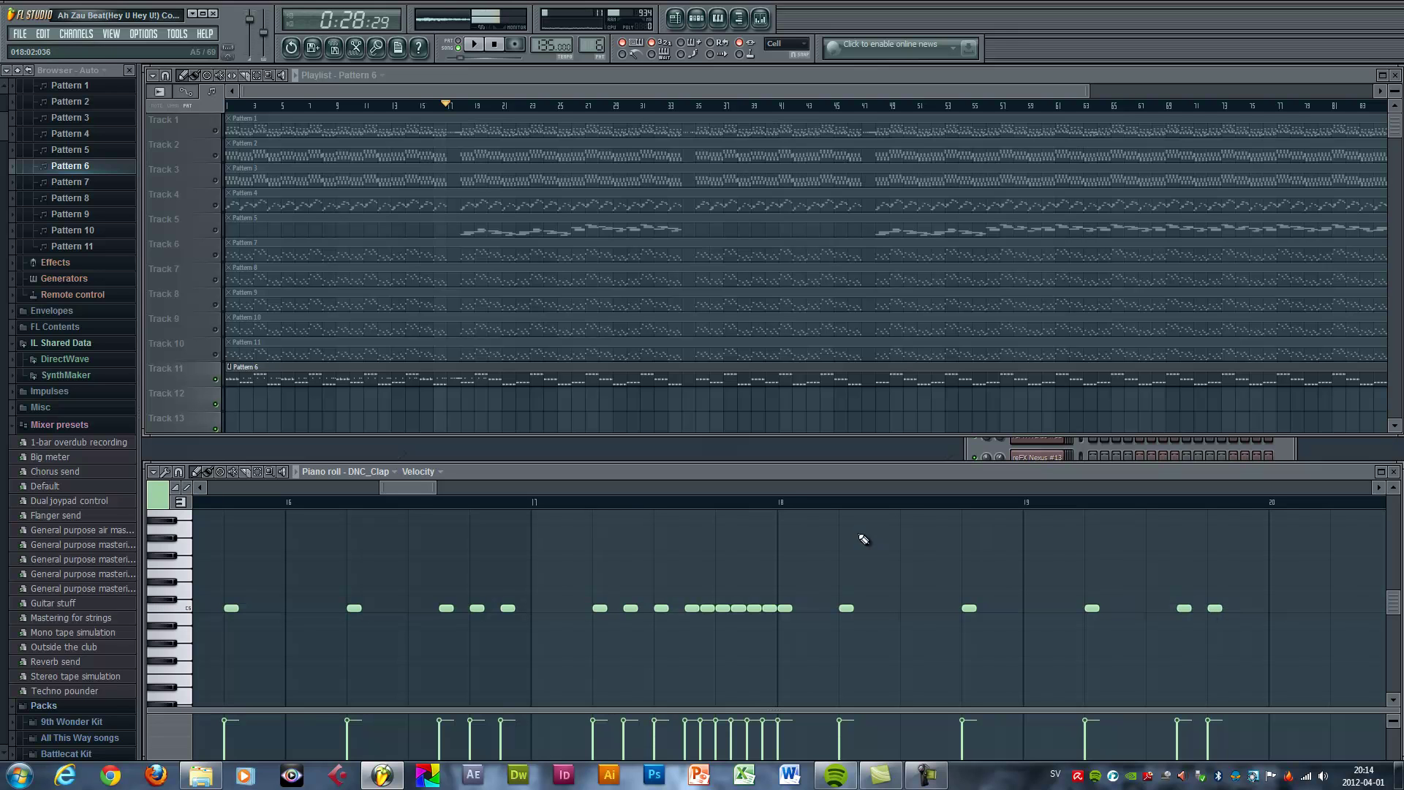
pyautogui.click(753, 502)
pyautogui.press('space')
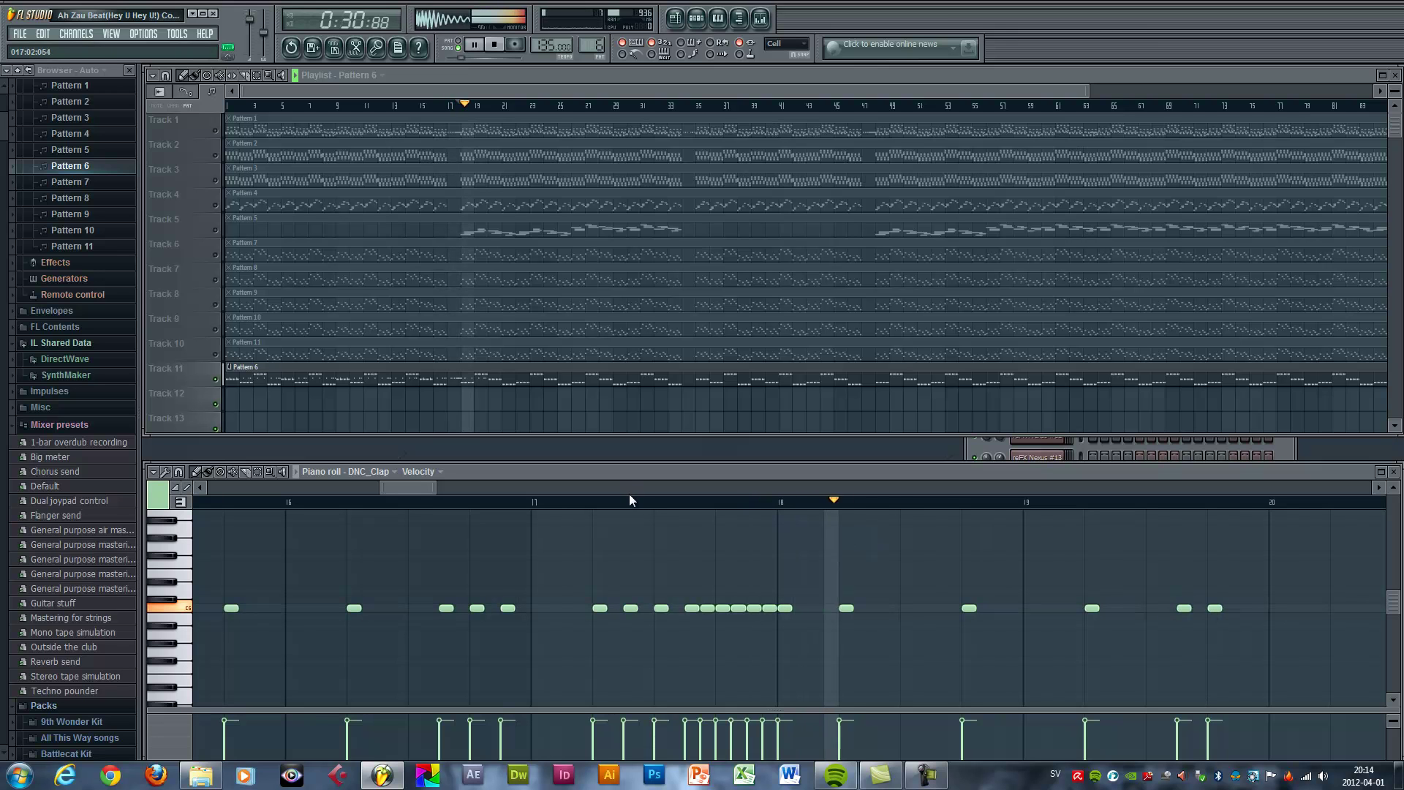
pyautogui.moveTo(400, 485); pyautogui.dragTo(420, 489)
pyautogui.press('space')
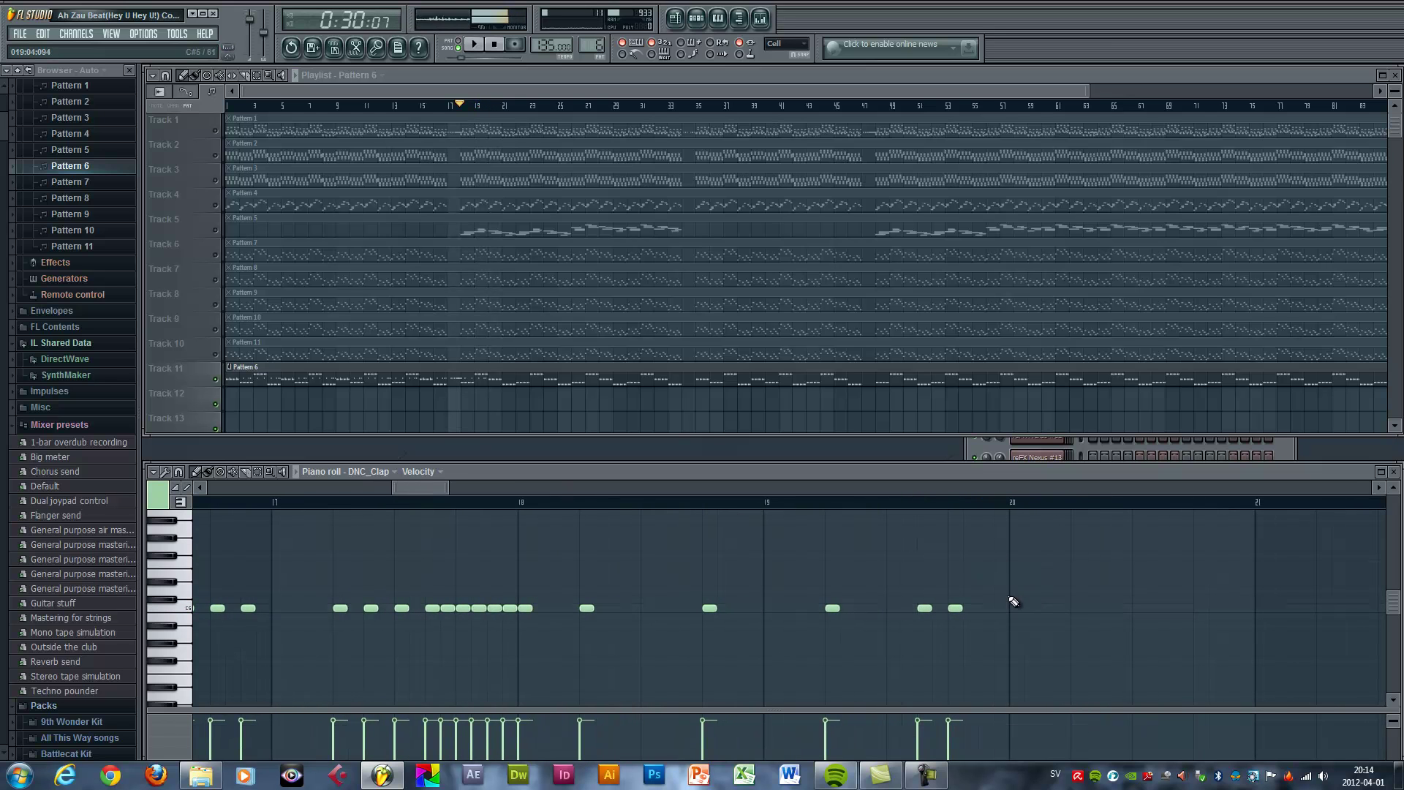
# Add claps on beats 2 and 4 of bar 20, beat 2 of bar 21 and three closing bar 21, then play the section.
pyautogui.click(1201, 611)
pyautogui.click(1322, 611)
pyautogui.moveTo(411, 485)
pyautogui.mouseDown()
pyautogui.moveTo(449, 486)
pyautogui.moveTo(436, 486)
pyautogui.mouseUp()
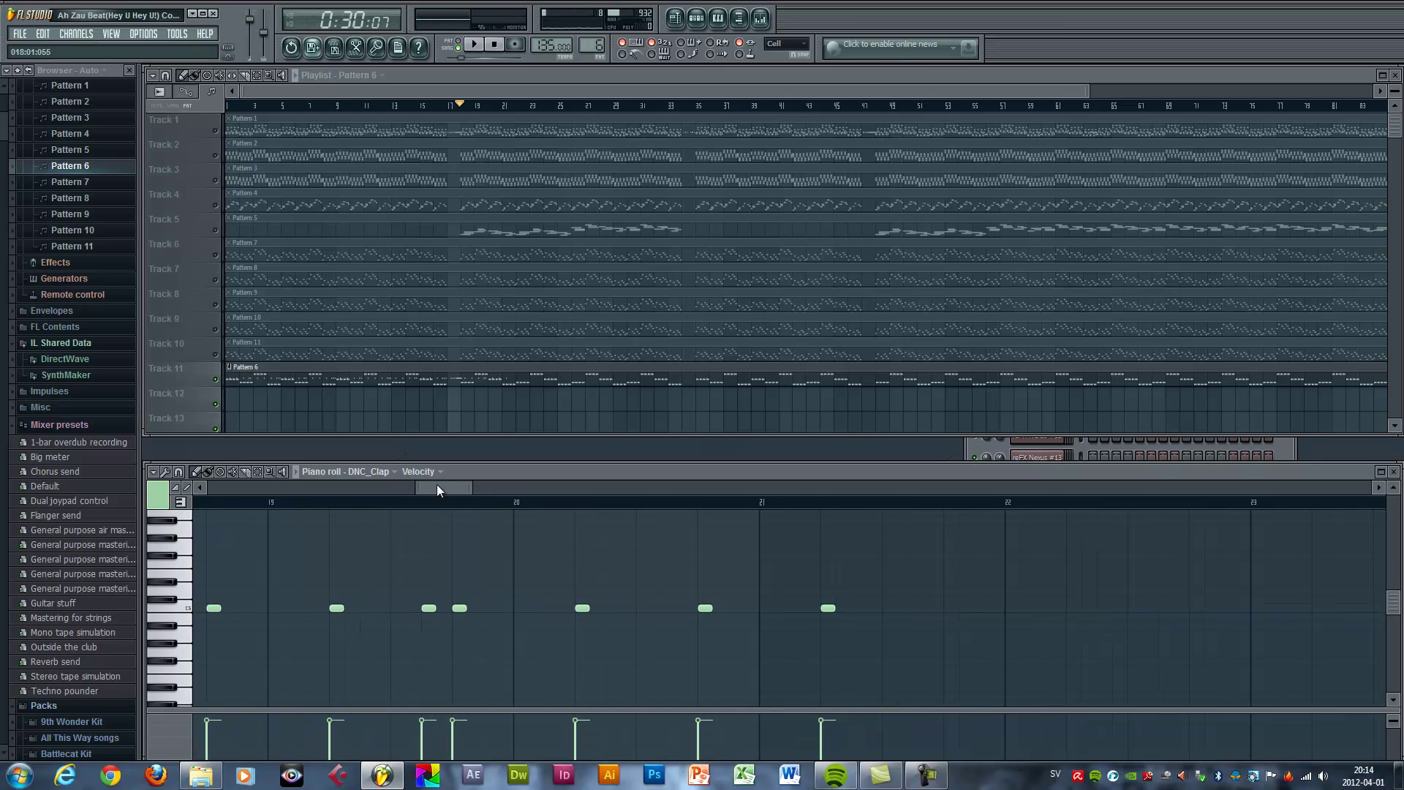
pyautogui.click(938, 614)
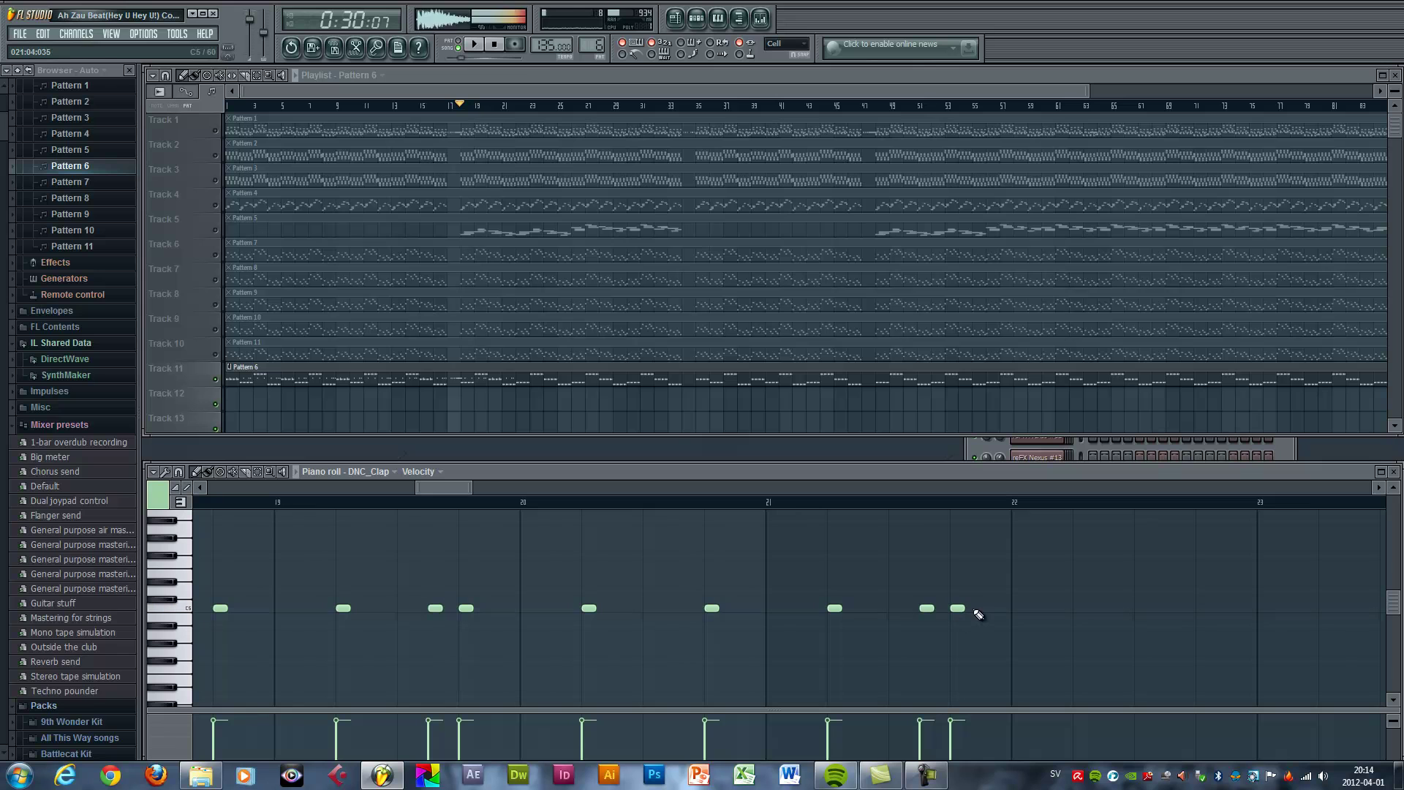
pyautogui.click(989, 614)
pyautogui.moveTo(415, 484); pyautogui.dragTo(360, 485)
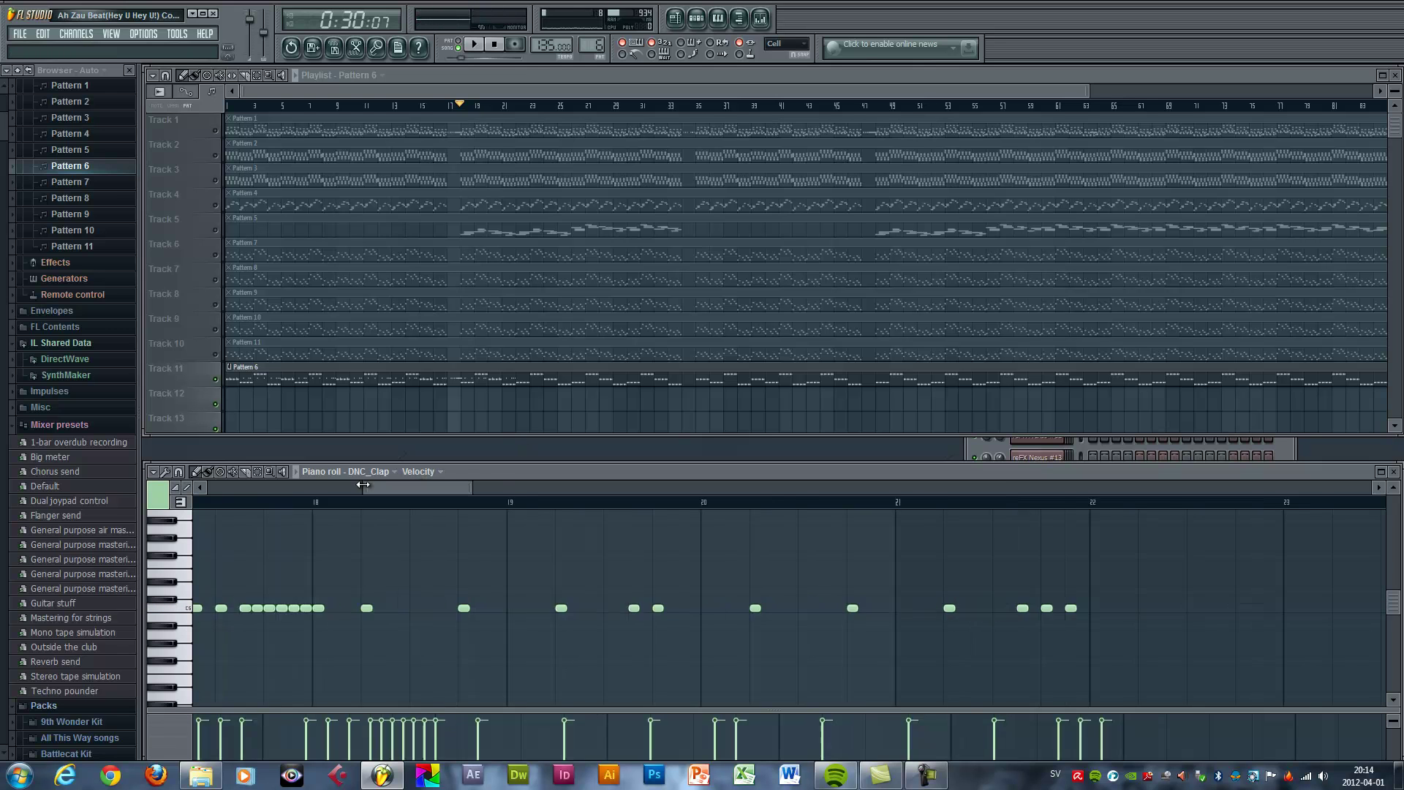
pyautogui.click(623, 503)
pyautogui.press('space')
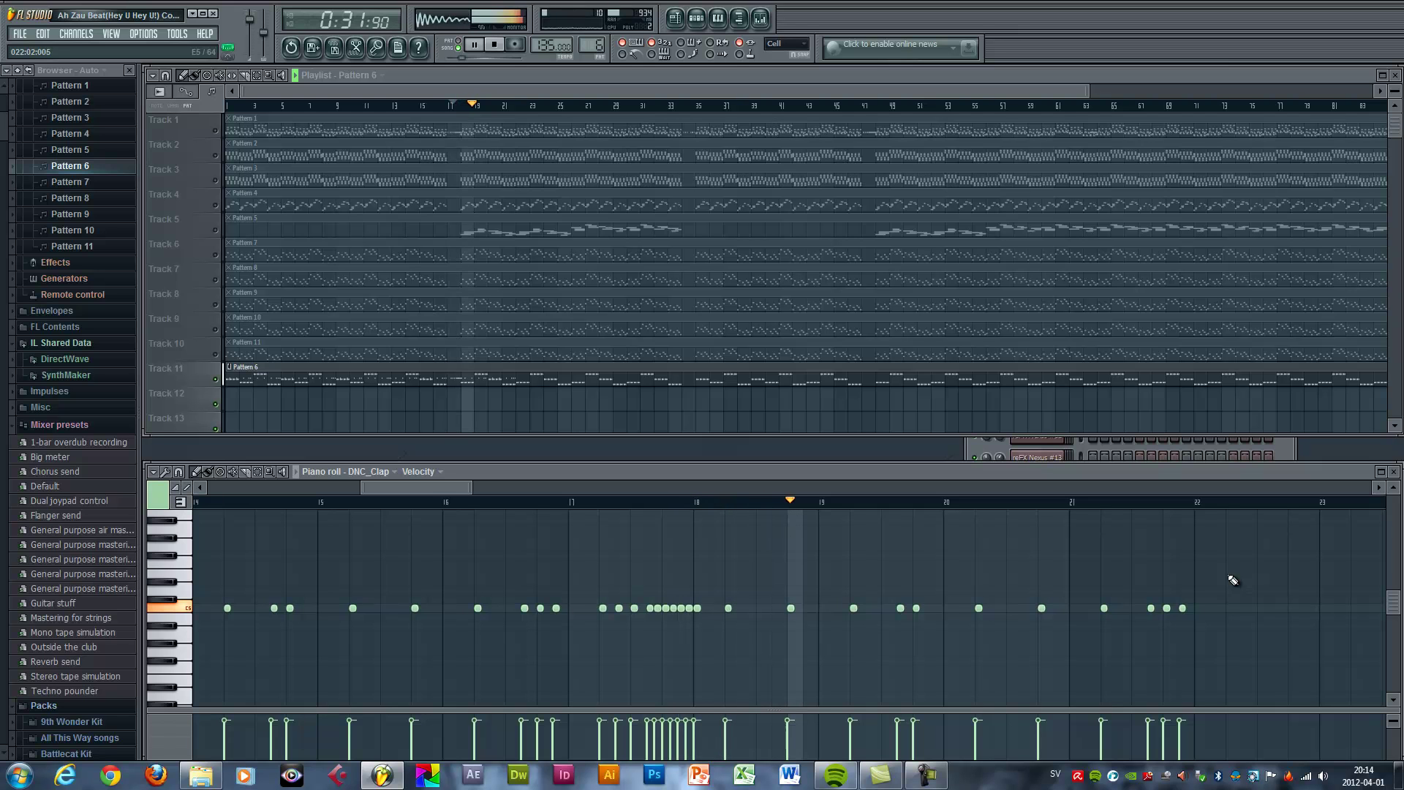
pyautogui.moveTo(406, 484); pyautogui.dragTo(436, 489)
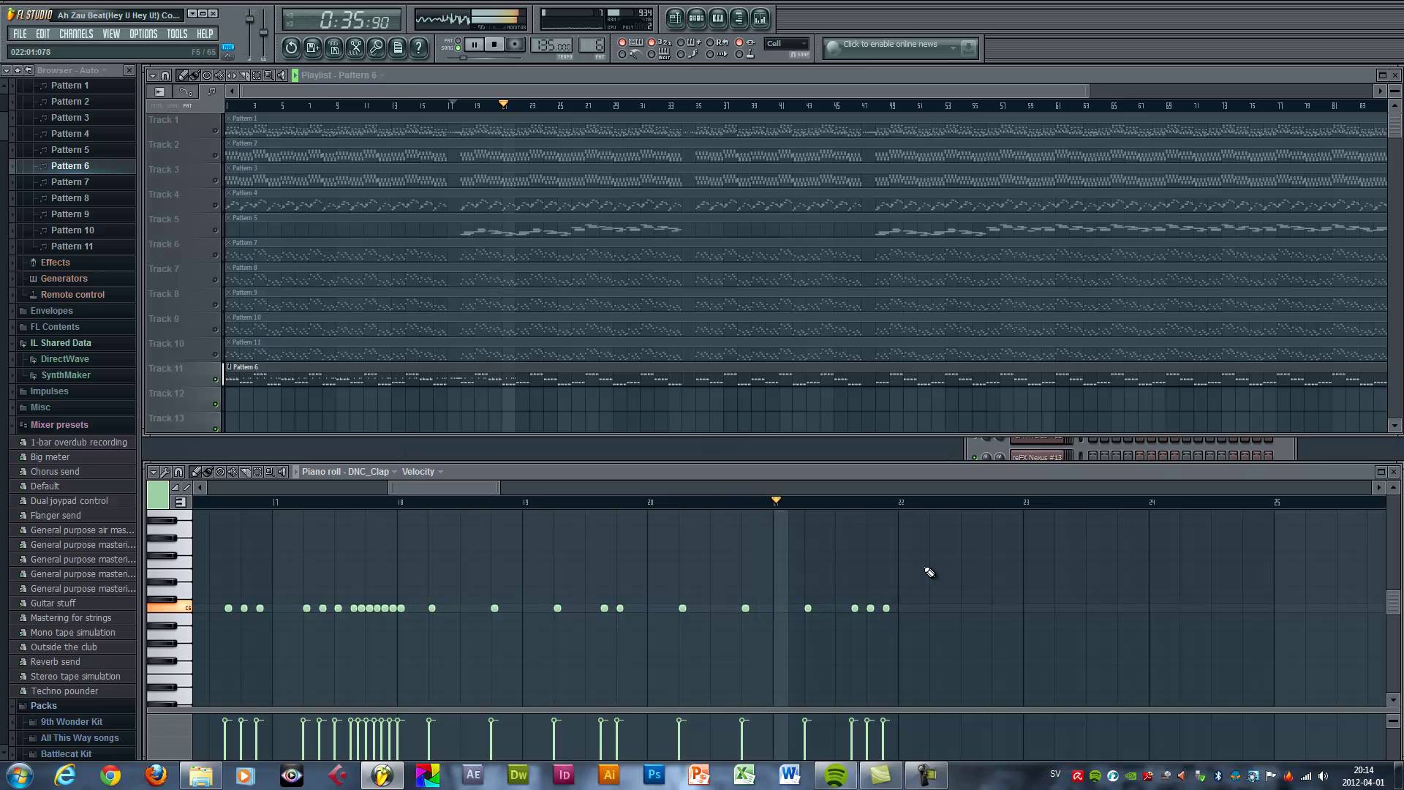
pyautogui.moveTo(502, 487); pyautogui.dragTo(475, 487)
pyautogui.press('space')
# Select the claps of bars 18 to 21, duplicate them through bar 33 and play from bar 34.
pyautogui.moveTo(1163, 554); pyautogui.dragTo(490, 655)
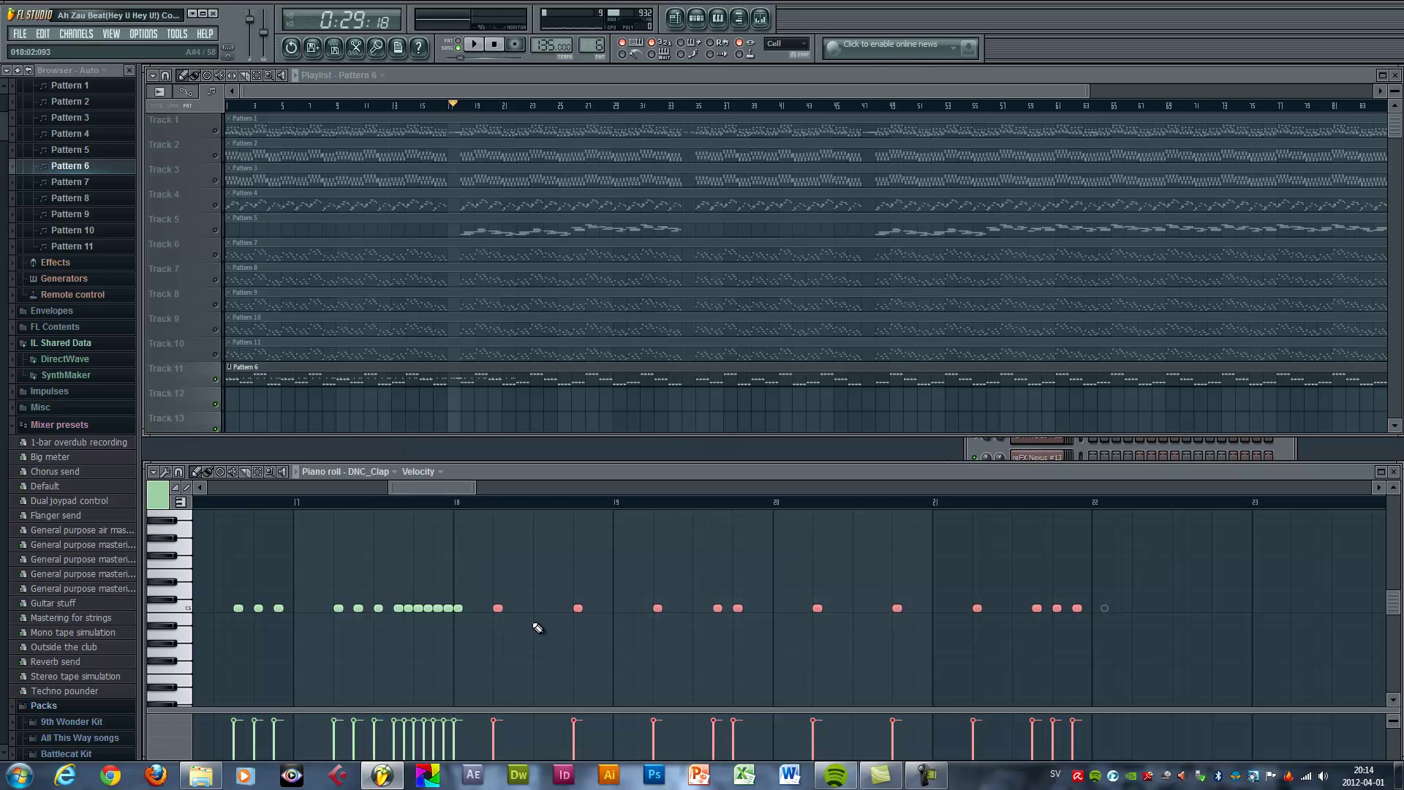
pyautogui.moveTo(428, 490); pyautogui.dragTo(541, 493)
pyautogui.hotkey('ctrl', 'b')
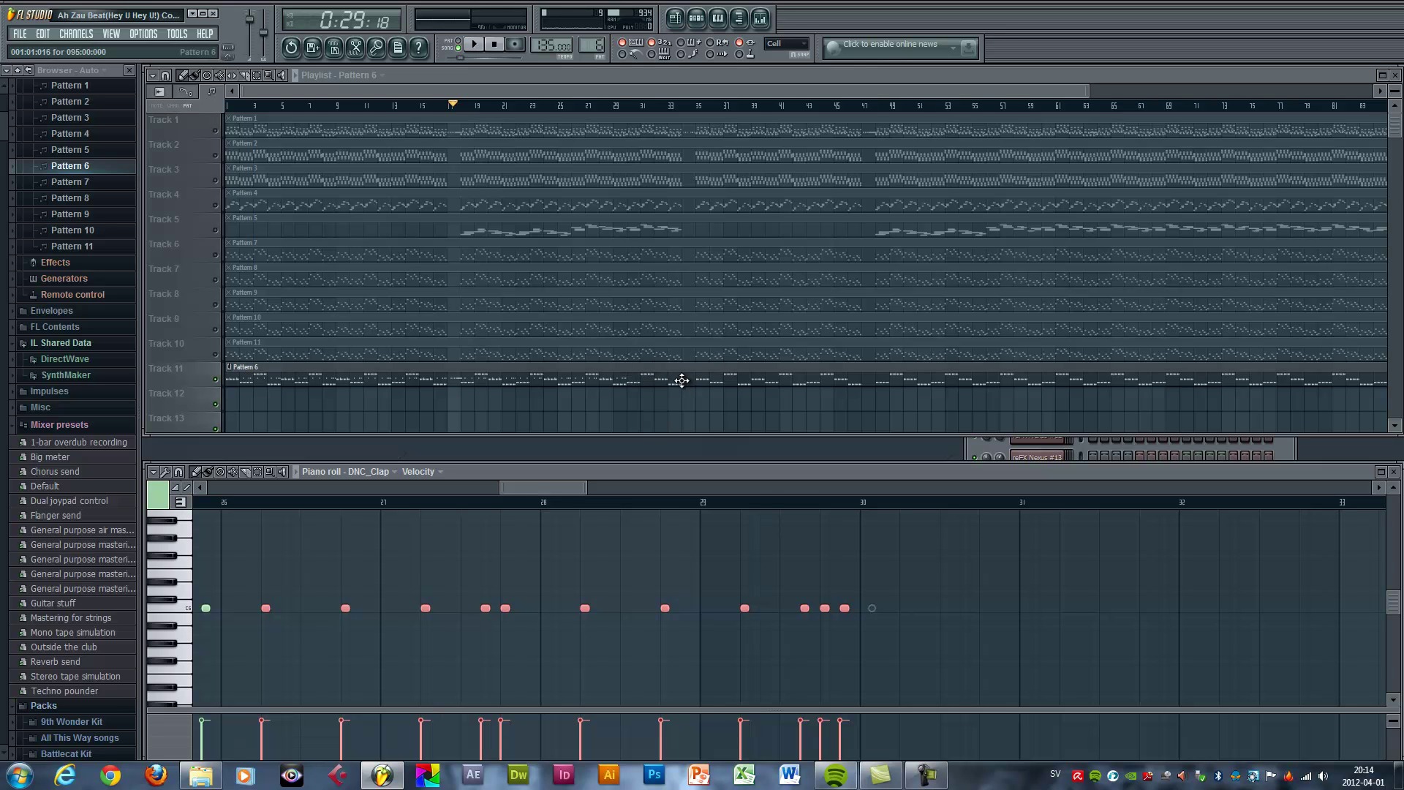
pyautogui.moveTo(561, 489); pyautogui.dragTo(598, 491)
pyautogui.hotkey('ctrl', 'b')
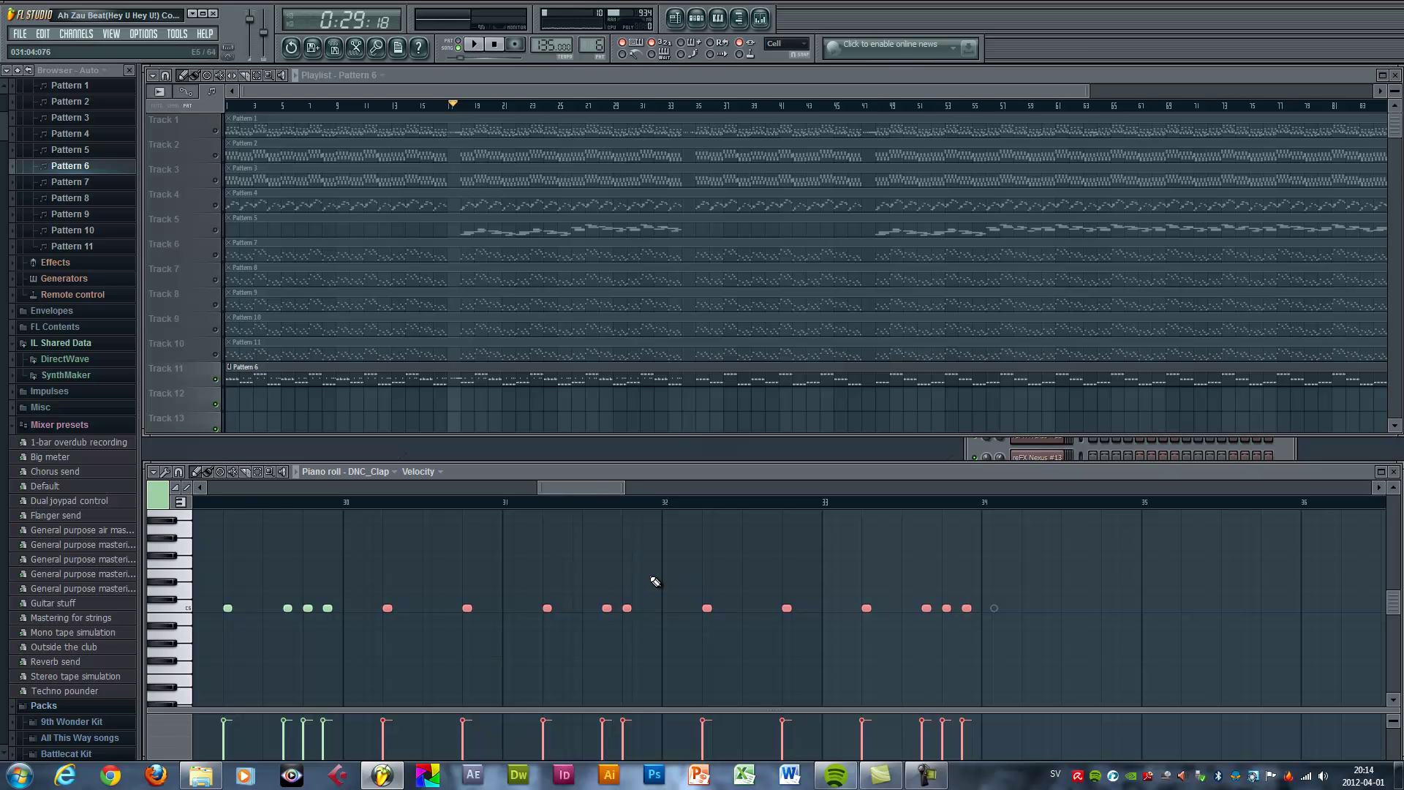
pyautogui.moveTo(615, 489); pyautogui.dragTo(630, 488)
pyautogui.click(620, 501)
pyautogui.press('space')
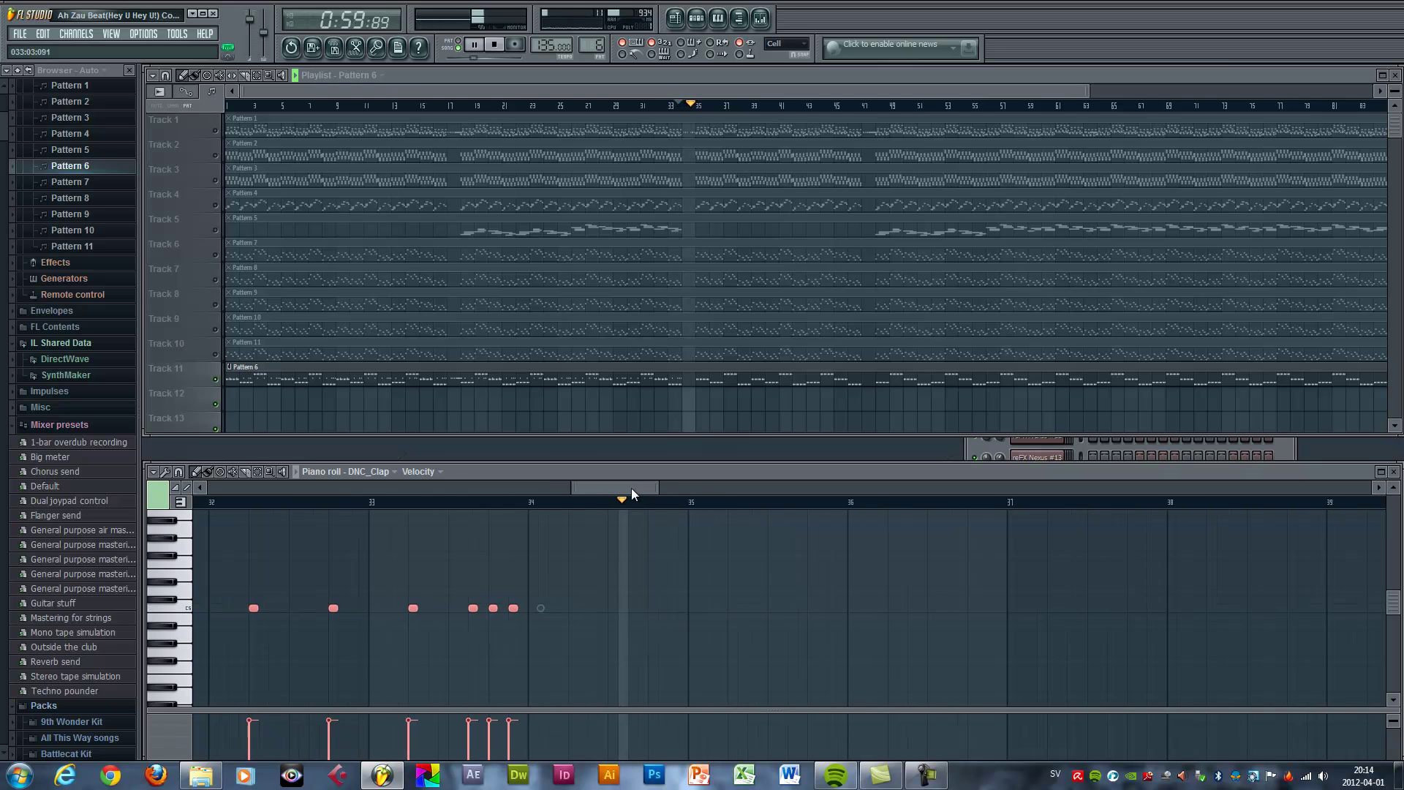
pyautogui.press('space')
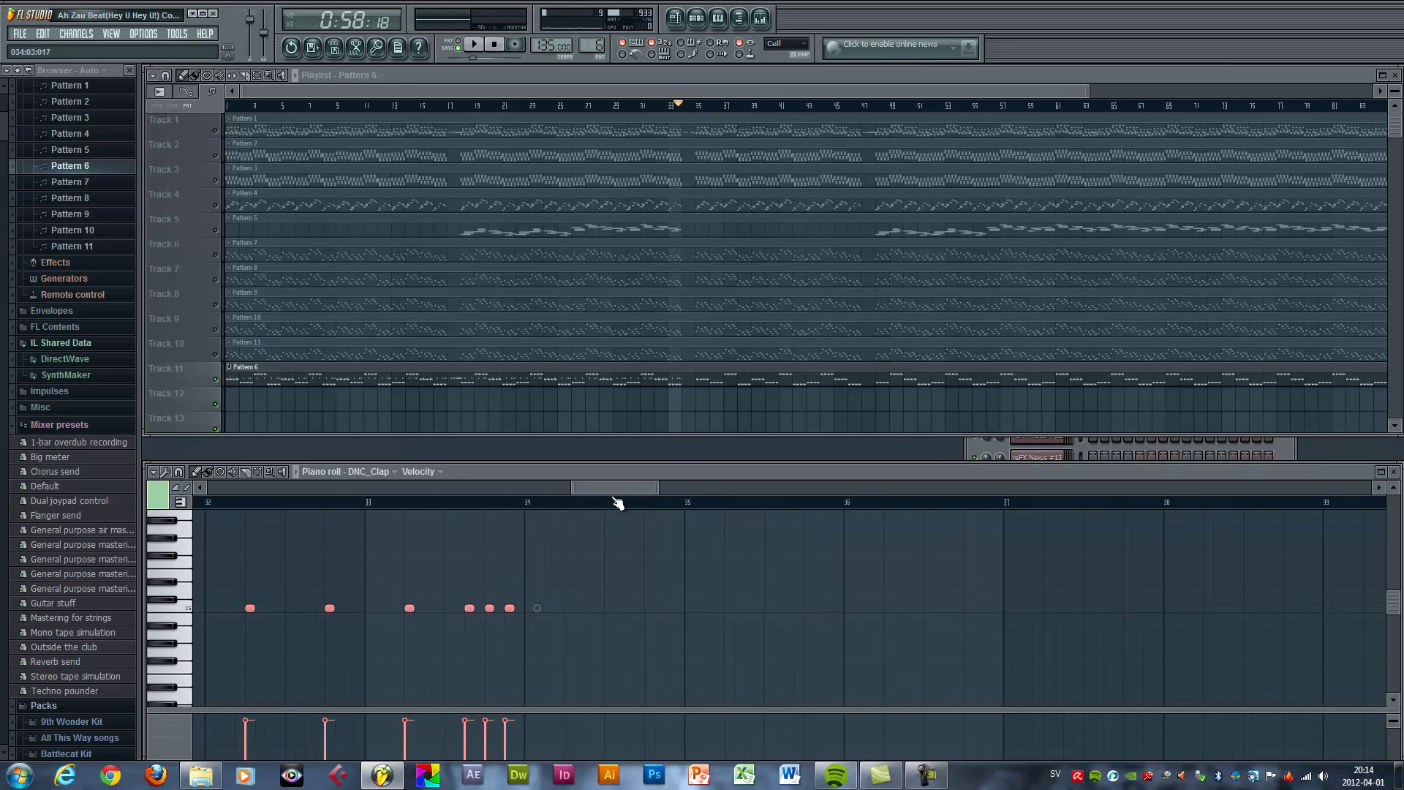
# Duplicate the four-bar clap phrase, shift the copy one bar later to start at bar 35, and continue the claps through bar 46.
pyautogui.moveTo(615, 494)
pyautogui.mouseDown()
pyautogui.moveTo(639, 493)
pyautogui.moveTo(605, 489)
pyautogui.mouseUp()
pyautogui.moveTo(670, 609); pyautogui.dragTo(832, 609)
pyautogui.press('space')
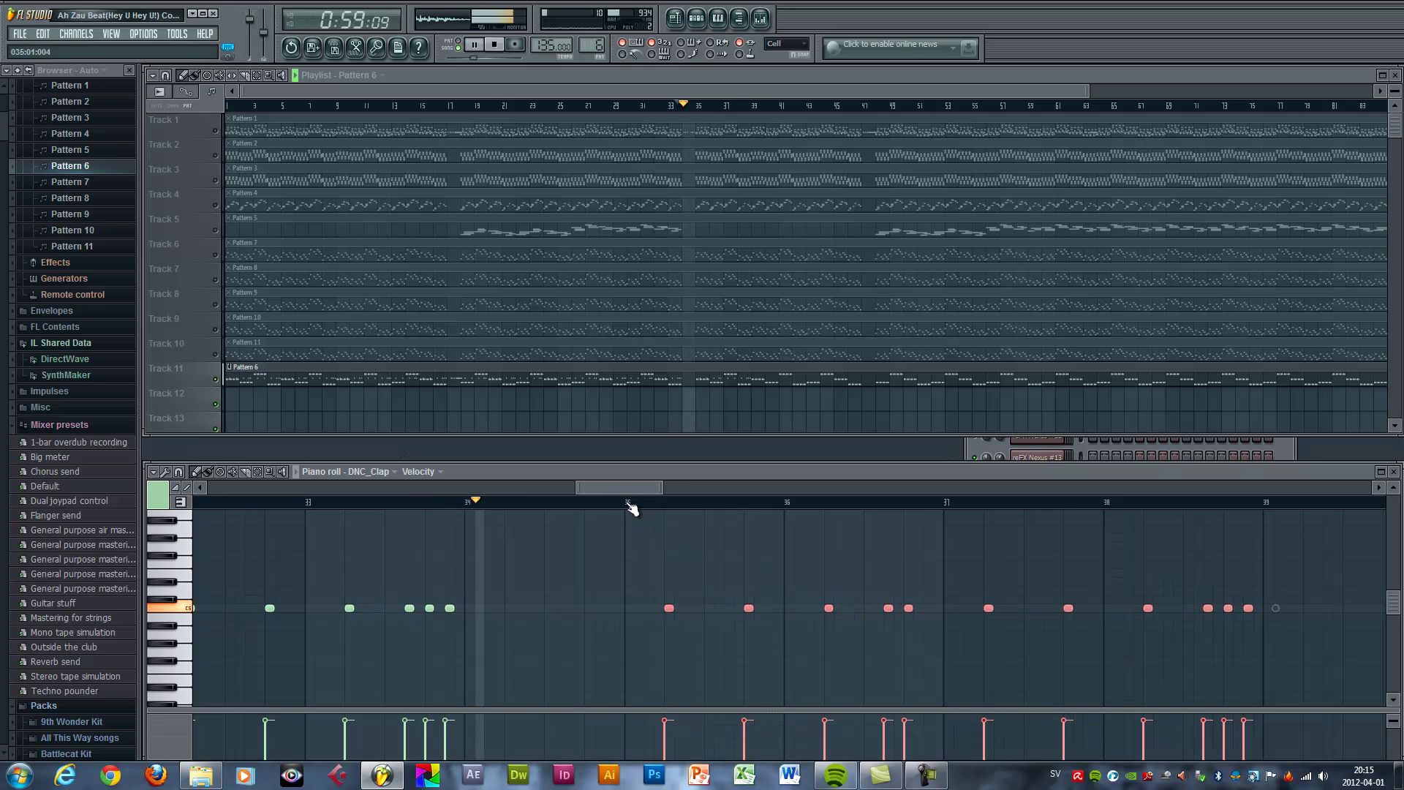
pyautogui.moveTo(633, 489); pyautogui.dragTo(785, 492)
pyautogui.press('space')
pyautogui.scroll(2, 831, 485)
# Play Pattern 6 from the start and from about bar 19, and bring its channel list to the front.
pyautogui.click(236, 106)
pyautogui.press('space')
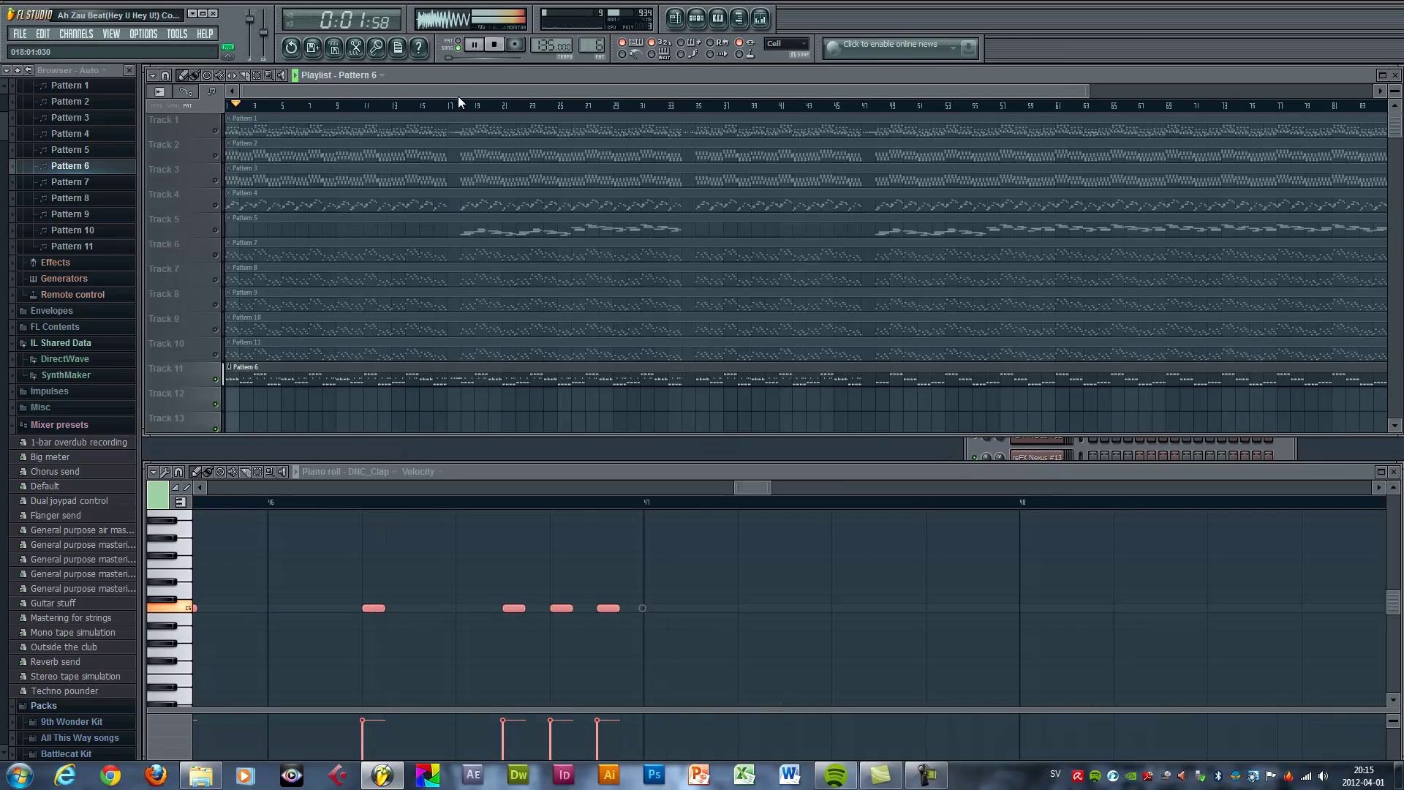
pyautogui.click(475, 109)
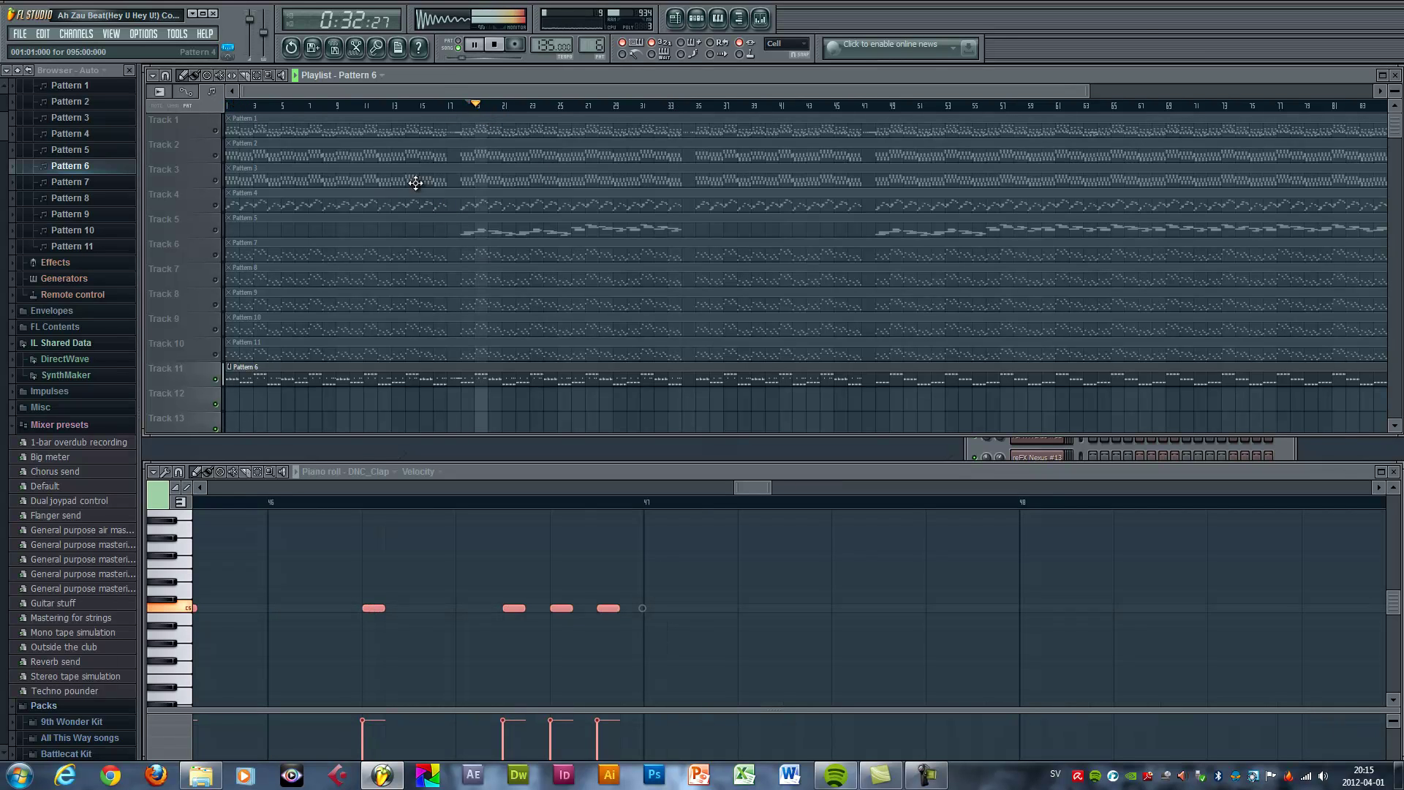
pyautogui.click(1276, 450)
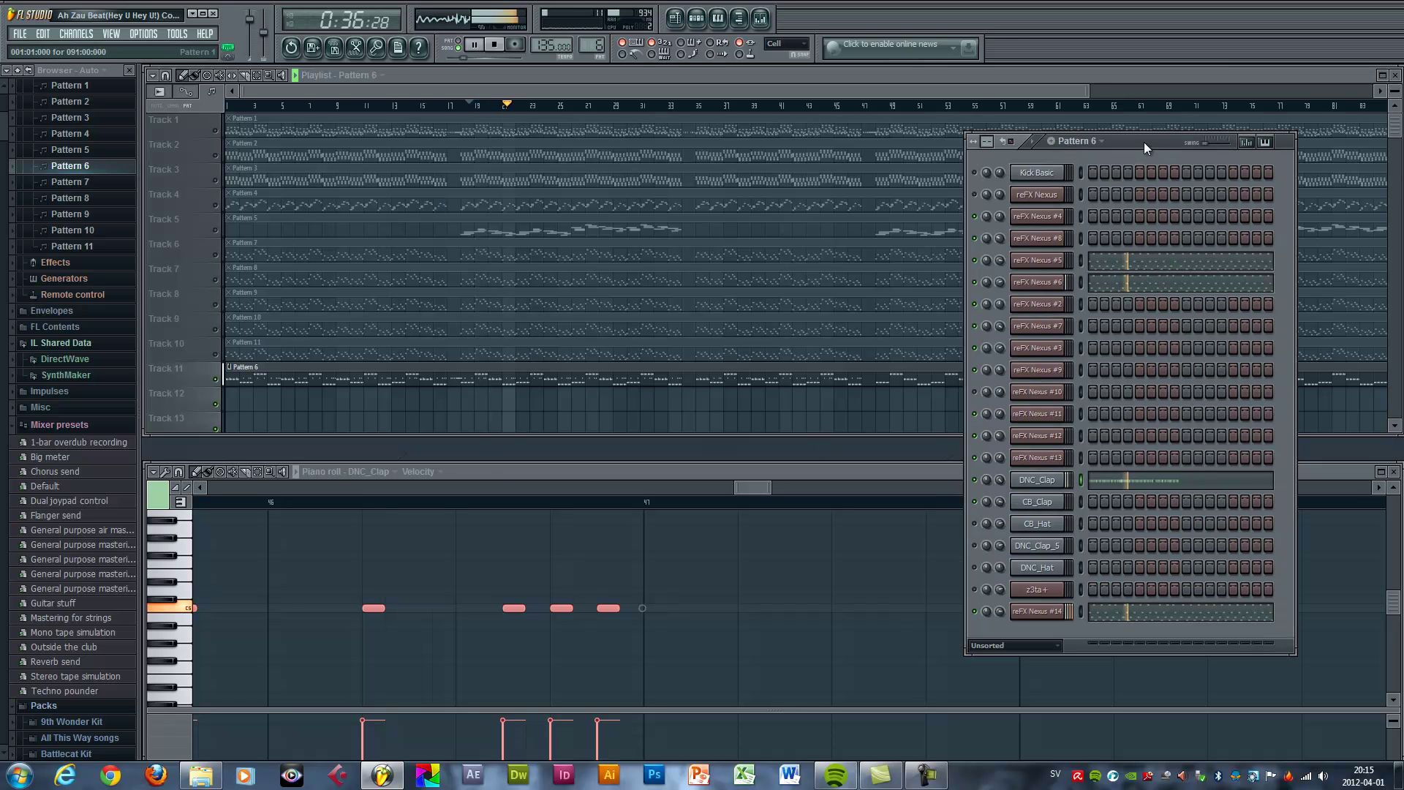
# Compare Track 8 against Track 11 in the playlist by toggling its mute during playback, leaving it muted and playback stopped.
pyautogui.press('space')
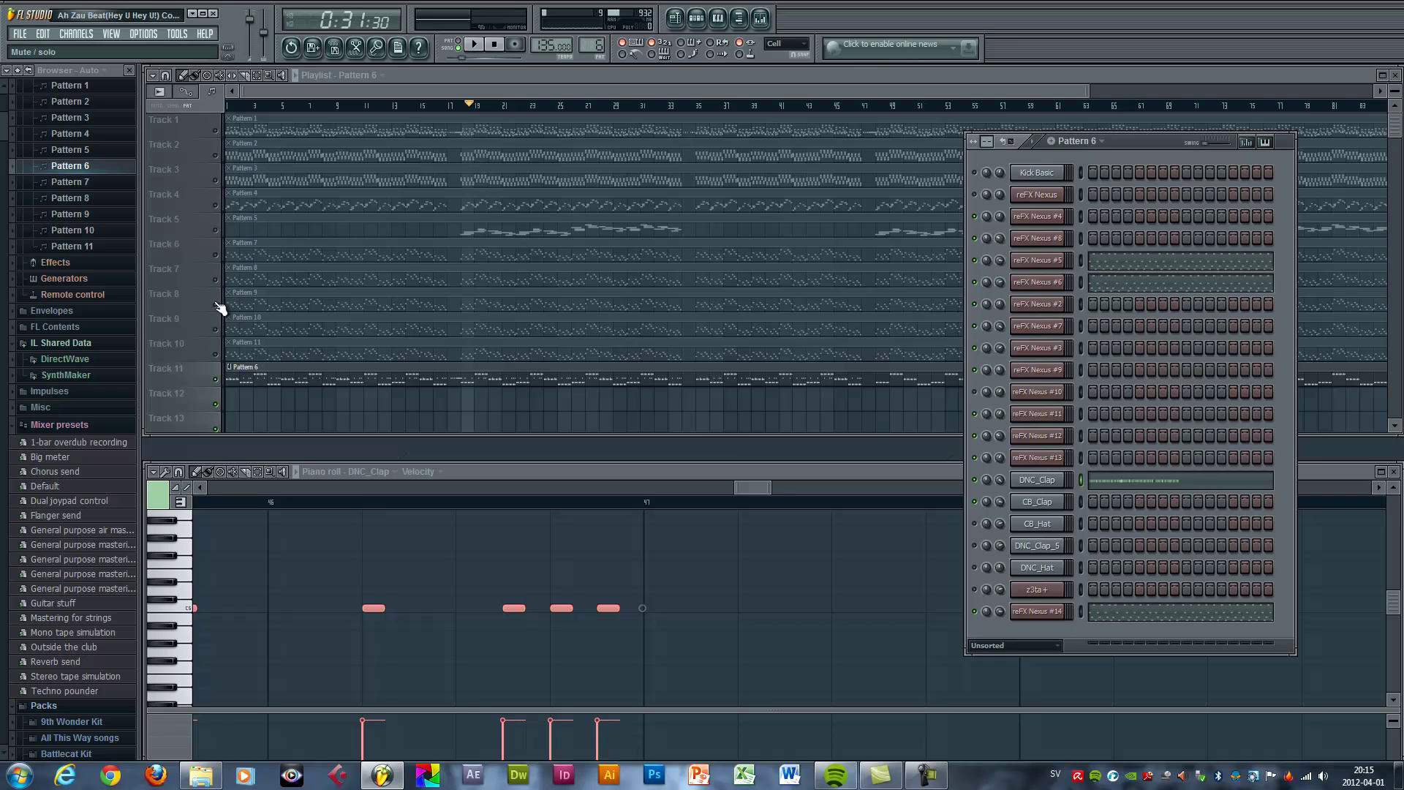
pyautogui.click(292, 306)
pyautogui.press('space')
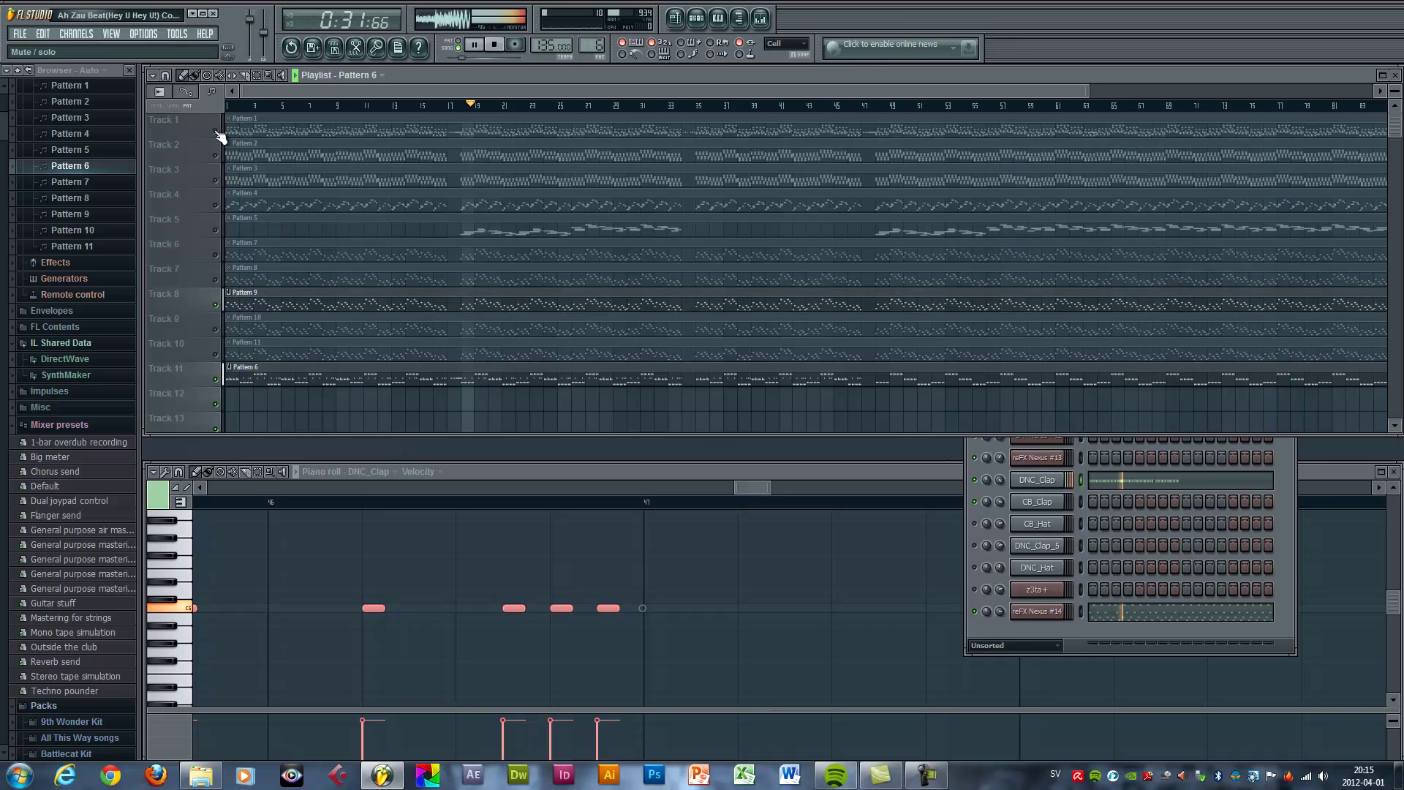
pyautogui.click(217, 304)
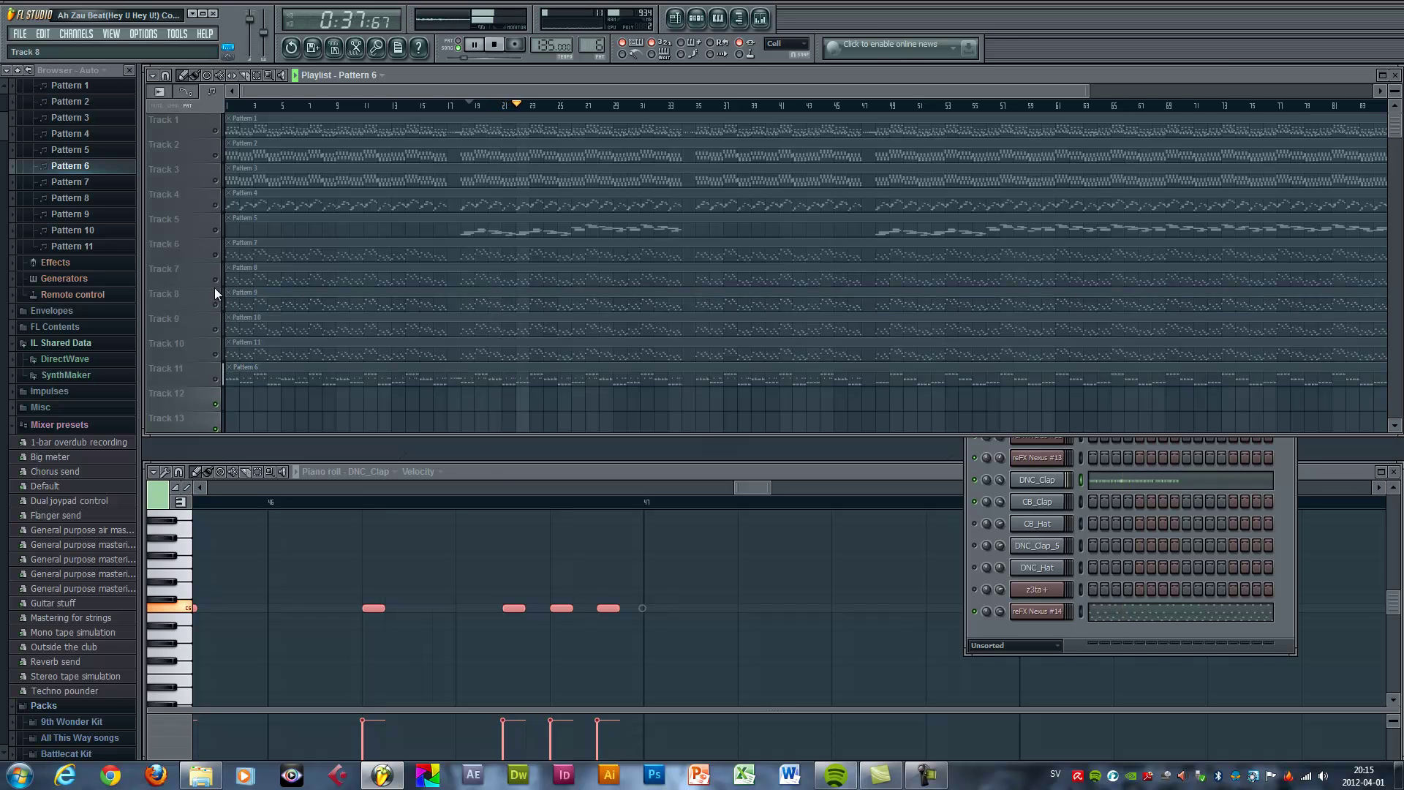
pyautogui.click(215, 305)
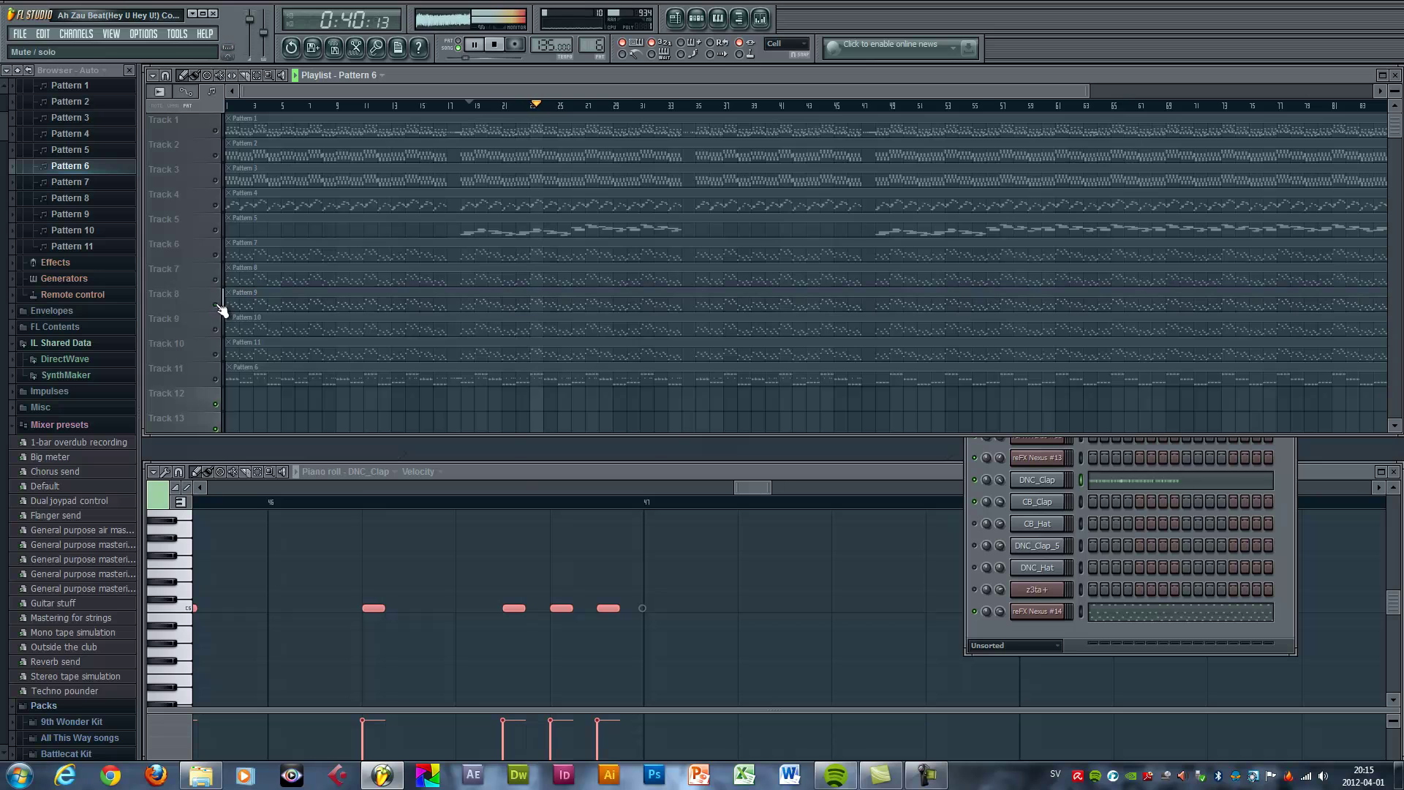
pyautogui.press('space')
# Open the piano roll of the reFX Nexus #11 channel at bar 1.
pyautogui.click(1283, 575)
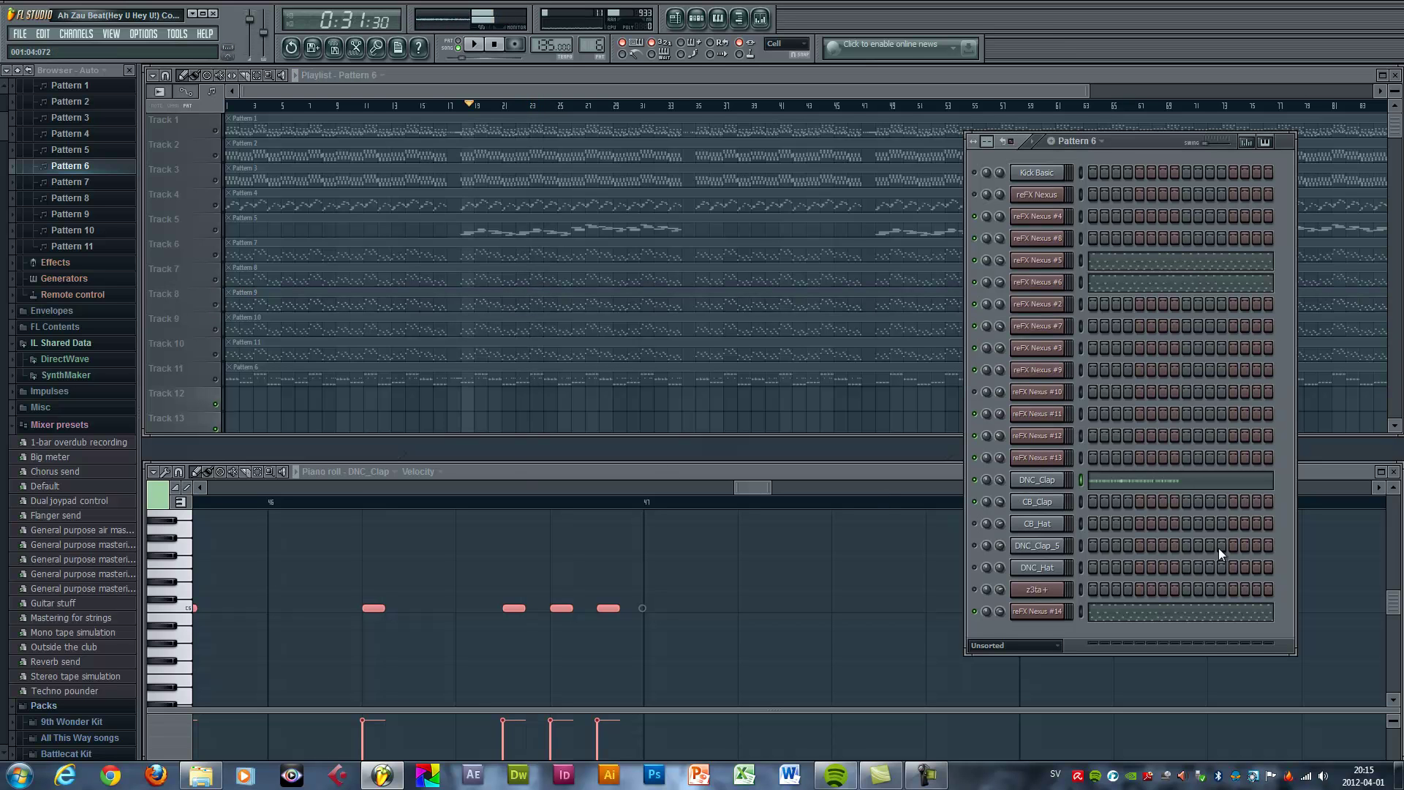
pyautogui.rightClick(1043, 415)
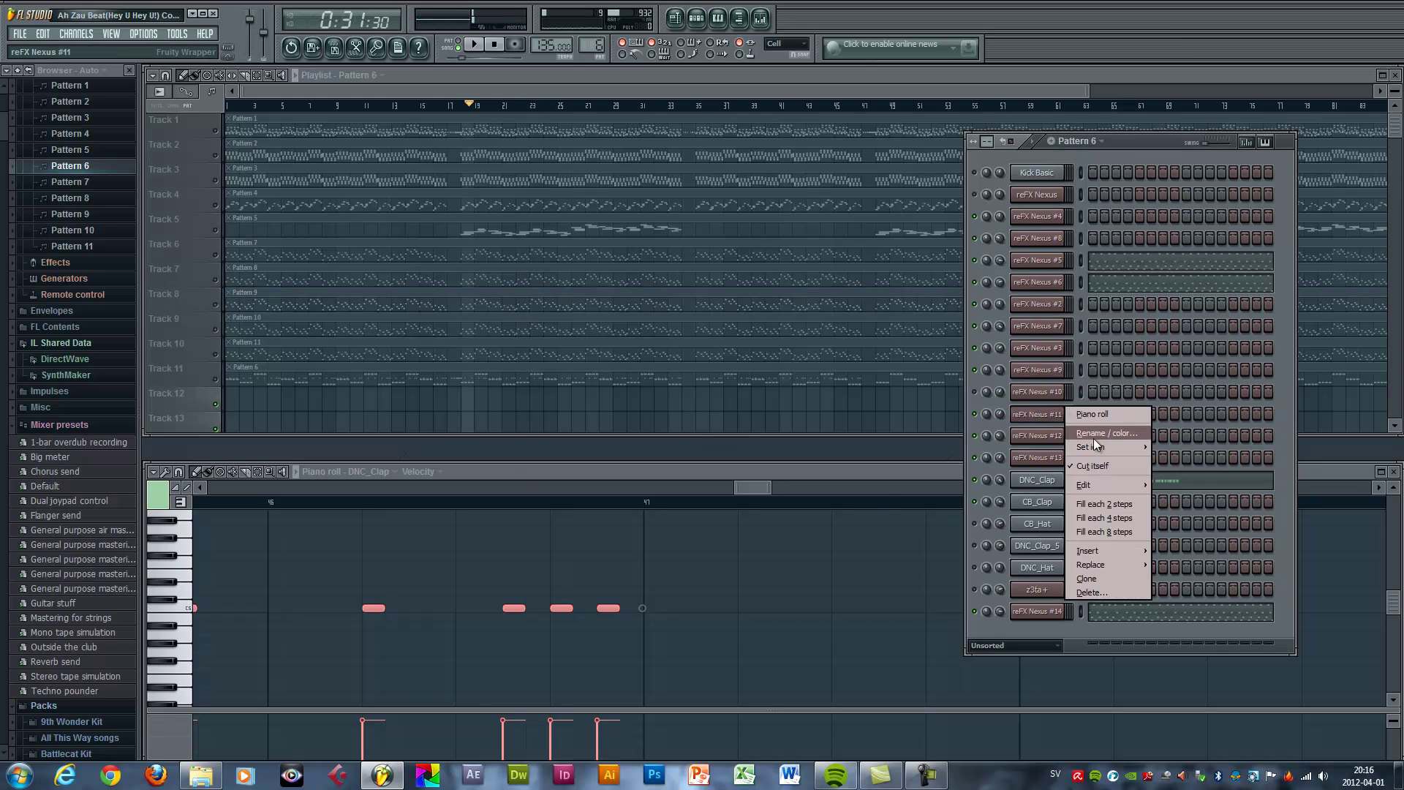
pyautogui.click(1099, 414)
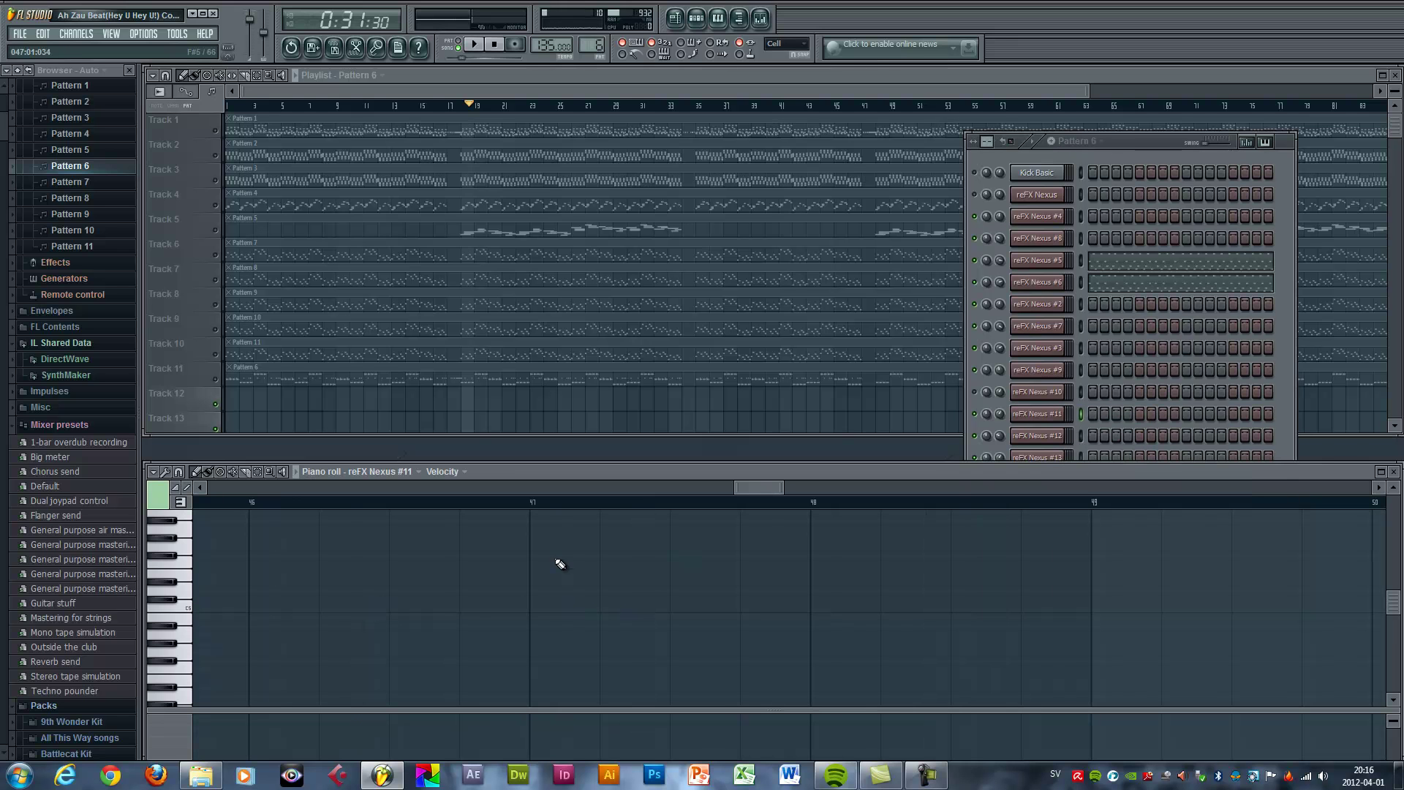
pyautogui.moveTo(739, 485); pyautogui.dragTo(207, 487)
pyautogui.moveTo(783, 486); pyautogui.dragTo(241, 487)
# Place eighth notes in bar 1: B4, F#5, an eighth rest, D#5, B4, F#5, D#5 and B4.
pyautogui.click(207, 618)
pyautogui.click(234, 616)
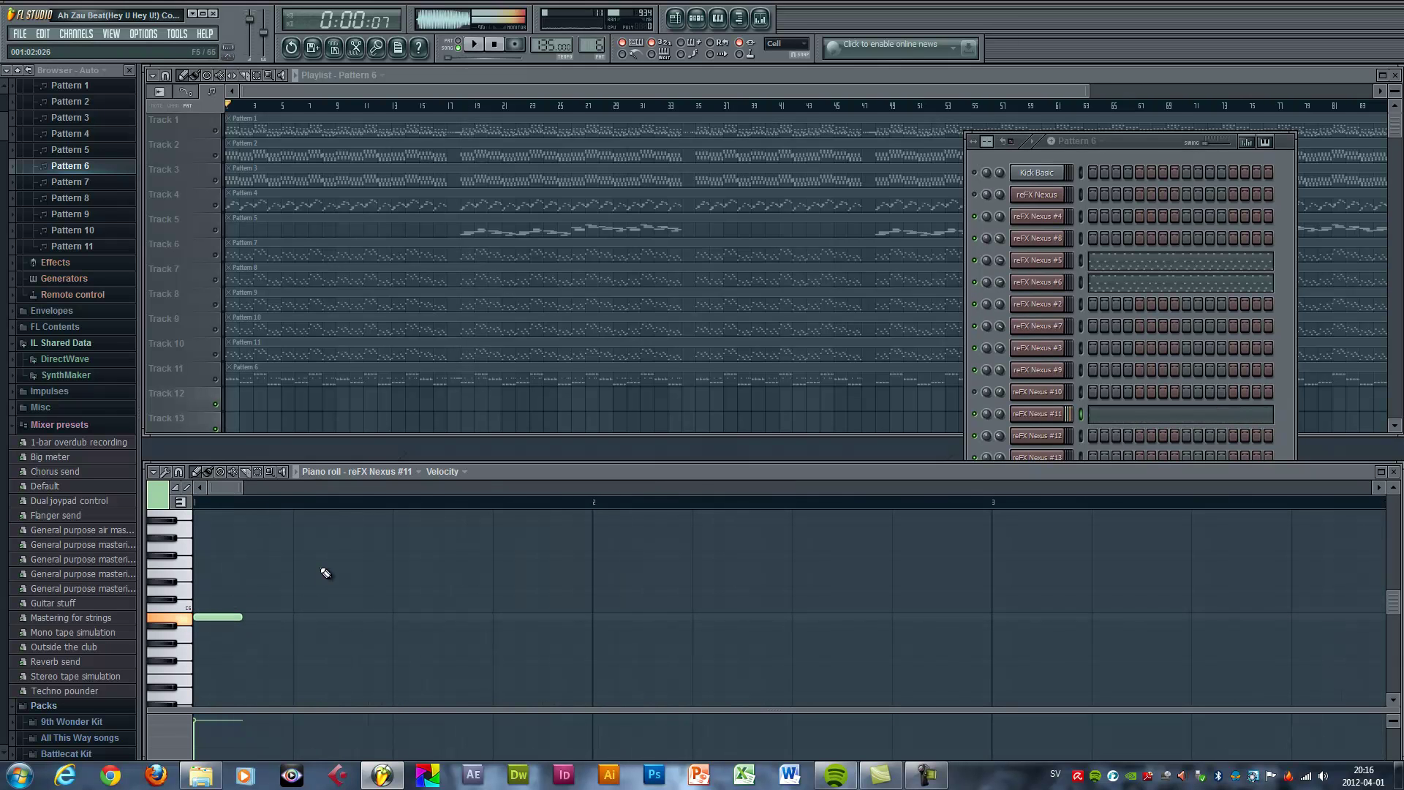
pyautogui.click(252, 556)
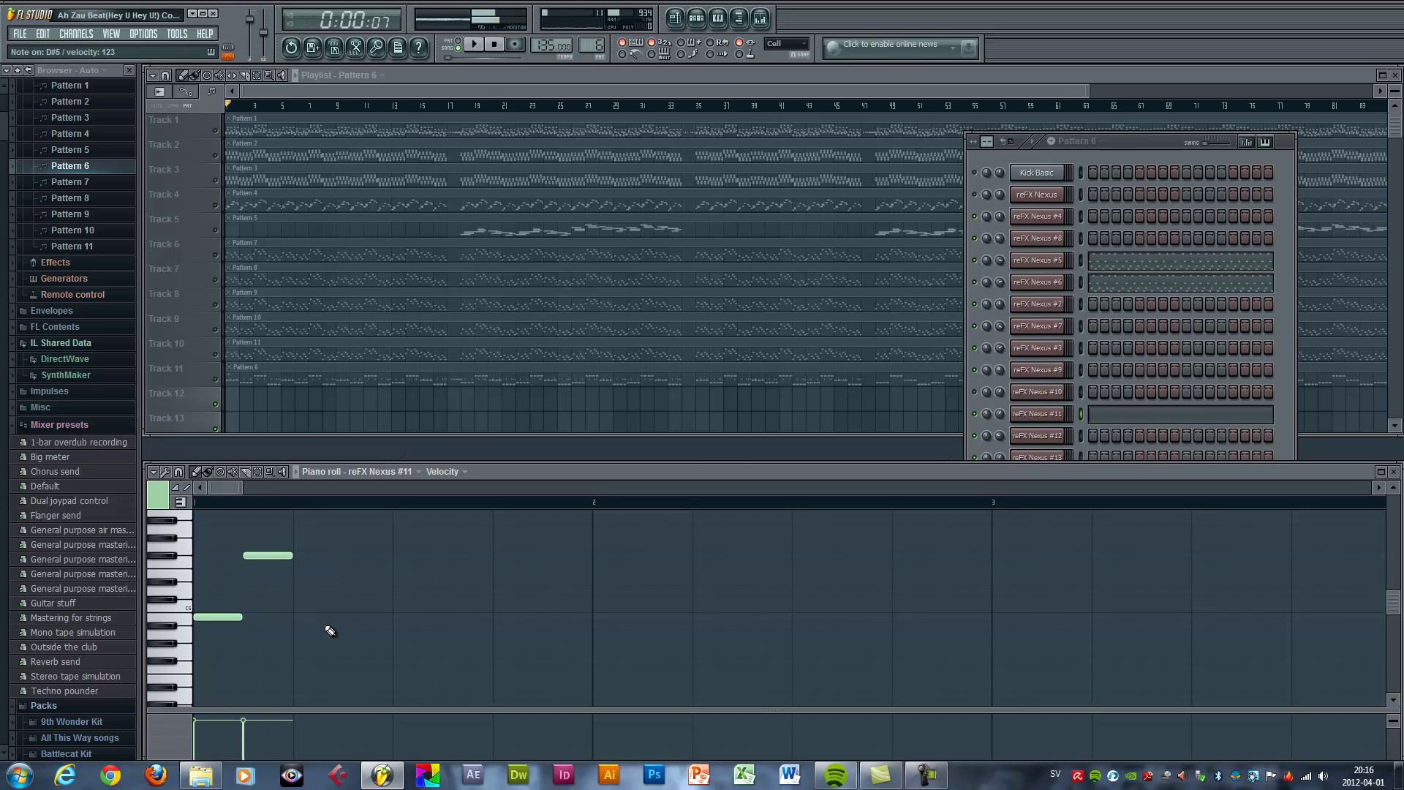
pyautogui.click(349, 582)
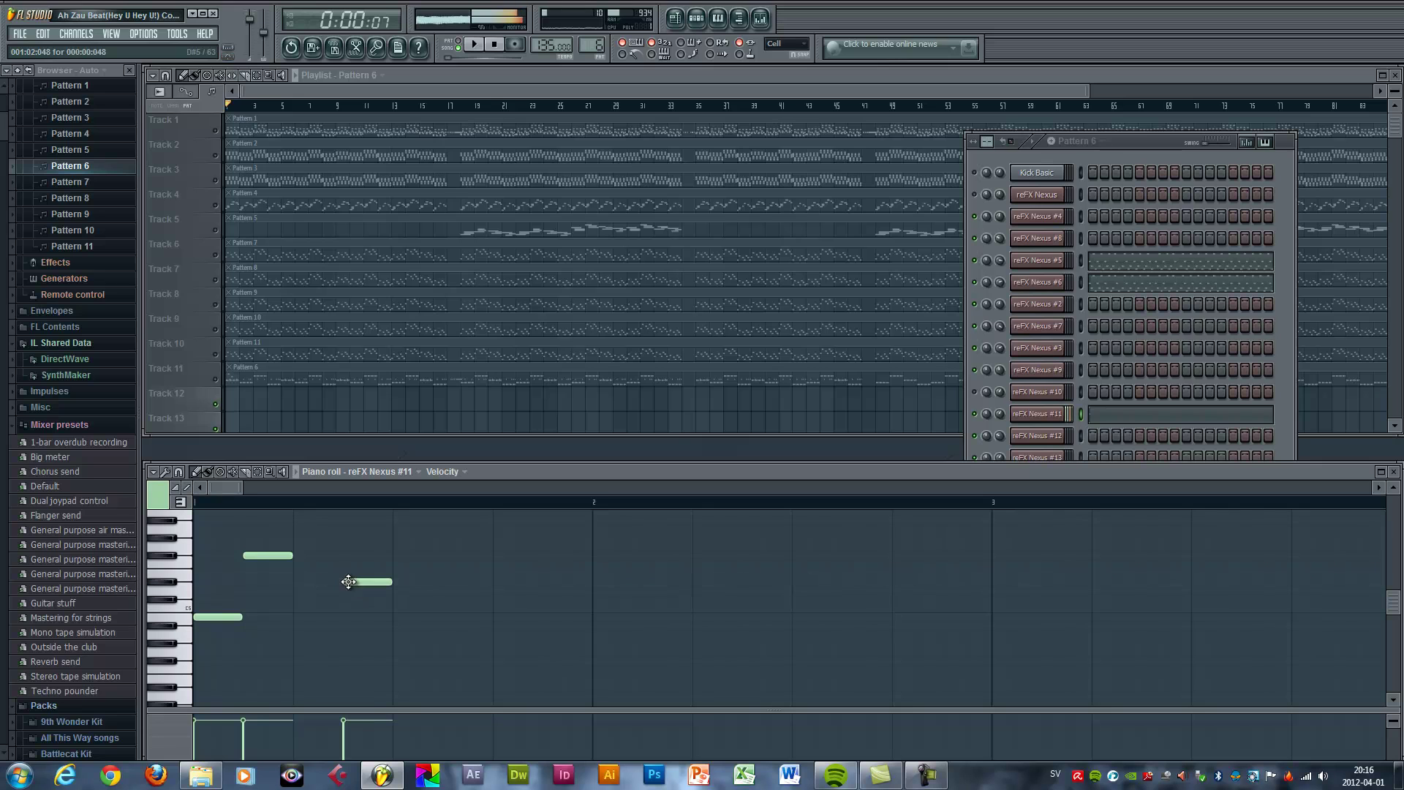
pyautogui.click(410, 616)
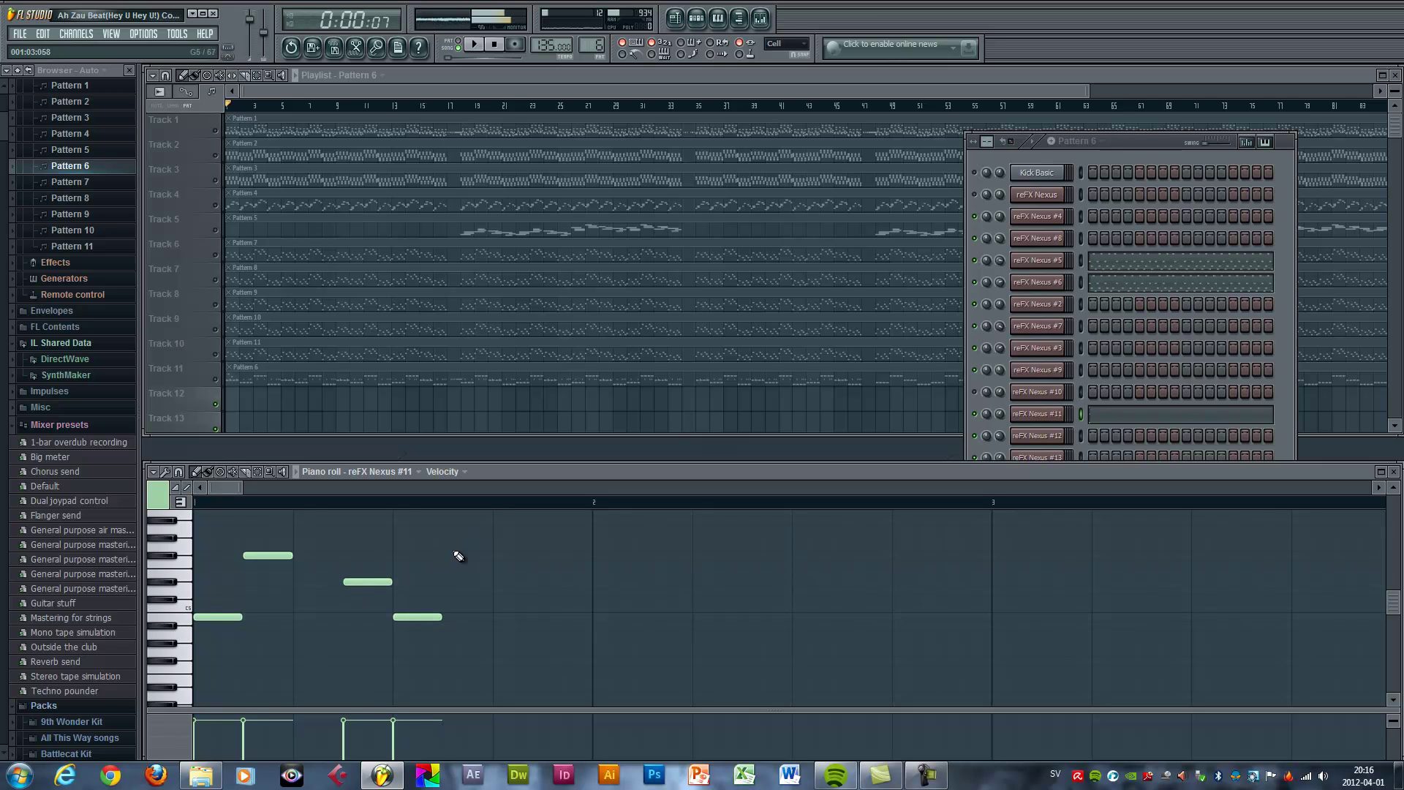
pyautogui.click(455, 556)
pyautogui.click(505, 582)
pyautogui.click(549, 617)
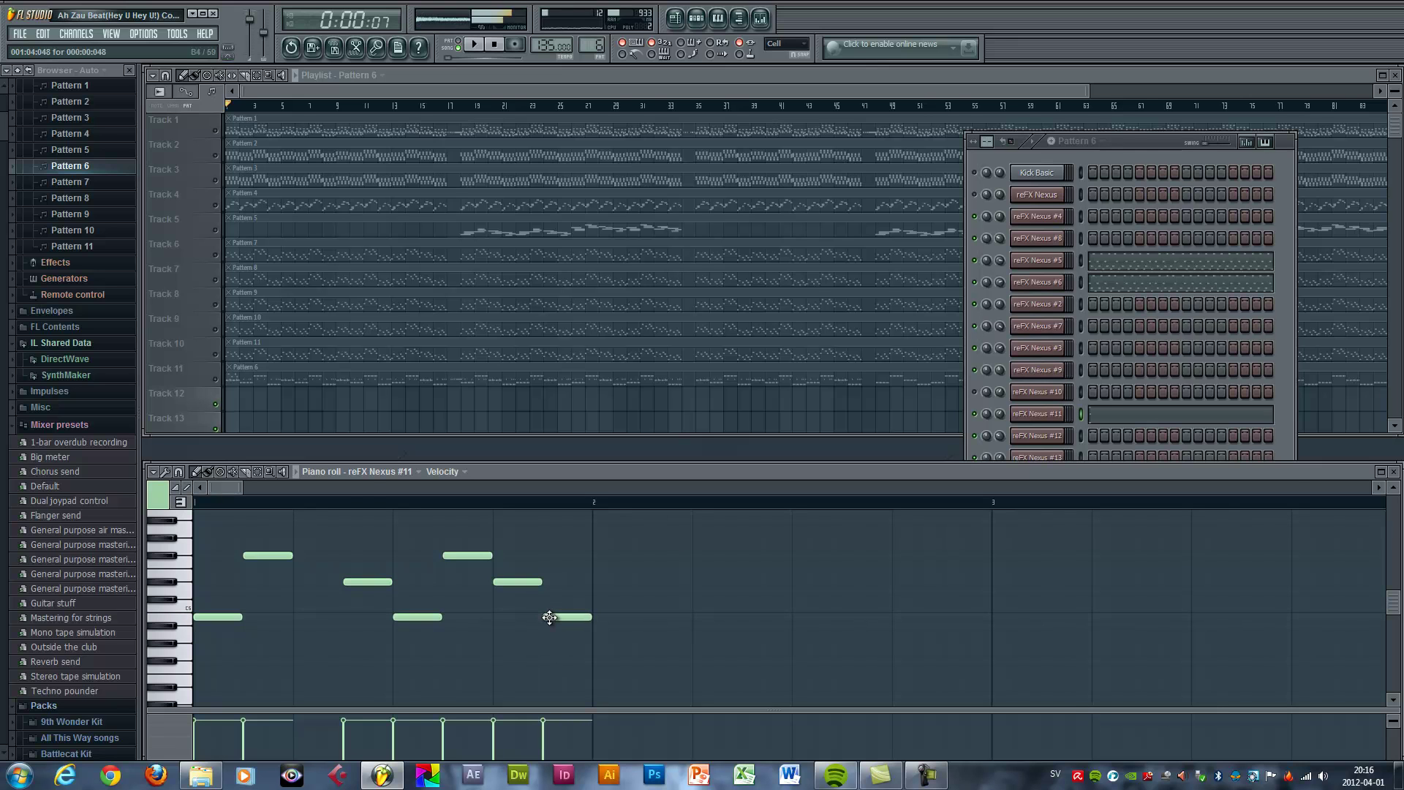
# Unmute Track 11, play Pattern 6 from the start to hear bar 1, and return to the piano roll.
pyautogui.click(219, 392)
pyautogui.press('space')
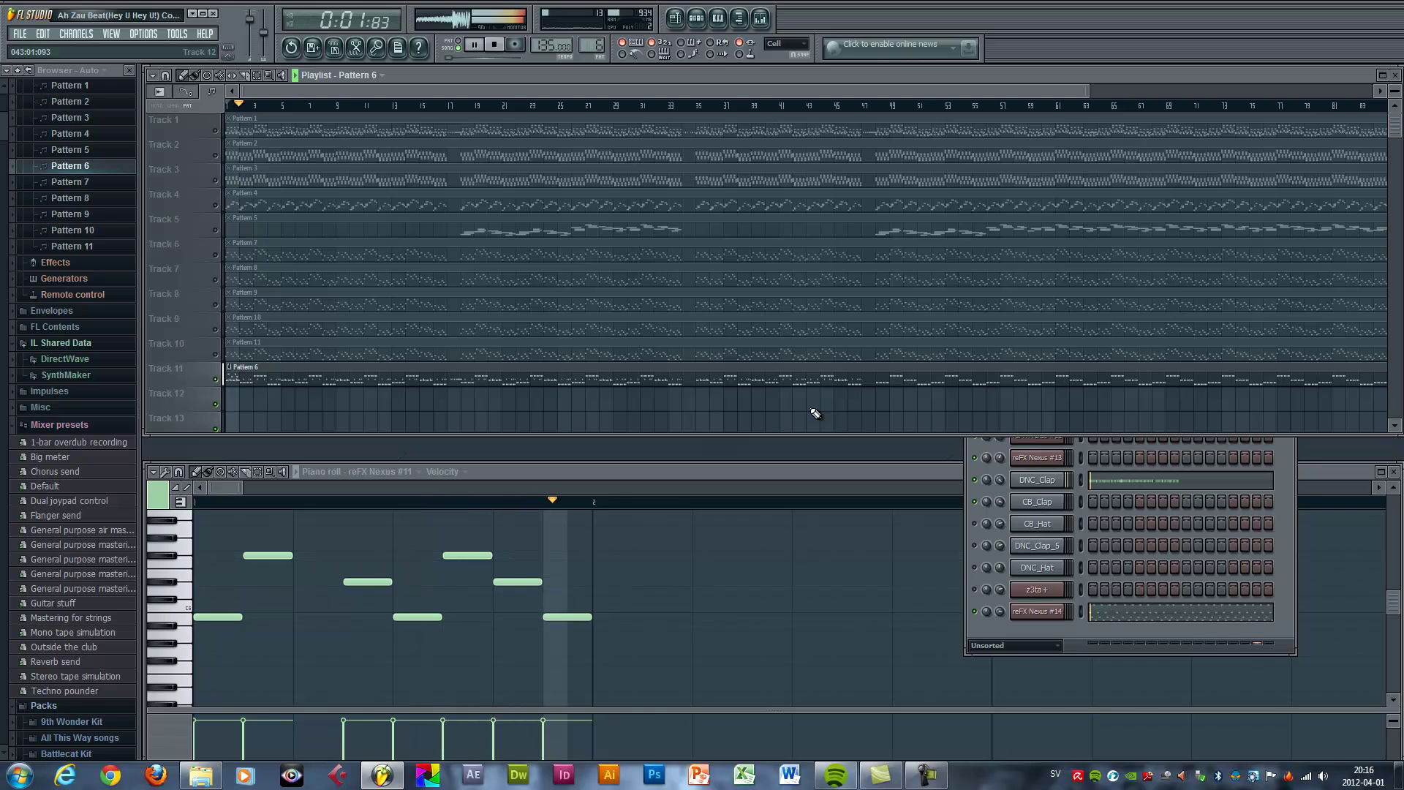
pyautogui.press('space')
pyautogui.click(752, 470)
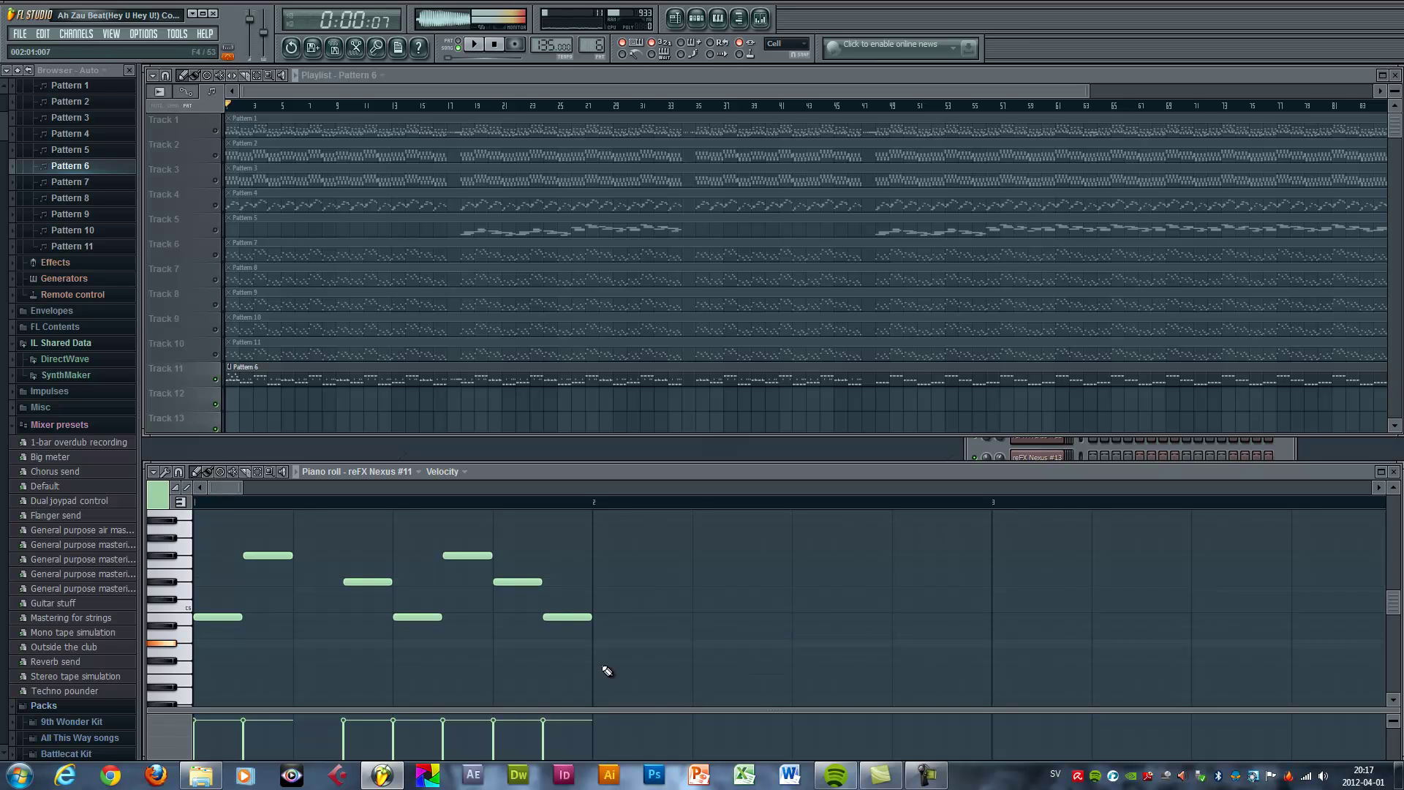
# Place eighth notes in bar 2: G#4, D#5, an eighth rest, B4, G#4, D#5, B4 and G#4.
pyautogui.click(602, 644)
pyautogui.click(662, 582)
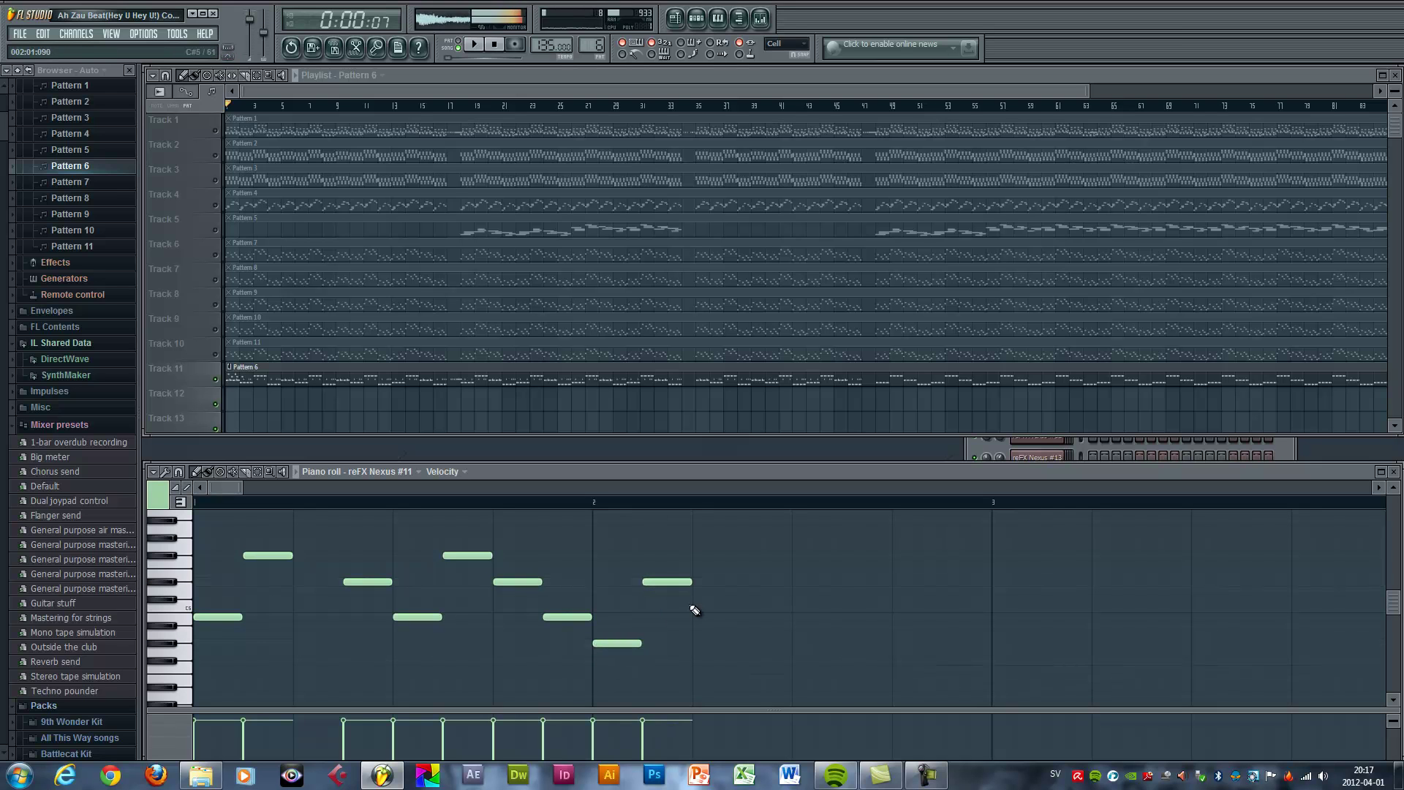
pyautogui.click(742, 617)
pyautogui.moveTo(756, 618); pyautogui.dragTo(782, 618)
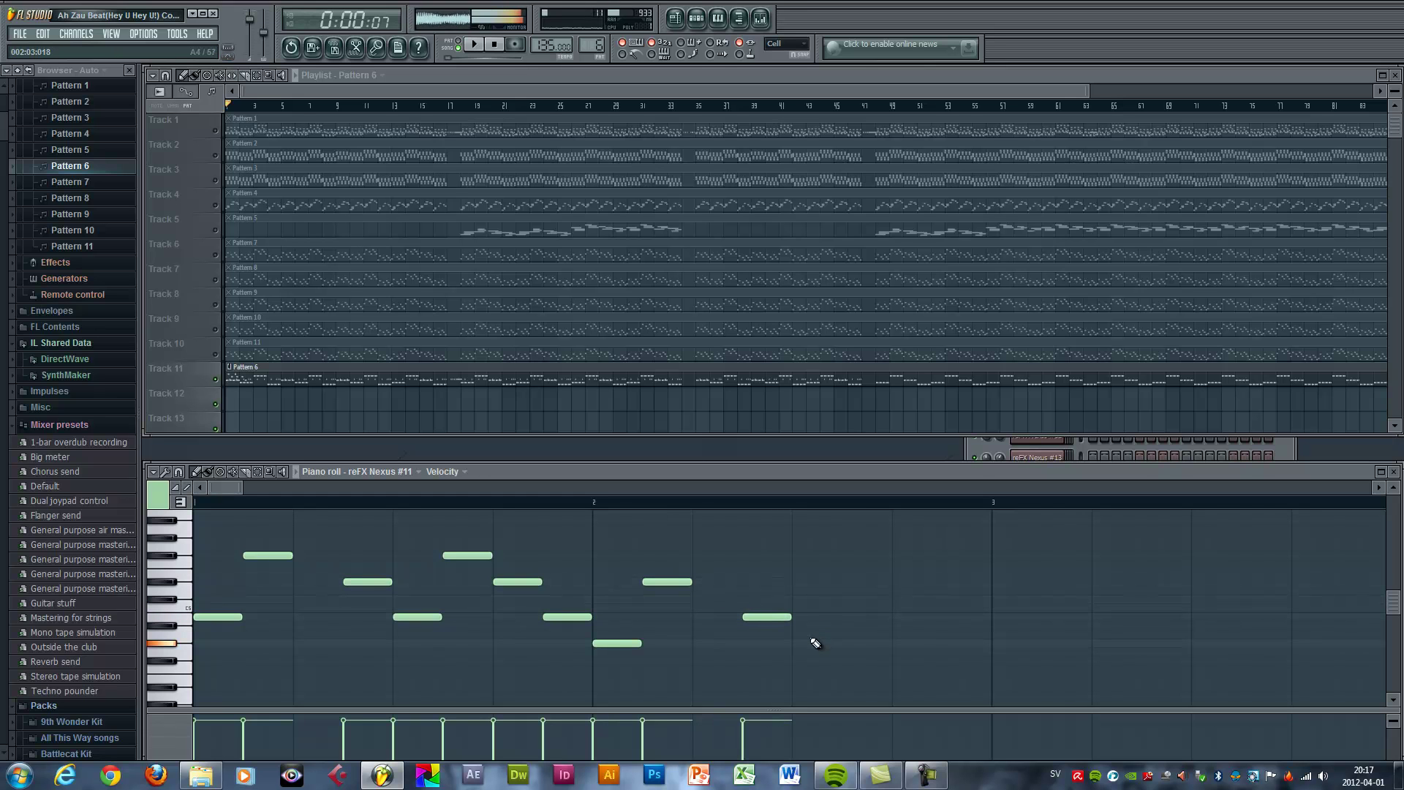
pyautogui.click(808, 646)
pyautogui.click(850, 585)
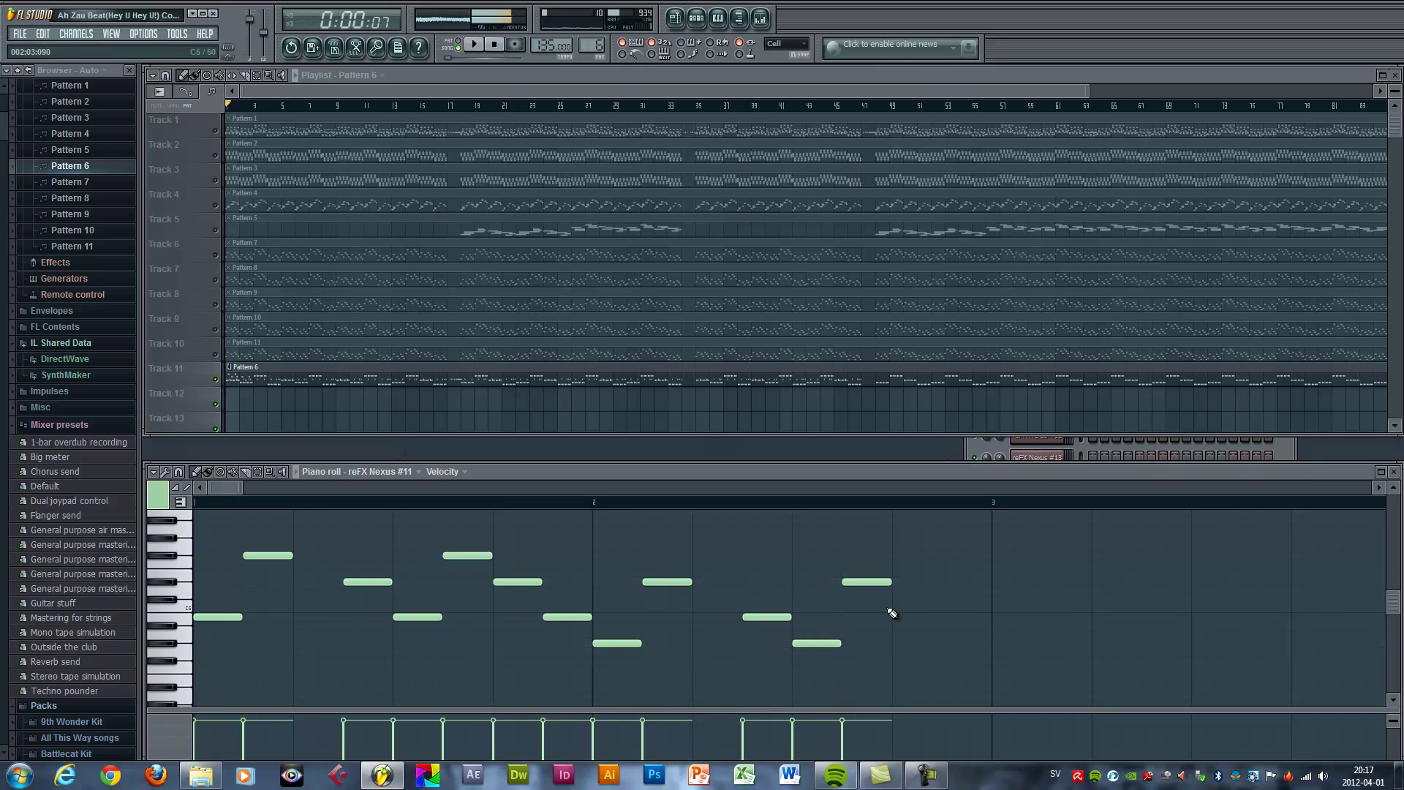
pyautogui.click(902, 617)
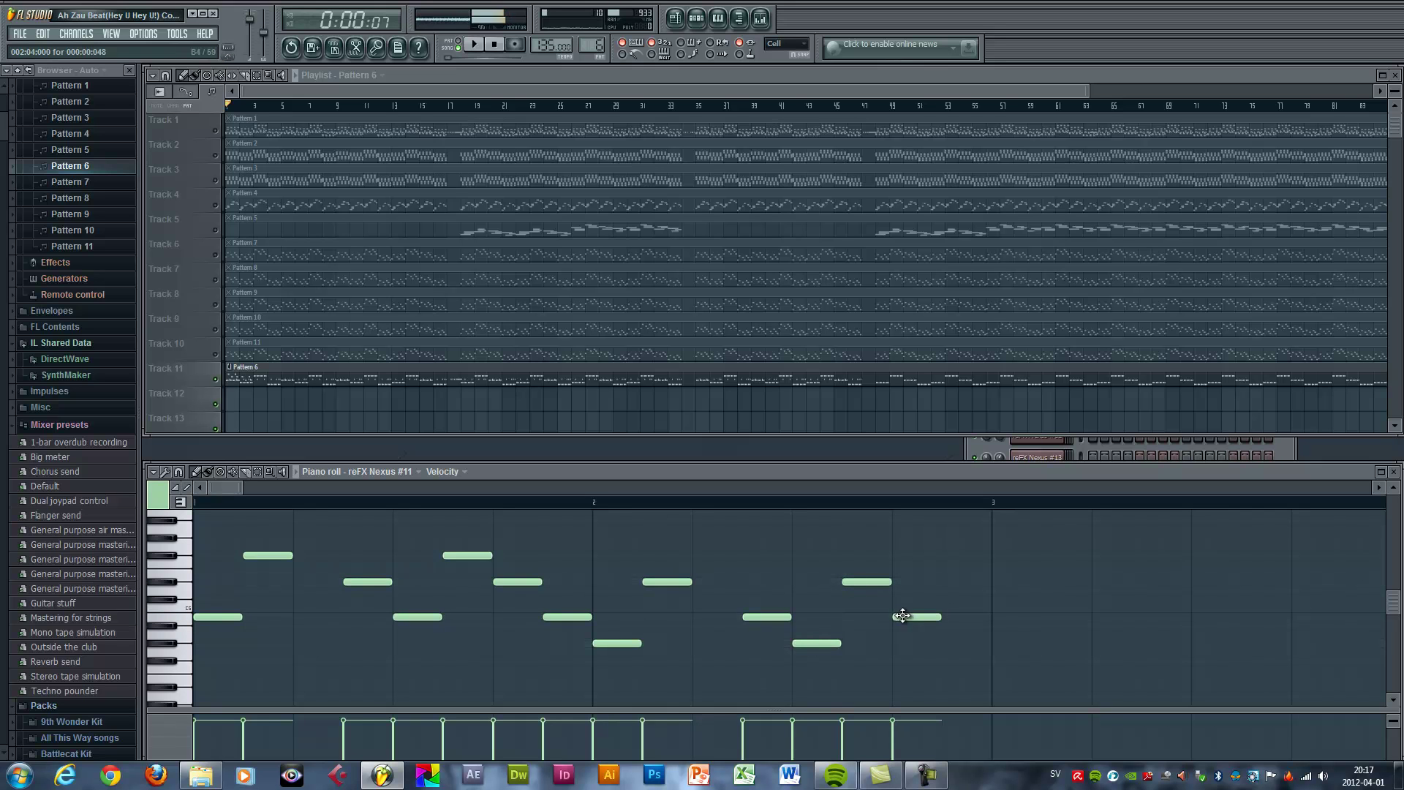
pyautogui.click(949, 646)
# Place eighth notes in bar 3: E5, B5, an eighth rest, G#5, E5, B5, G#5 and E5.
pyautogui.scroll(2, 1024, 645)
pyautogui.scroll(-1, 1038, 644)
pyautogui.click(252, 488)
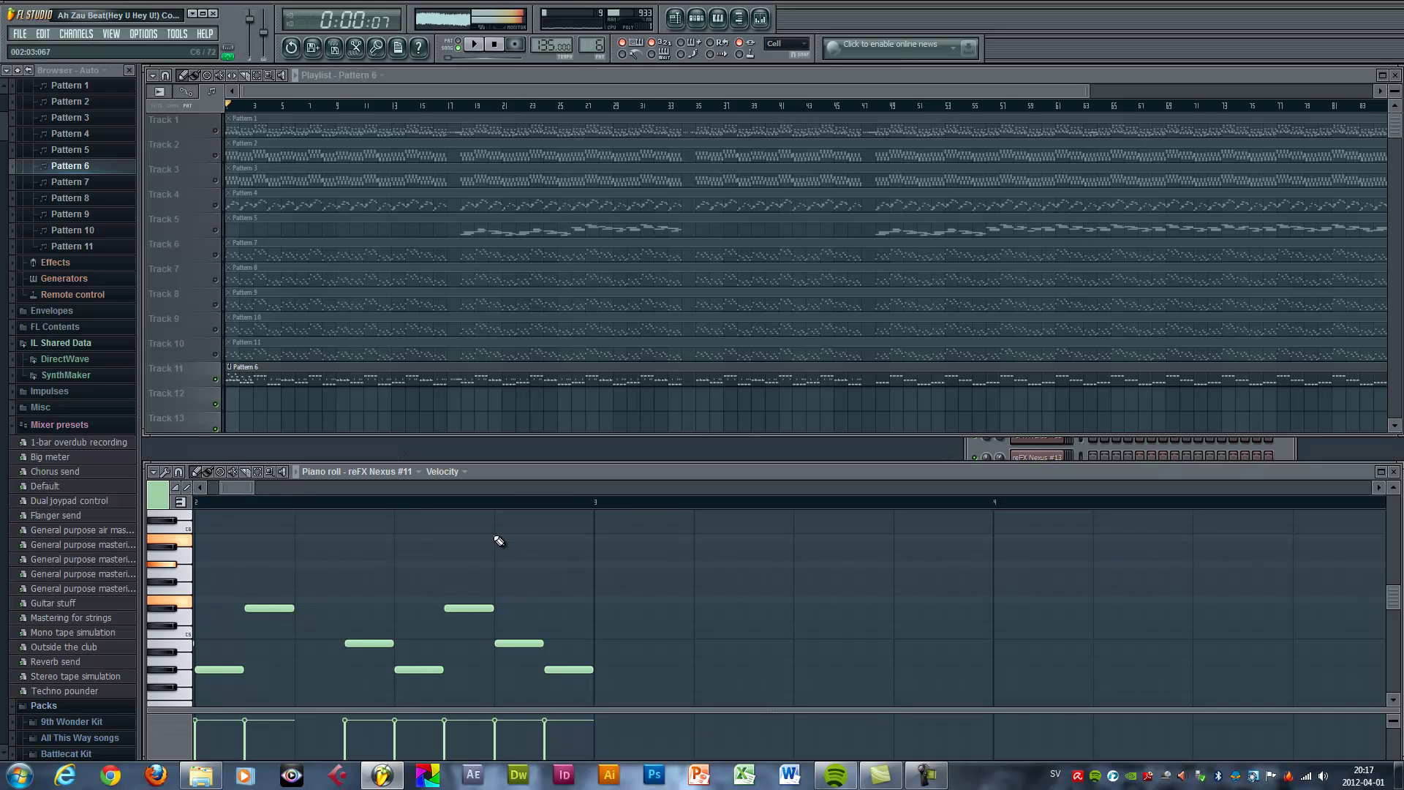
pyautogui.click(604, 601)
pyautogui.click(660, 538)
pyautogui.click(753, 565)
pyautogui.click(809, 591)
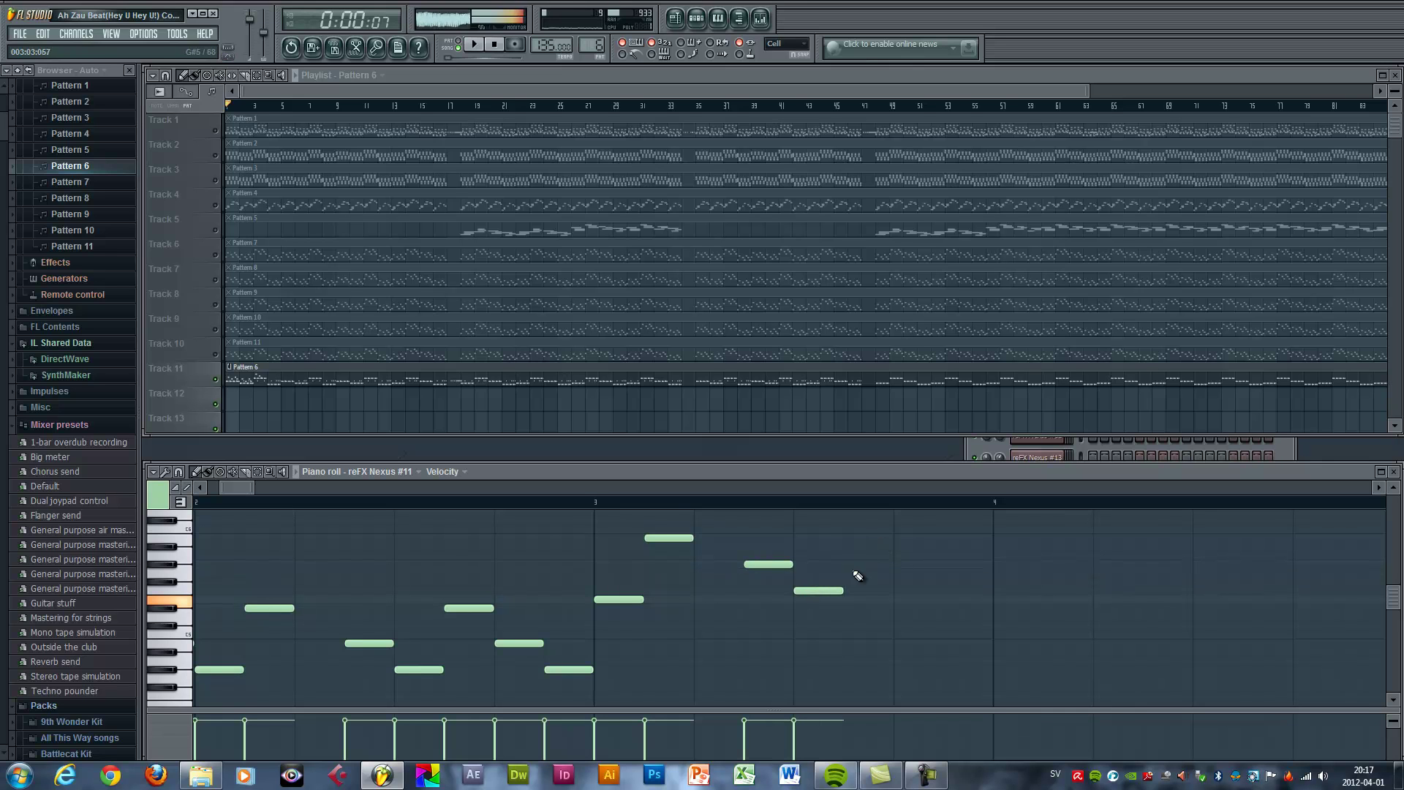
pyautogui.moveTo(826, 589); pyautogui.dragTo(826, 598)
pyautogui.click(867, 539)
pyautogui.click(910, 565)
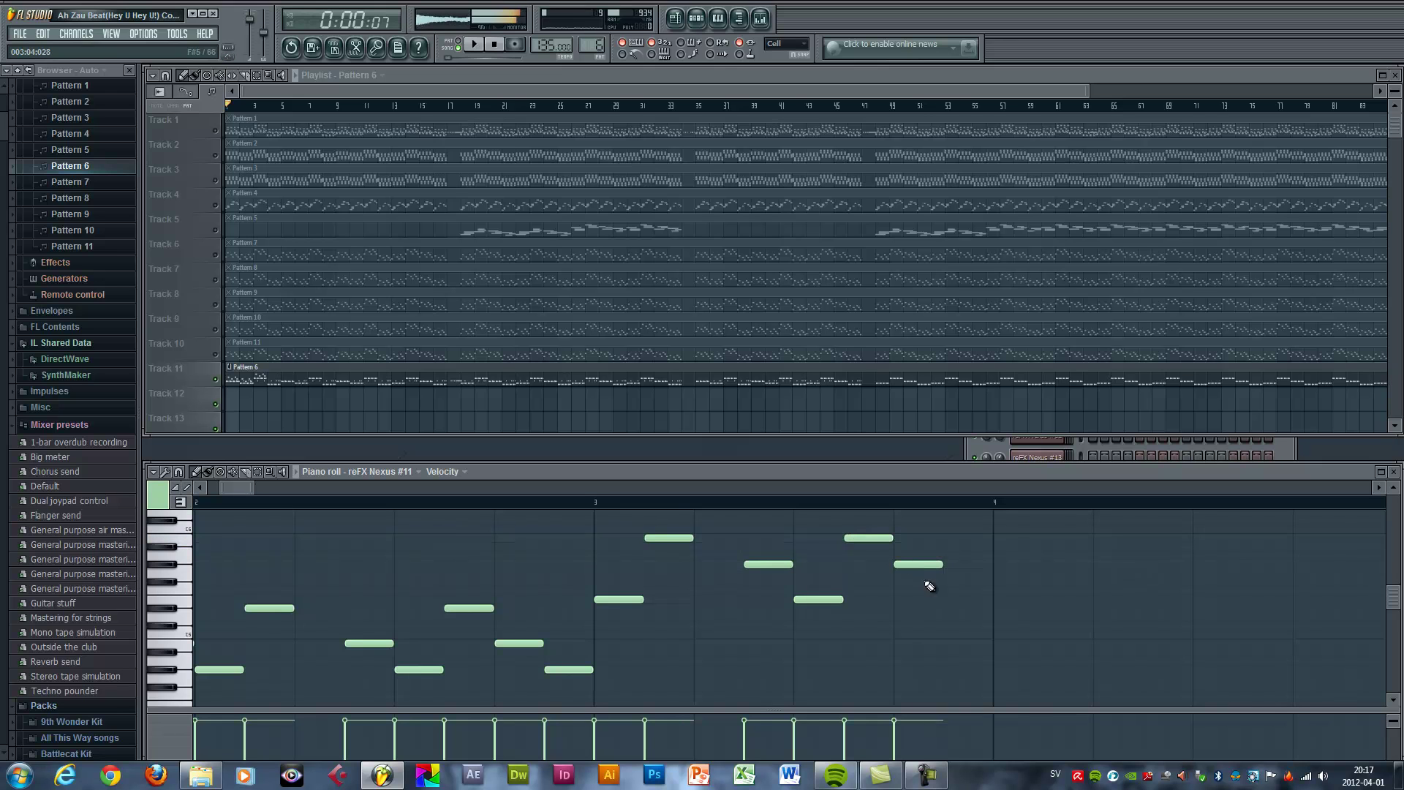
pyautogui.click(958, 598)
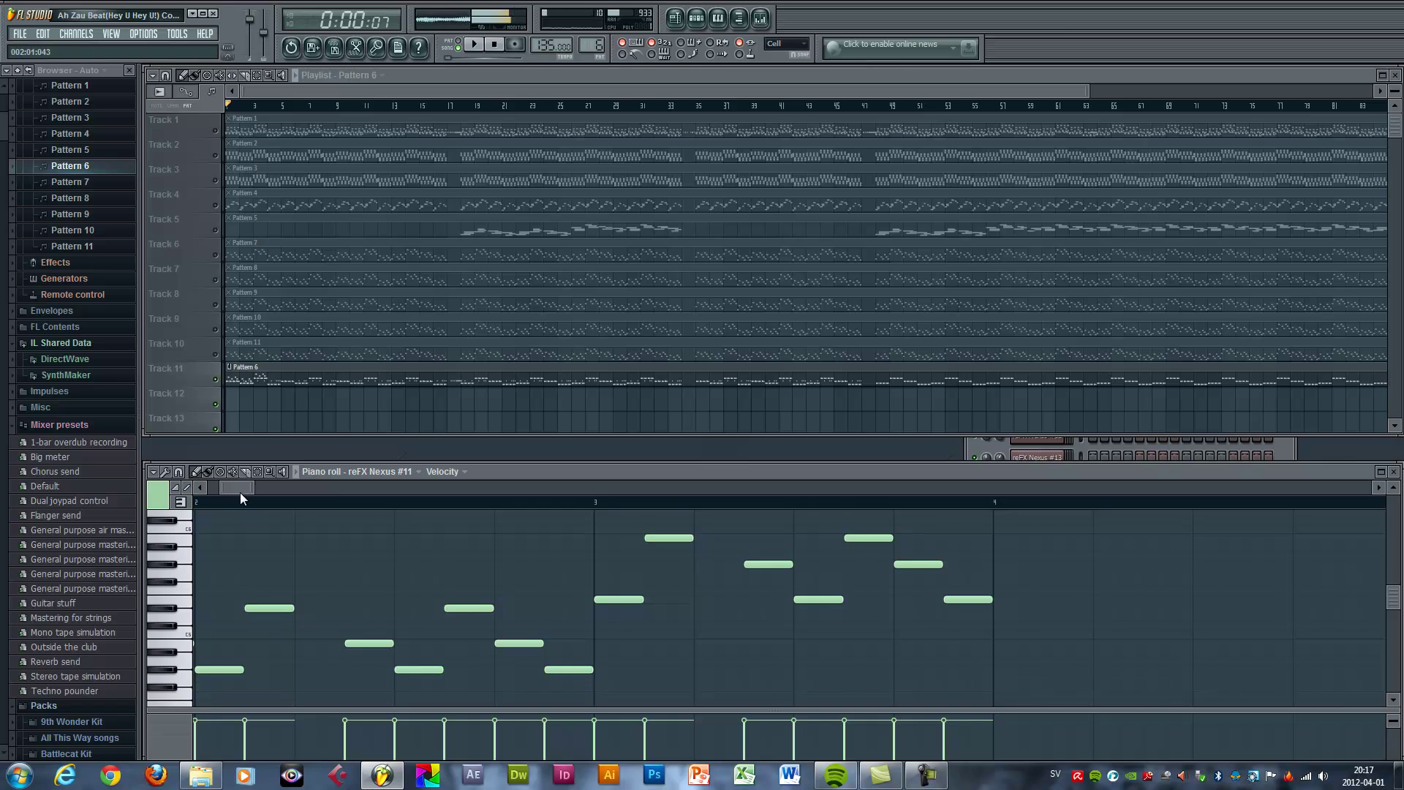
# Place eighth notes in bar 4: F#4, C#5, an eighth rest, A#4, F#4, C#5, A#4 and F#4.
pyautogui.hscroll(3, 243, 489)
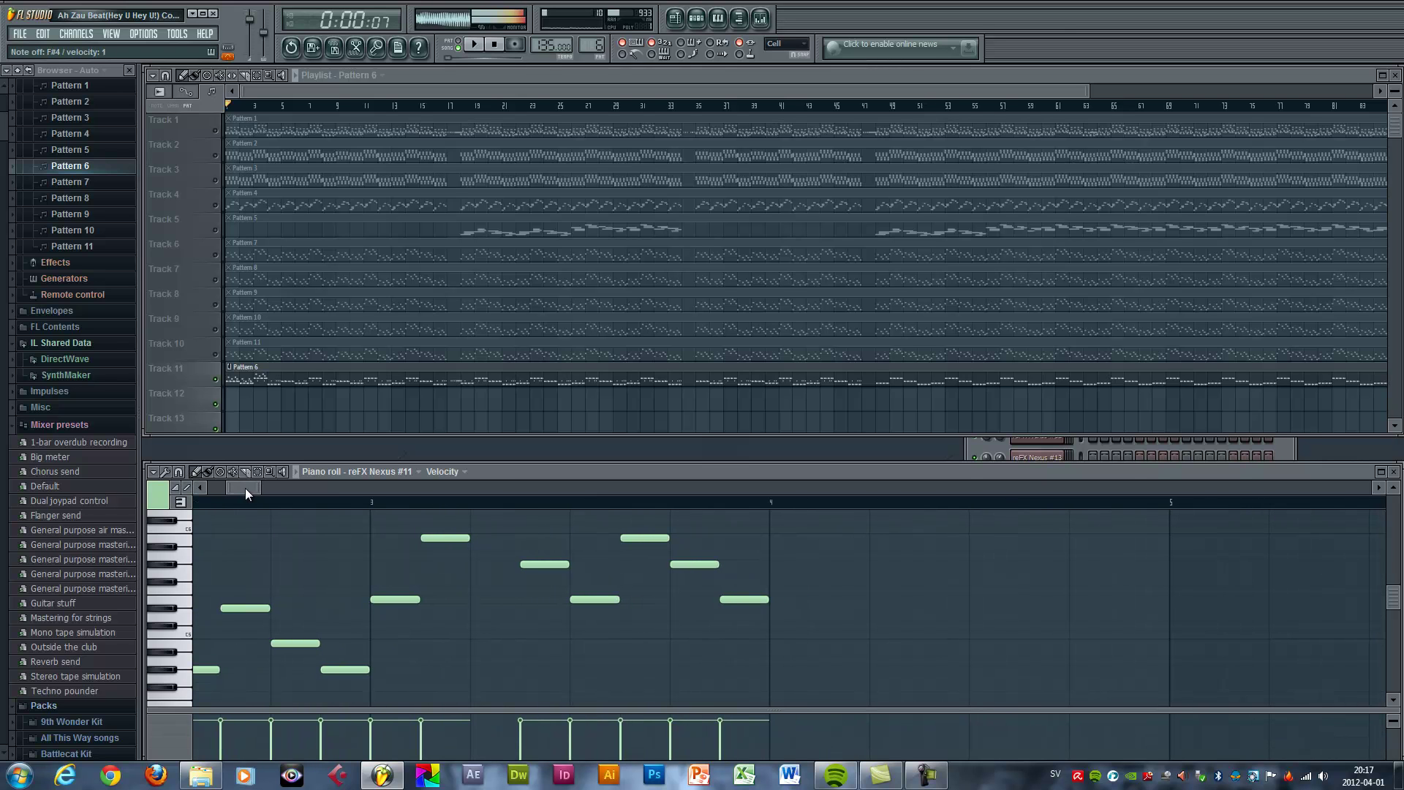
pyautogui.click(771, 686)
pyautogui.click(826, 626)
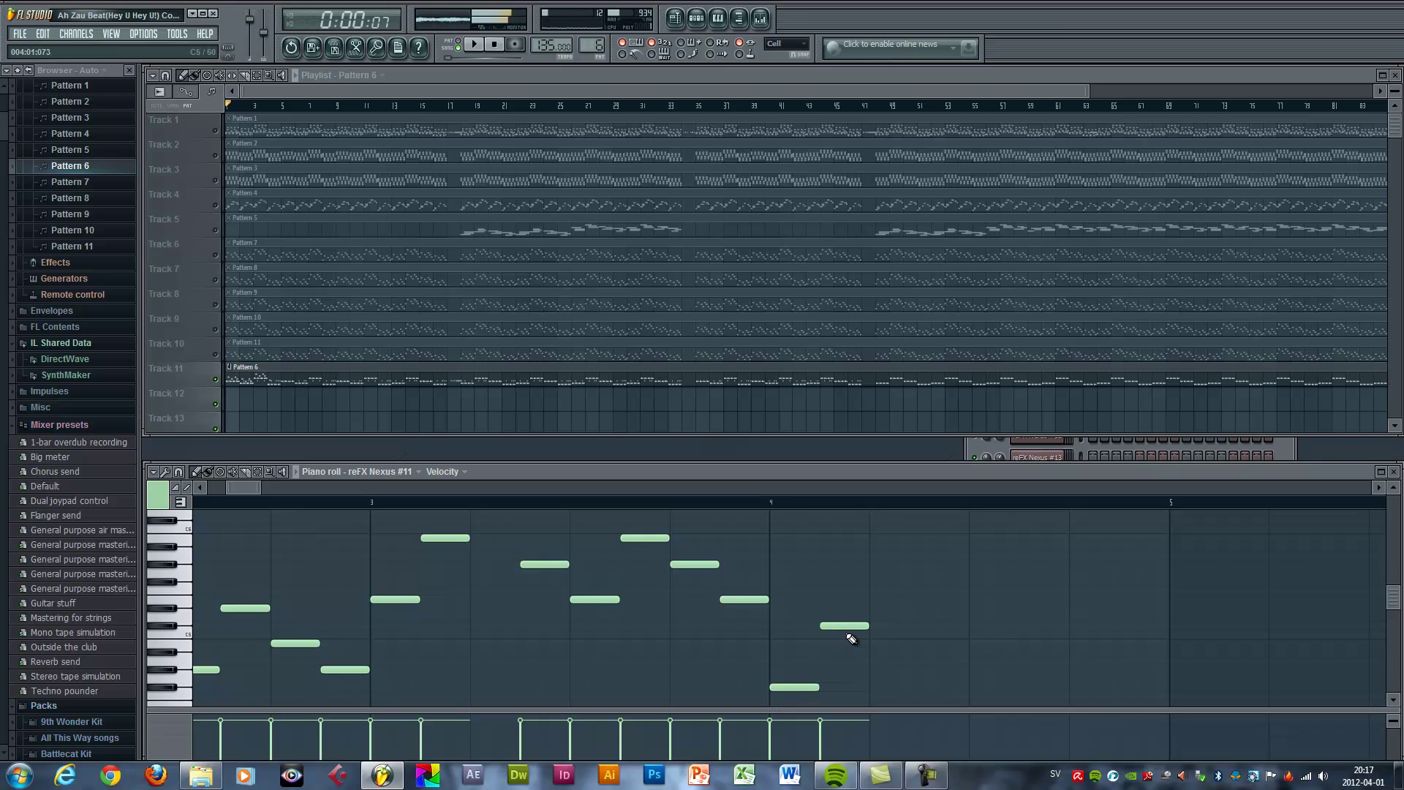
pyautogui.click(931, 652)
pyautogui.click(987, 688)
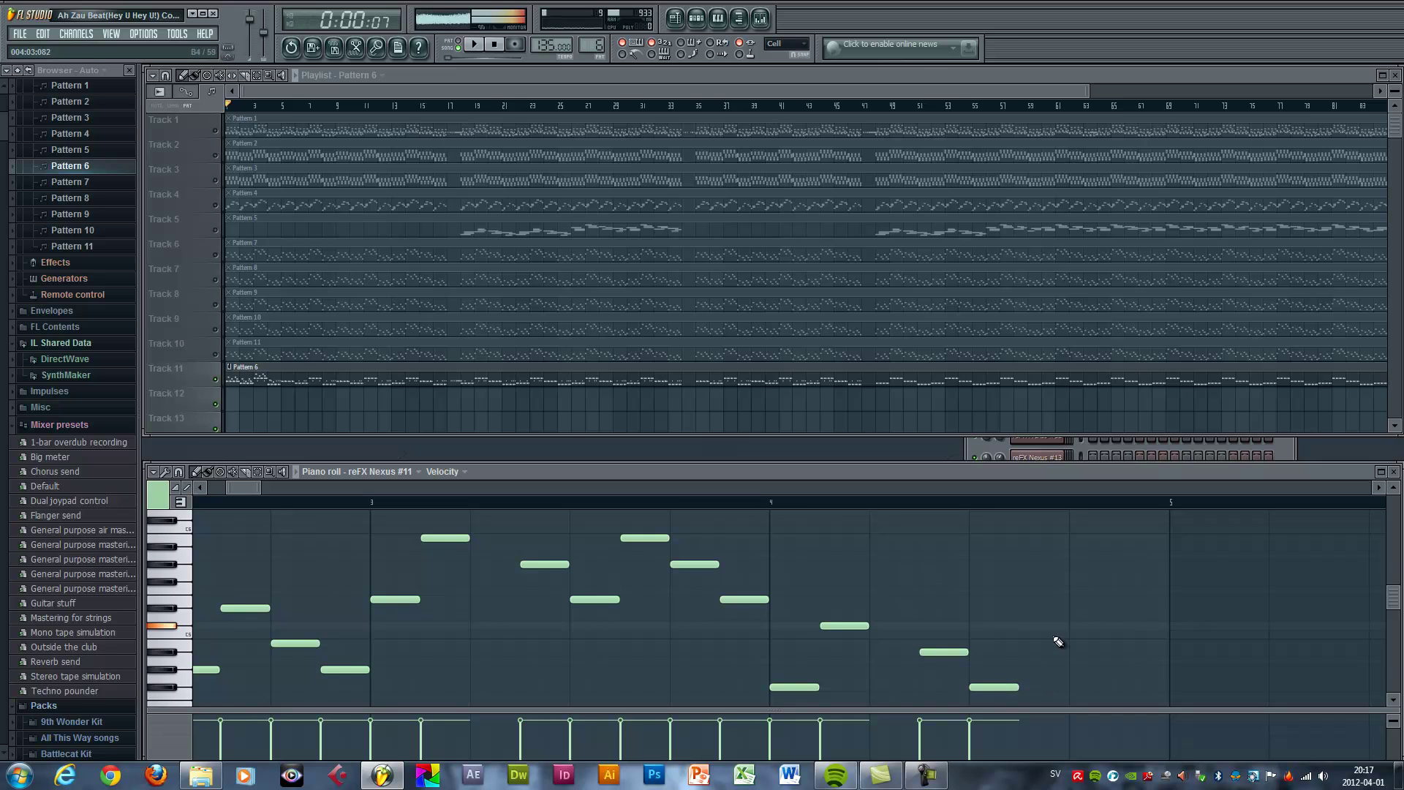
pyautogui.click(1028, 626)
pyautogui.click(1079, 653)
pyautogui.click(1131, 689)
# Play the four-bar arpeggio from bar 1, bring the channel list to the front and stop playback.
pyautogui.hscroll(-3, 217, 487)
pyautogui.press('space')
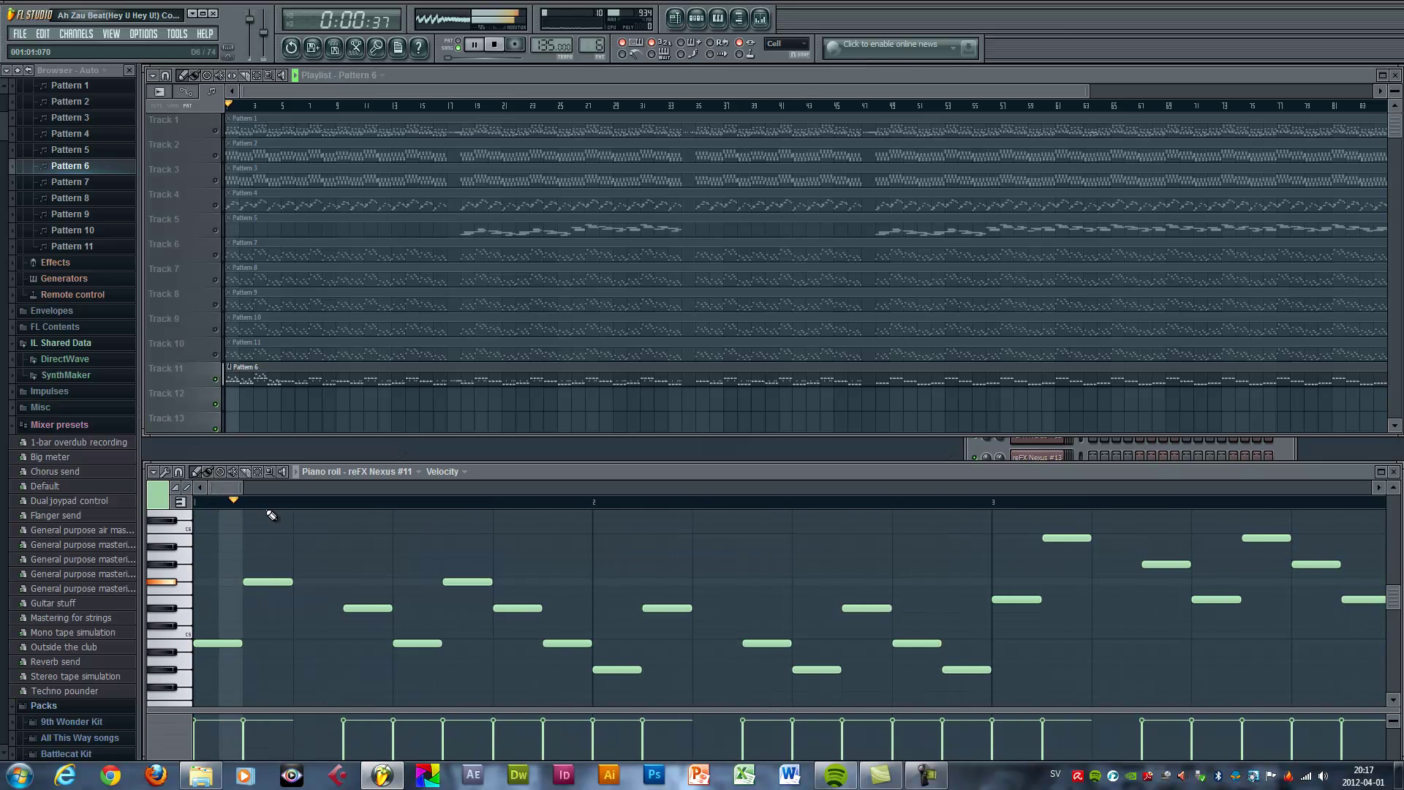
pyautogui.moveTo(242, 487); pyautogui.dragTo(292, 490)
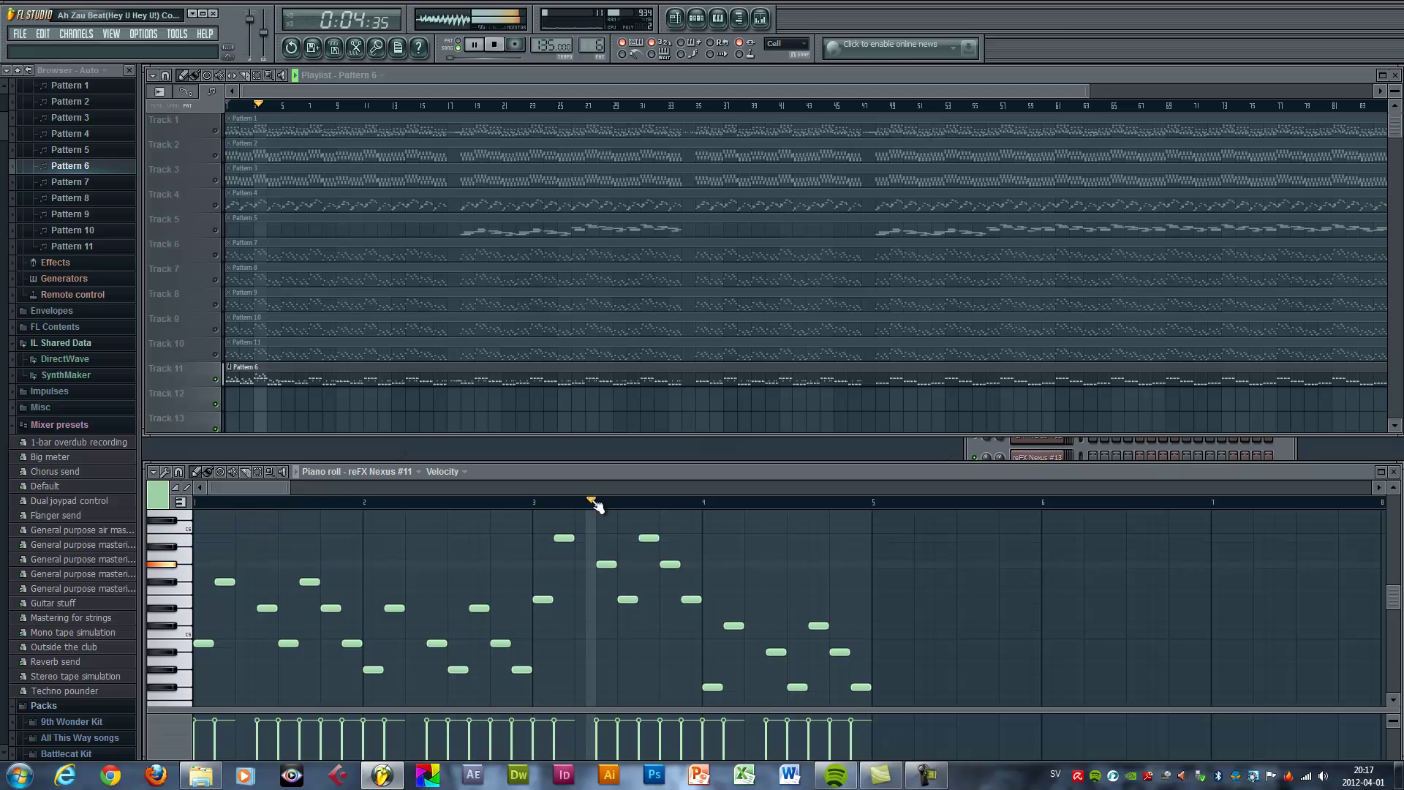
pyautogui.click(1287, 442)
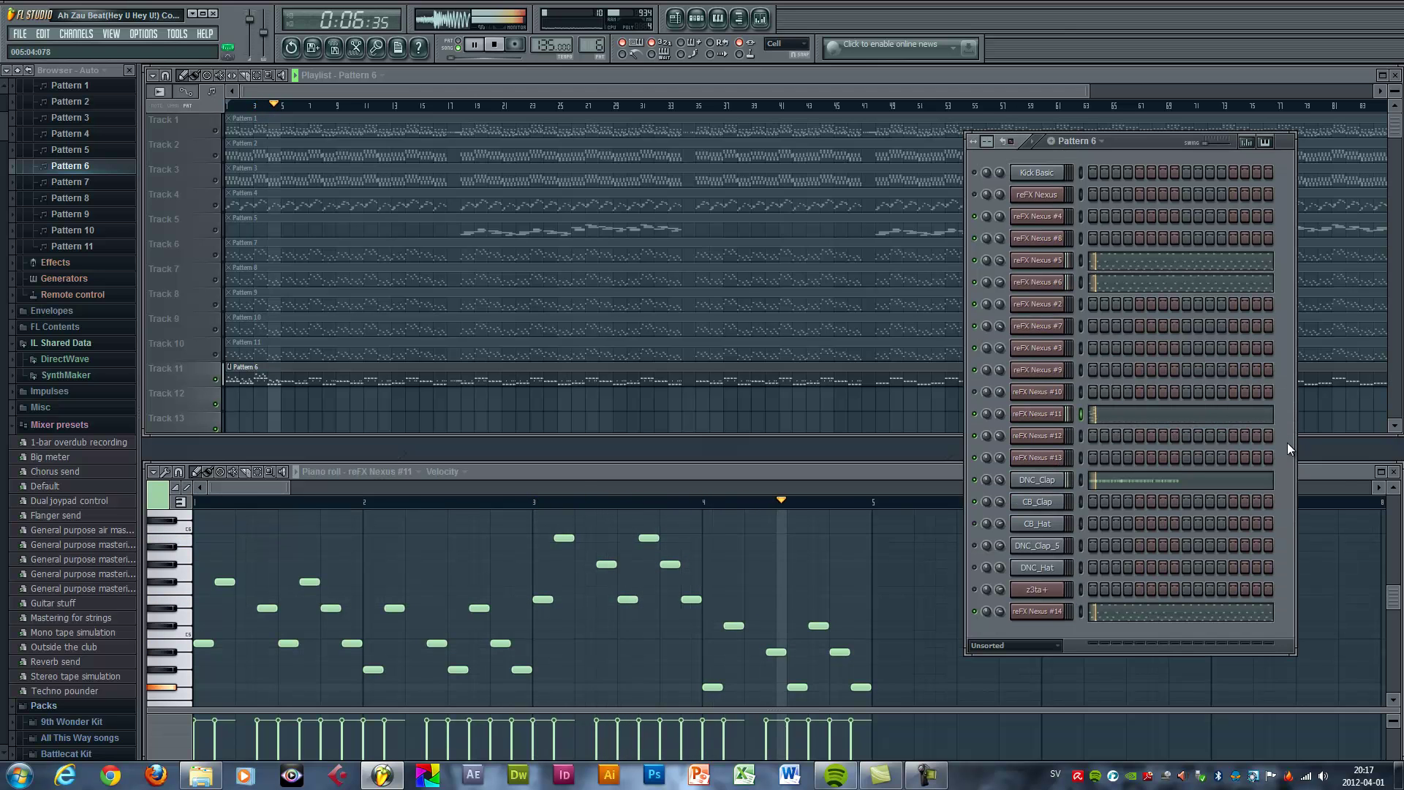
pyautogui.press('space')
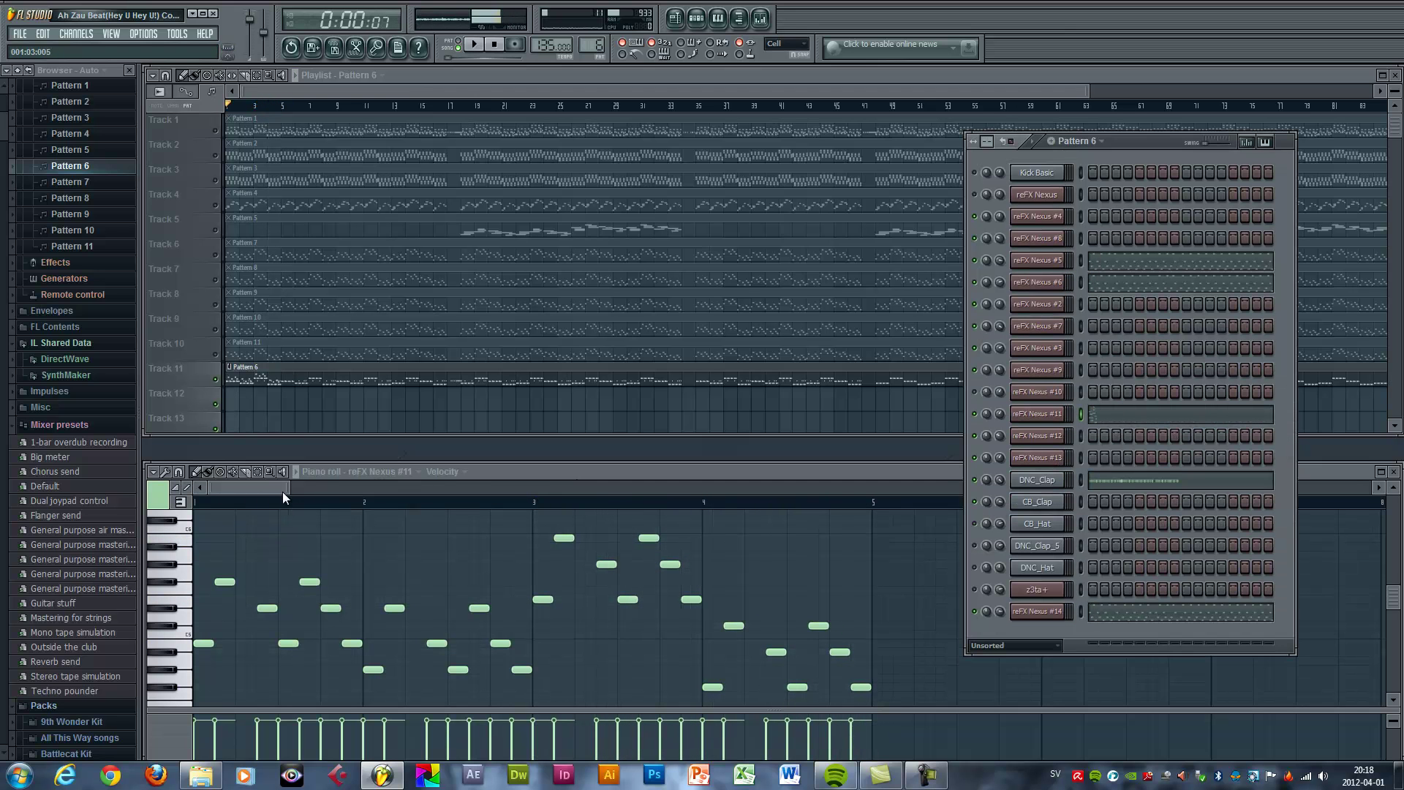
# Select all notes of bars 1 to 4 and duplicate them twice to fill bars 5 to 12.
pyautogui.moveTo(287, 489); pyautogui.dragTo(309, 488)
pyautogui.scroll(-3, 761, 578)
pyautogui.moveTo(792, 548); pyautogui.dragTo(178, 663)
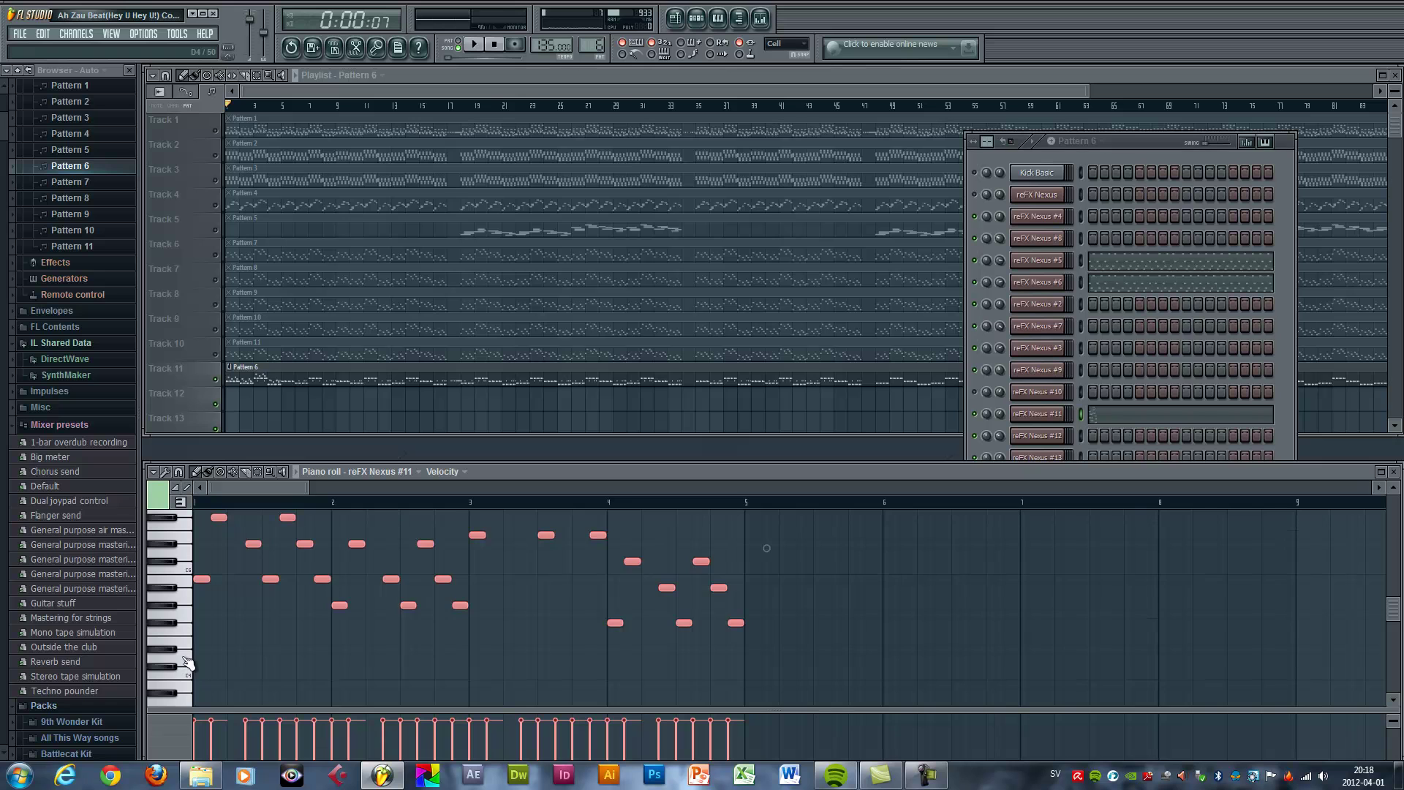
pyautogui.scroll(3, 464, 649)
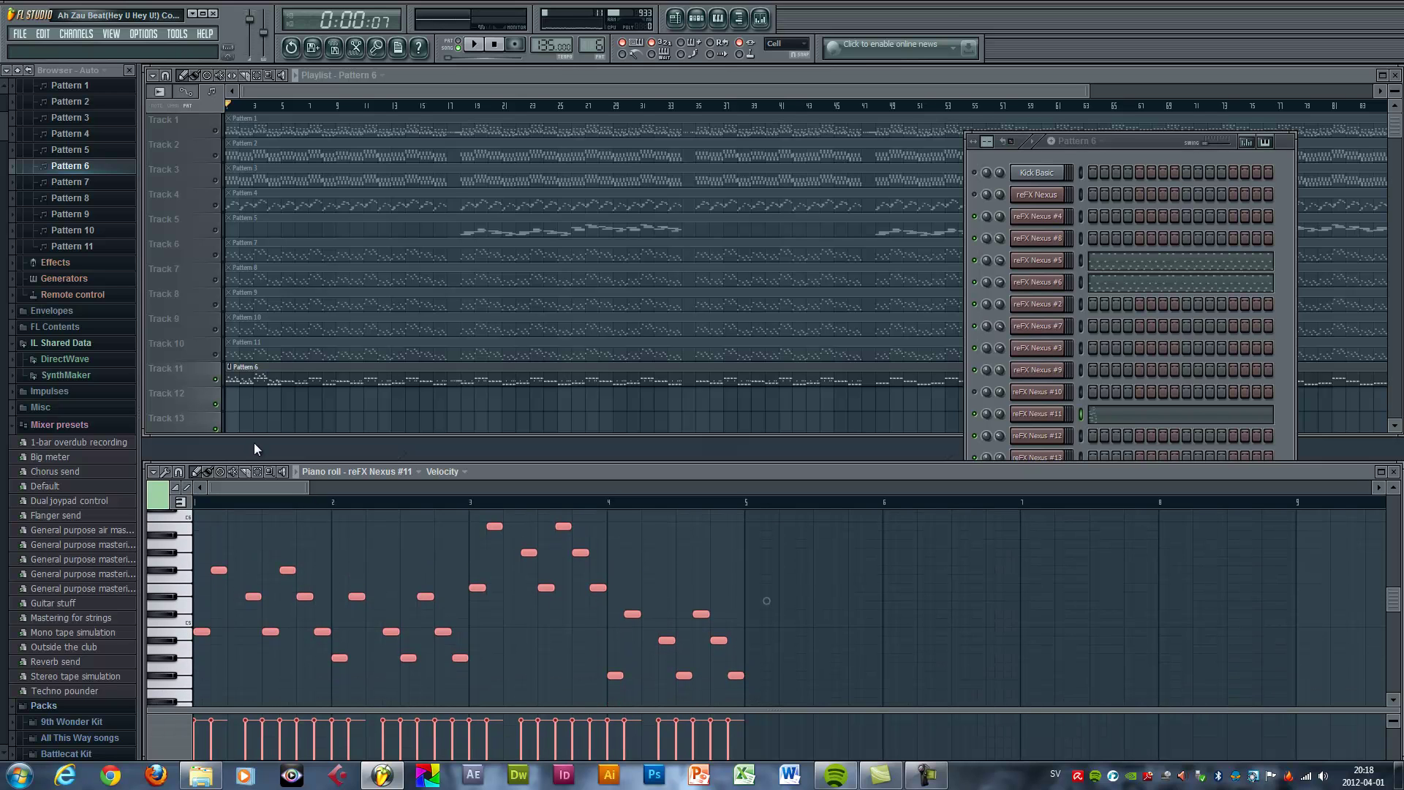
pyautogui.moveTo(274, 487); pyautogui.dragTo(366, 489)
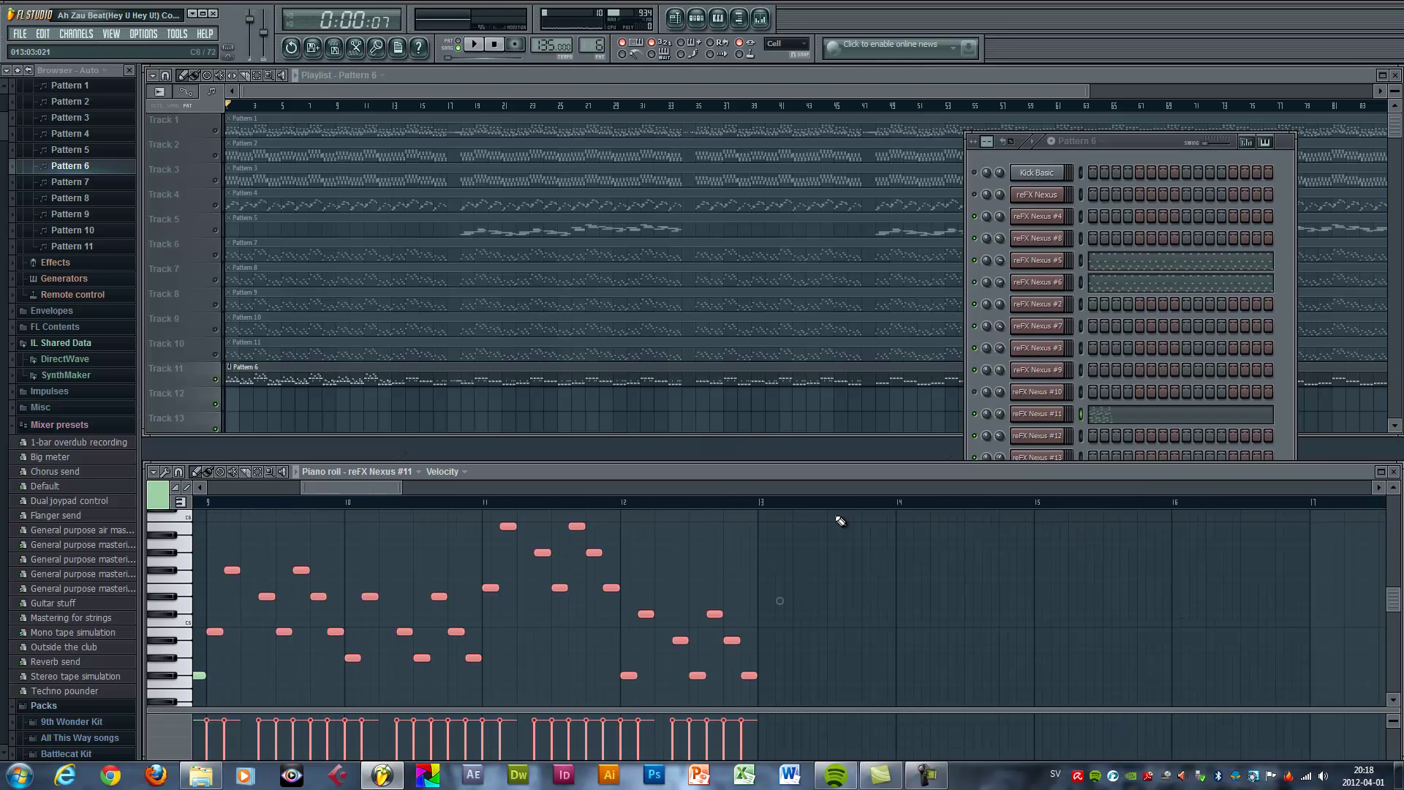
# Place eighth notes in bar 13: G#4, D#5, an eighth rest, B4, G#4, D#5, B4 and G#4.
pyautogui.click(749, 508)
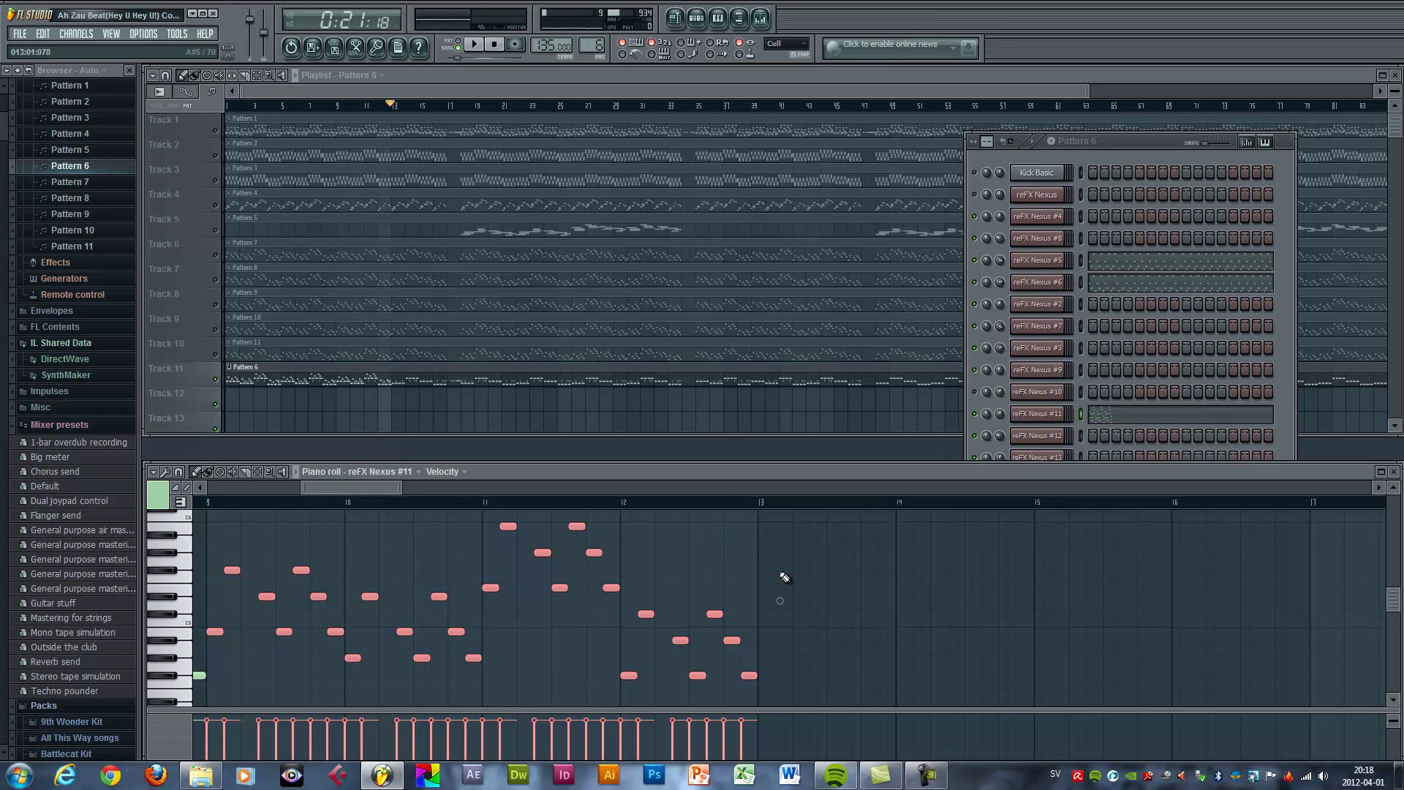
pyautogui.moveTo(401, 487); pyautogui.dragTo(372, 493)
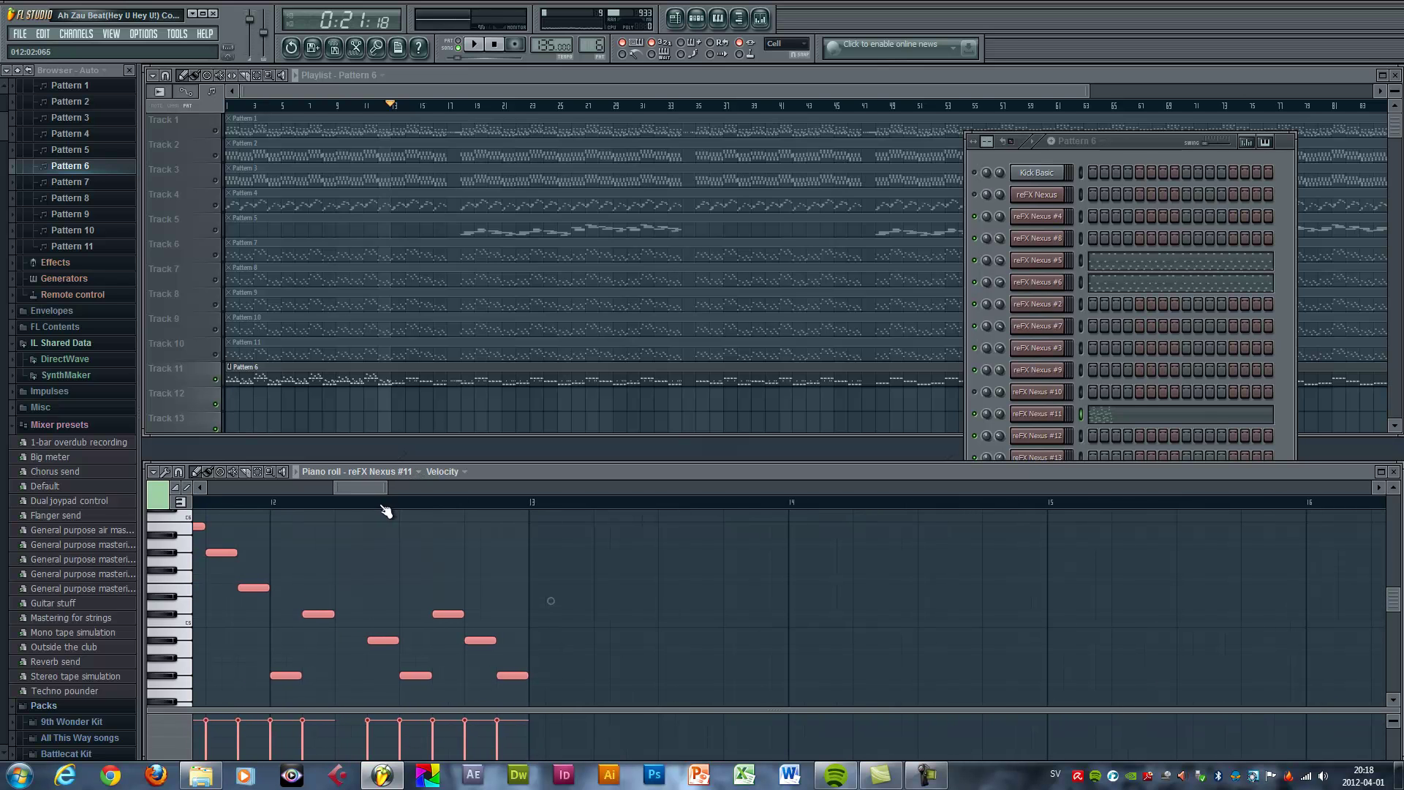
pyautogui.click(548, 657)
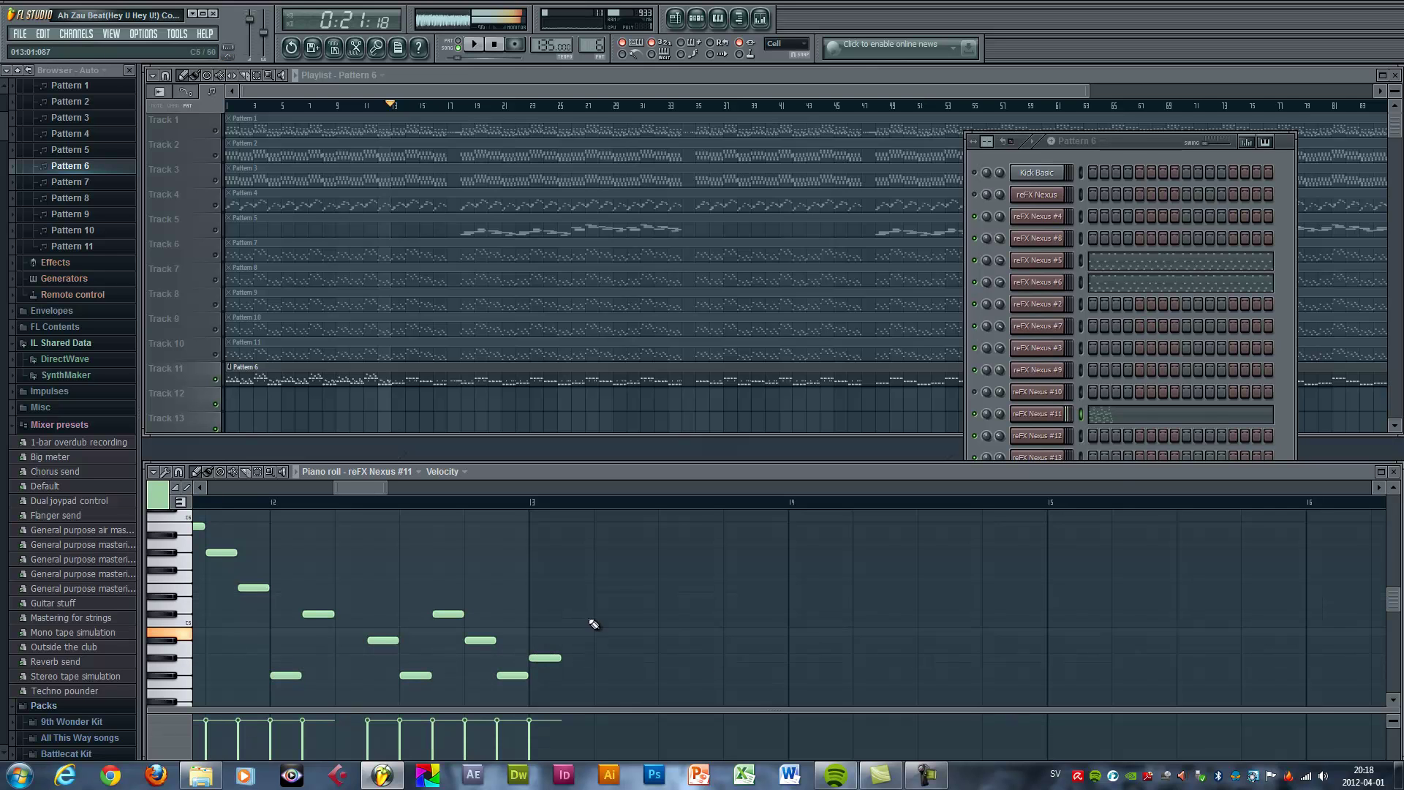
pyautogui.click(575, 596)
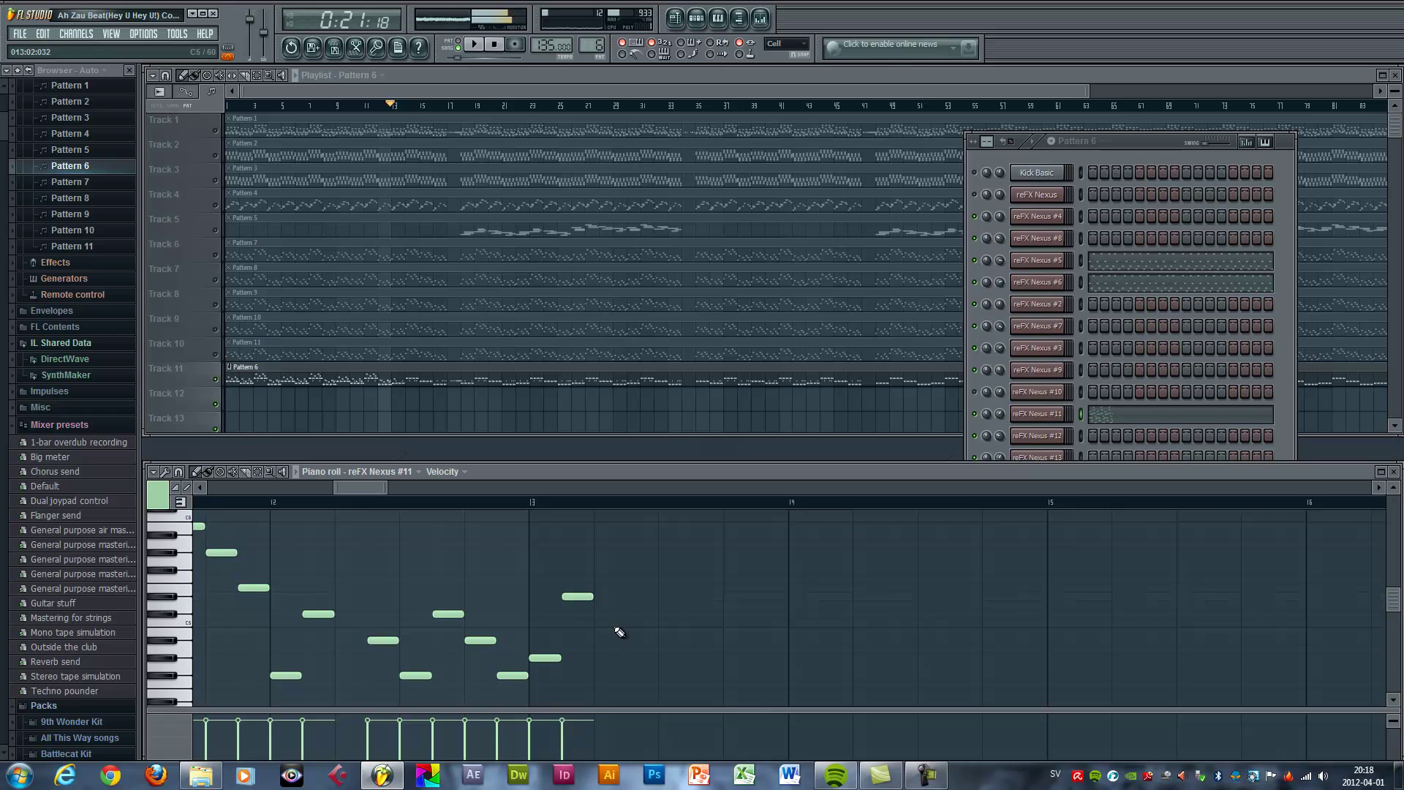
pyautogui.click(604, 632)
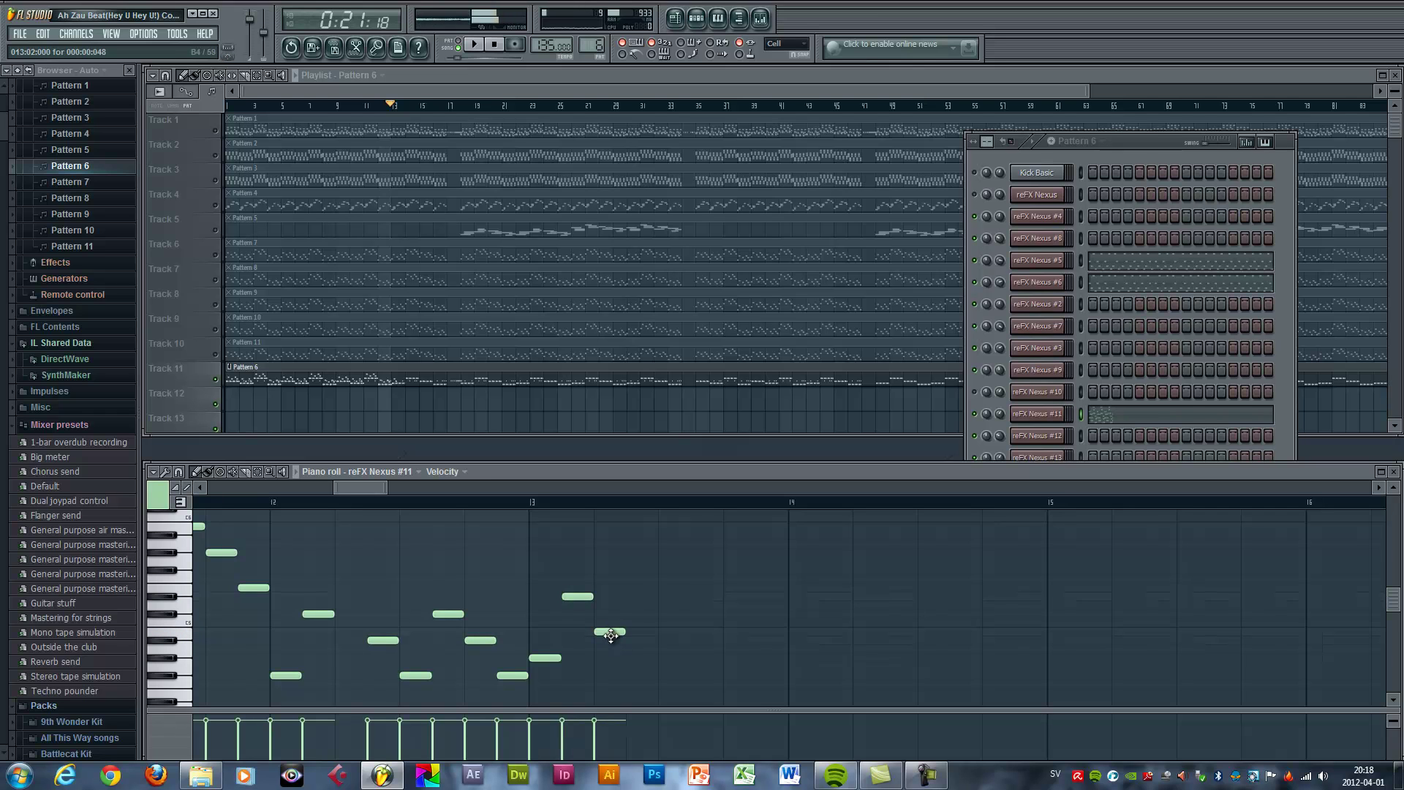
pyautogui.moveTo(605, 632); pyautogui.dragTo(638, 632)
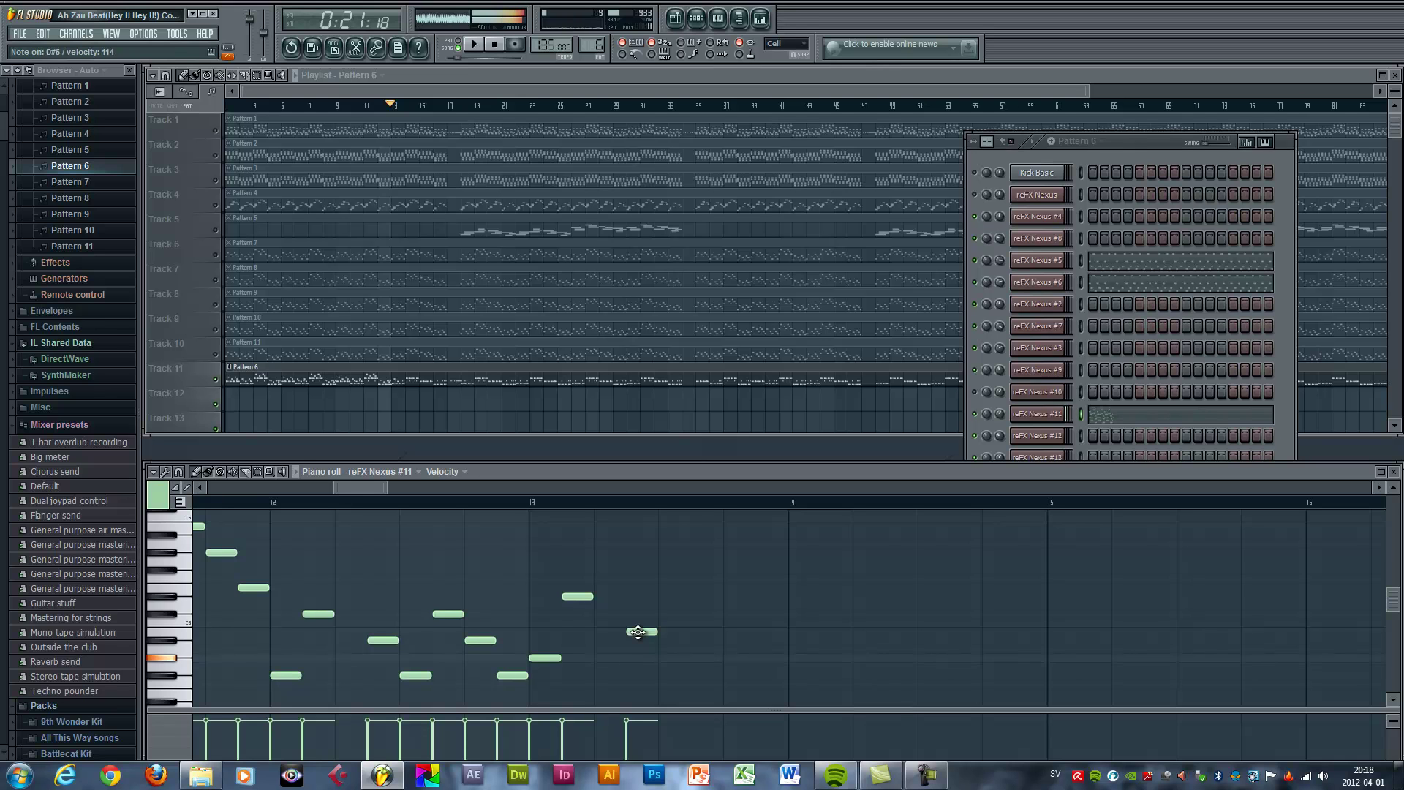
pyautogui.click(665, 596)
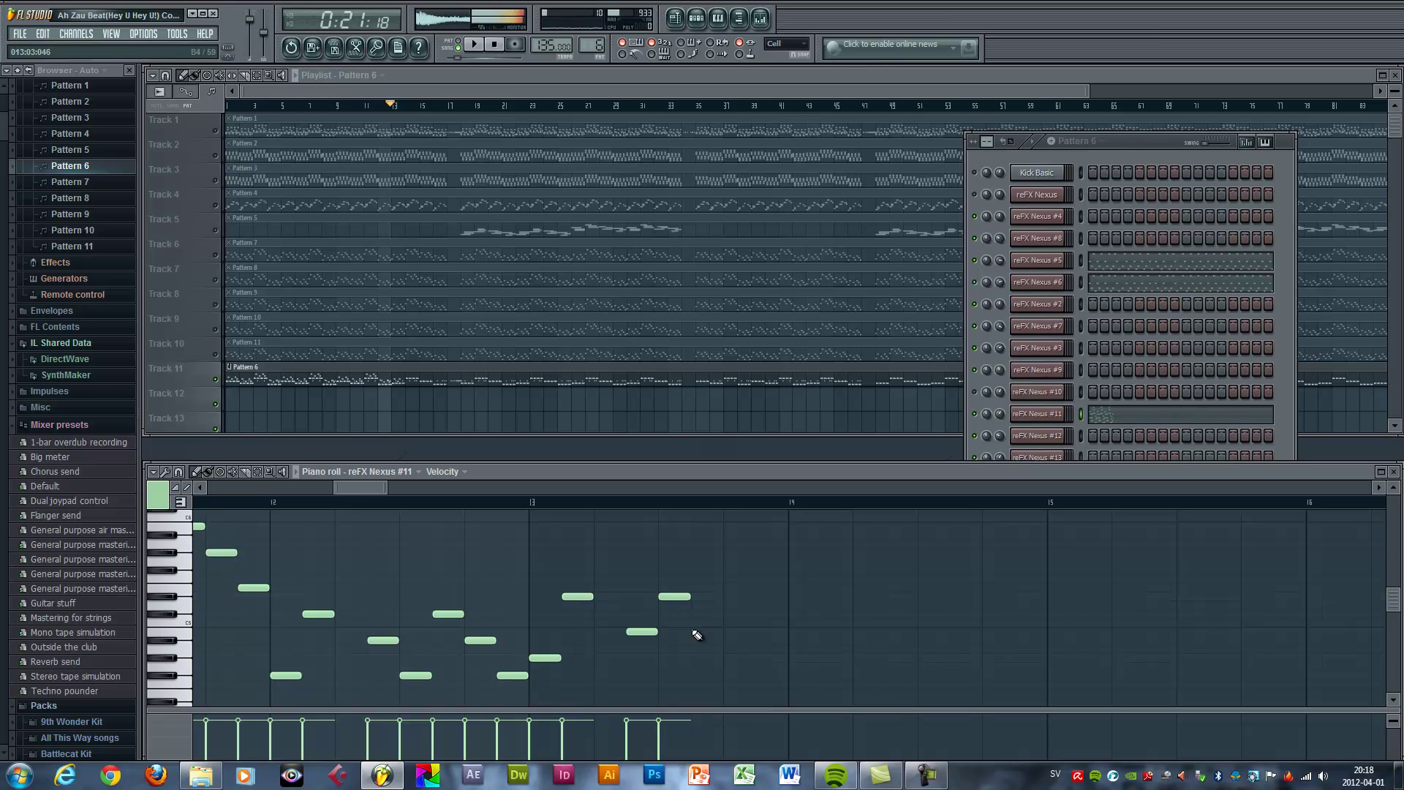
pyautogui.moveTo(669, 596); pyautogui.dragTo(680, 670)
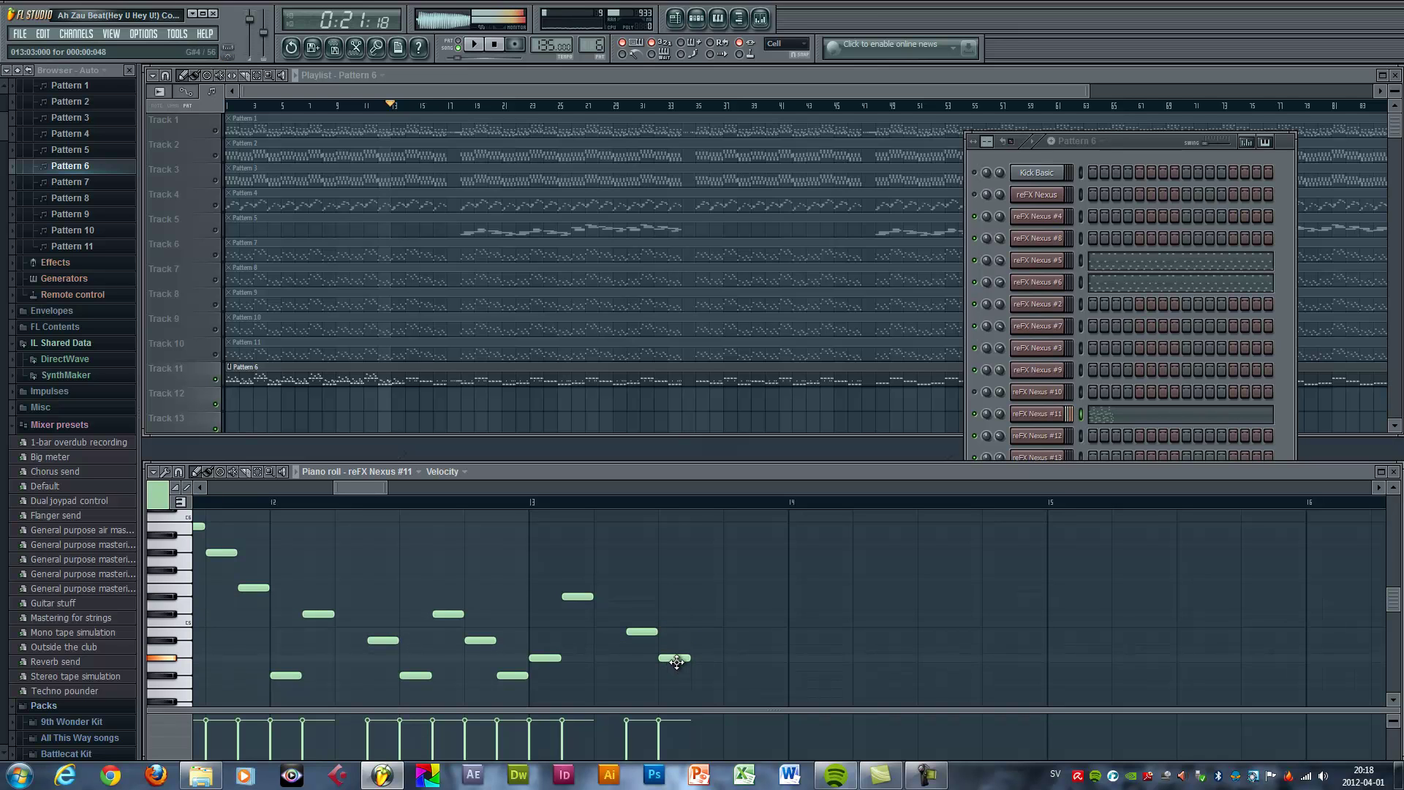
pyautogui.click(700, 597)
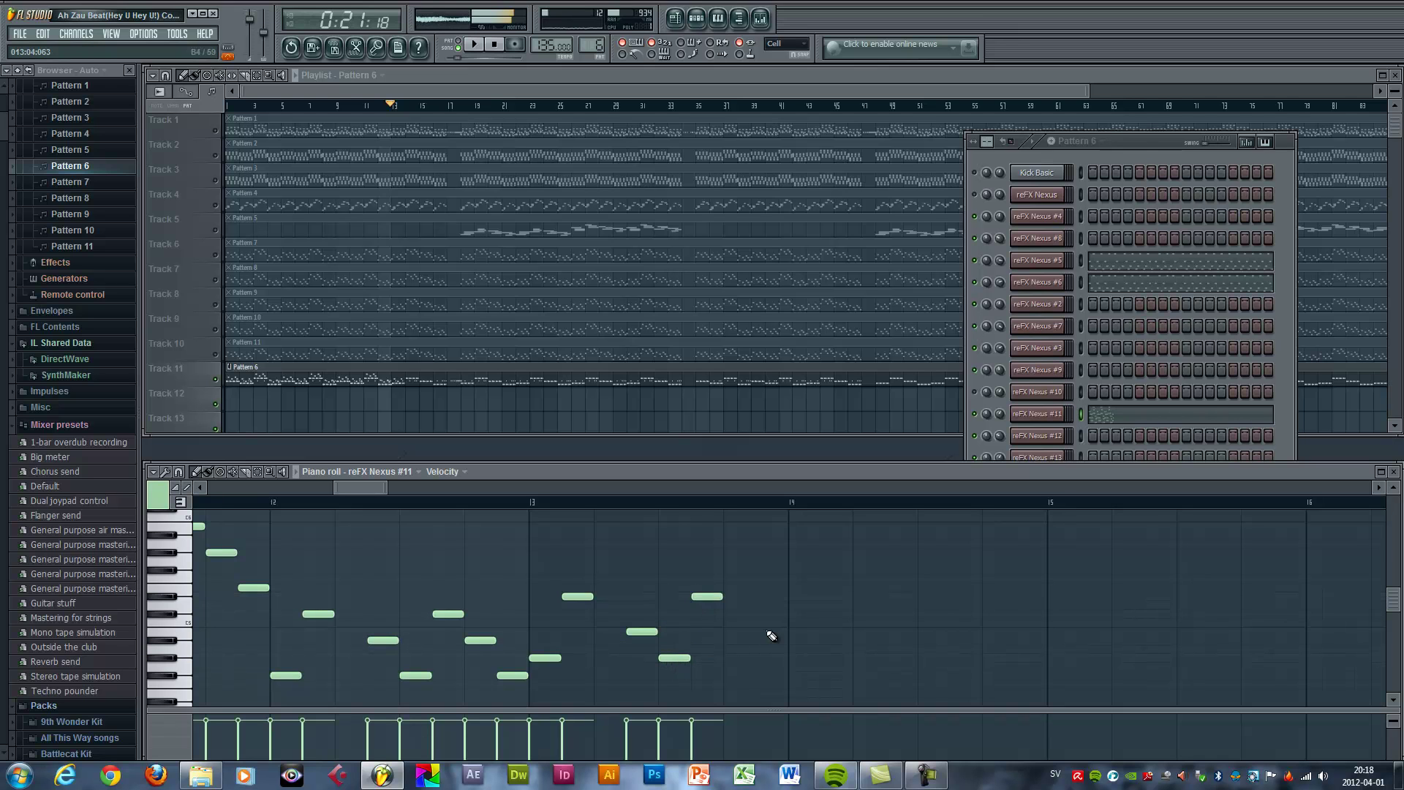
pyautogui.click(736, 632)
pyautogui.click(763, 658)
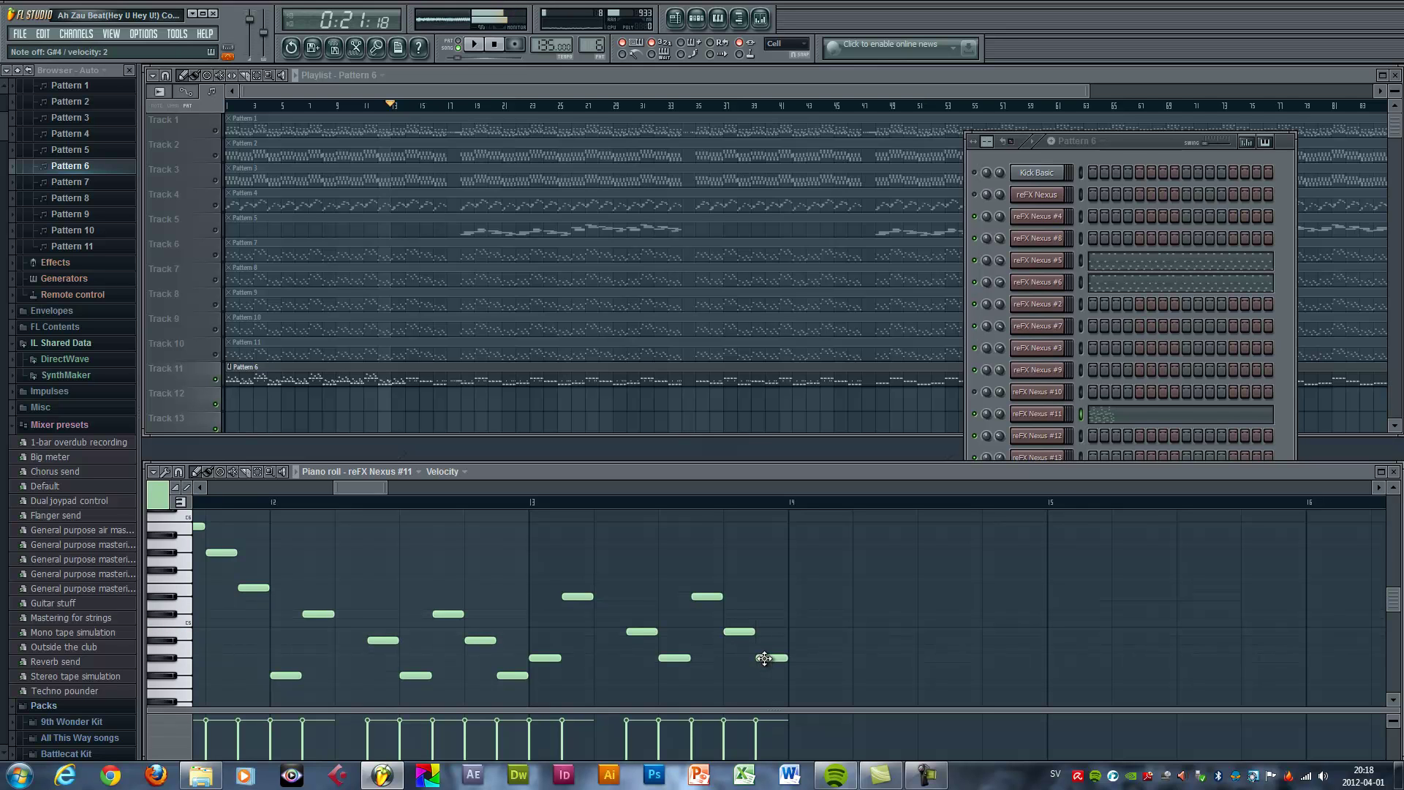
# Place eighth notes in bar 14: E5, B5, an eighth rest, G#5, E5, B5, G#5 and E5.
pyautogui.click(794, 588)
pyautogui.click(831, 526)
pyautogui.click(897, 553)
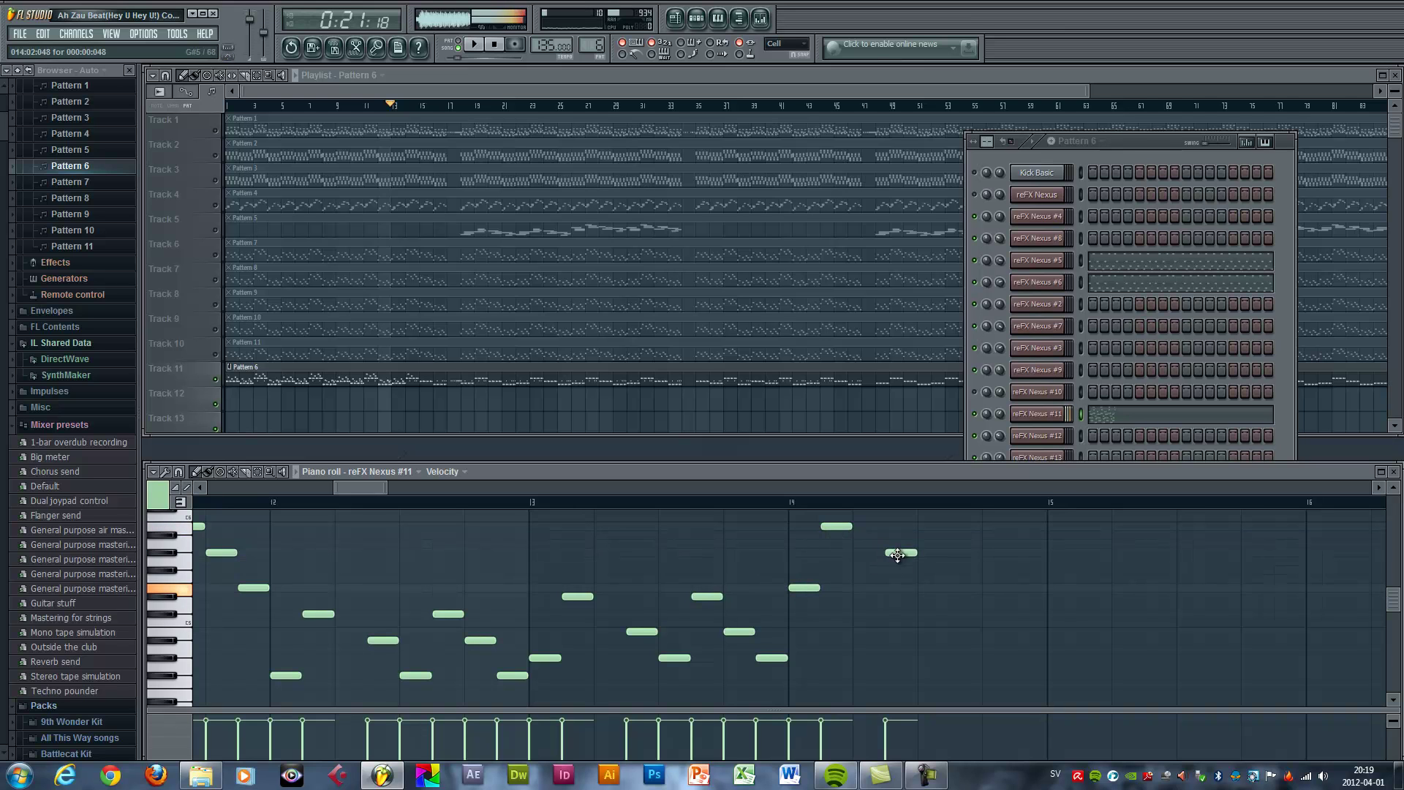
pyautogui.click(926, 588)
pyautogui.click(958, 527)
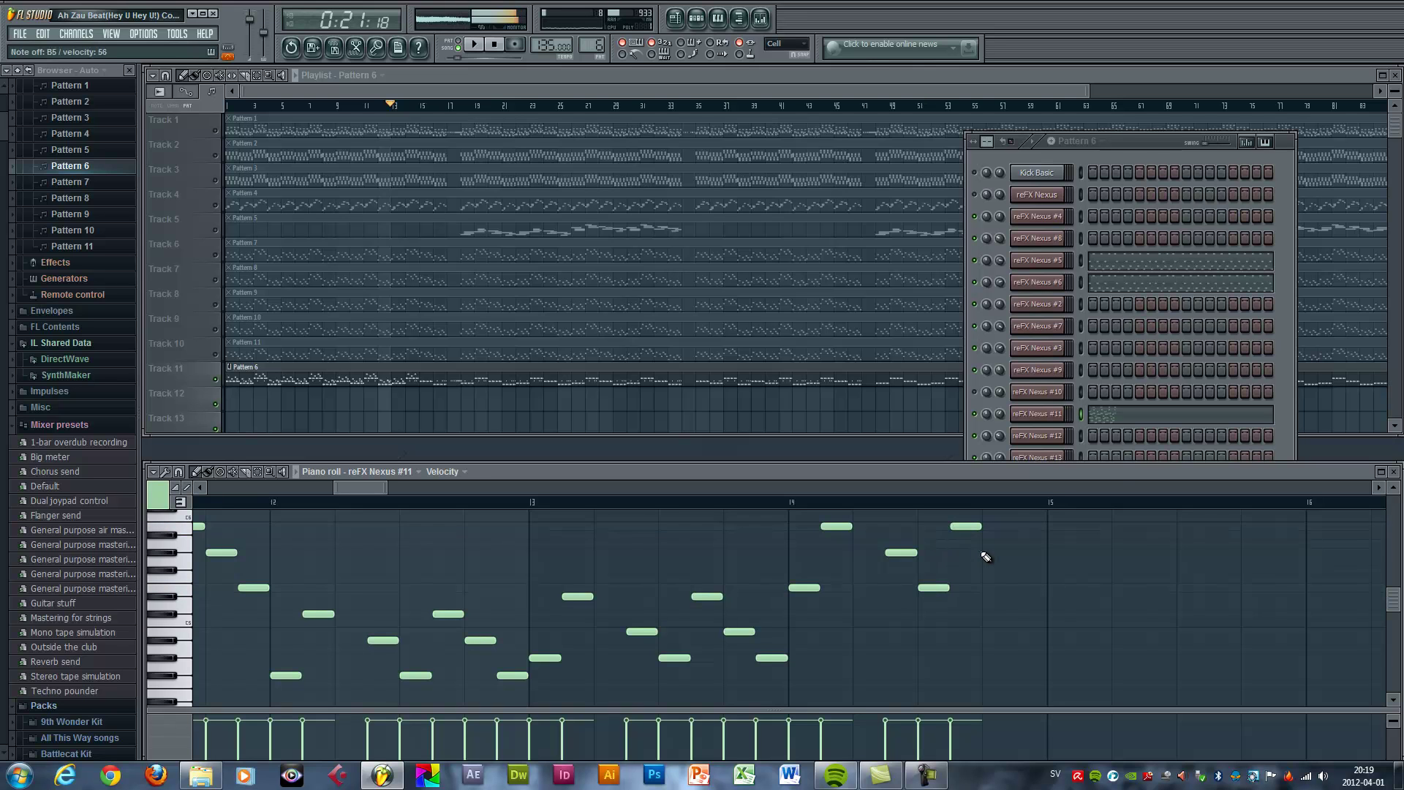
pyautogui.click(992, 553)
pyautogui.click(1024, 588)
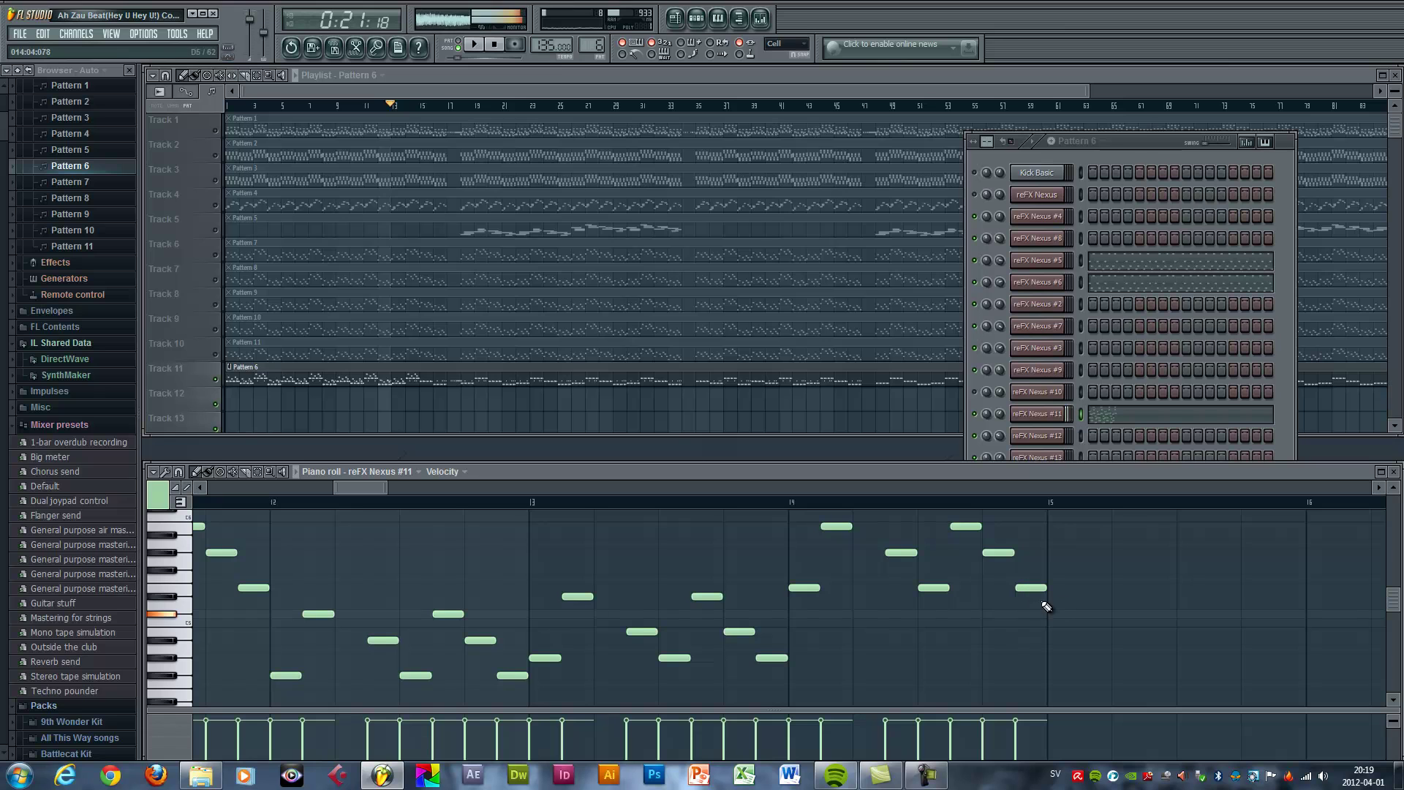
# Place eighth notes in bar 15: F#4, C#5, an eighth rest, A#4, F#4, C#5, A#4 and F#4.
pyautogui.click(1061, 673)
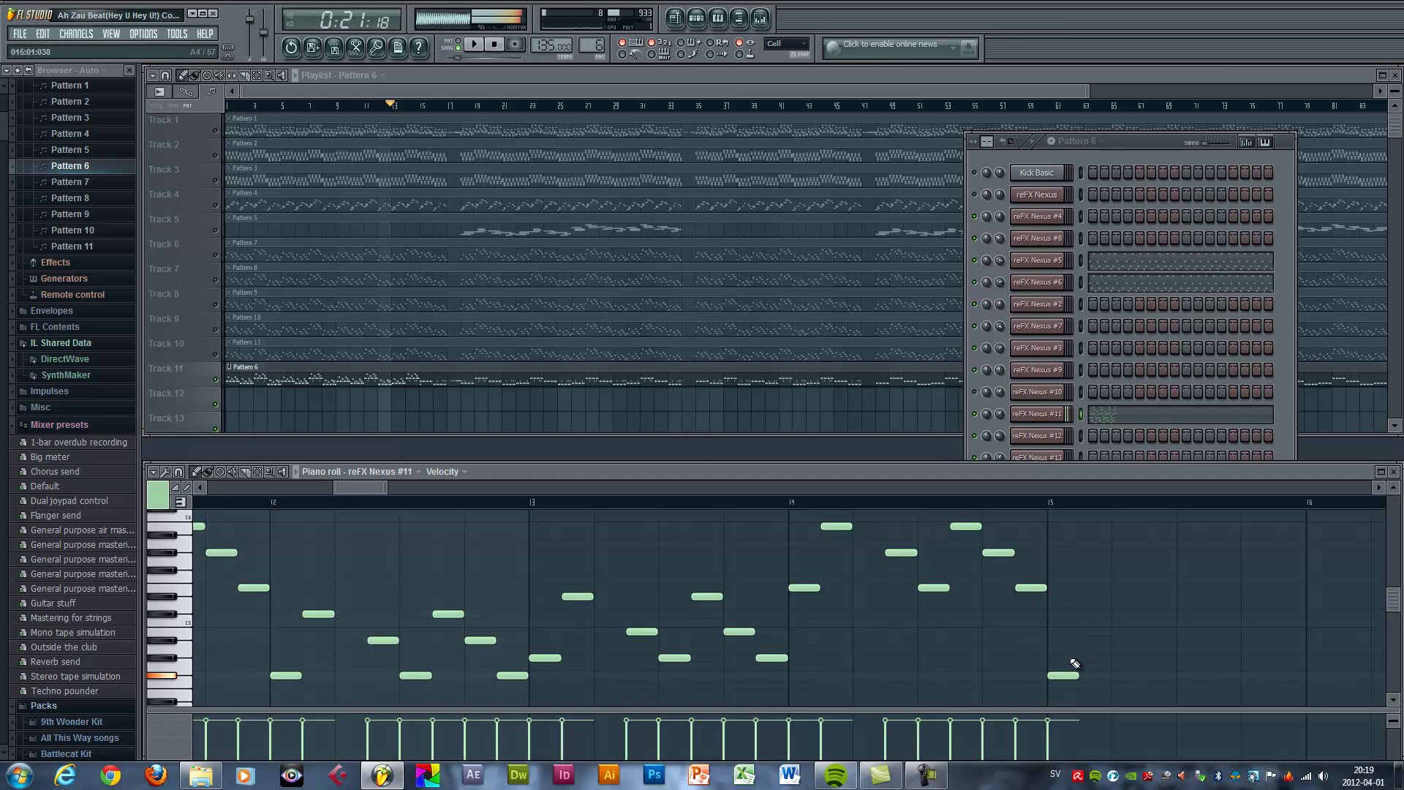
pyautogui.click(1089, 614)
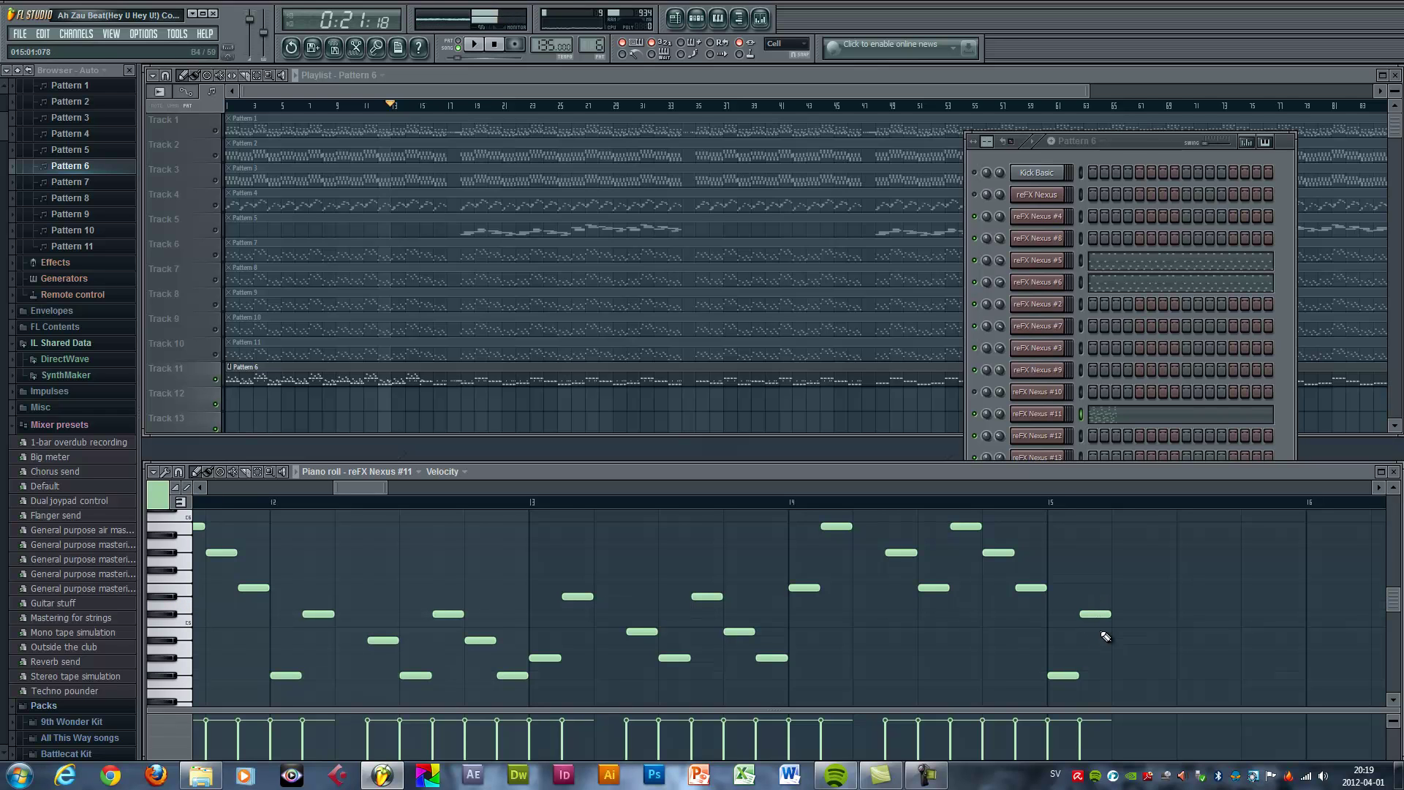
pyautogui.click(1159, 642)
pyautogui.click(1187, 674)
pyautogui.click(1215, 616)
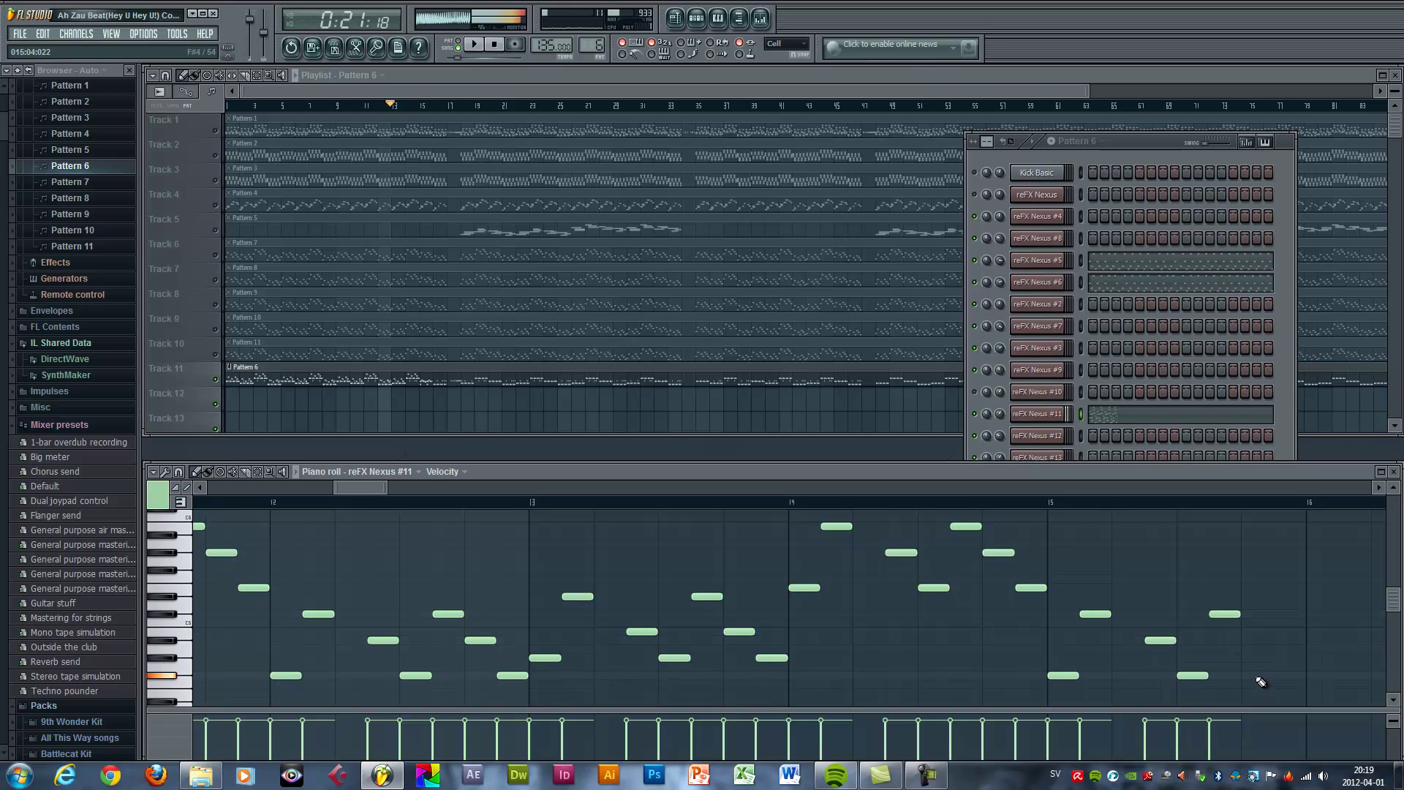
pyautogui.click(1246, 642)
pyautogui.click(1282, 677)
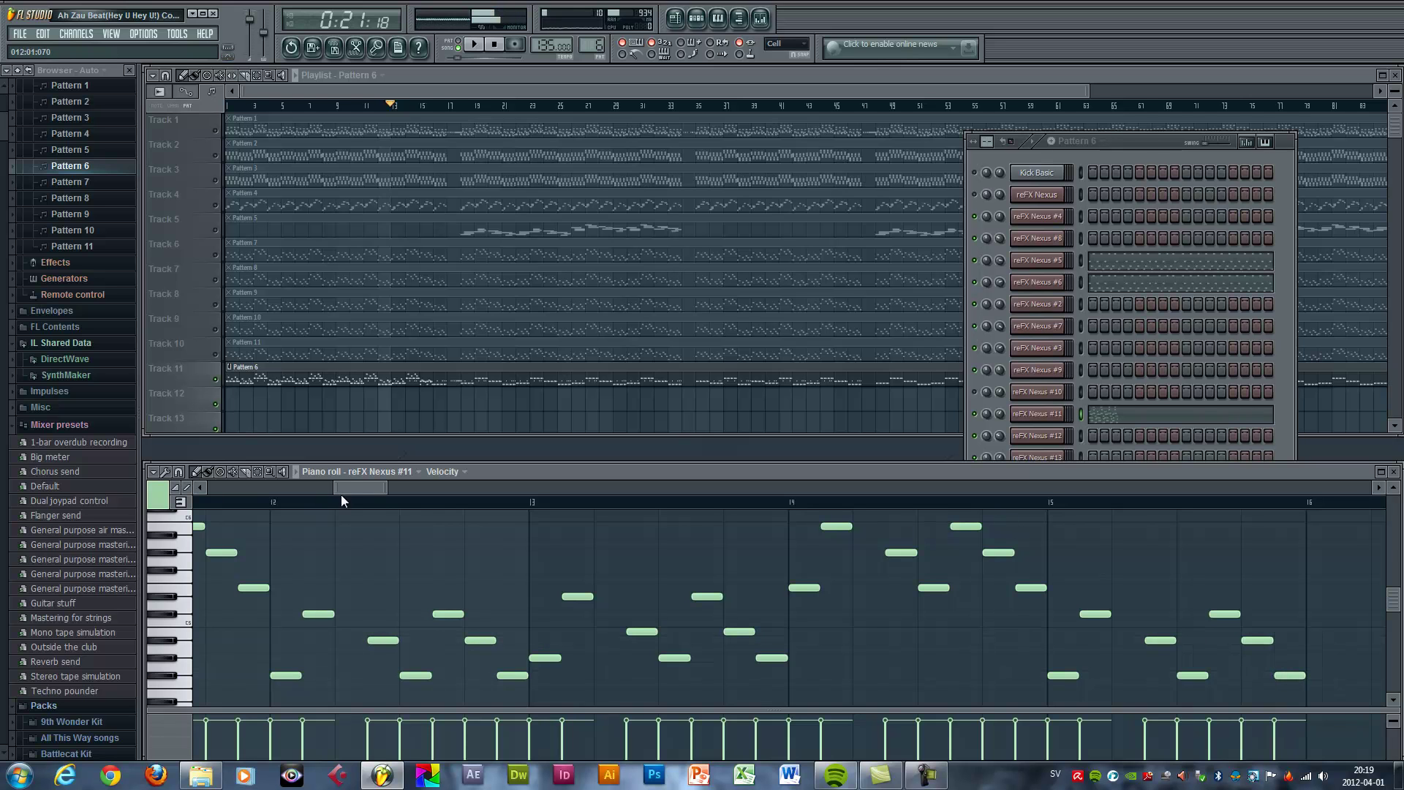
# Select the notes of bar 15 and move them one bar later into bar 16.
pyautogui.moveTo(337, 484); pyautogui.dragTo(278, 486)
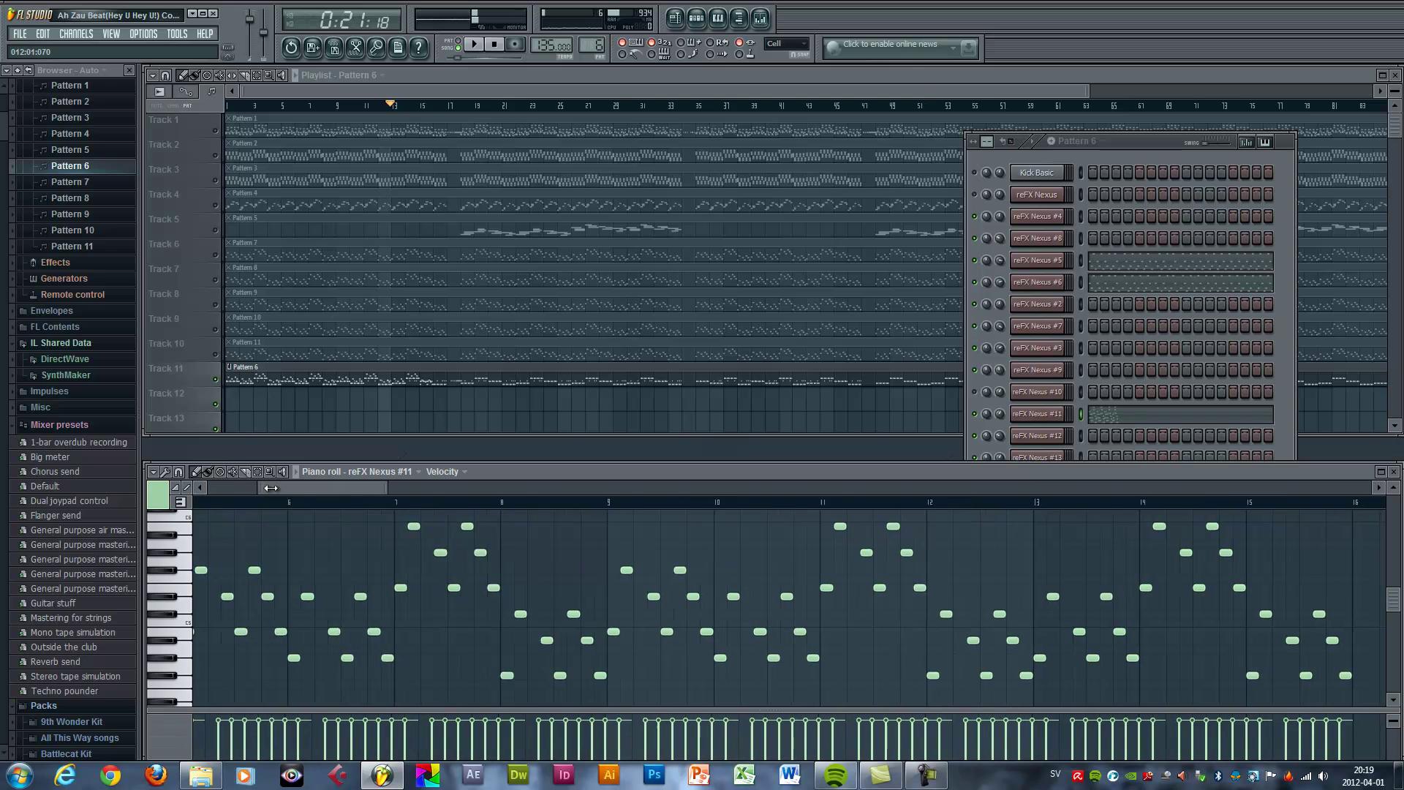
pyautogui.moveTo(384, 487); pyautogui.dragTo(448, 487)
pyautogui.moveTo(957, 514); pyautogui.dragTo(621, 698)
pyautogui.hscroll(3, 629, 695)
pyautogui.moveTo(839, 689); pyautogui.dragTo(738, 587)
pyautogui.moveTo(786, 675); pyautogui.dragTo(863, 678)
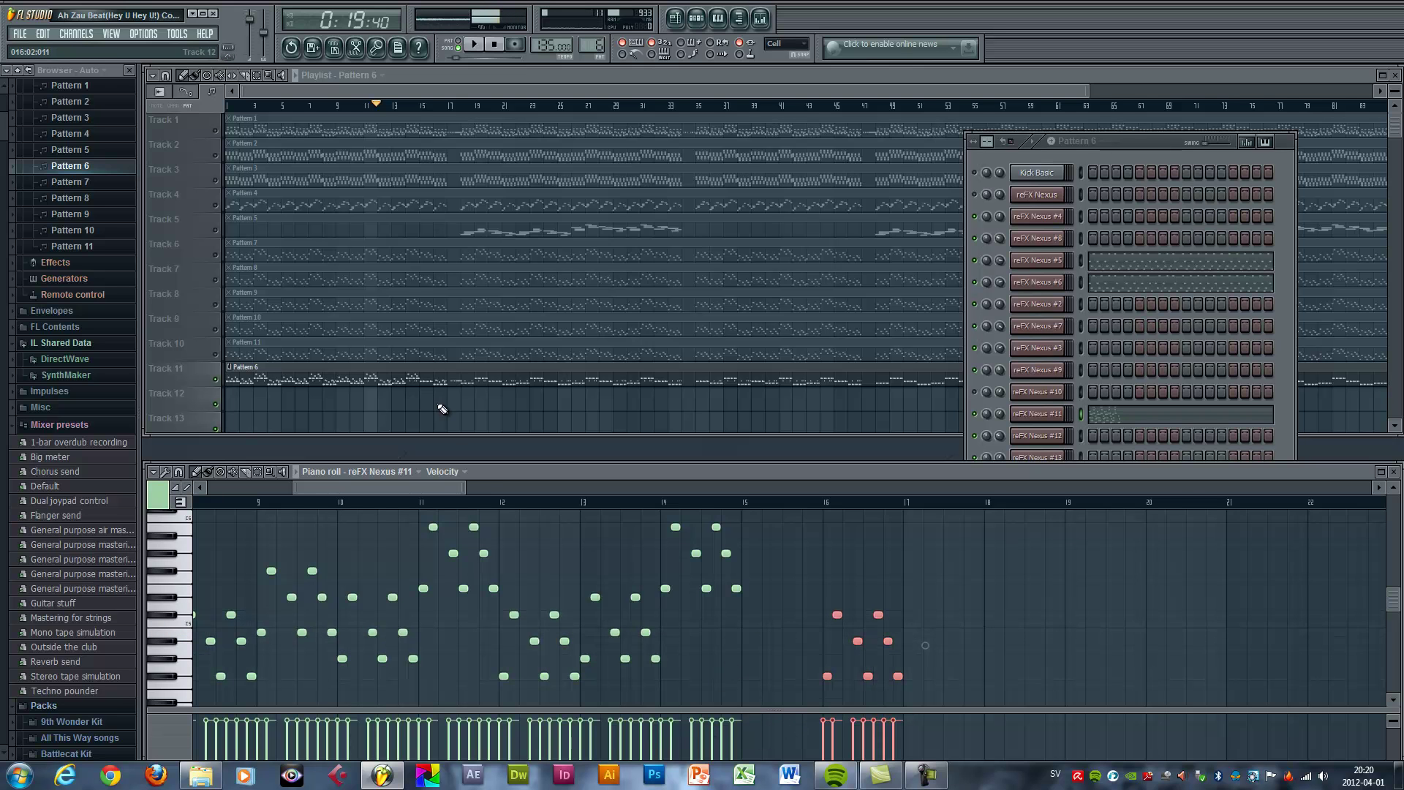
# Fill the emptied bar 15 with eighth notes: B4, F#5, an eighth rest, D#5, B4, F#5, D#5 and B4.
pyautogui.moveTo(463, 489); pyautogui.dragTo(397, 489)
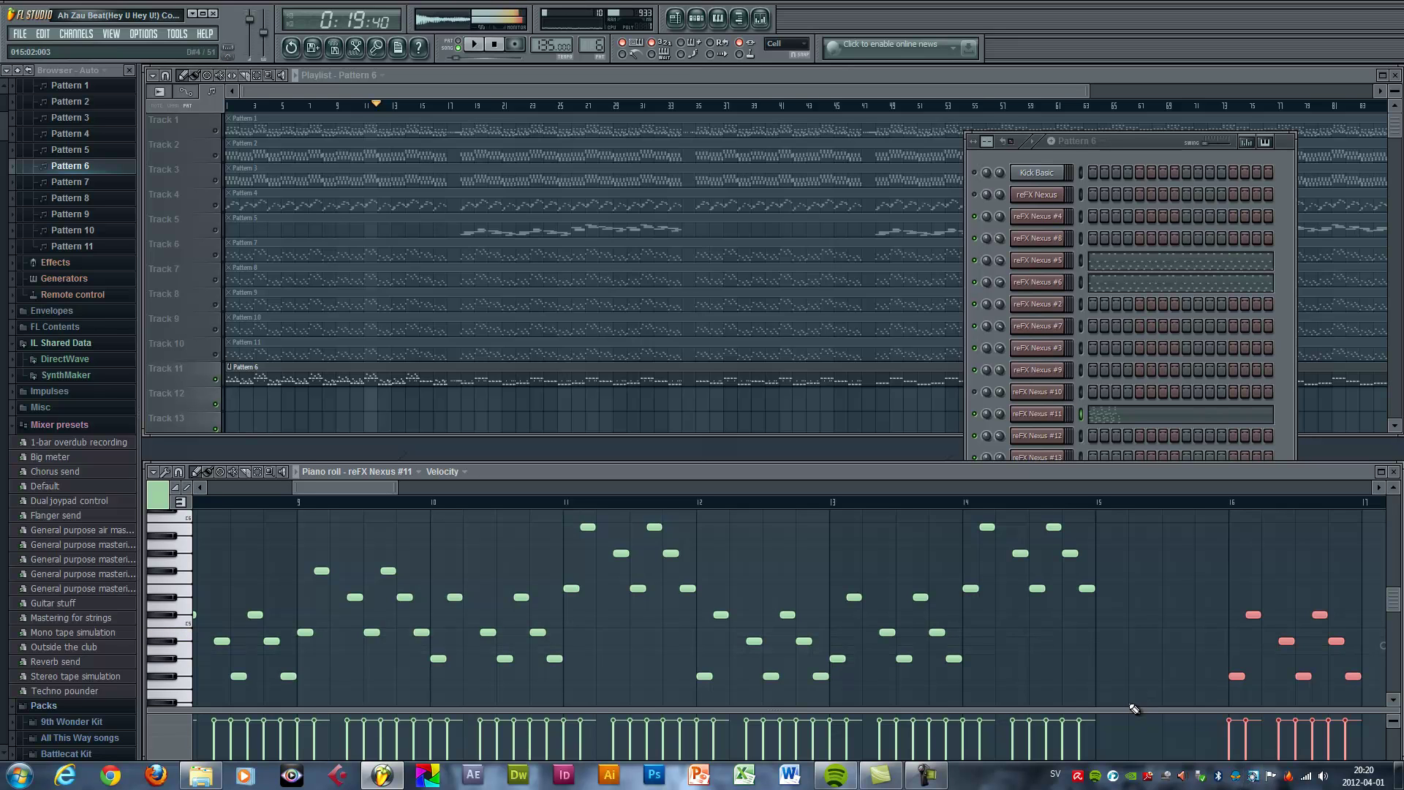
pyautogui.click(1098, 632)
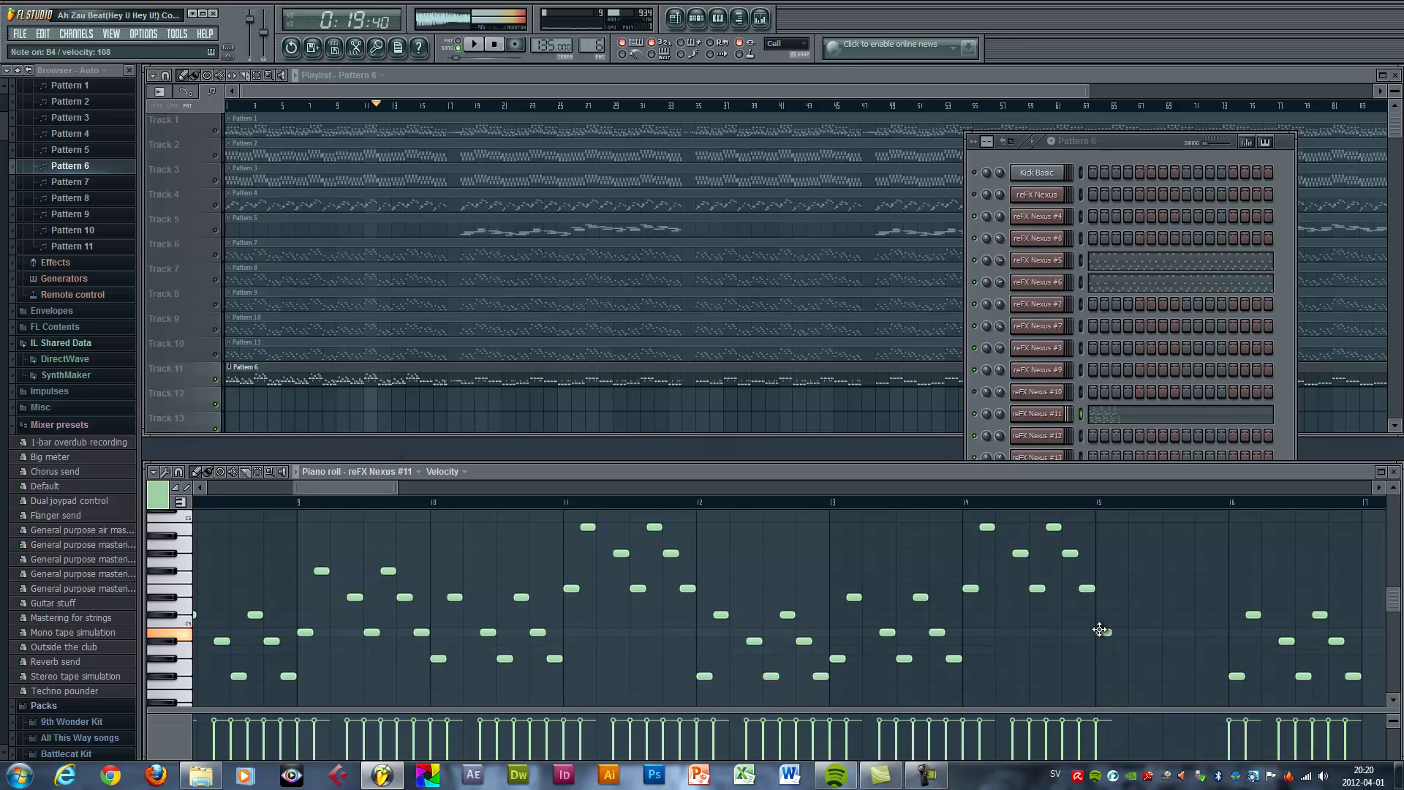
pyautogui.click(1120, 571)
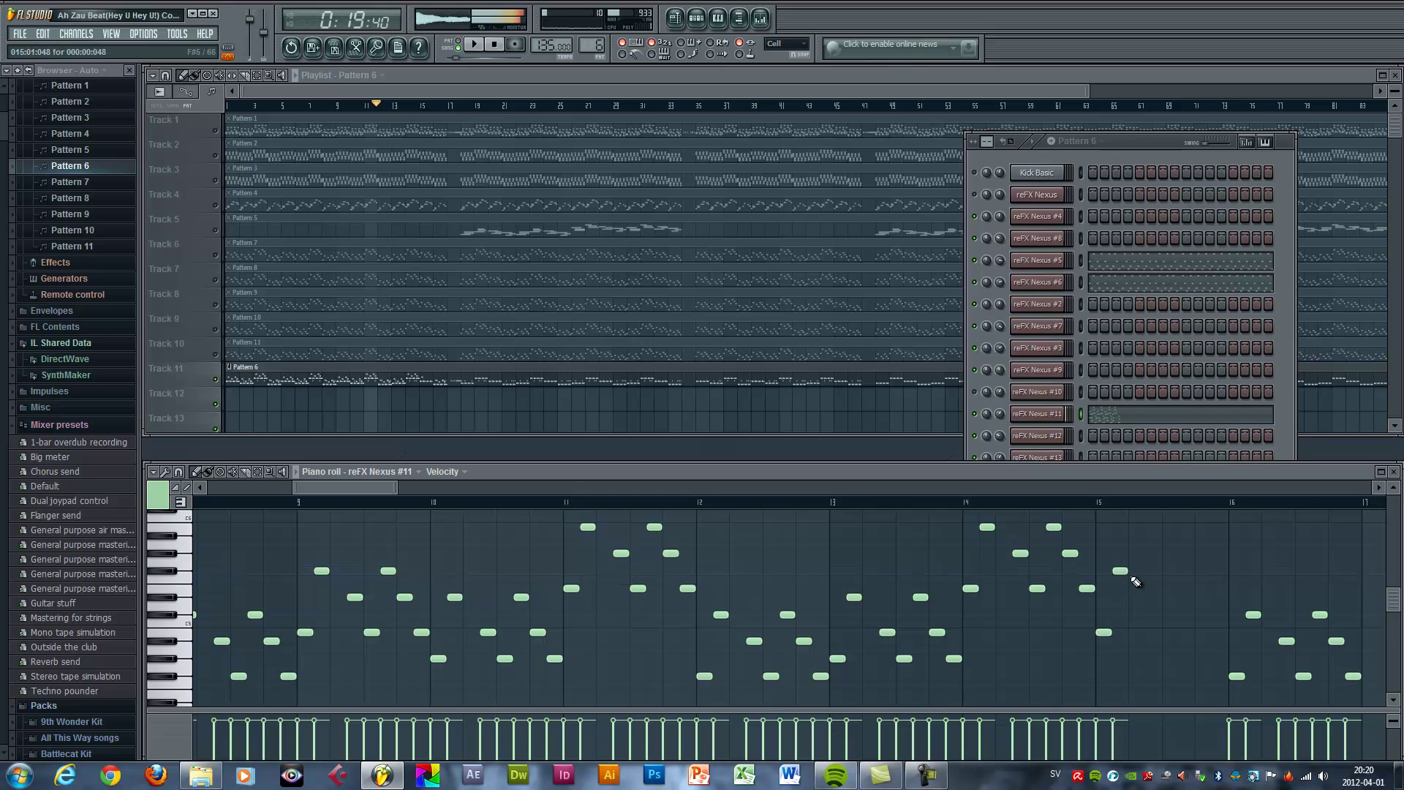
pyautogui.click(1149, 597)
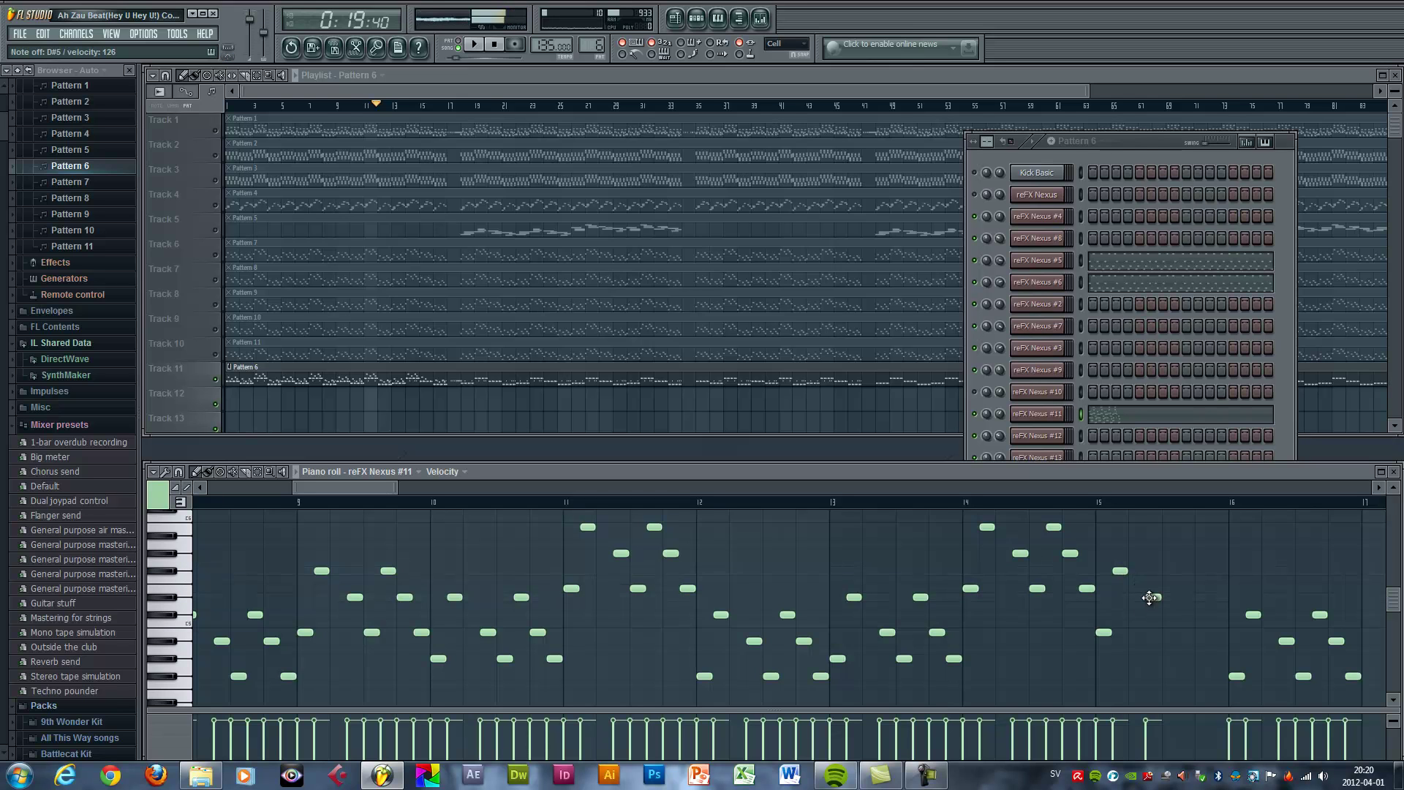
pyautogui.click(1171, 632)
pyautogui.click(1186, 571)
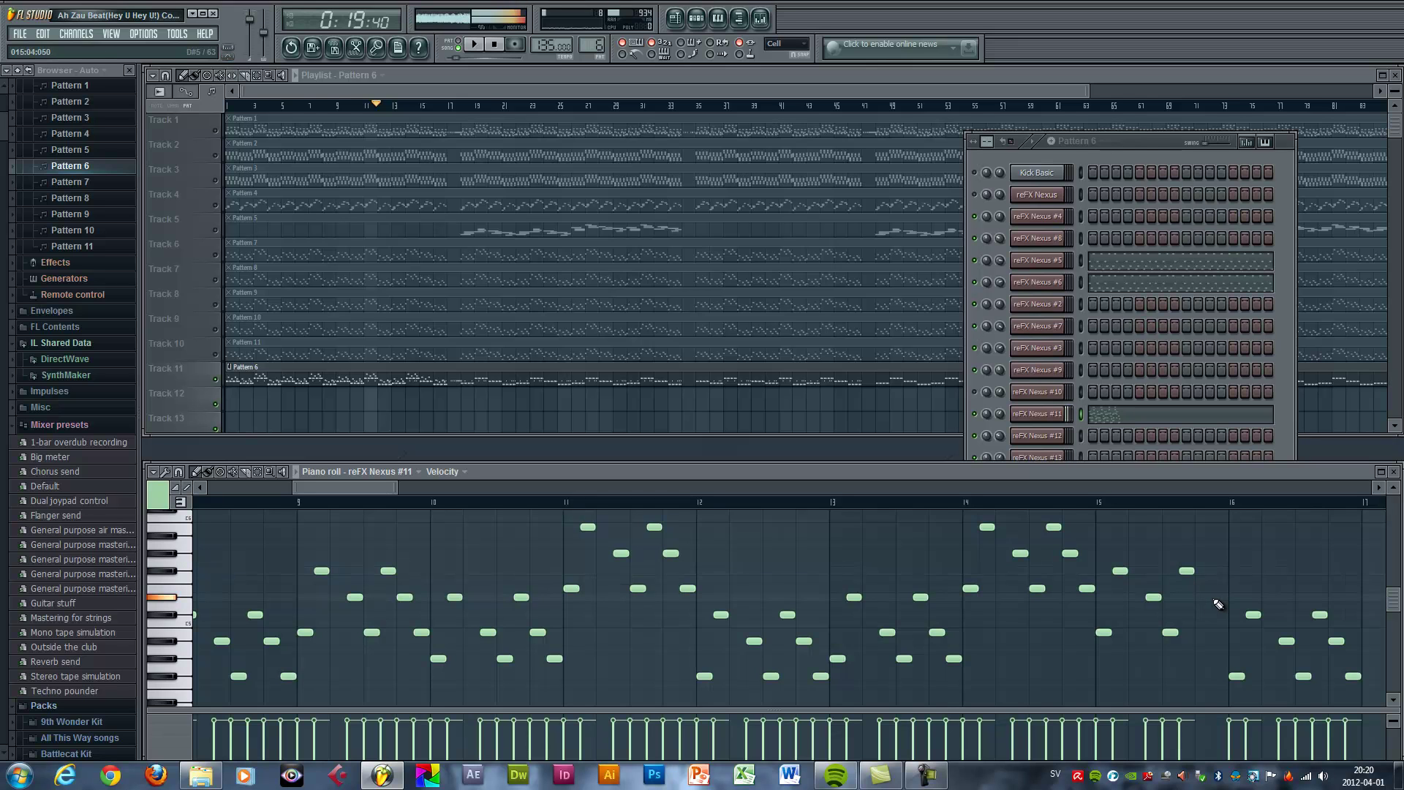
pyautogui.click(1204, 597)
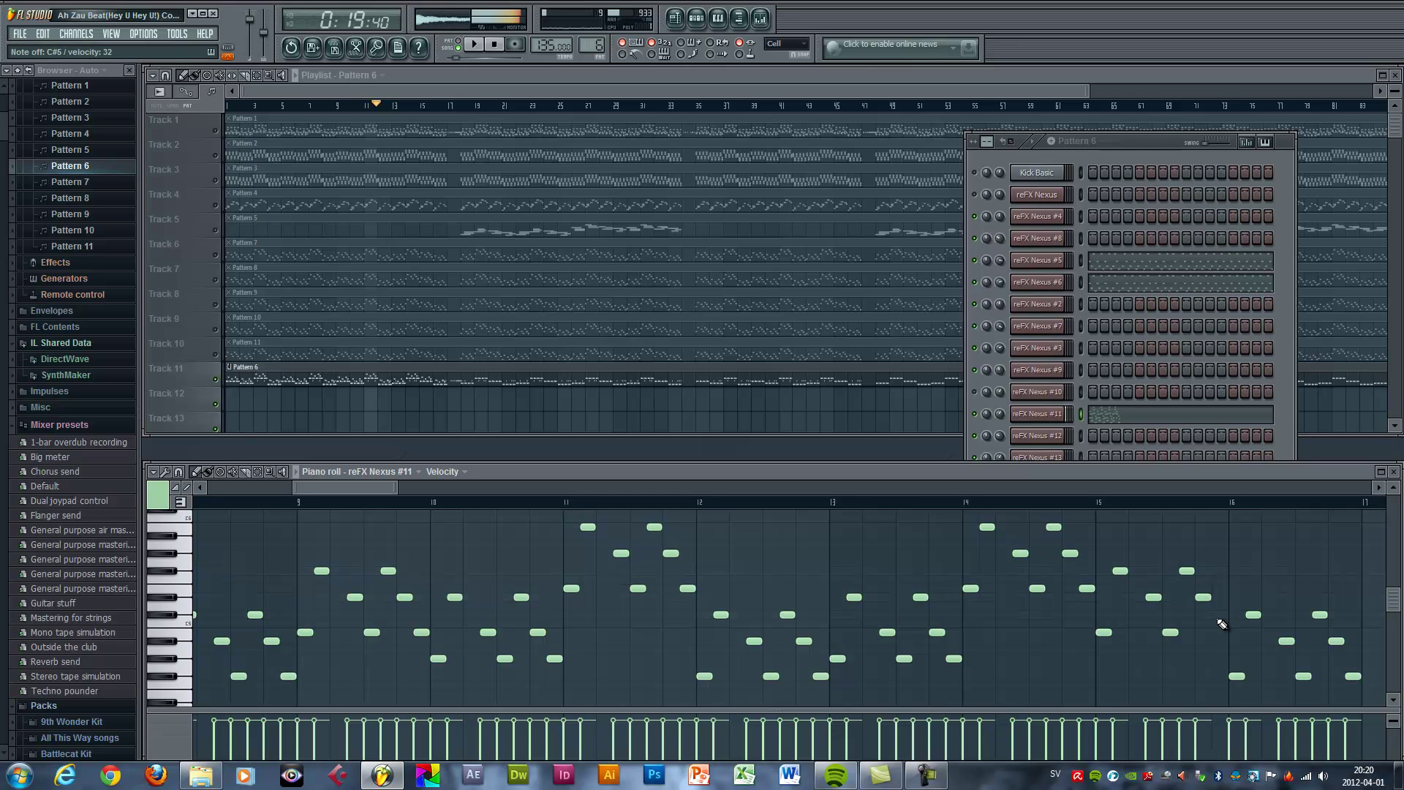
pyautogui.click(1219, 632)
# Play the arpeggio from the end of bar 14 through the new bars and stop playback.
pyautogui.click(1067, 504)
pyautogui.press('space')
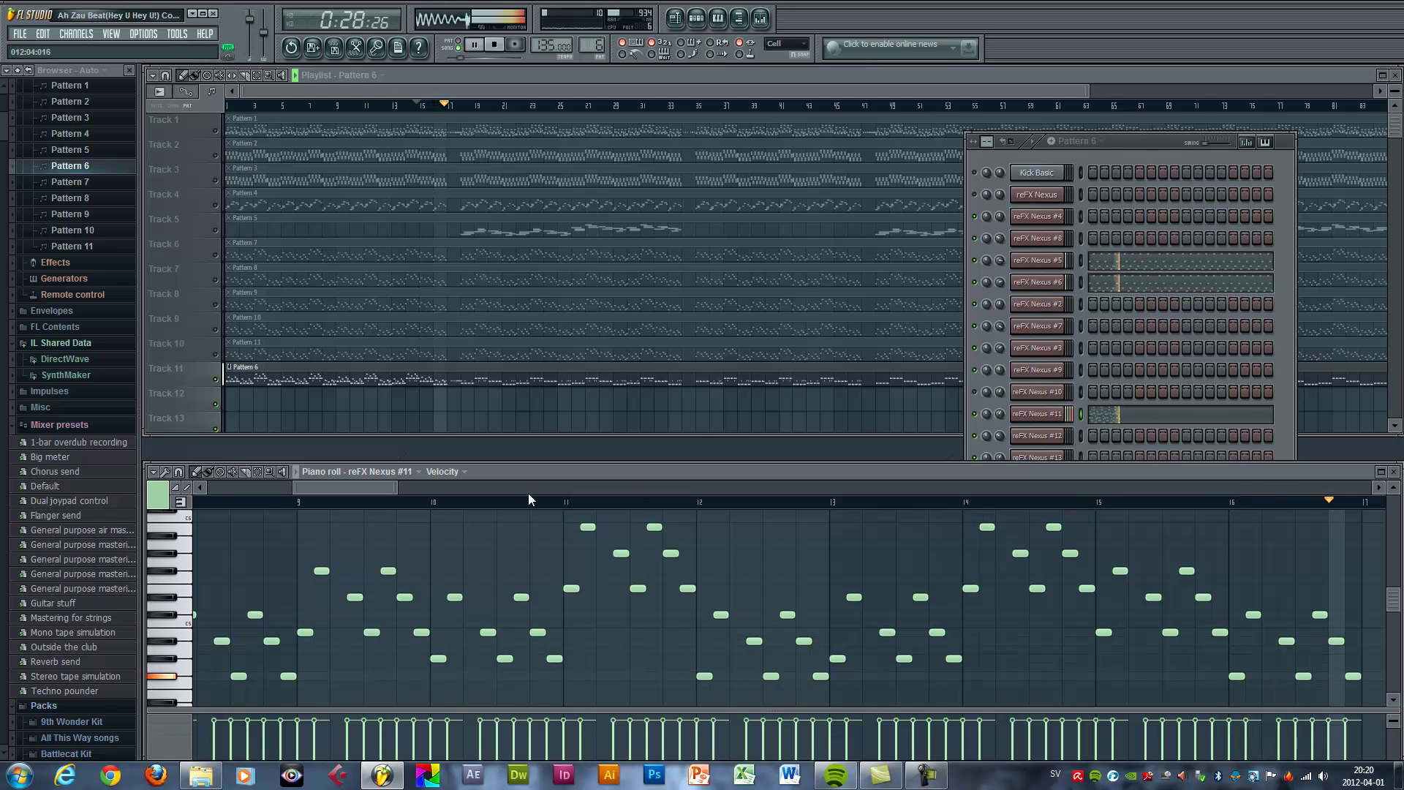
pyautogui.press('space')
# Select the notes of bars 13 to 16 and copy the phrase four times to fill bars 18 to 33.
pyautogui.moveTo(281, 486); pyautogui.dragTo(208, 486)
pyautogui.moveTo(398, 488); pyautogui.dragTo(514, 489)
pyautogui.moveTo(962, 515); pyautogui.dragTo(742, 704)
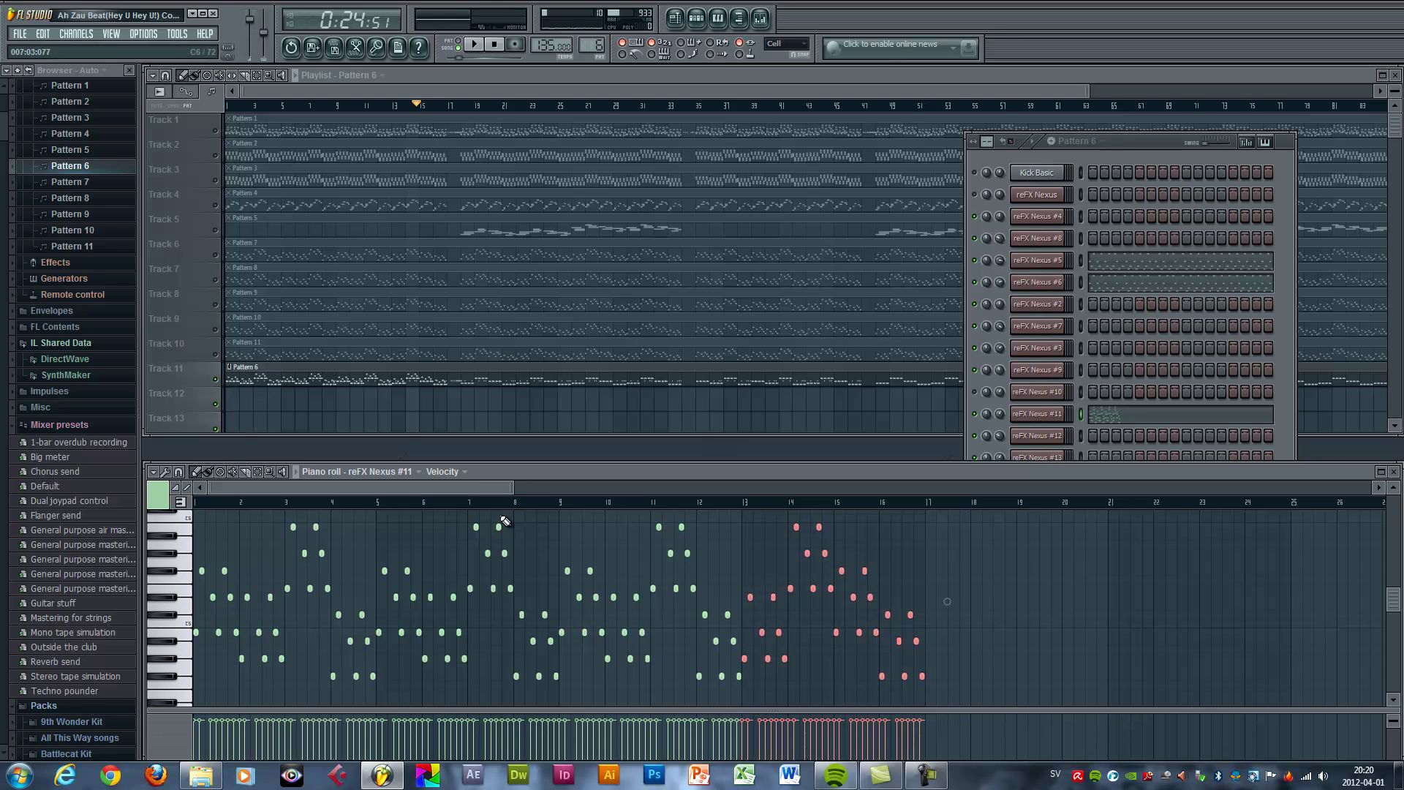
pyautogui.moveTo(500, 492); pyautogui.dragTo(607, 486)
pyautogui.hotkey('ctrl', 'b')
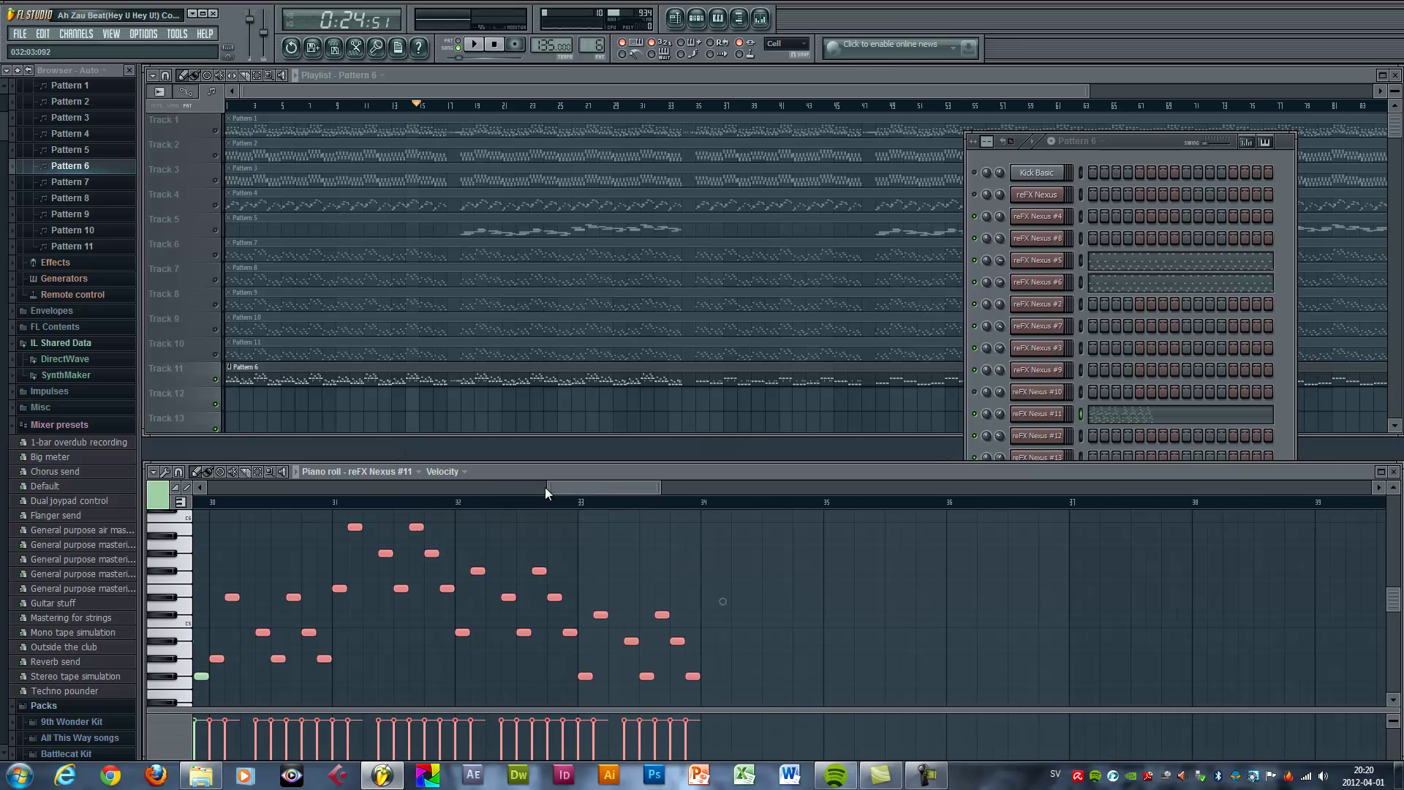
# Play the whole arpeggio from bar 1 with the complete note sequence in view.
pyautogui.moveTo(548, 486); pyautogui.dragTo(211, 486)
pyautogui.press('space')
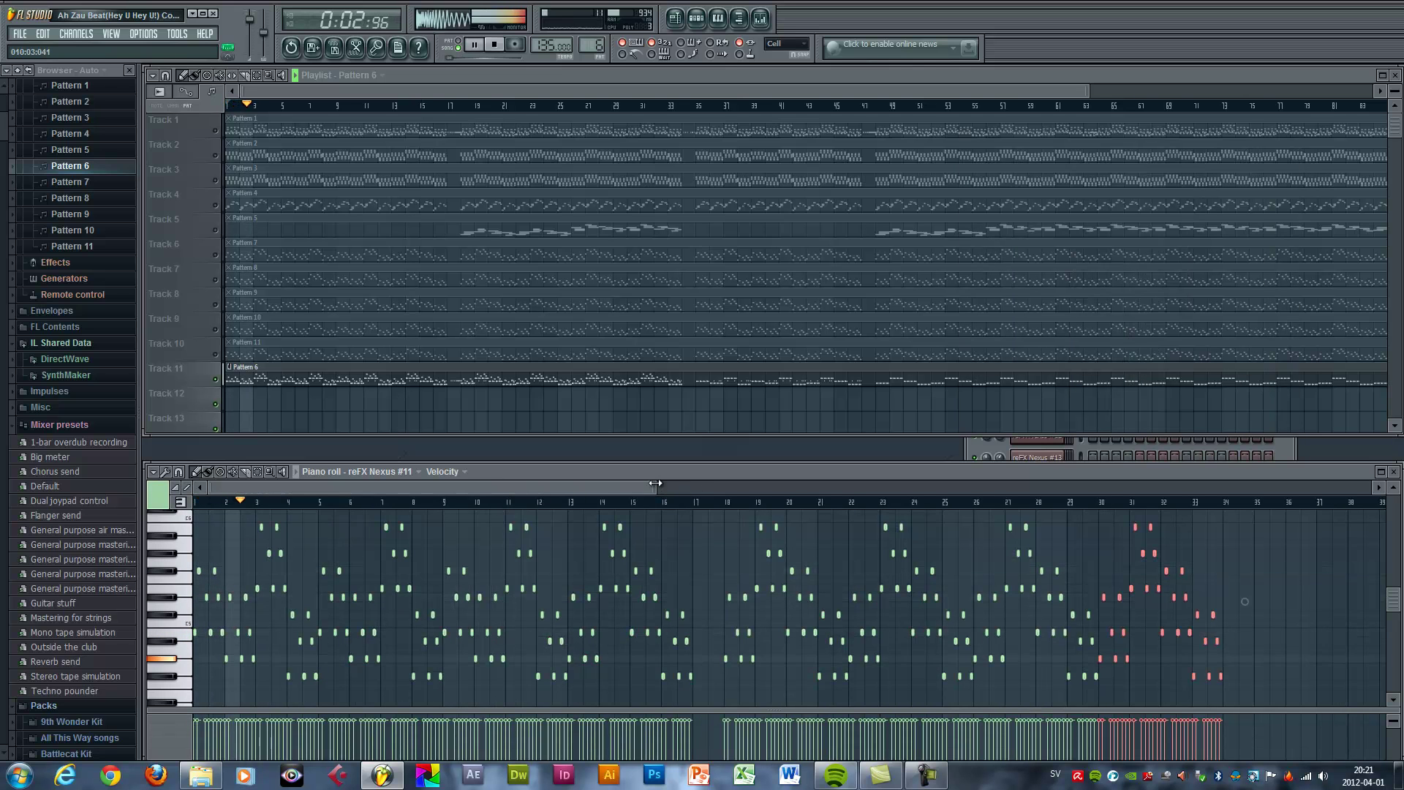
pyautogui.moveTo(655, 489); pyautogui.dragTo(627, 489)
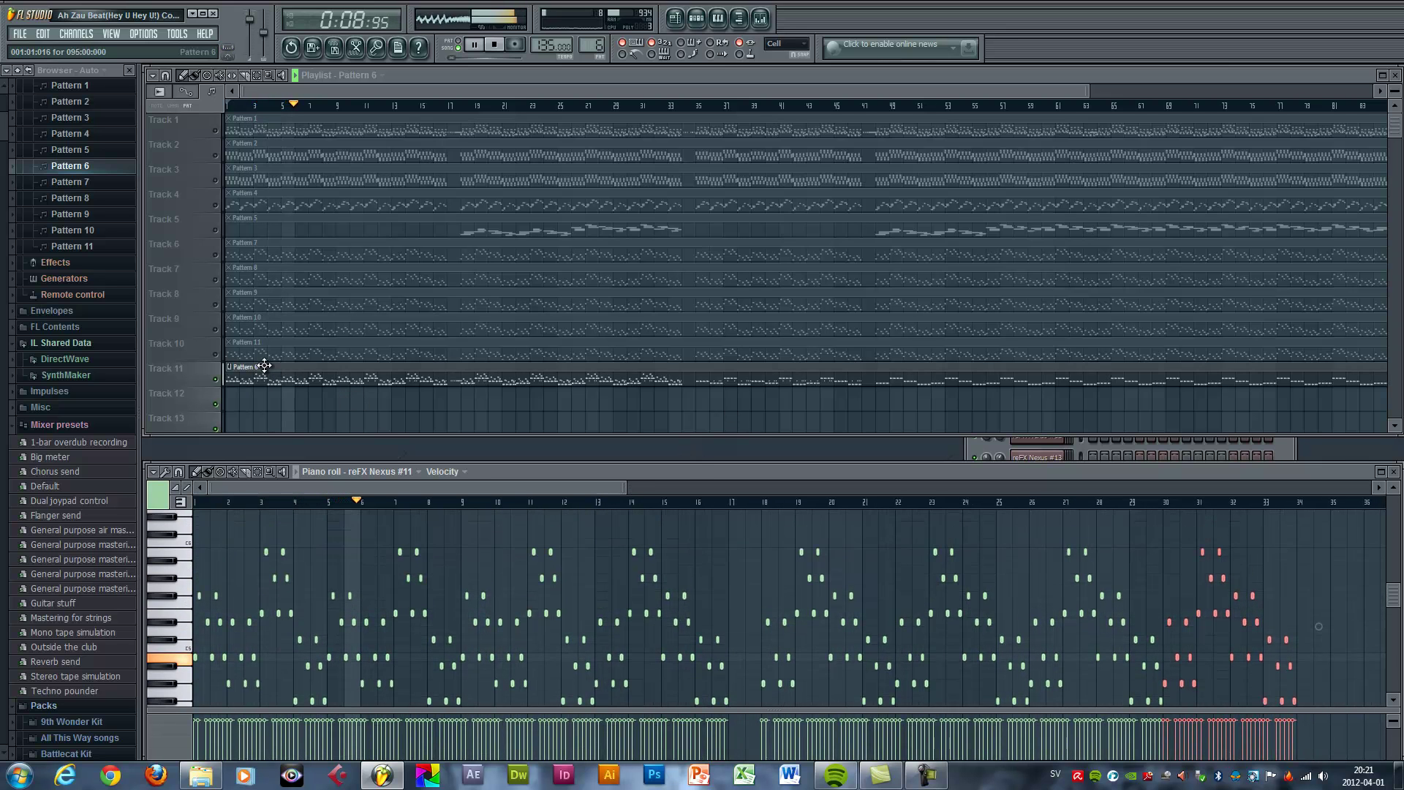
pyautogui.scroll(1, 226, 364)
pyautogui.scroll(1, 213, 120)
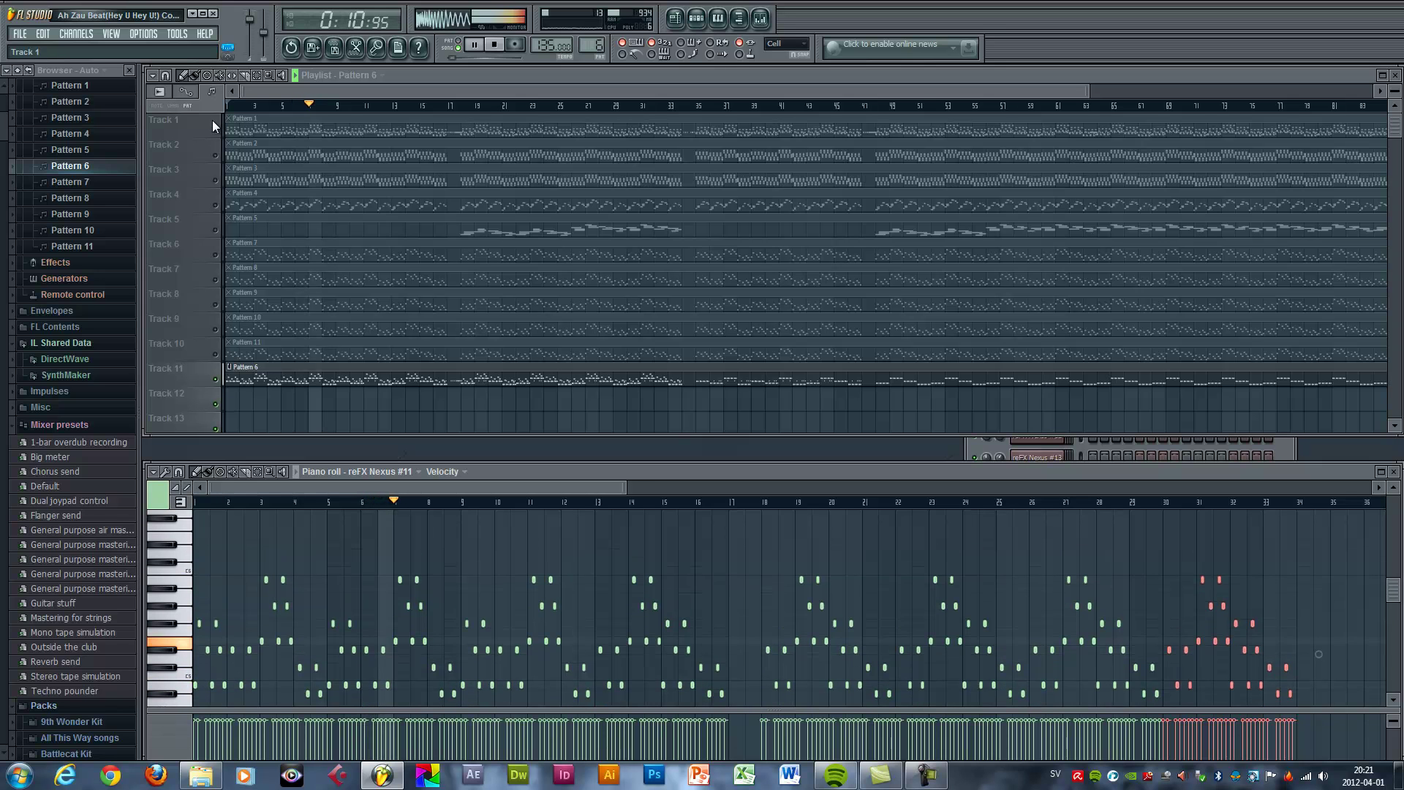
# Solo Track 1 in the playlist during playback and unmute Tracks 2, 3 and 4.
pyautogui.rightClick(216, 131)
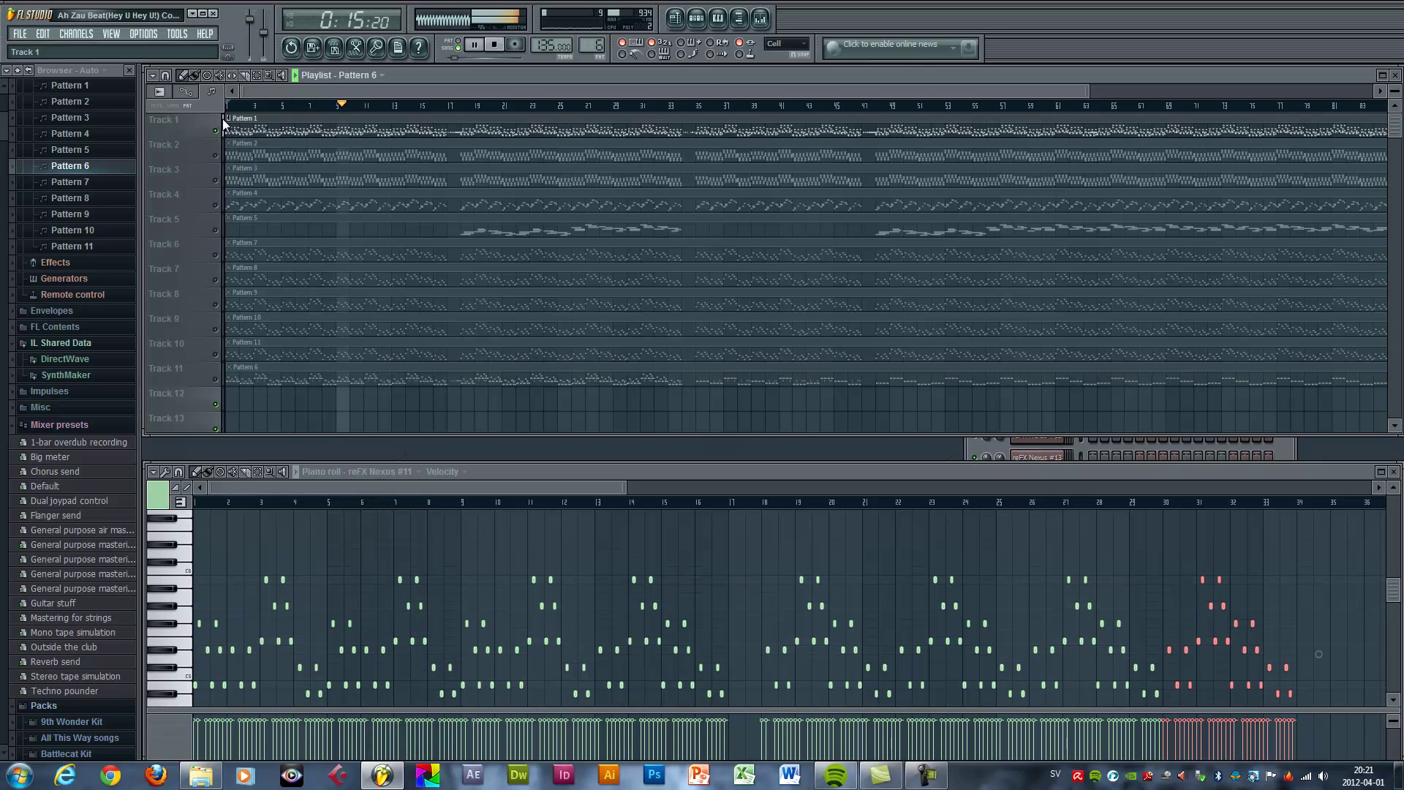
pyautogui.click(215, 156)
pyautogui.click(216, 181)
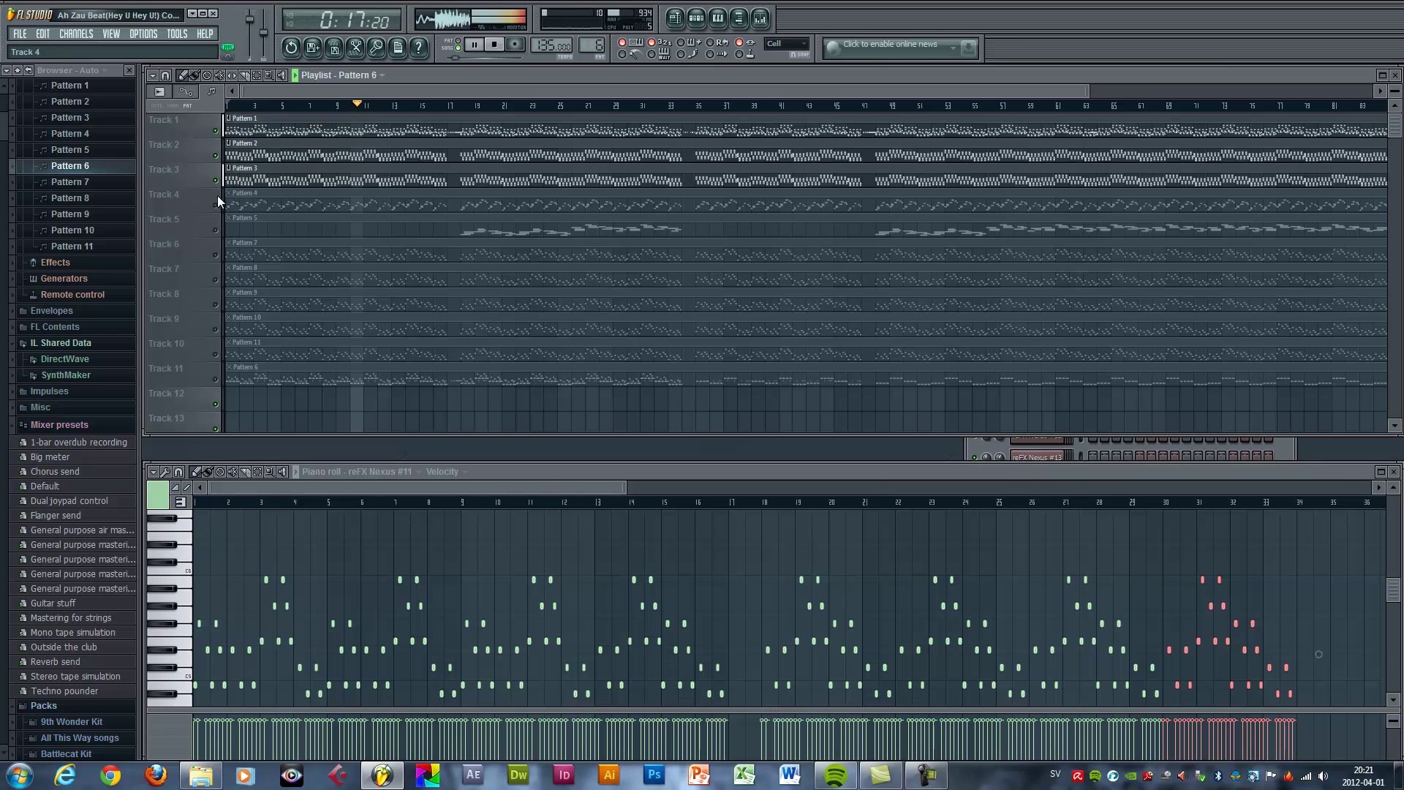
pyautogui.click(215, 205)
# Unmute Tracks 6 to 10 in the playlist and toggle Track 11 on and off again.
pyautogui.click(216, 255)
pyautogui.click(215, 279)
pyautogui.click(215, 304)
pyautogui.click(216, 329)
pyautogui.click(215, 354)
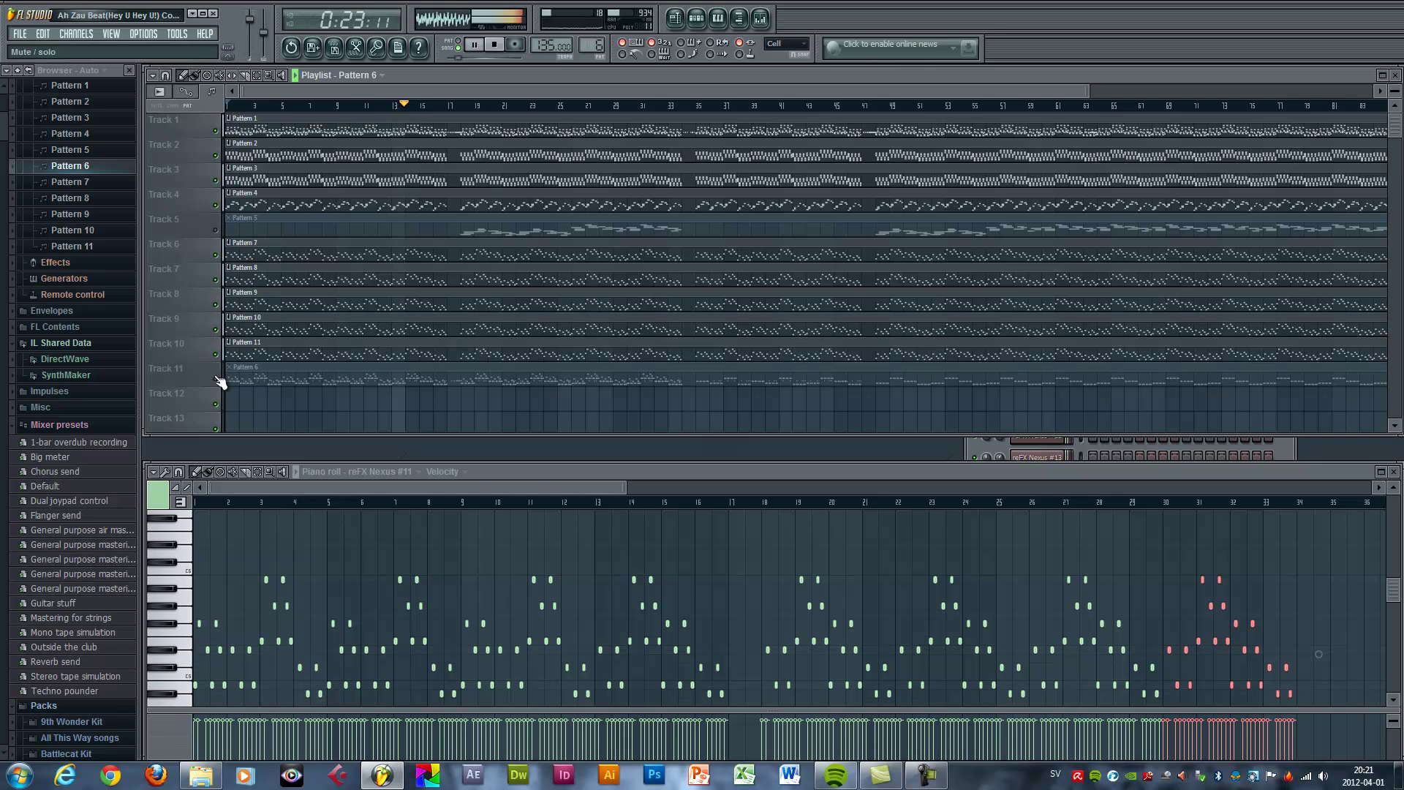
pyautogui.click(215, 379)
pyautogui.click(216, 378)
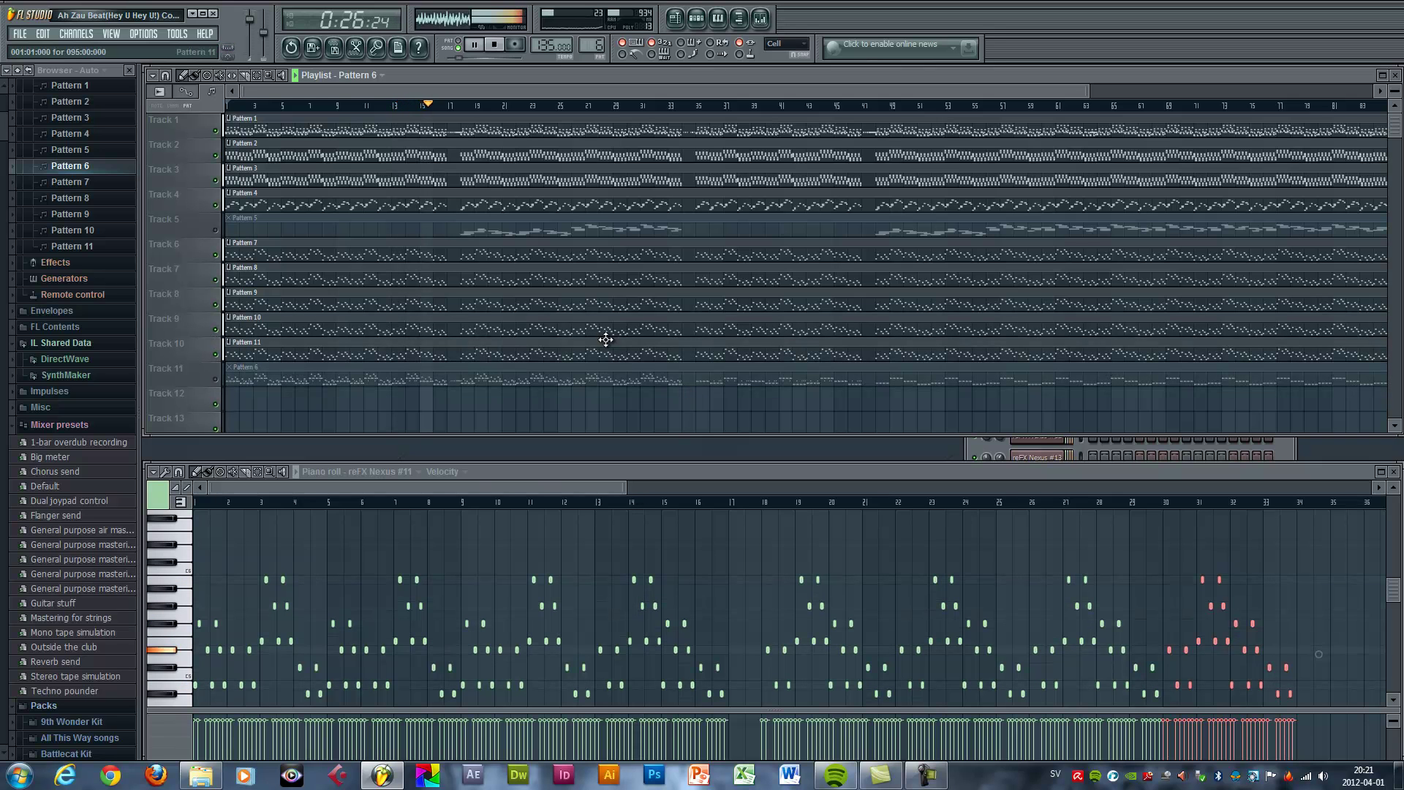
# Mute Track 10, leave only Track 11 soloed in the playlist and play it from bar 17.
pyautogui.click(1288, 443)
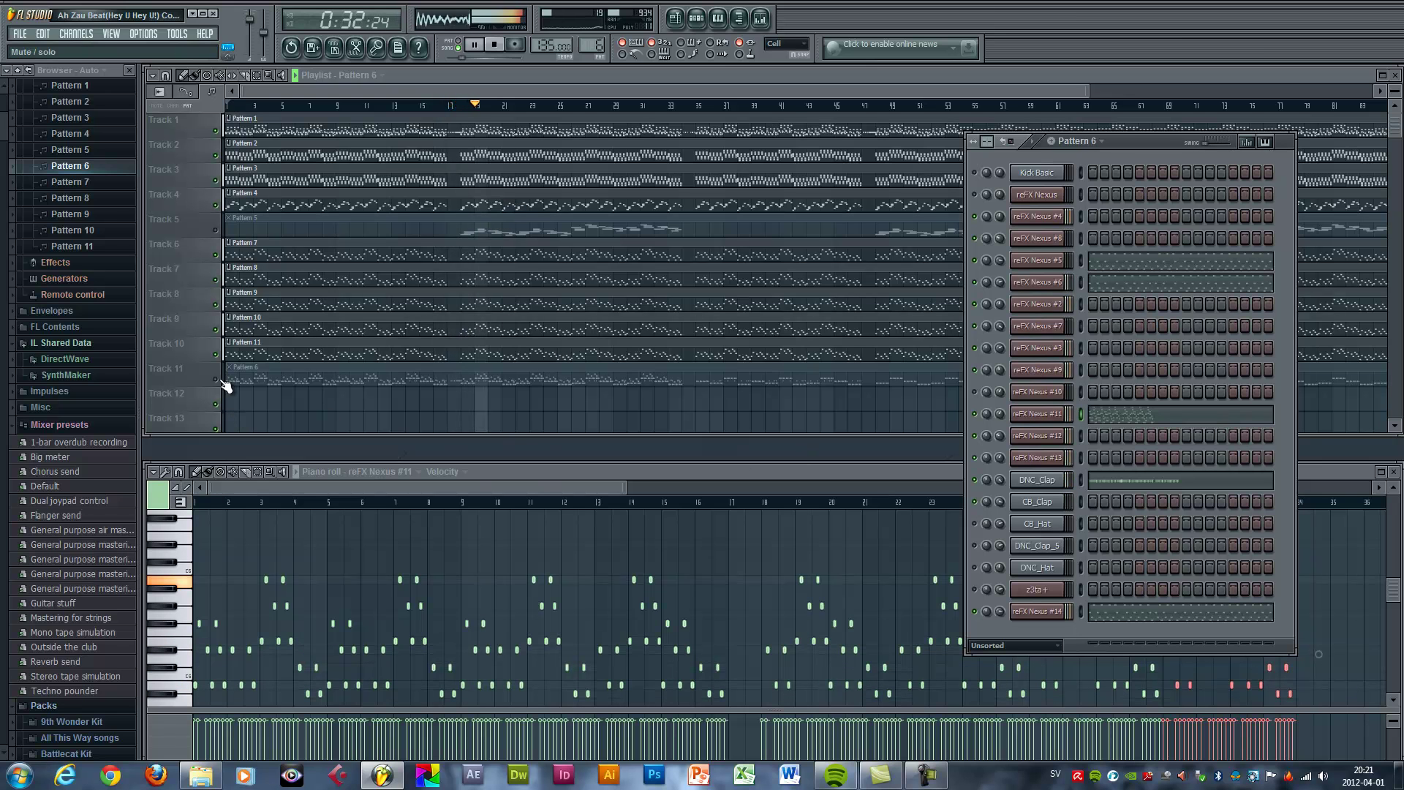
pyautogui.click(215, 354)
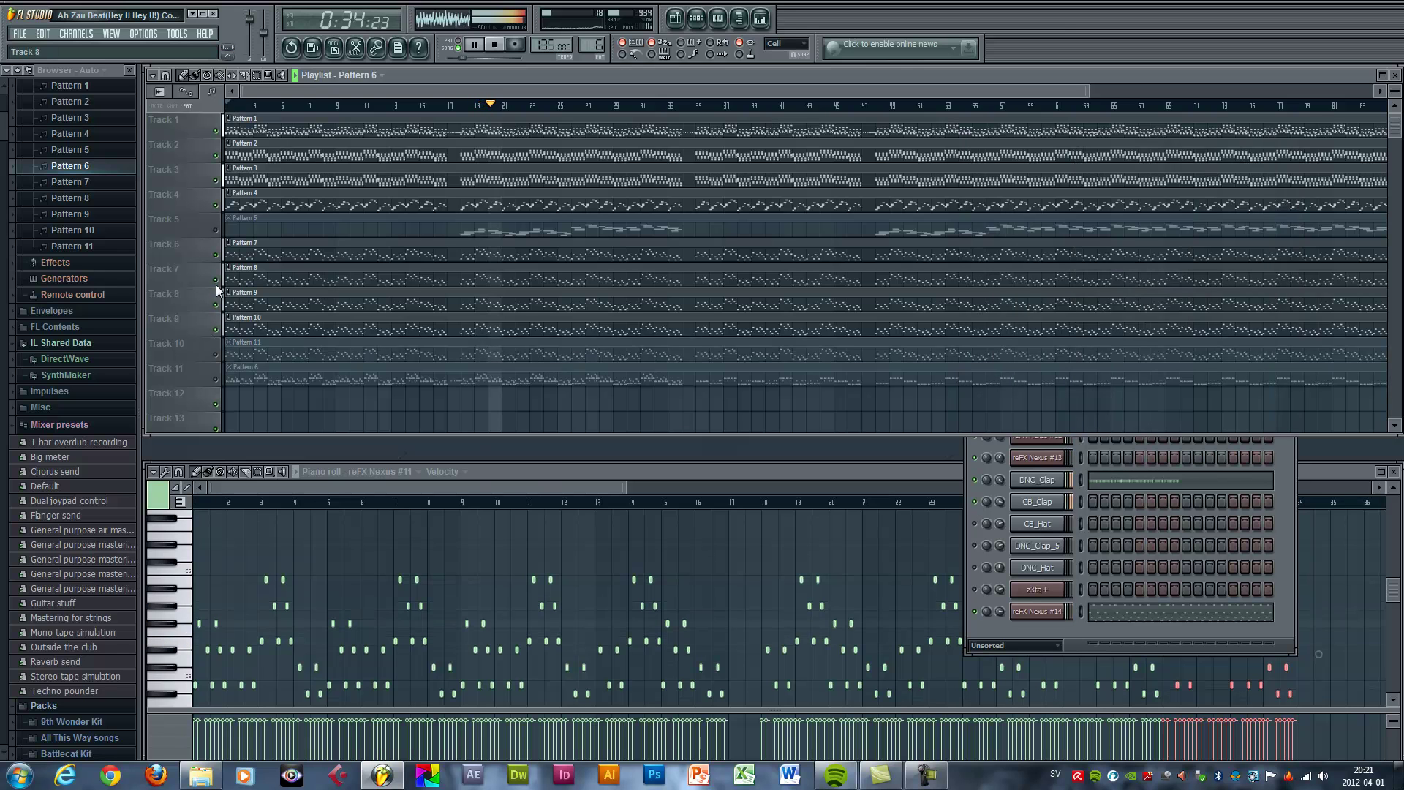
pyautogui.click(454, 106)
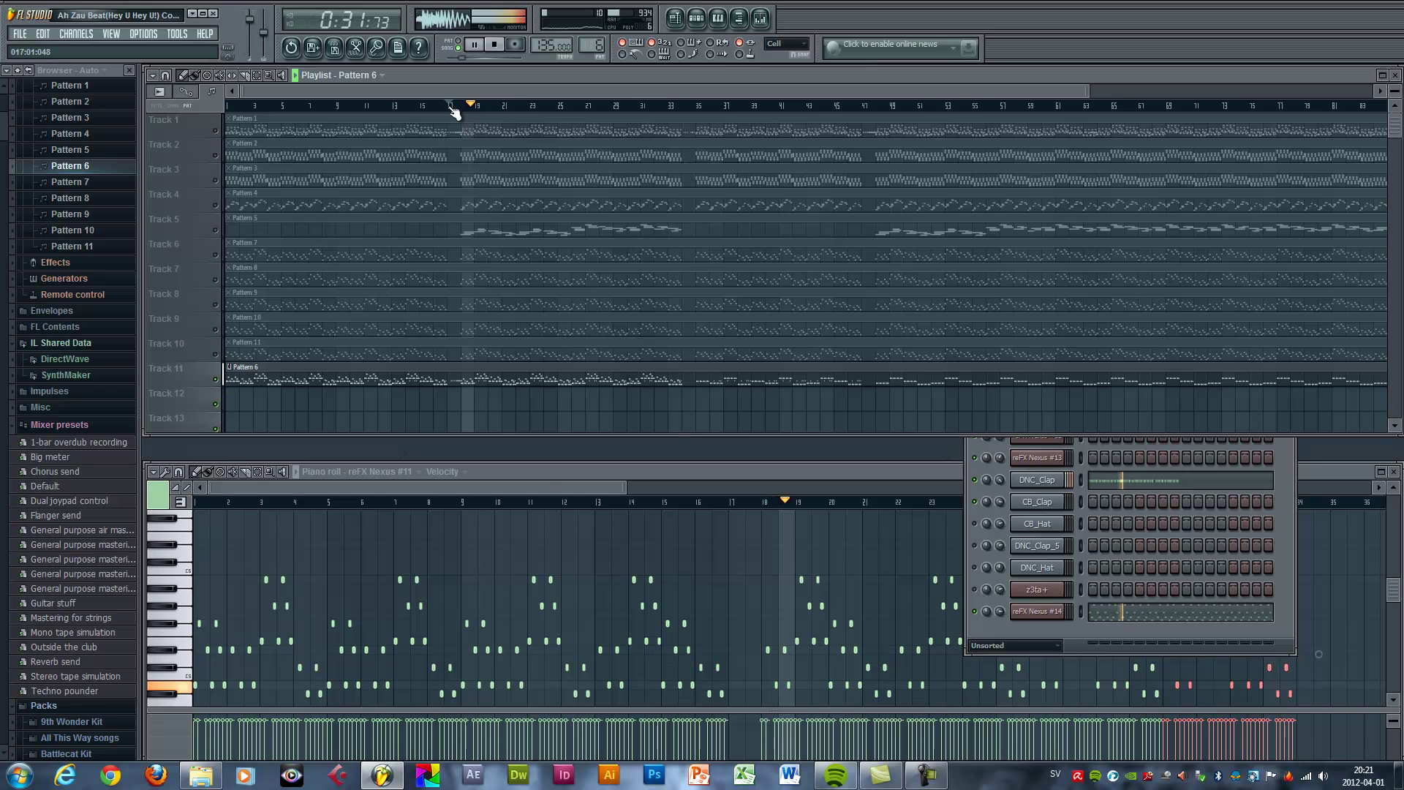
# Follow the second half of the reFX Nexus #11 arpeggio in the piano roll, stopping and restarting playback around bar 17.
pyautogui.click(851, 479)
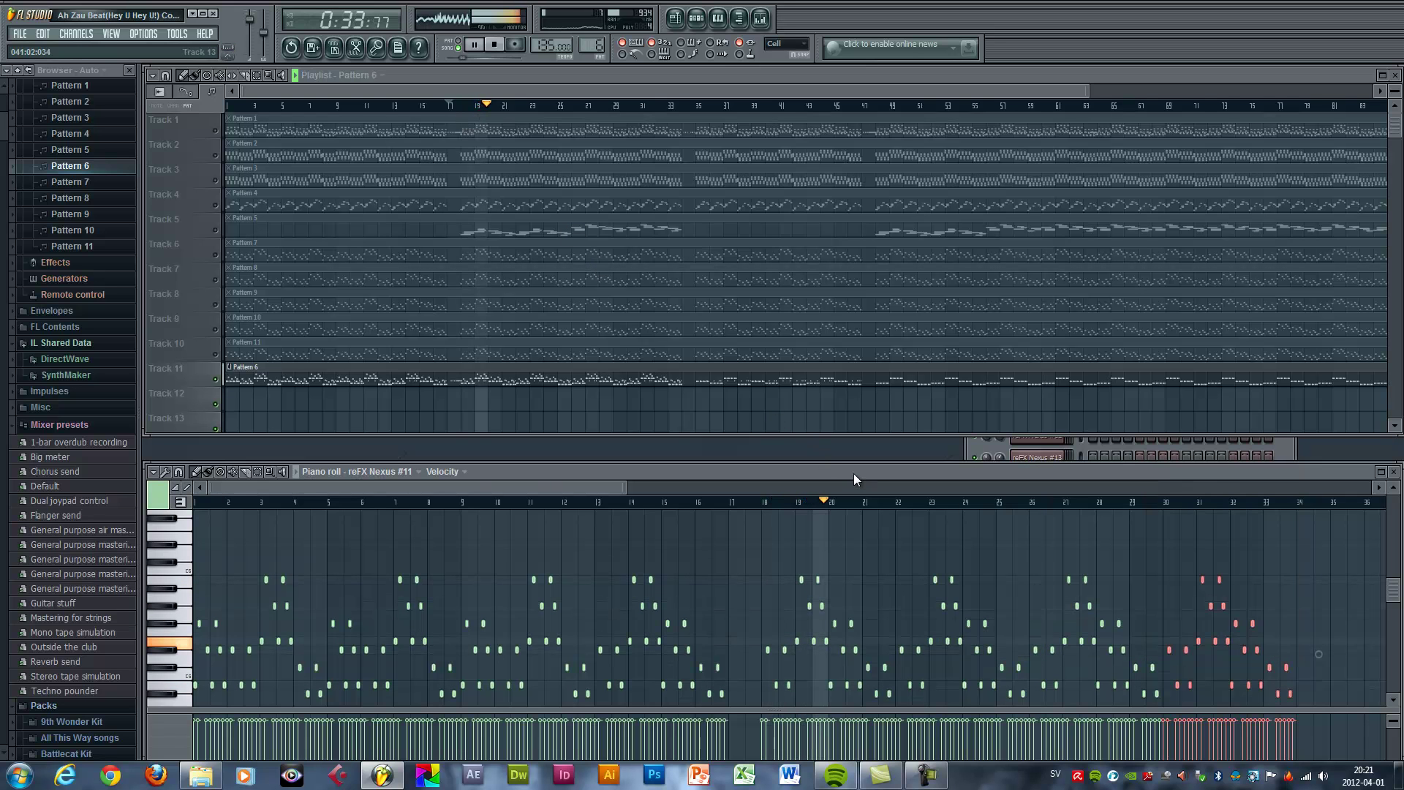
pyautogui.scroll(-1, 822, 579)
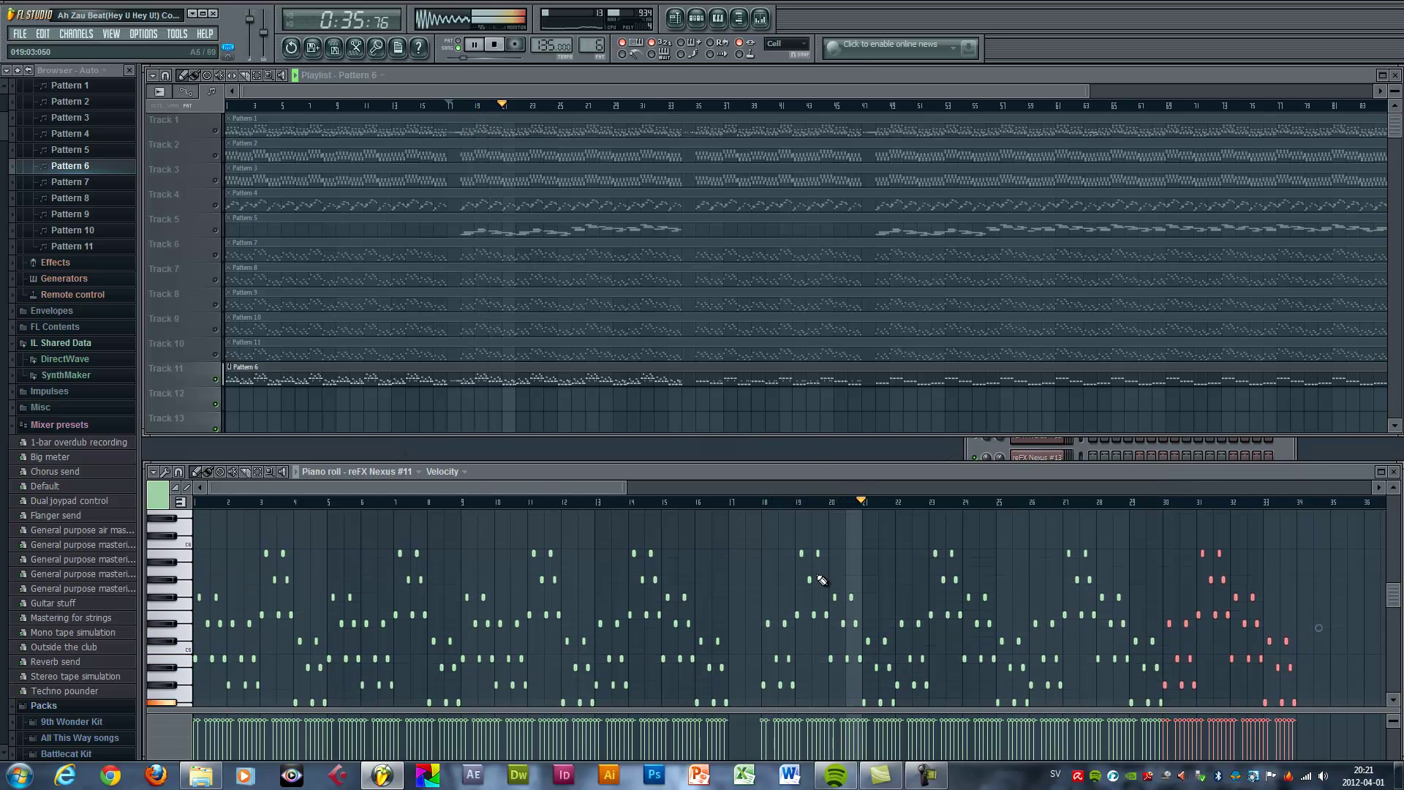
pyautogui.scroll(-1, 822, 580)
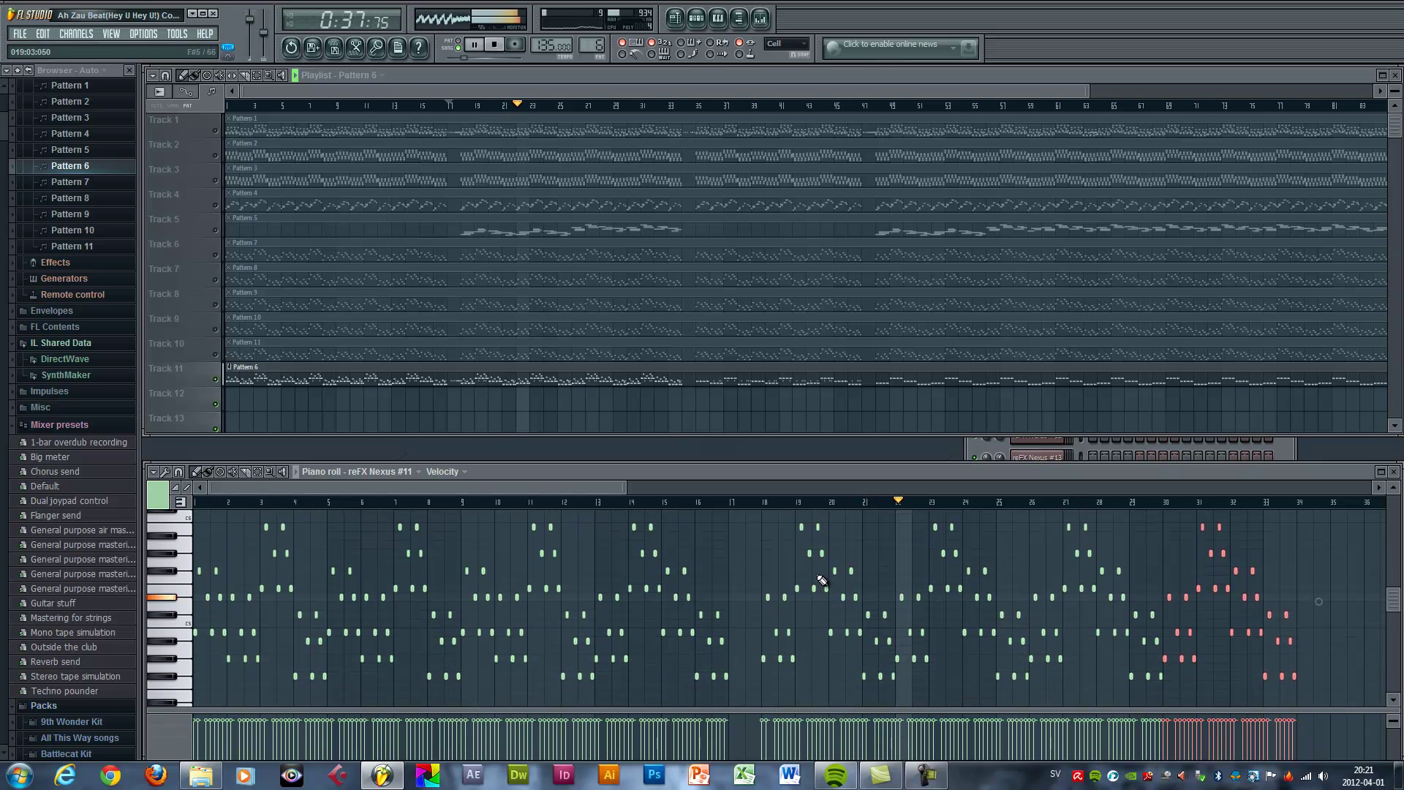
pyautogui.press('space')
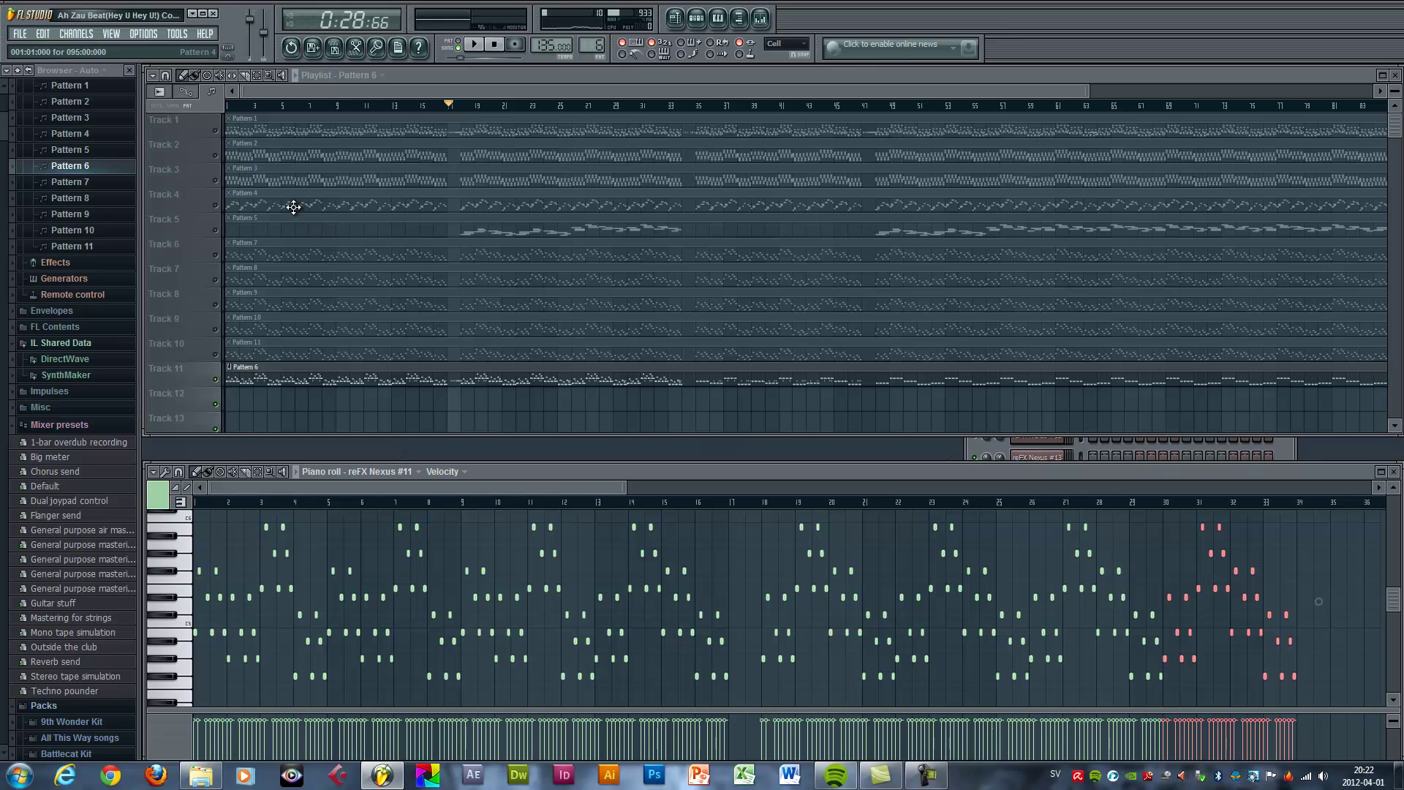
pyautogui.press('space')
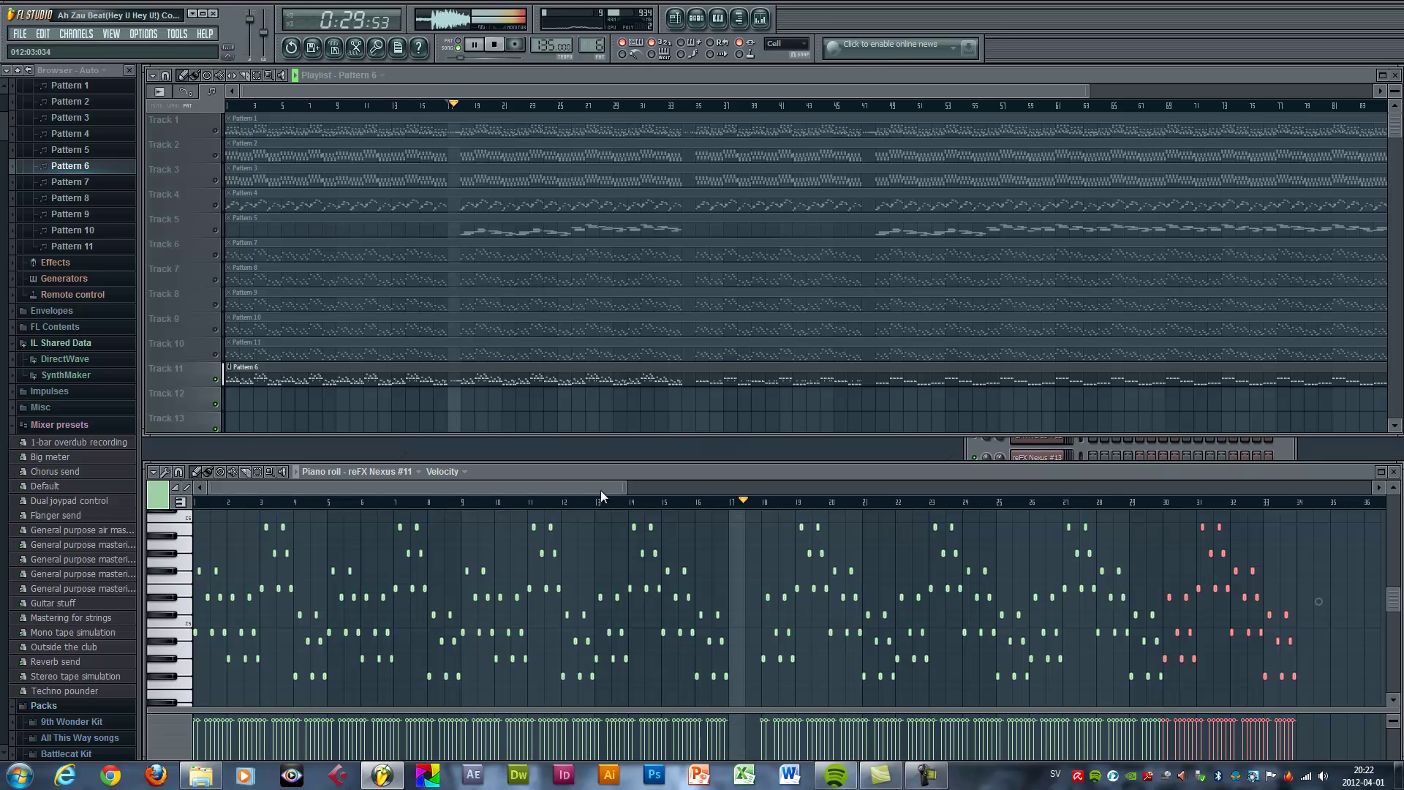